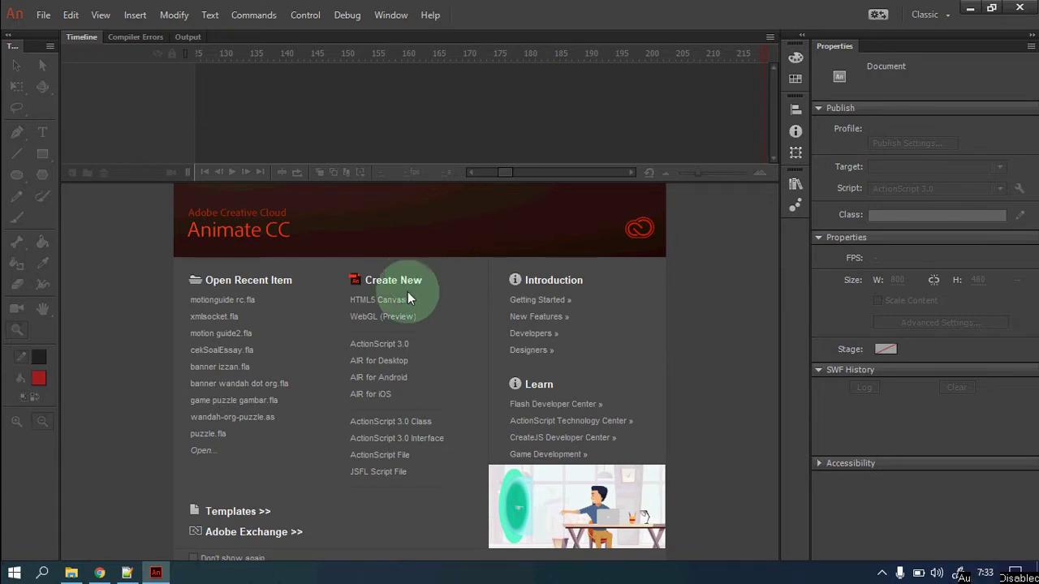
# Create an ActionScript 3.0 document and set its stage size to 800 × 480 px and its frame rate to 30 FPS
pyautogui.click(400, 351)
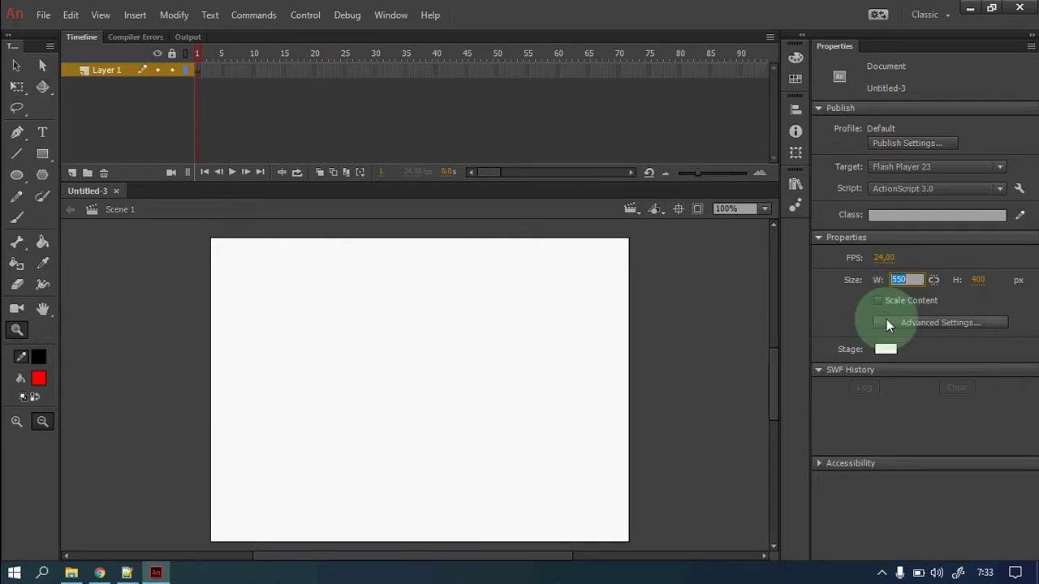
pyautogui.write('800')
pyautogui.click(978, 279)
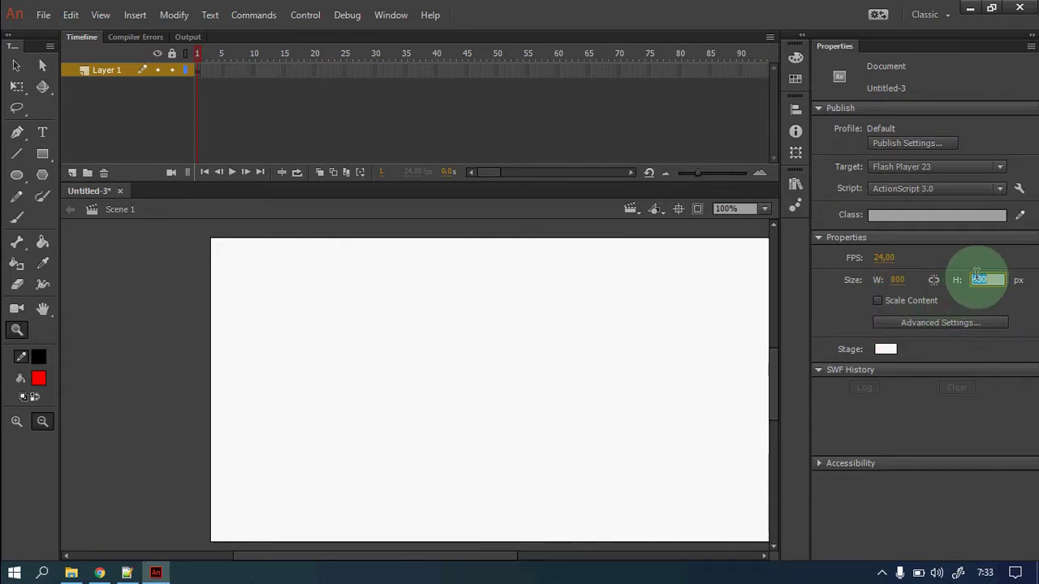
pyautogui.write('48')
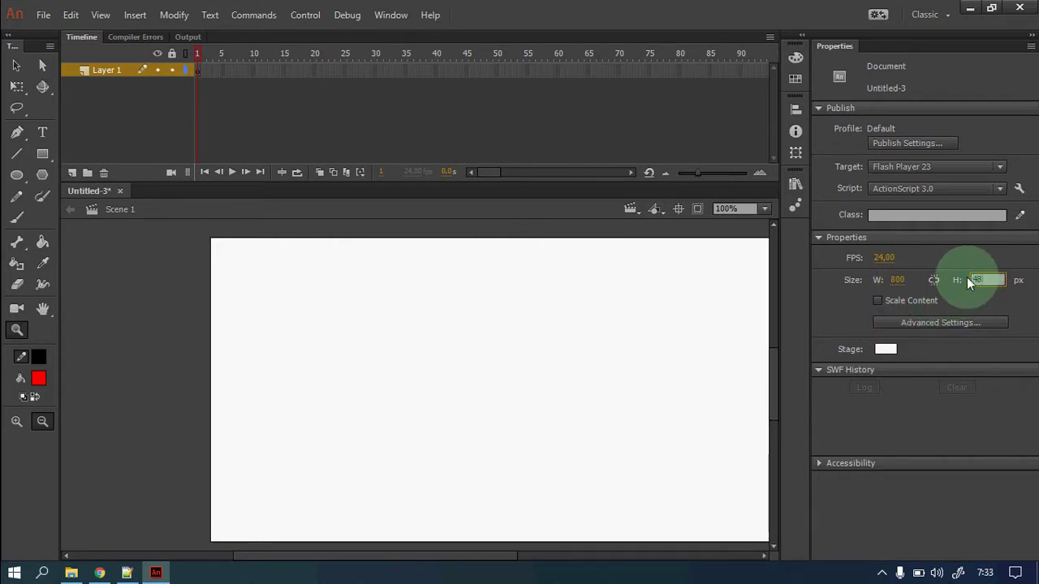
pyautogui.write('0')
pyautogui.click(883, 258)
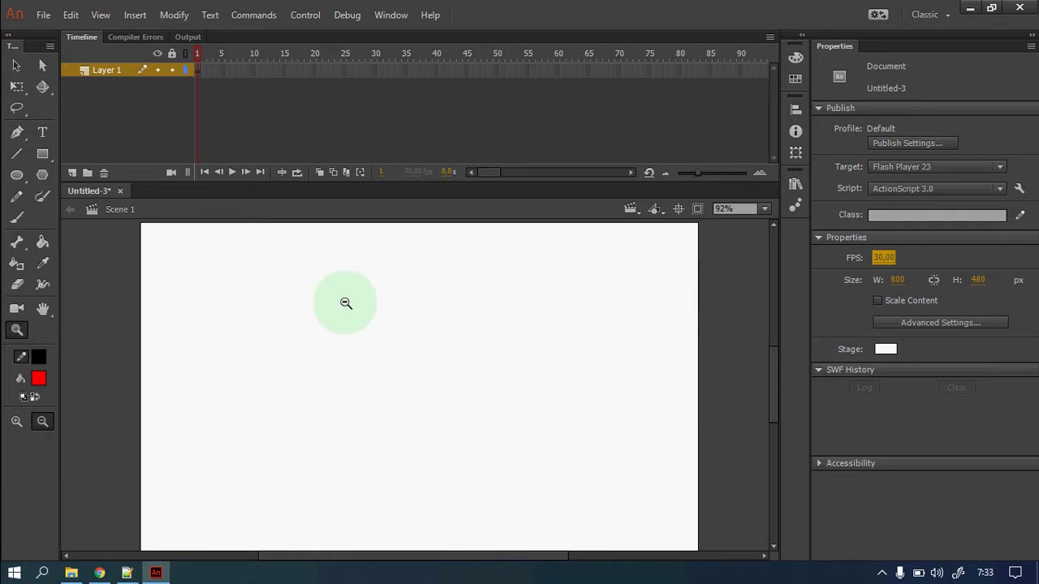
pyautogui.click(394, 355)
pyautogui.moveTo(285, 318); pyautogui.dragTo(576, 488)
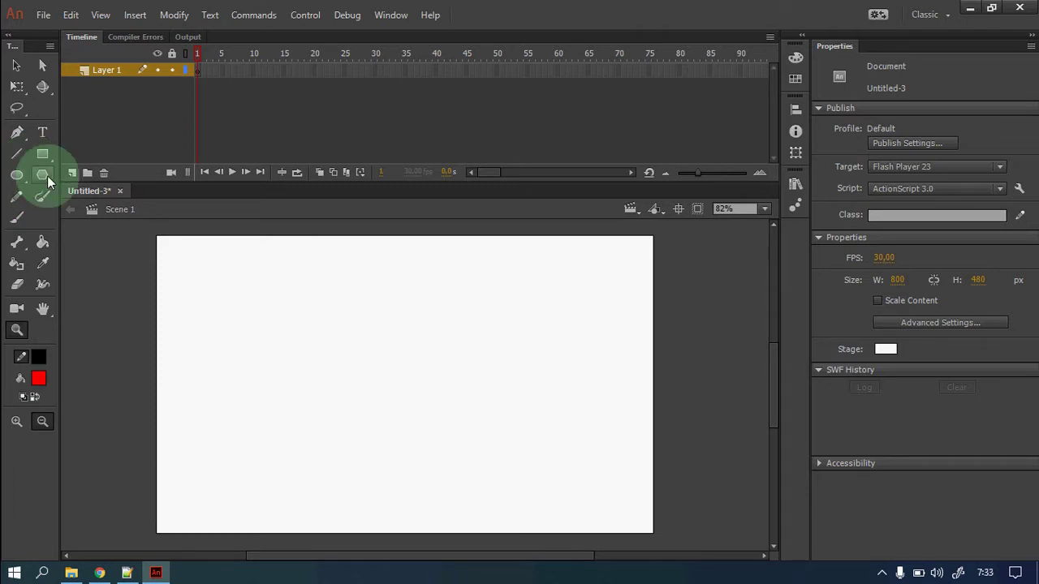
# Using the roller coaster image in Chrome as reference, pencil a track with a tall hill, loop and two low bumps across the stage, and reshape the loop
pyautogui.click(99, 573)
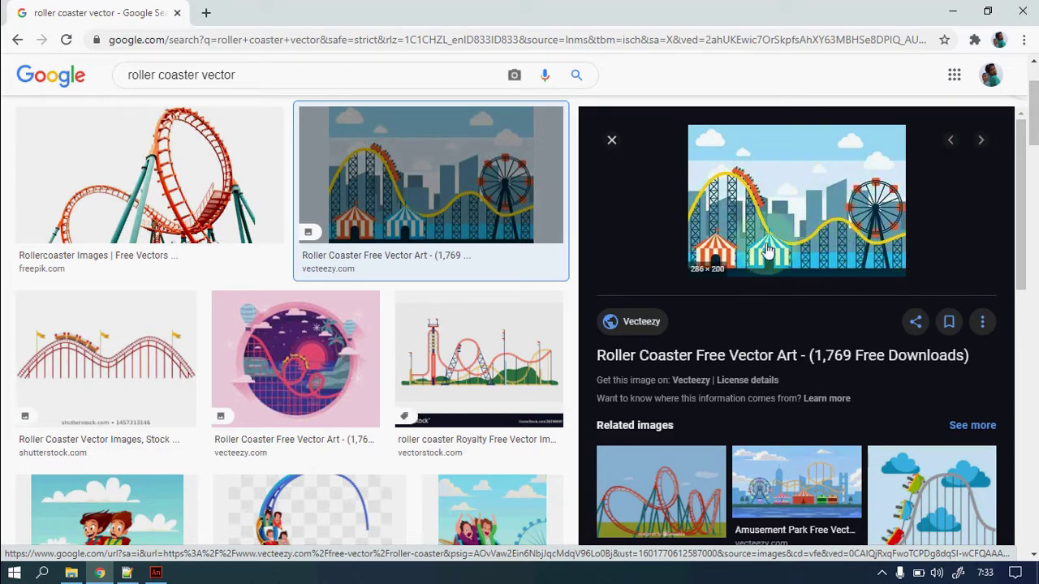
pyautogui.click(159, 575)
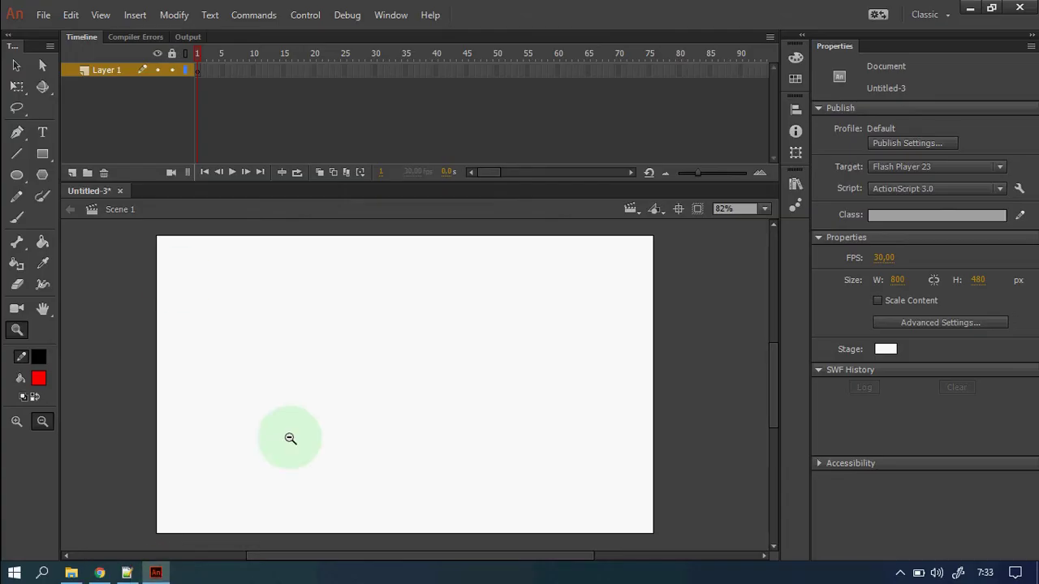
pyautogui.click(19, 154)
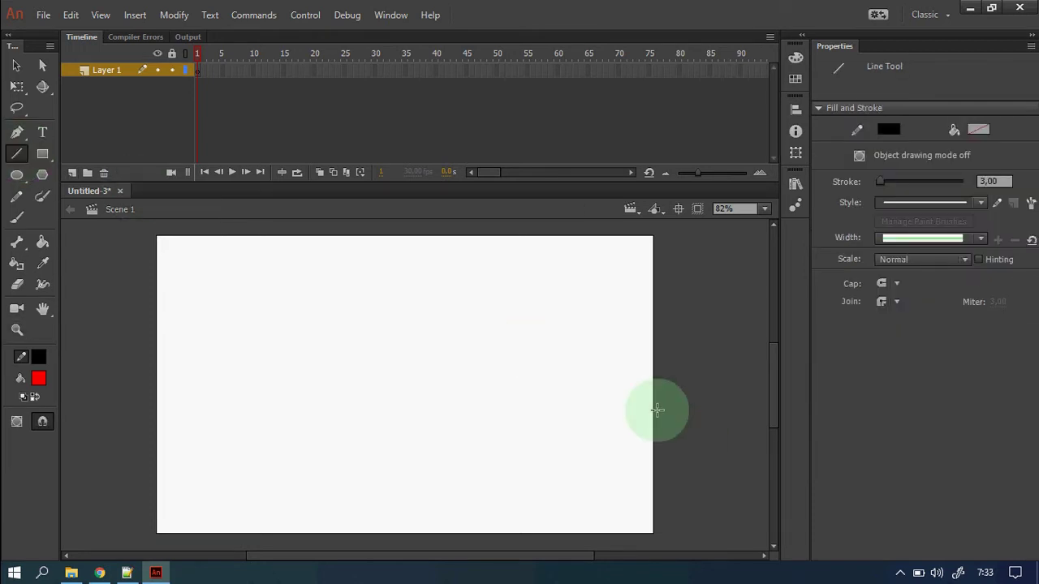
pyautogui.click(18, 198)
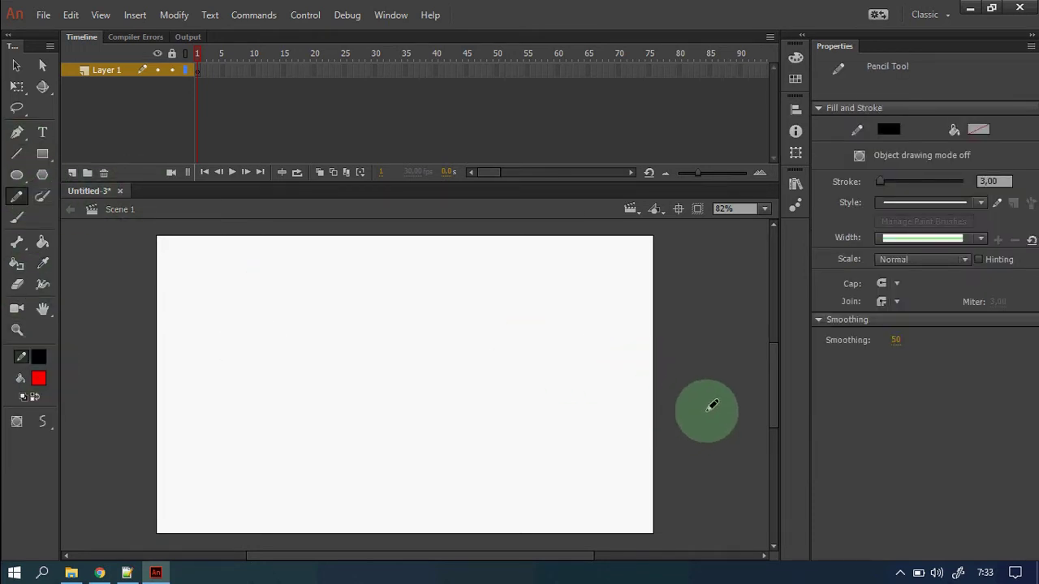
pyautogui.moveTo(731, 391)
pyautogui.mouseDown()
pyautogui.moveTo(623, 383)
pyautogui.moveTo(545, 276)
pyautogui.moveTo(527, 272)
pyautogui.moveTo(493, 290)
pyautogui.moveTo(412, 399)
pyautogui.moveTo(376, 409)
pyautogui.moveTo(343, 390)
pyautogui.moveTo(330, 353)
pyautogui.moveTo(345, 320)
pyautogui.moveTo(373, 314)
pyautogui.moveTo(409, 366)
pyautogui.moveTo(394, 396)
pyautogui.moveTo(353, 409)
pyautogui.moveTo(311, 390)
pyautogui.moveTo(262, 409)
pyautogui.moveTo(207, 397)
pyautogui.moveTo(112, 411)
pyautogui.mouseUp()
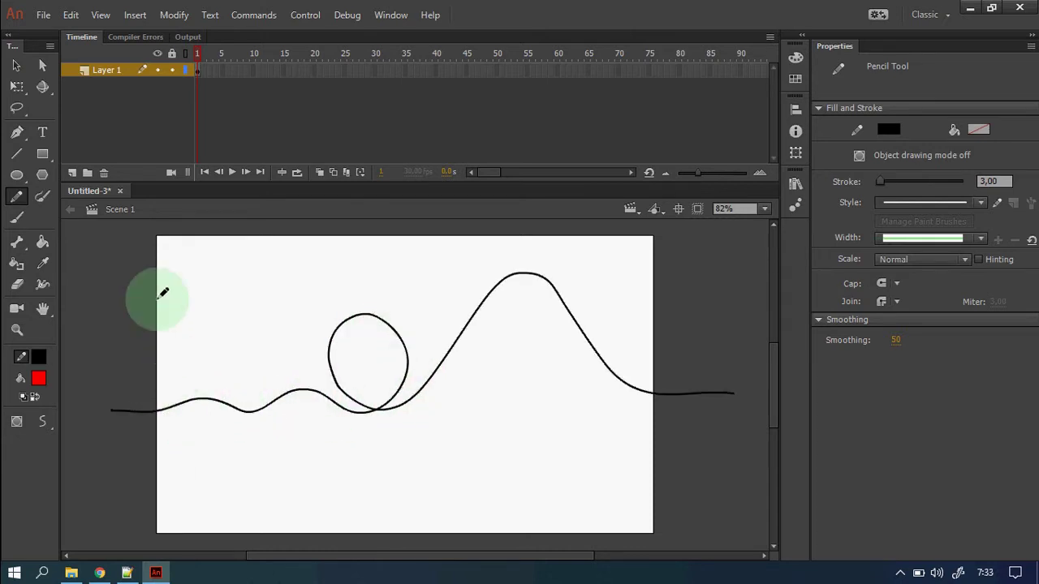
pyautogui.click(17, 65)
pyautogui.click(357, 407)
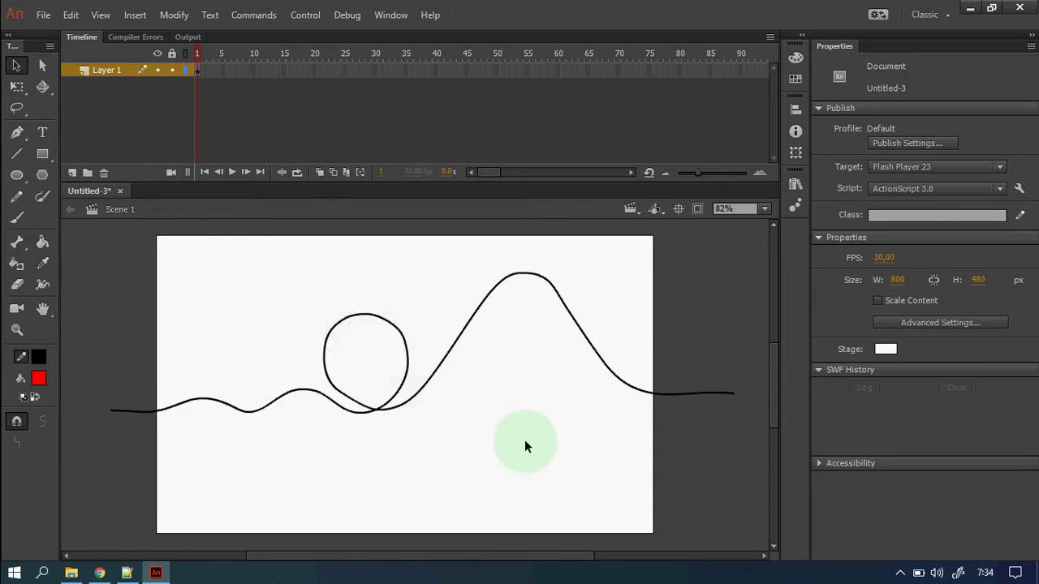
# Add a new layer beneath the track layer and check the roller coaster's support structure in the Chrome reference image
pyautogui.click(71, 172)
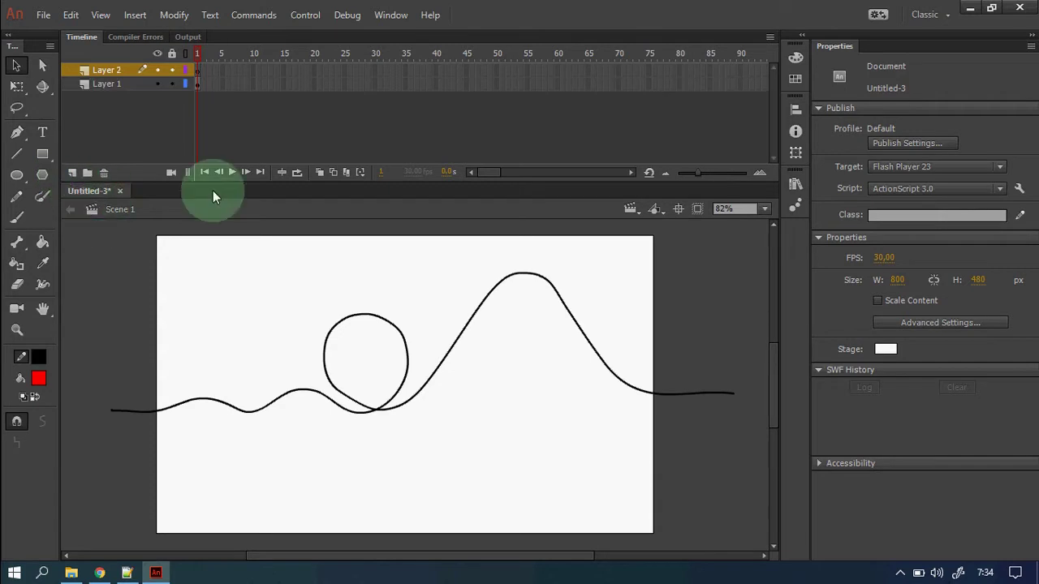
pyautogui.moveTo(106, 68); pyautogui.dragTo(103, 90)
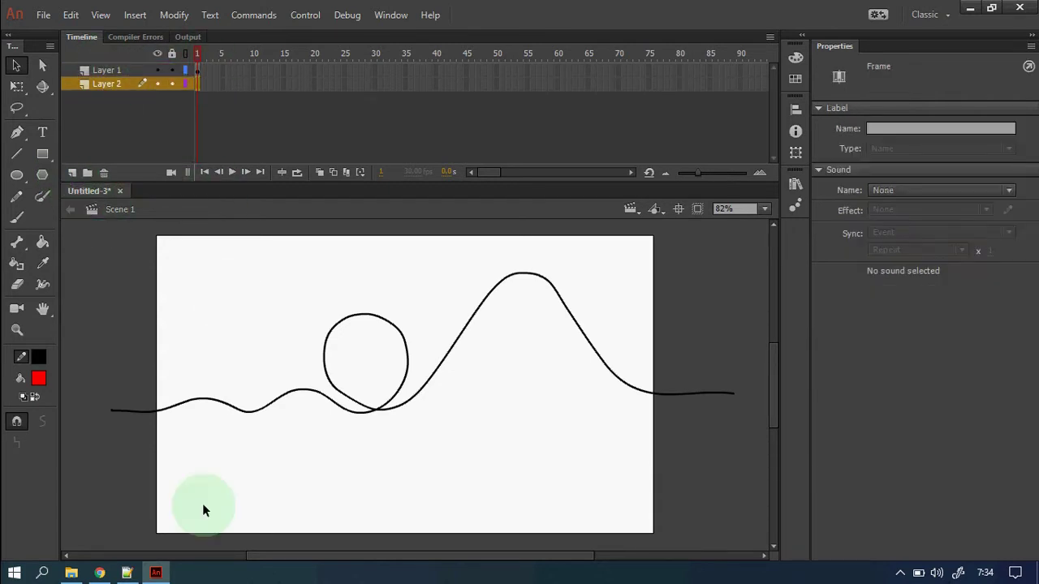
pyautogui.click(99, 573)
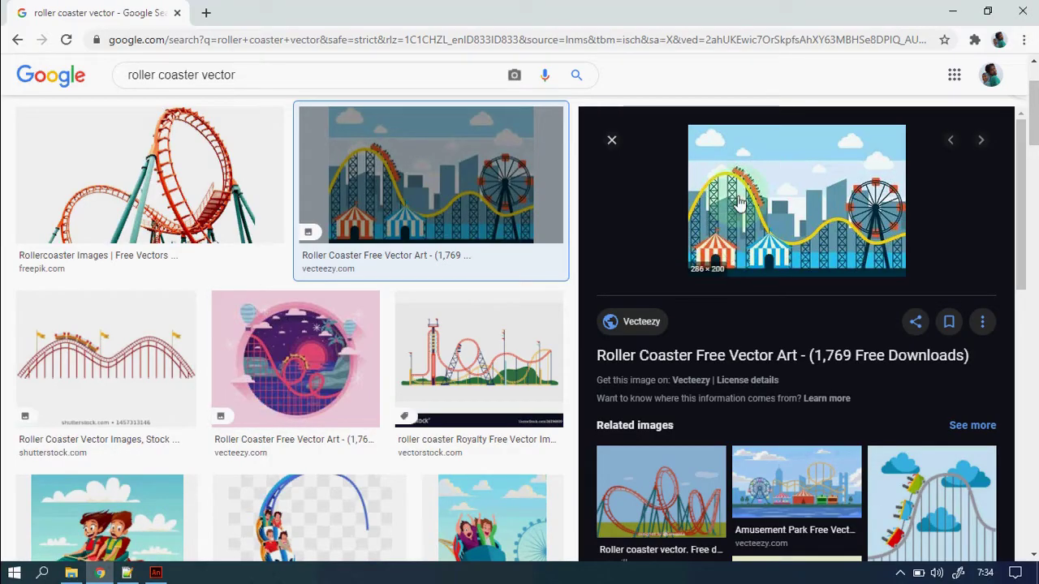
pyautogui.click(156, 573)
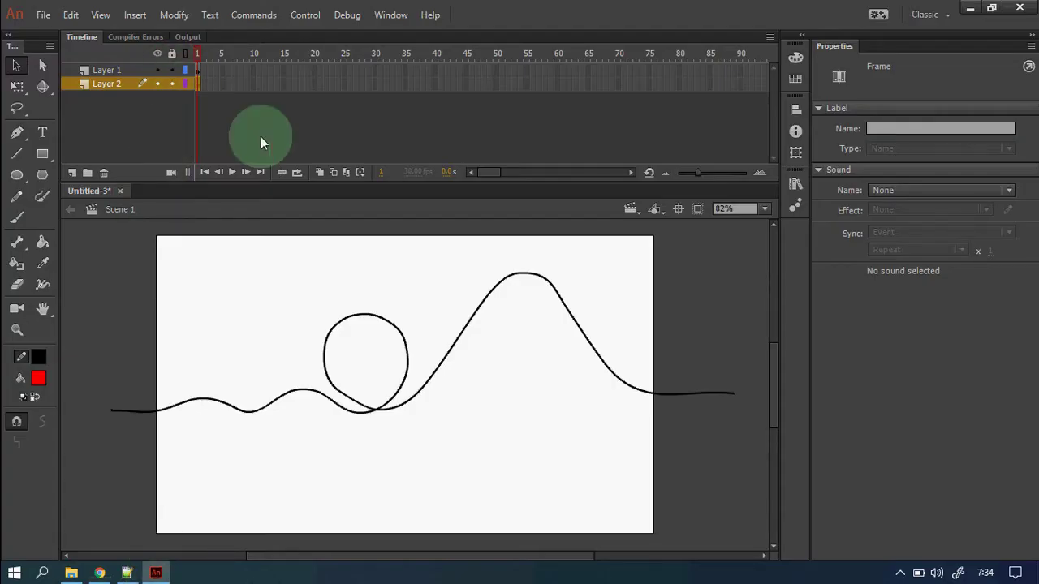
# Lock Layer 1 with the track and make Layer 2's first frame active
pyautogui.doubleClick(368, 315)
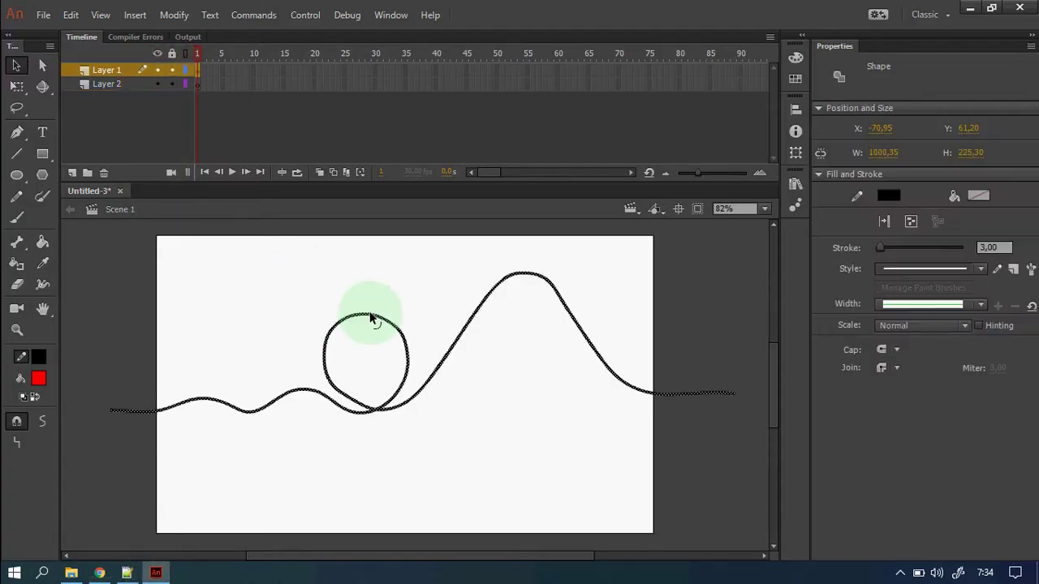
pyautogui.click(207, 254)
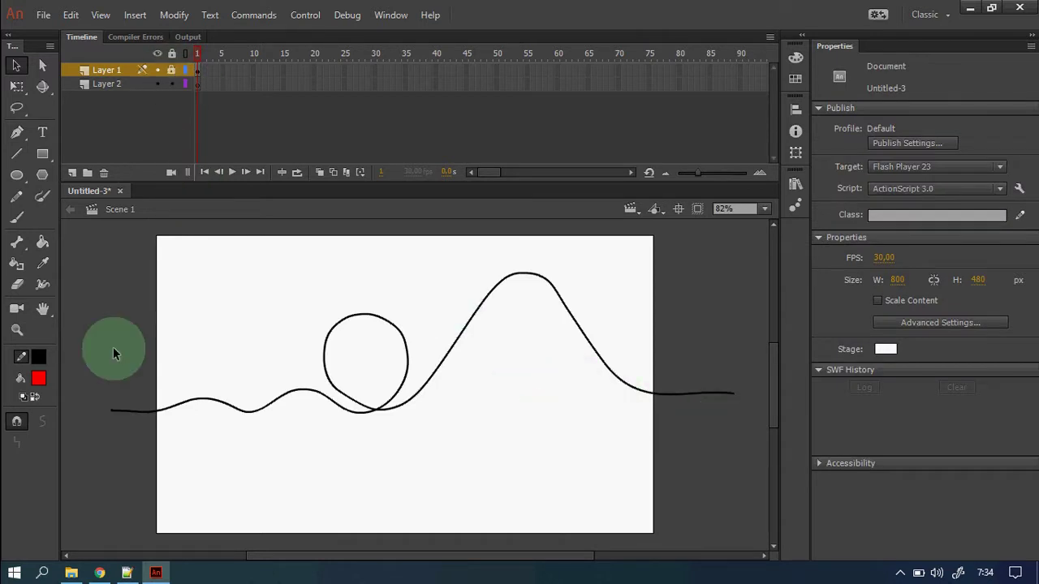
pyautogui.click(196, 84)
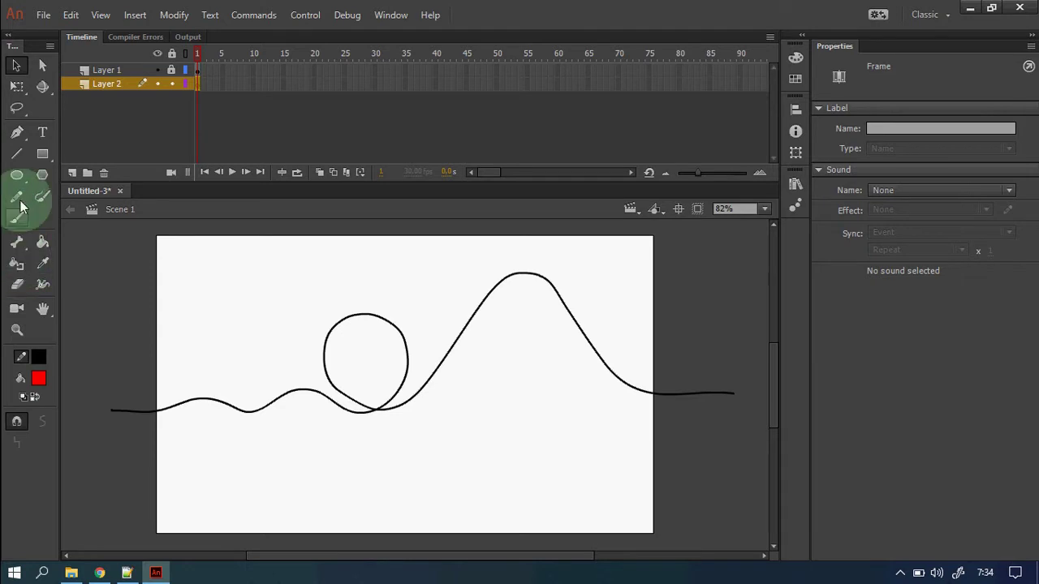
# Draw a vertical support line about 448 px tall with a stroke of 2 through the first low bump at the track's left end
pyautogui.click(16, 153)
pyautogui.click(992, 182)
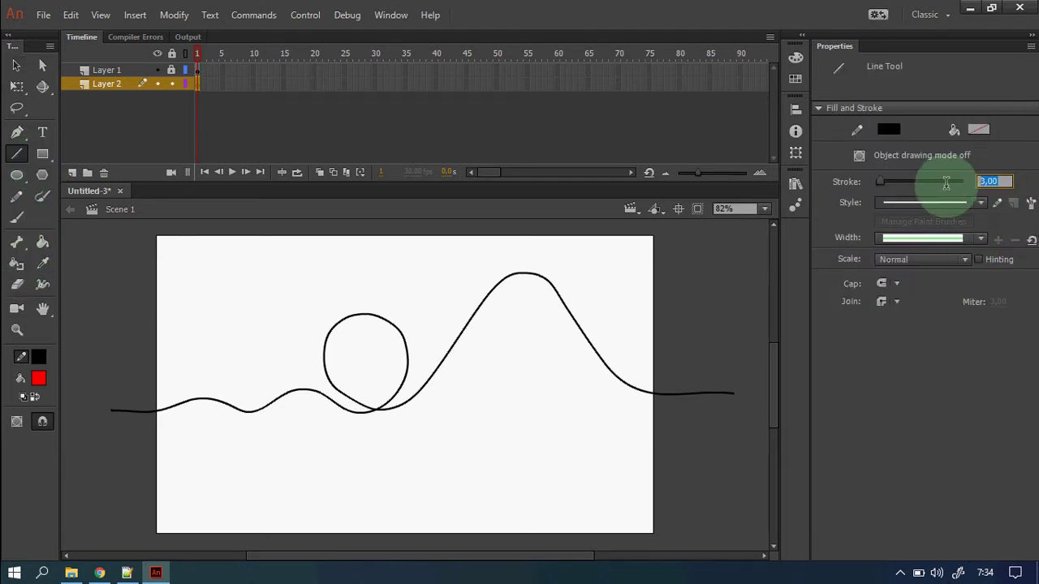
pyautogui.write('2')
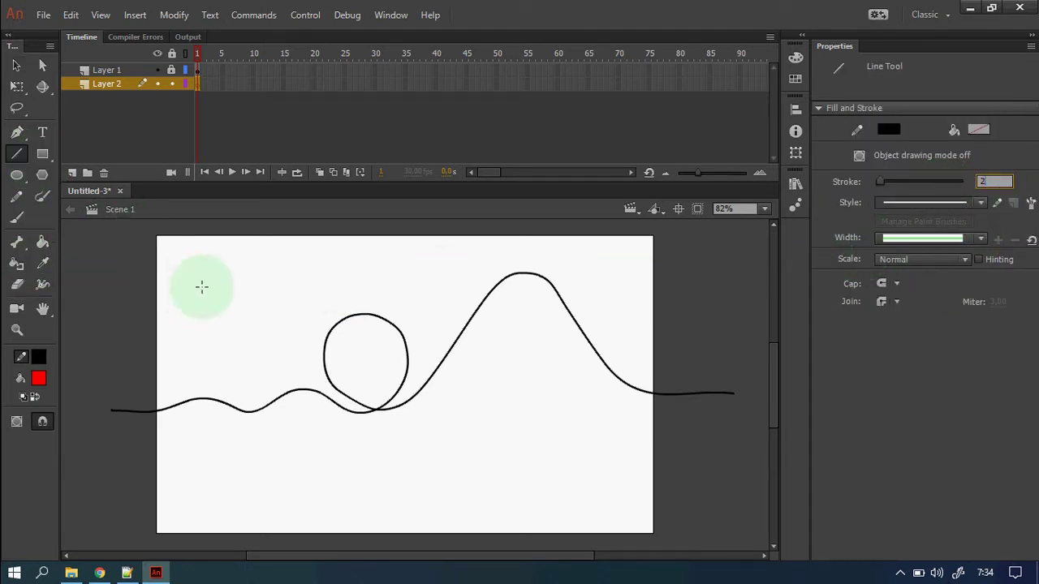
pyautogui.moveTo(201, 260); pyautogui.dragTo(198, 544)
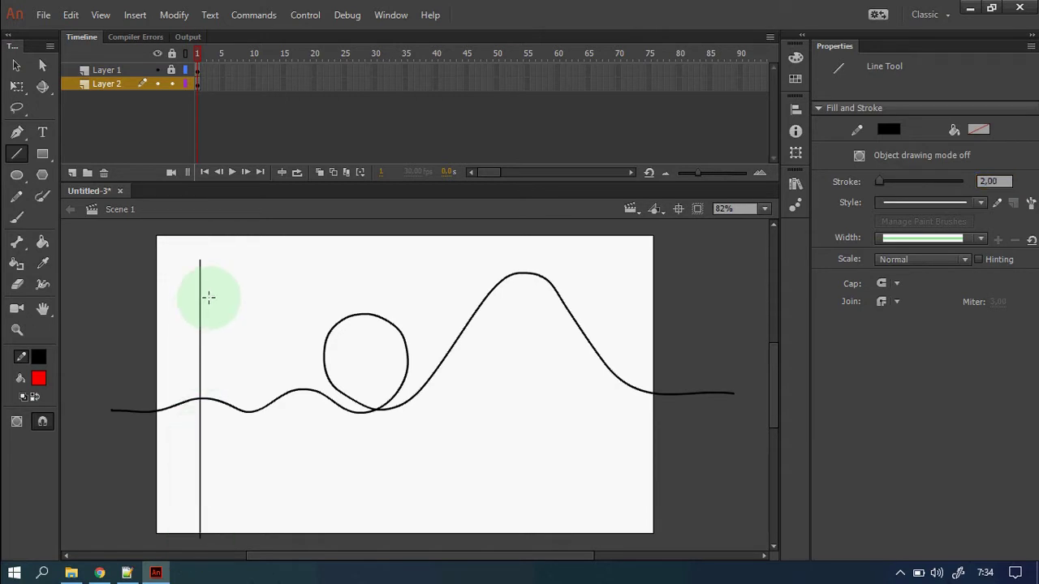
# Copy the vertical support line, paste it in place and move the copy about 27 px to the right
pyautogui.press('v')
pyautogui.rightClick(201, 294)
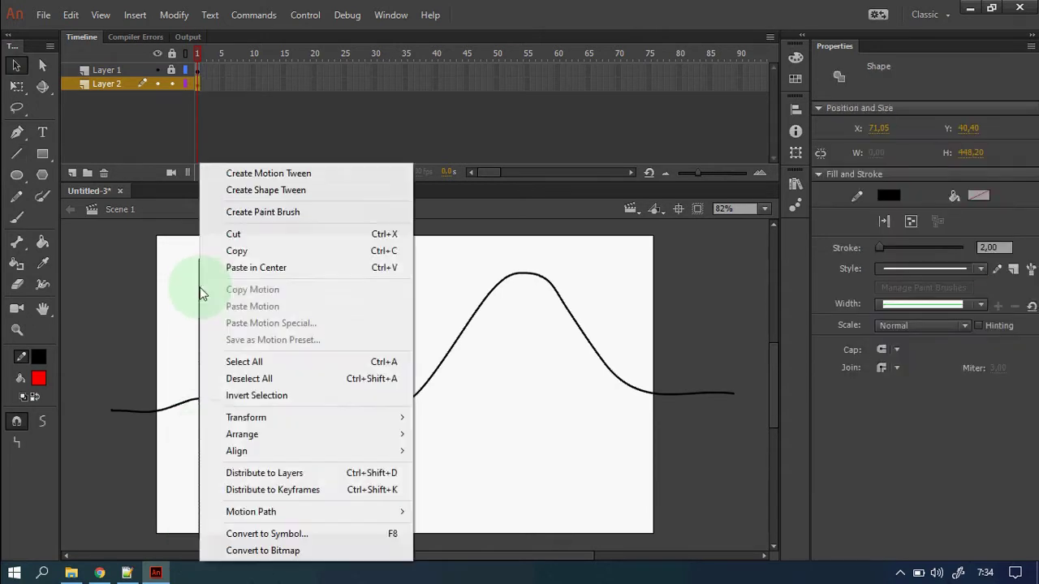
pyautogui.click(267, 251)
pyautogui.rightClick(267, 281)
pyautogui.click(336, 335)
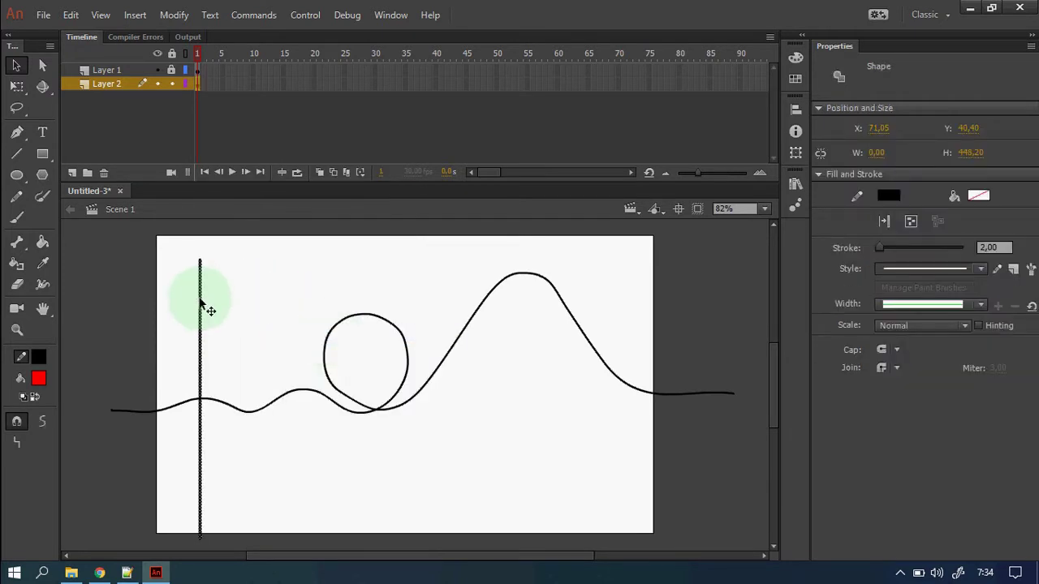
pyautogui.moveTo(202, 303); pyautogui.dragTo(220, 302)
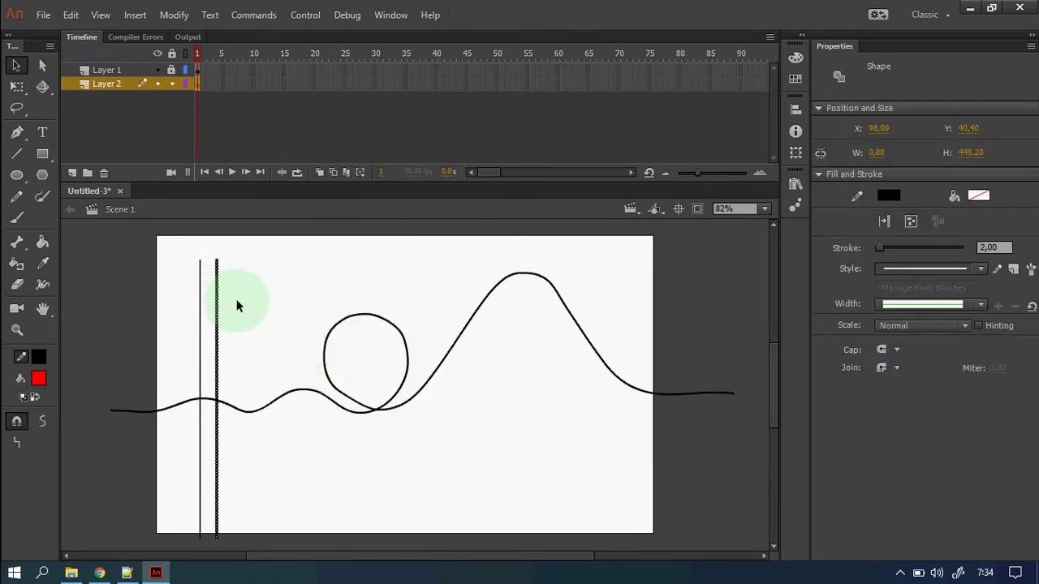
pyautogui.click(238, 297)
# Draw a top bar, a second bar about 49 px below it and two crossed diagonals between the posts with the Line tool
pyautogui.press('z')
pyautogui.moveTo(180, 249); pyautogui.dragTo(268, 318)
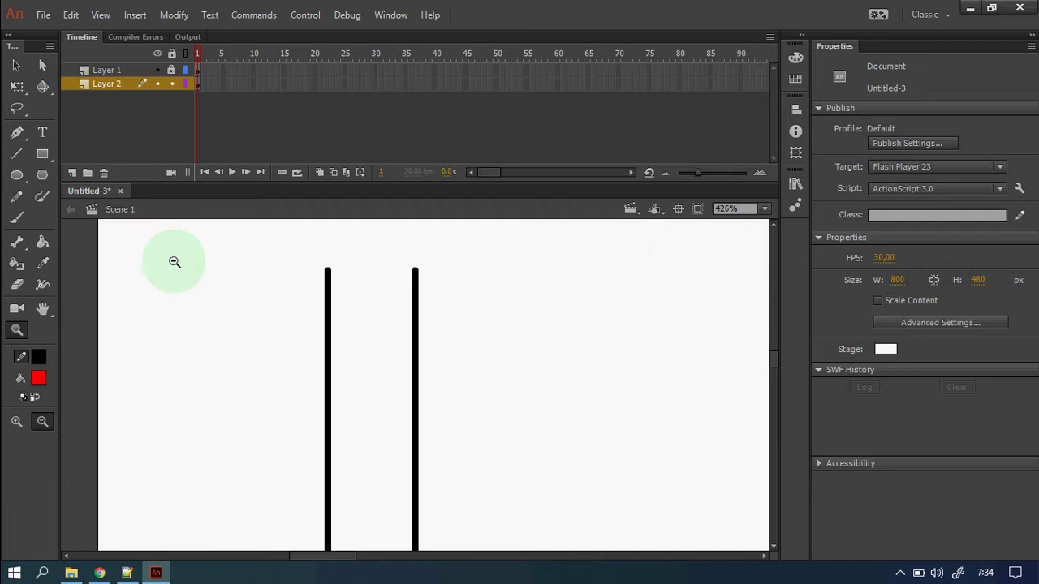
pyautogui.click(17, 154)
pyautogui.moveTo(328, 271)
pyautogui.mouseDown()
pyautogui.moveTo(413, 268)
pyautogui.moveTo(347, 352)
pyautogui.moveTo(325, 423)
pyautogui.moveTo(419, 439)
pyautogui.moveTo(328, 273)
pyautogui.mouseUp()
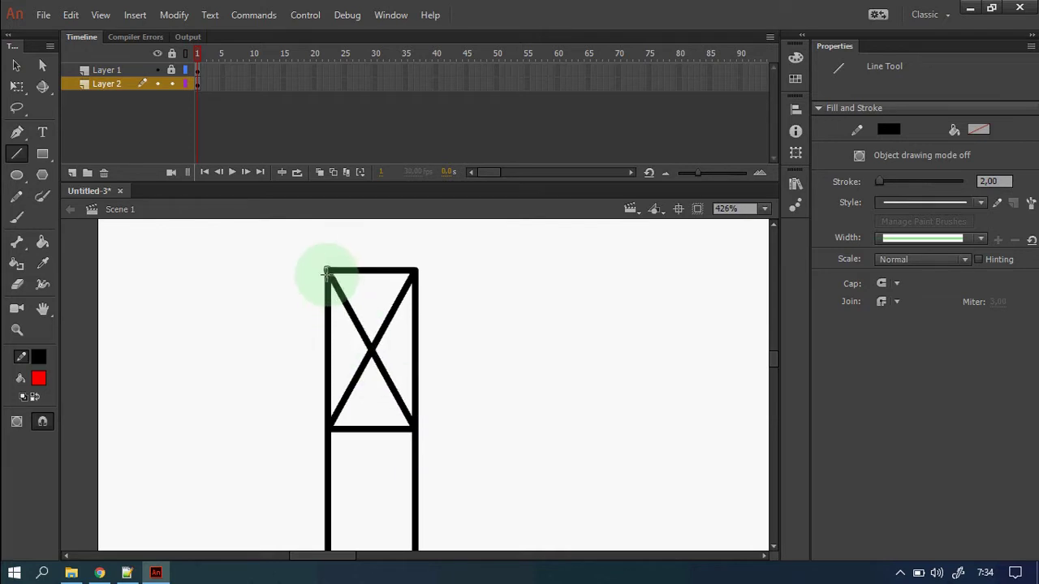
# Copy the crossed diagonals with their lower bar, paste them in place and move the copy directly beneath the first brace section
pyautogui.click(16, 65)
pyautogui.click(366, 338)
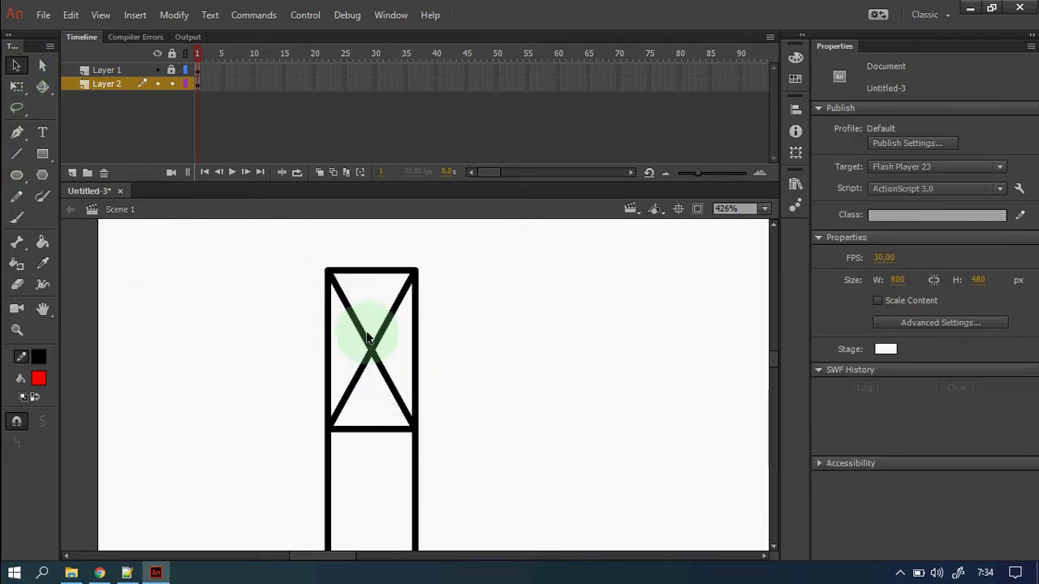
pyautogui.keyDown('shift'); pyautogui.click(388, 329); pyautogui.keyUp('shift')
pyautogui.keyDown('shift'); pyautogui.click(361, 367); pyautogui.keyUp('shift')
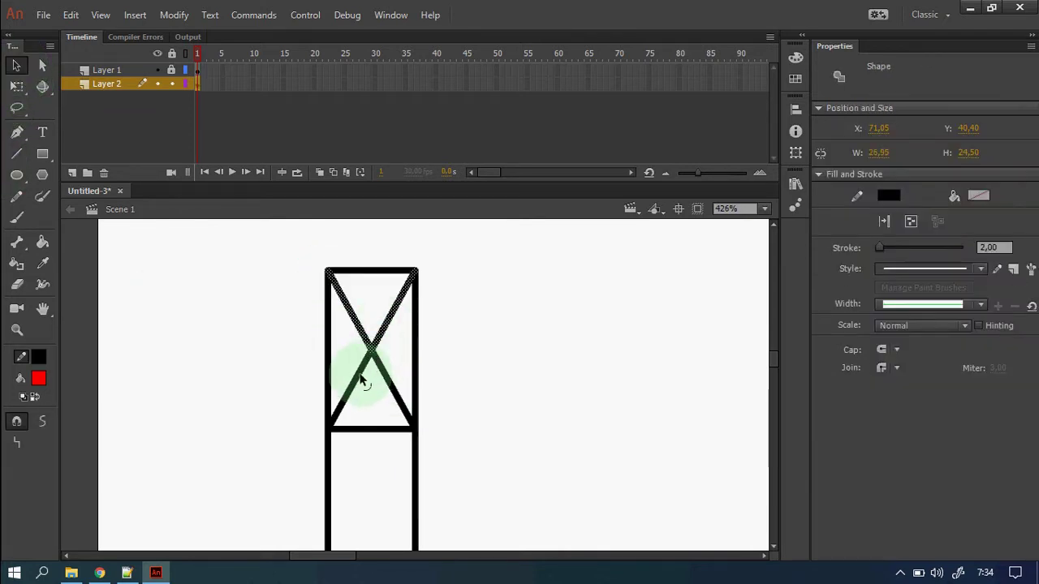
pyautogui.keyDown('shift'); pyautogui.click(385, 378); pyautogui.keyUp('shift')
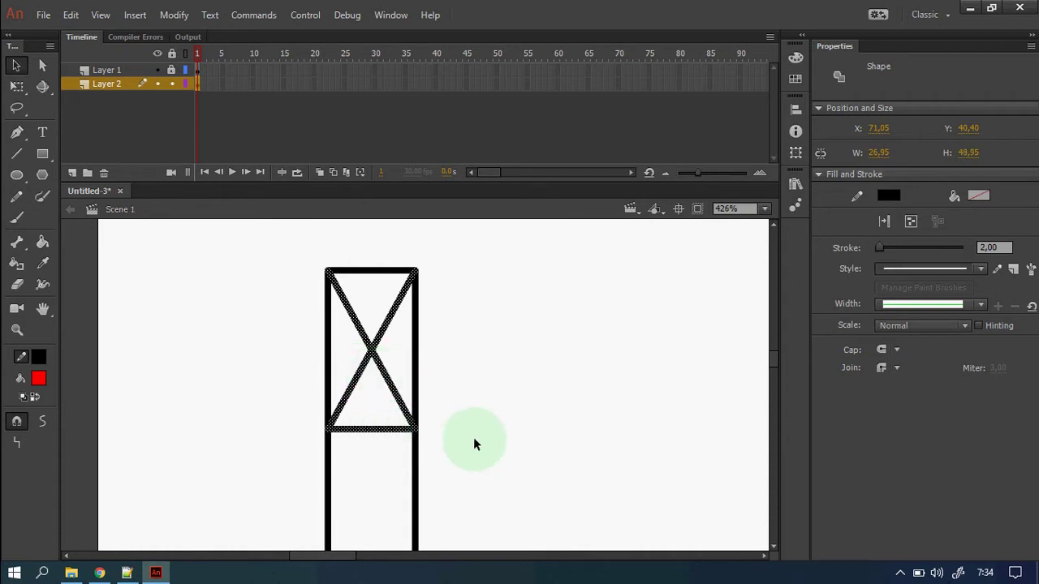
pyautogui.scroll(-1, 474, 436)
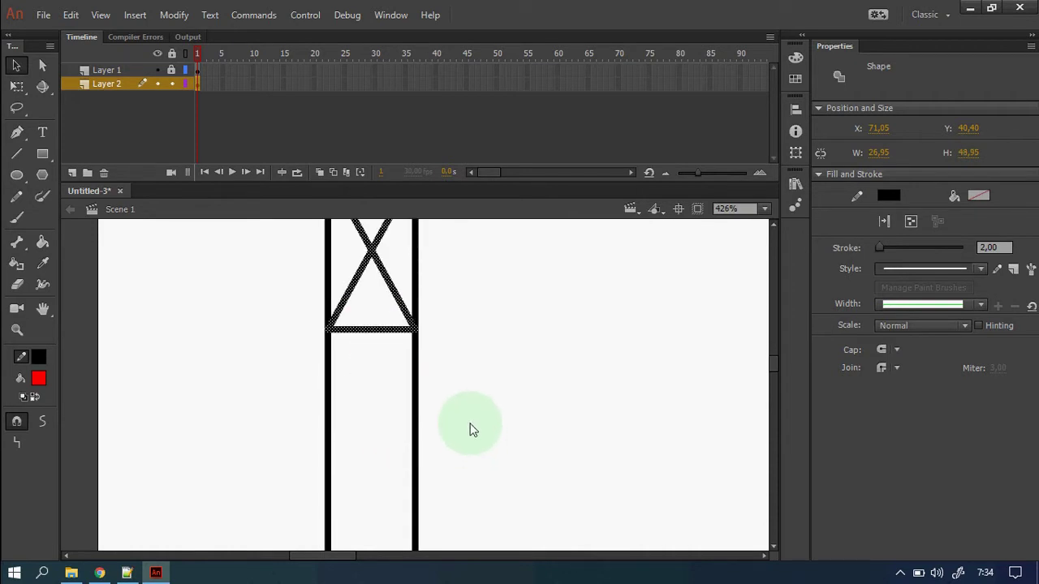
pyautogui.rightClick(395, 302)
pyautogui.click(467, 256)
pyautogui.rightClick(540, 333)
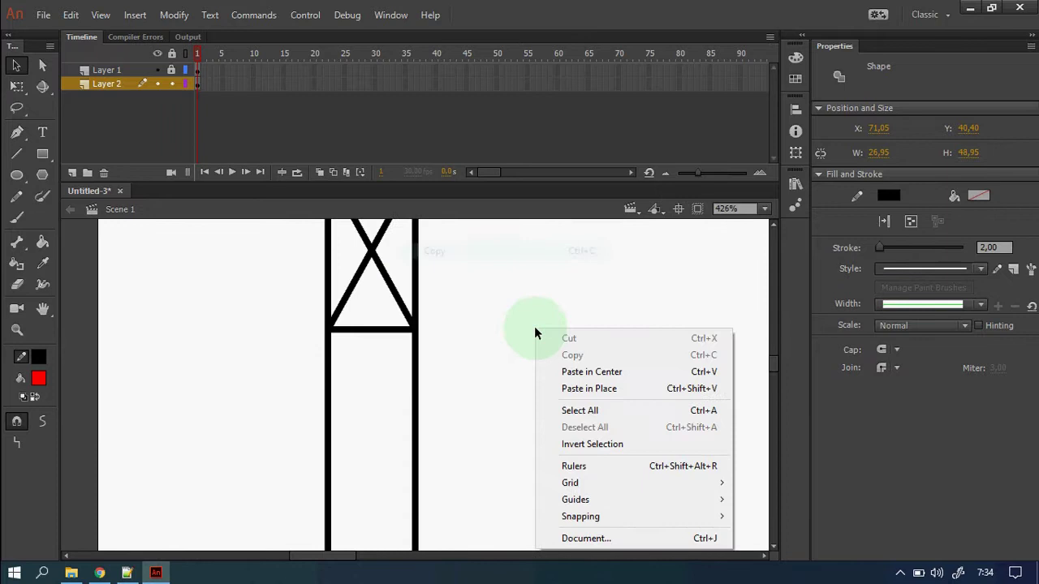
pyautogui.click(597, 388)
pyautogui.moveTo(376, 258); pyautogui.dragTo(365, 418)
# Duplicate the second brace section and place the copy directly beneath it as the tower's third section
pyautogui.press('z')
pyautogui.keyDown('alt'); pyautogui.click(485, 378); pyautogui.keyUp('alt')
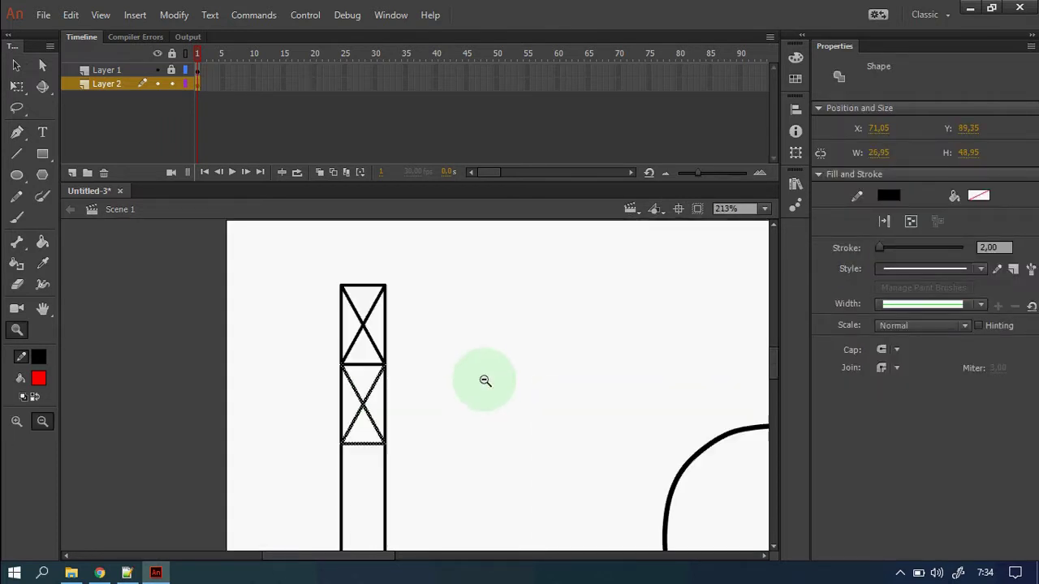
pyautogui.keyDown('alt'); pyautogui.click(443, 452); pyautogui.keyUp('alt')
pyautogui.keyDown('alt'); pyautogui.click(330, 360); pyautogui.keyUp('alt')
pyautogui.moveTo(324, 304); pyautogui.dragTo(445, 401)
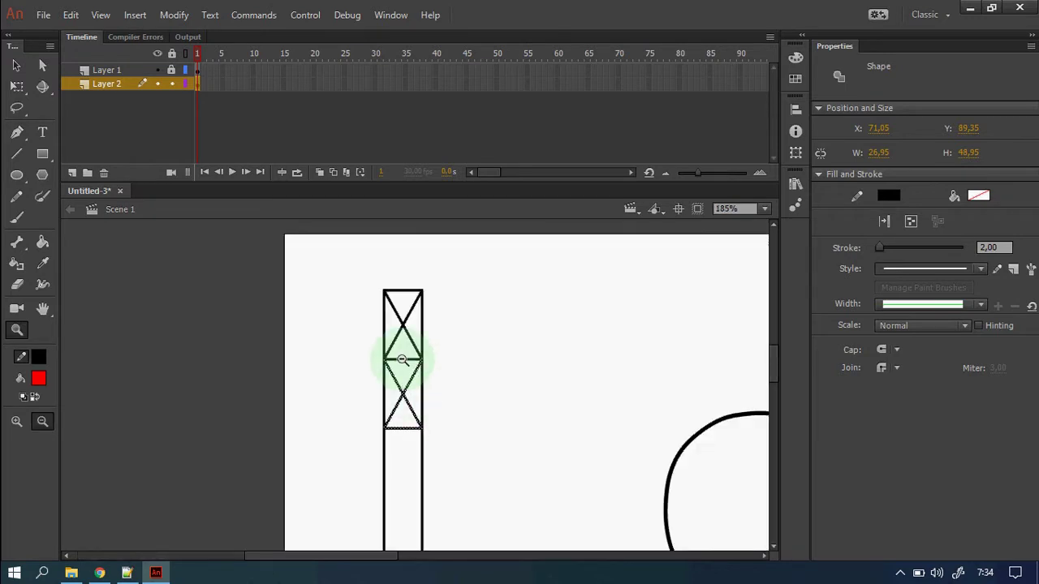
pyautogui.scroll(-5, 489, 454)
pyautogui.scroll(5, 490, 455)
pyautogui.click(16, 65)
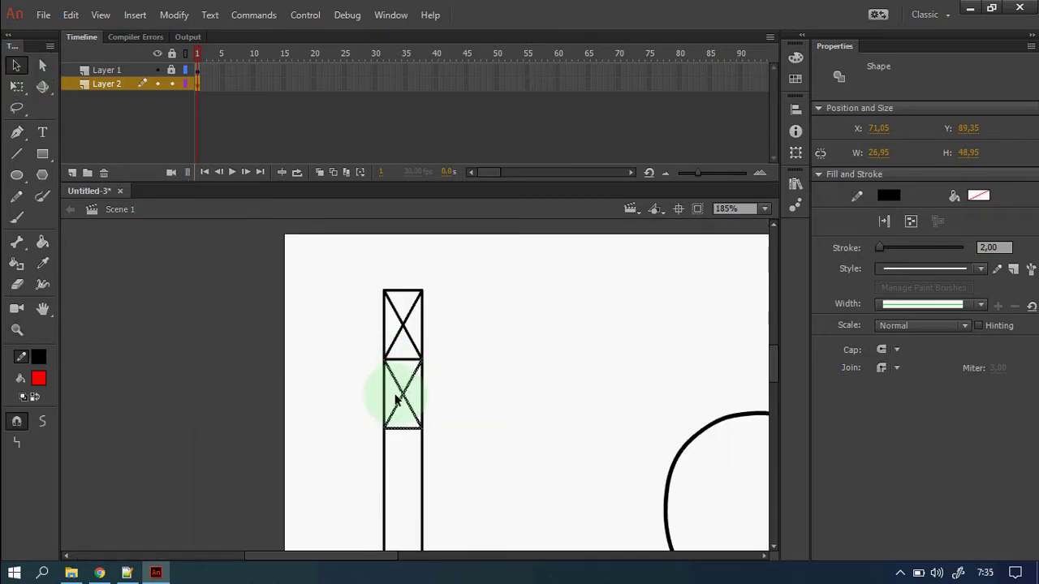
pyautogui.moveTo(415, 382); pyautogui.dragTo(414, 452)
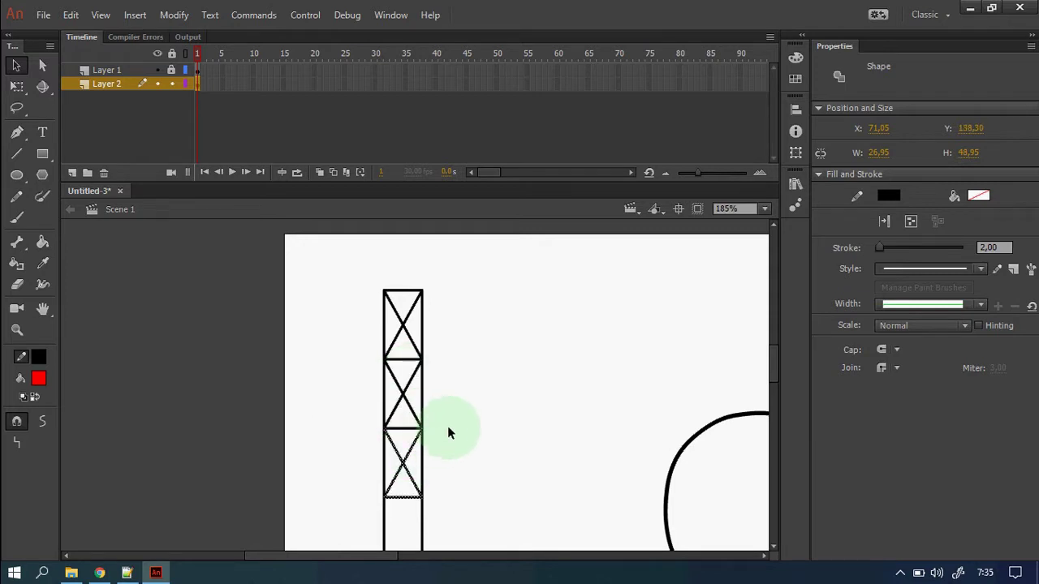
# Duplicate the crossed brace section repeatedly down the tower, stacking the copies until they reach the stage's lower edge
pyautogui.scroll(-5, 448, 428)
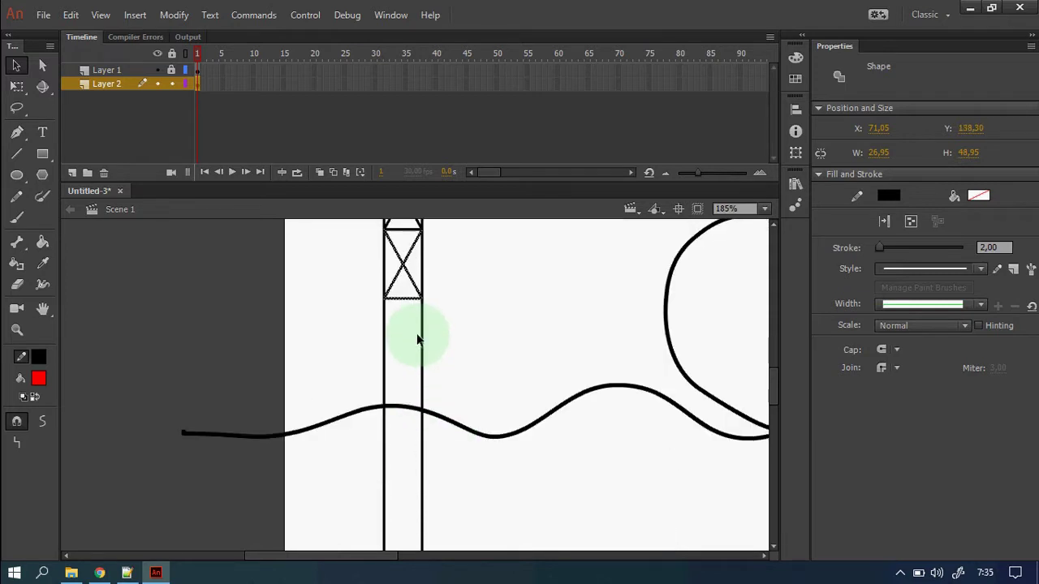
pyautogui.moveTo(410, 254); pyautogui.dragTo(414, 389)
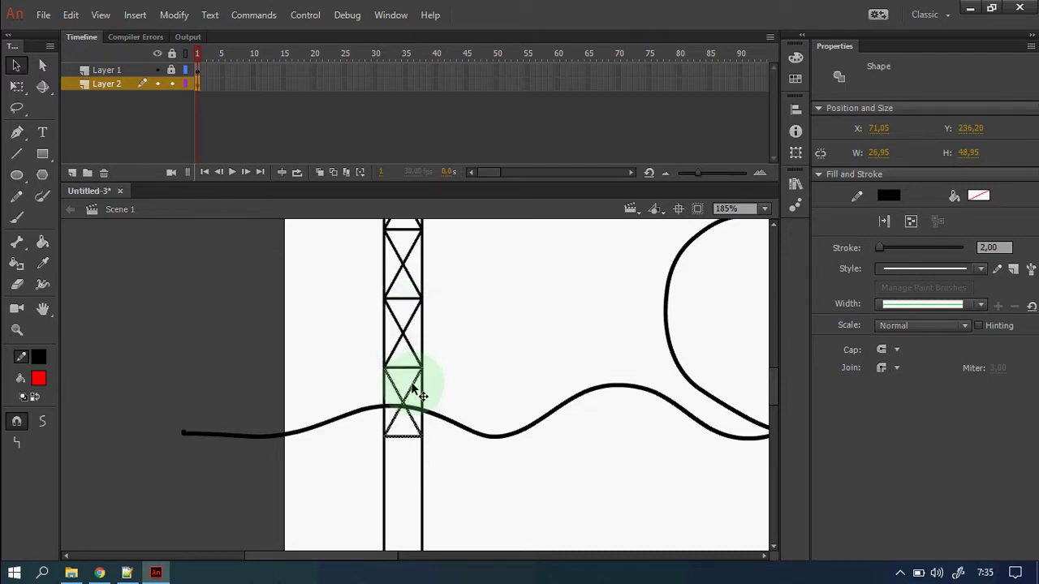
pyautogui.moveTo(416, 382); pyautogui.dragTo(412, 456)
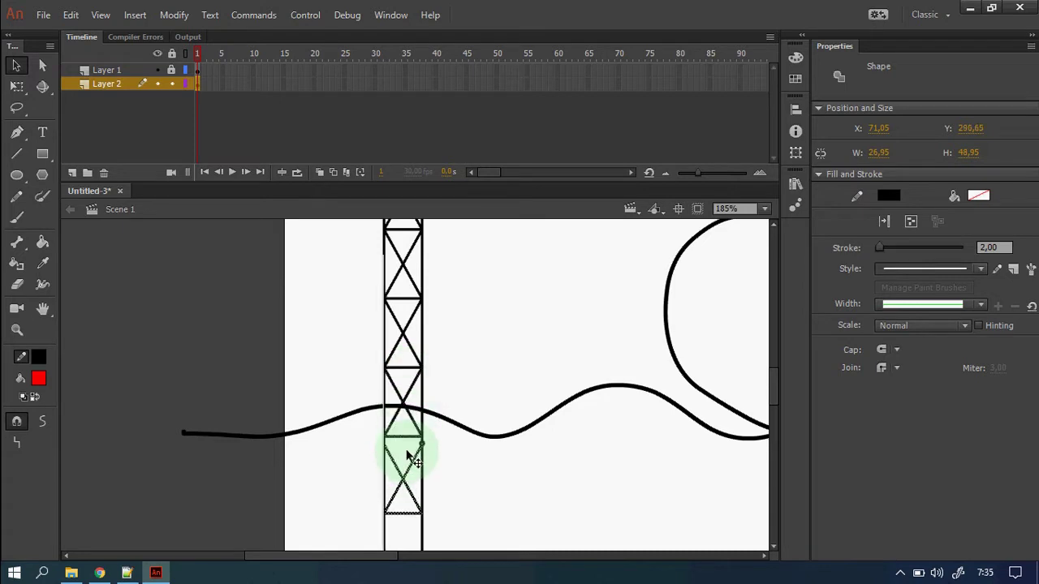
pyautogui.scroll(-3, 422, 451)
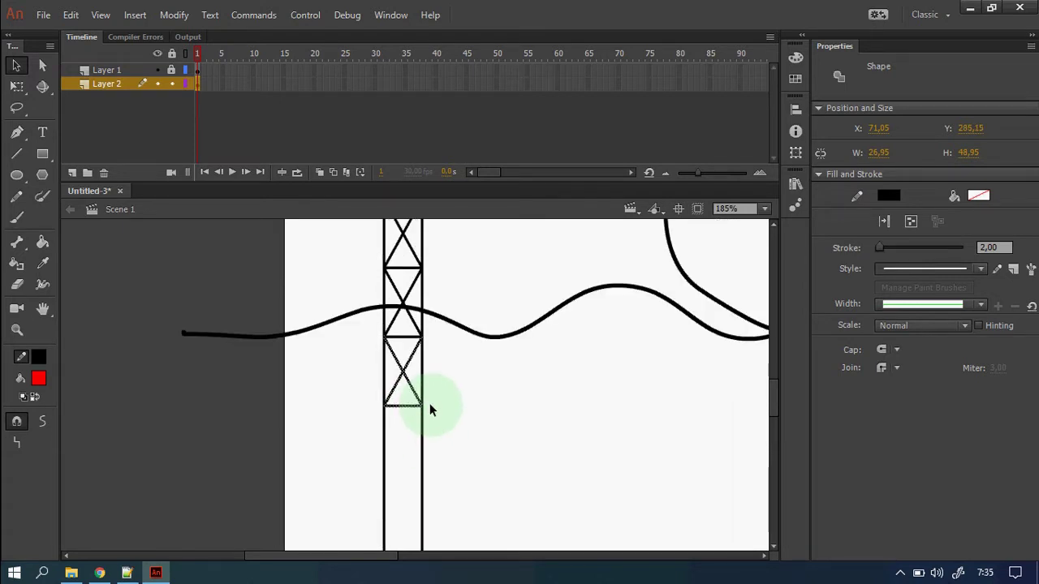
pyautogui.moveTo(415, 351); pyautogui.dragTo(414, 424)
pyautogui.scroll(-6, 414, 426)
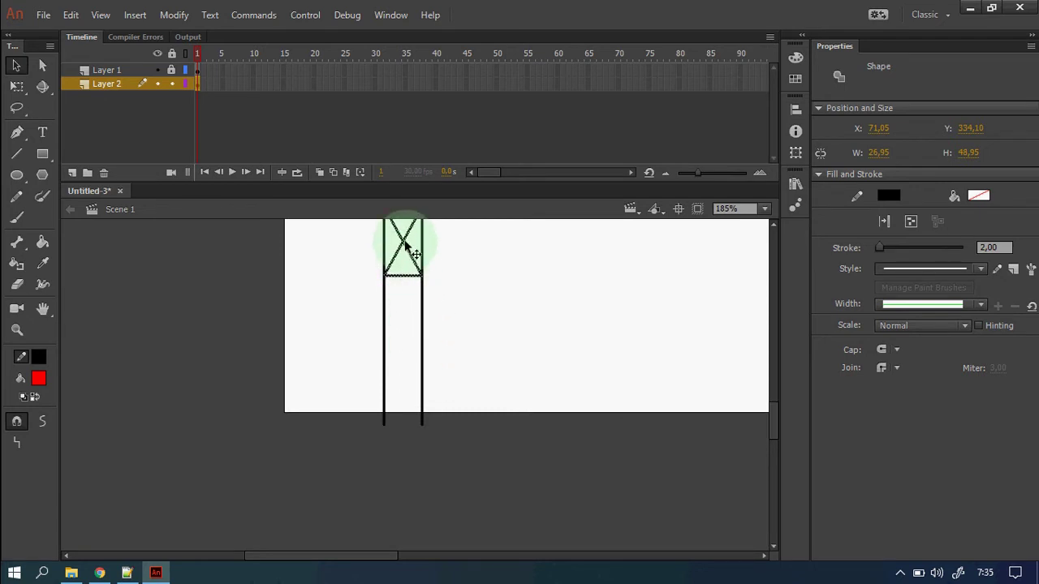
pyautogui.moveTo(406, 232); pyautogui.dragTo(403, 378)
# Select the whole braced tower, copy it and paste it in place
pyautogui.press('z')
pyautogui.click(480, 306)
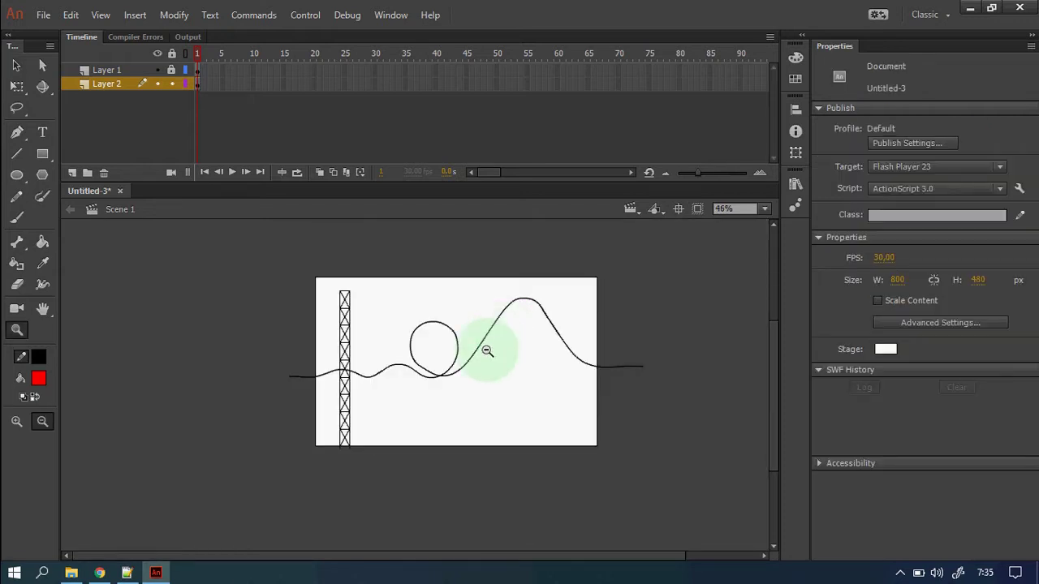
pyautogui.moveTo(287, 273); pyautogui.dragTo(585, 448)
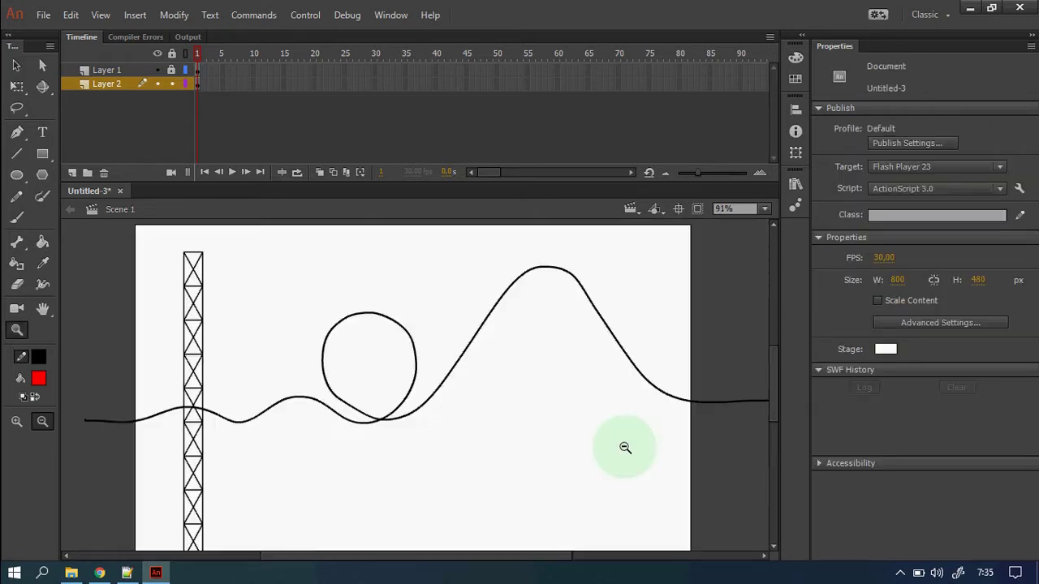
pyautogui.click(522, 441)
pyautogui.moveTo(228, 286); pyautogui.dragTo(536, 466)
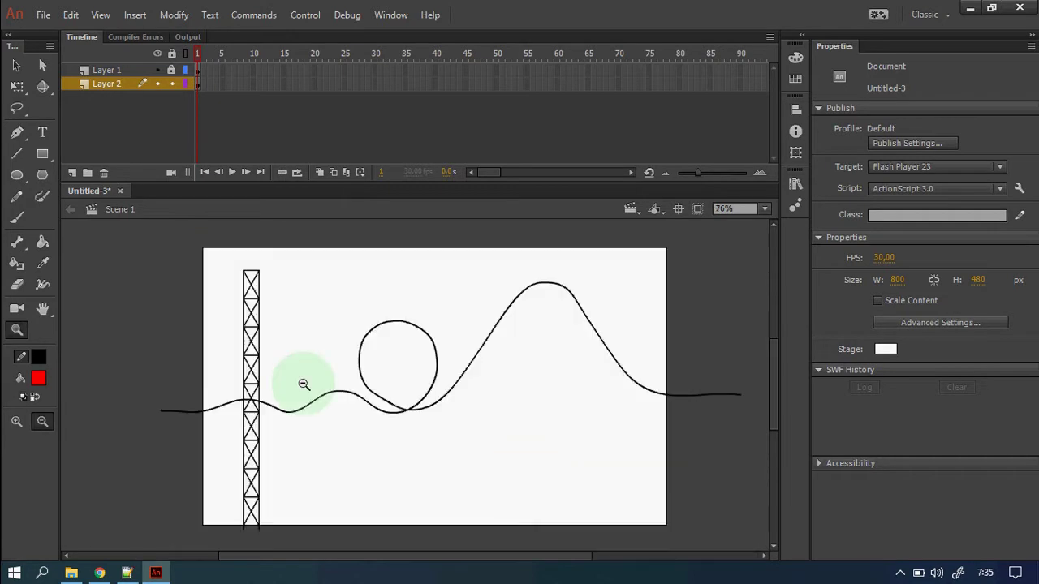
pyautogui.click(17, 70)
pyautogui.moveTo(209, 249); pyautogui.dragTo(295, 482)
pyautogui.rightClick(258, 349)
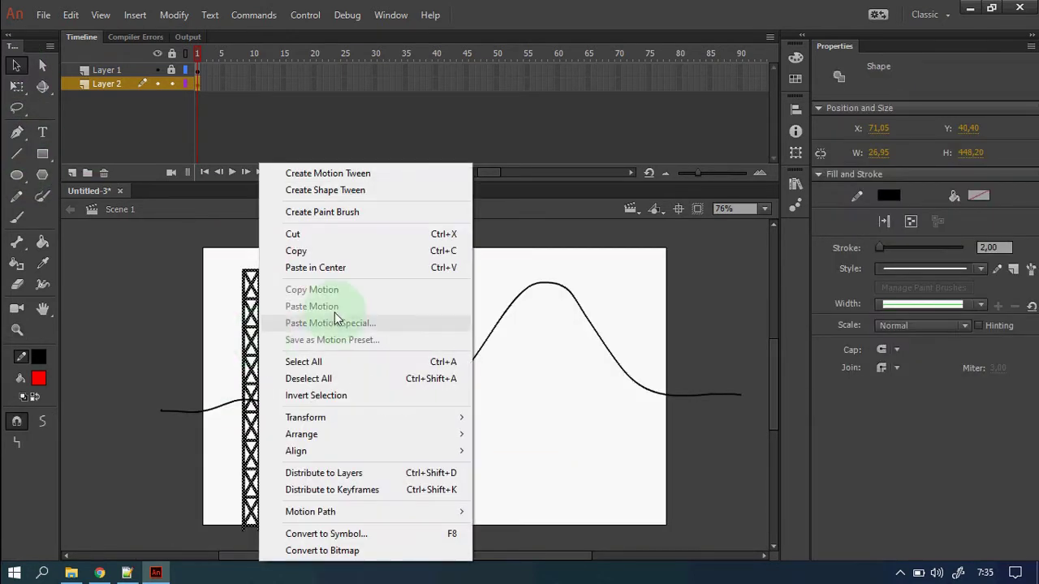
pyautogui.click(325, 251)
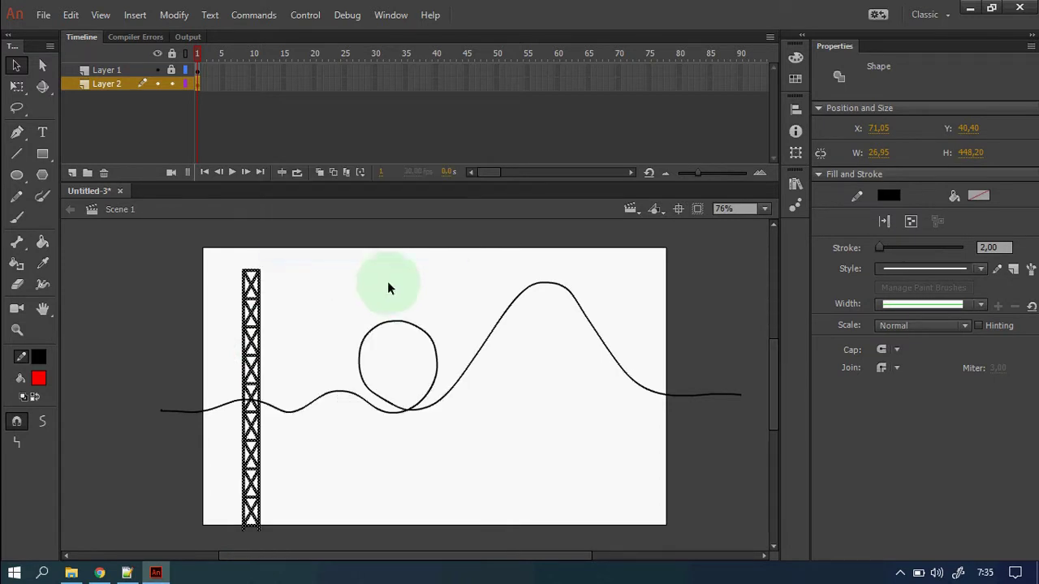
pyautogui.rightClick(388, 286)
pyautogui.click(480, 344)
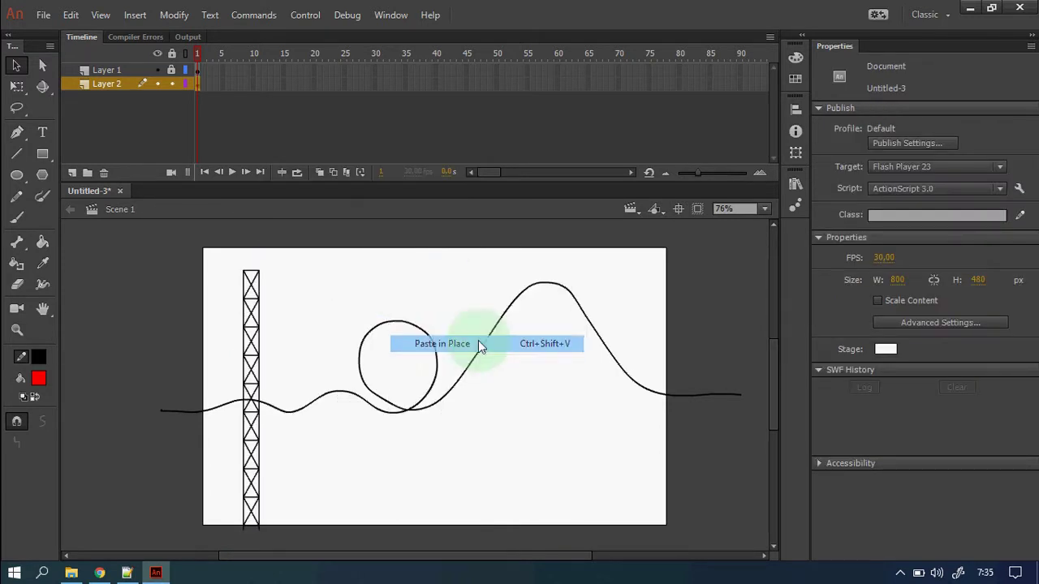
# Place duplicates of the tower at roughly even spacing across the stage until seven towers stand side by side
pyautogui.moveTo(262, 340); pyautogui.dragTo(458, 358)
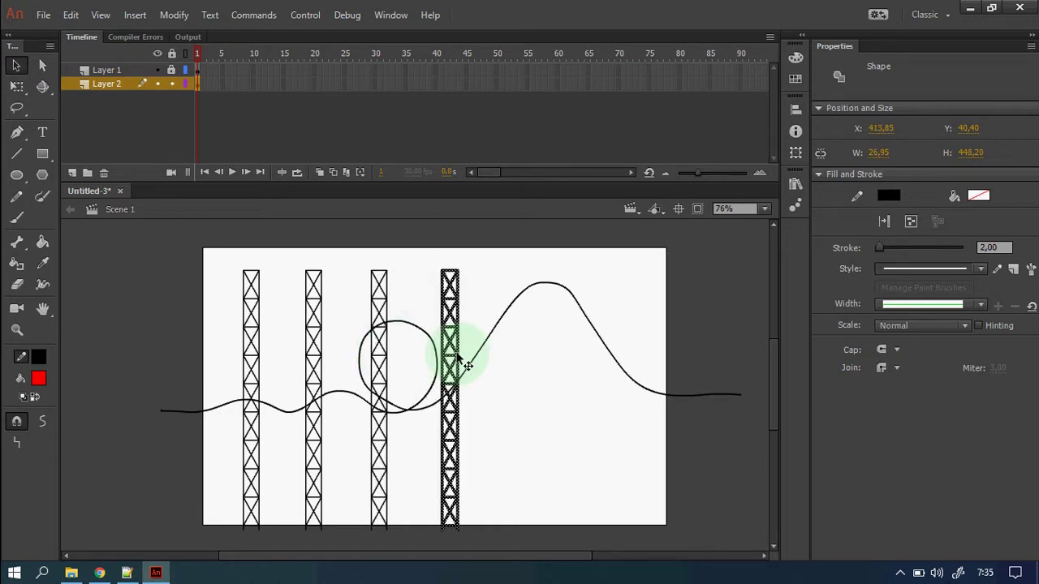
pyautogui.moveTo(458, 357); pyautogui.dragTo(658, 366)
pyautogui.click(697, 364)
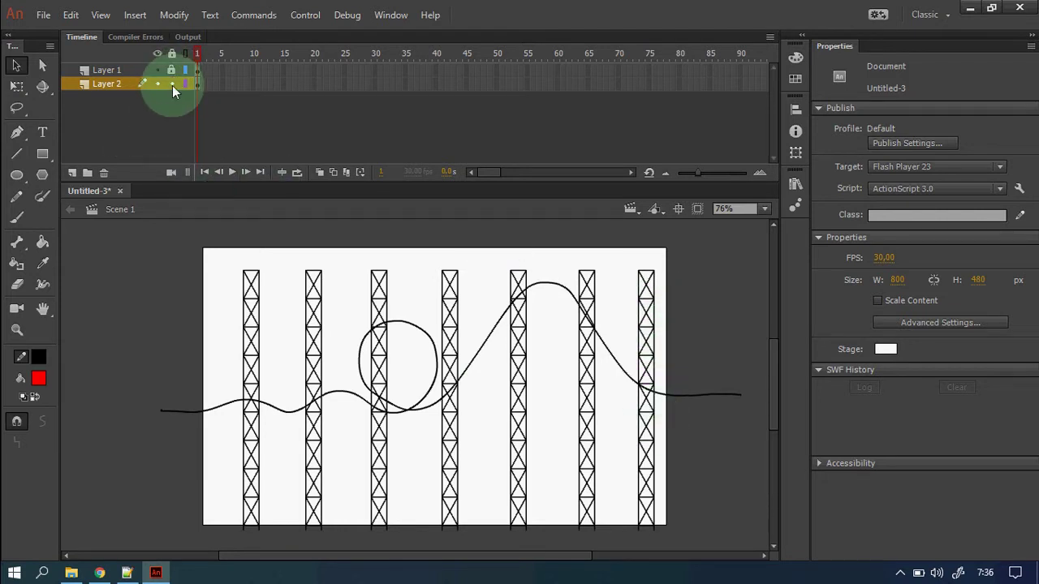
# Copy the complete track line on Layer 1, then lock and hide Layer 1 and make Layer 2 active and unlocked
pyautogui.click(197, 70)
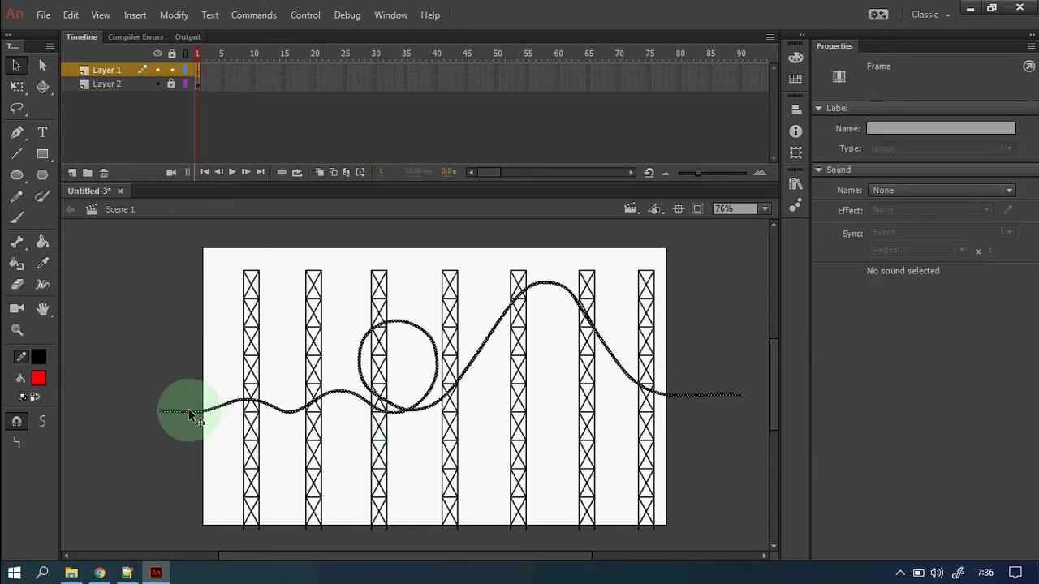
pyautogui.rightClick(688, 398)
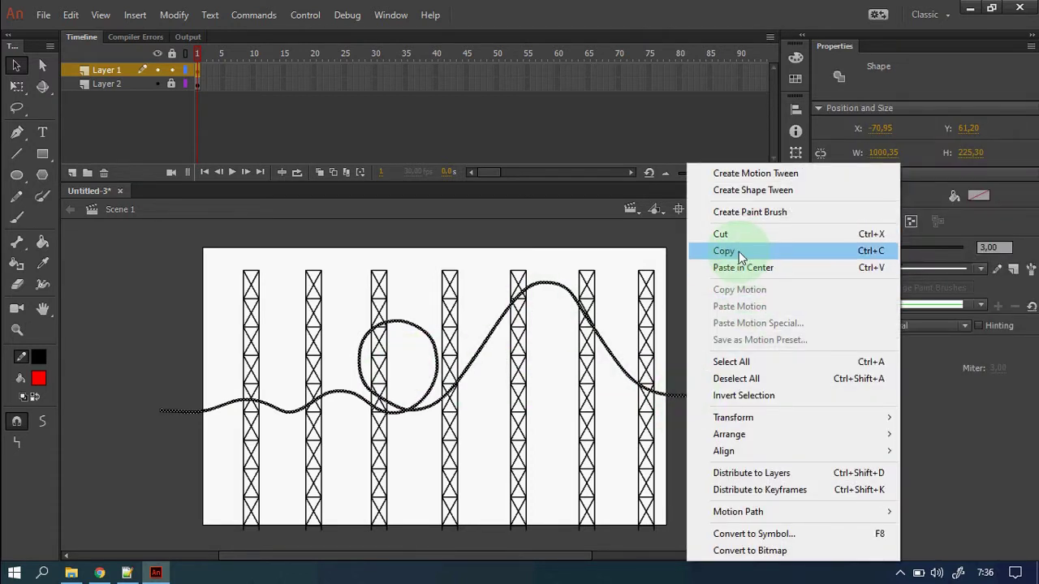
pyautogui.click(722, 252)
pyautogui.click(171, 70)
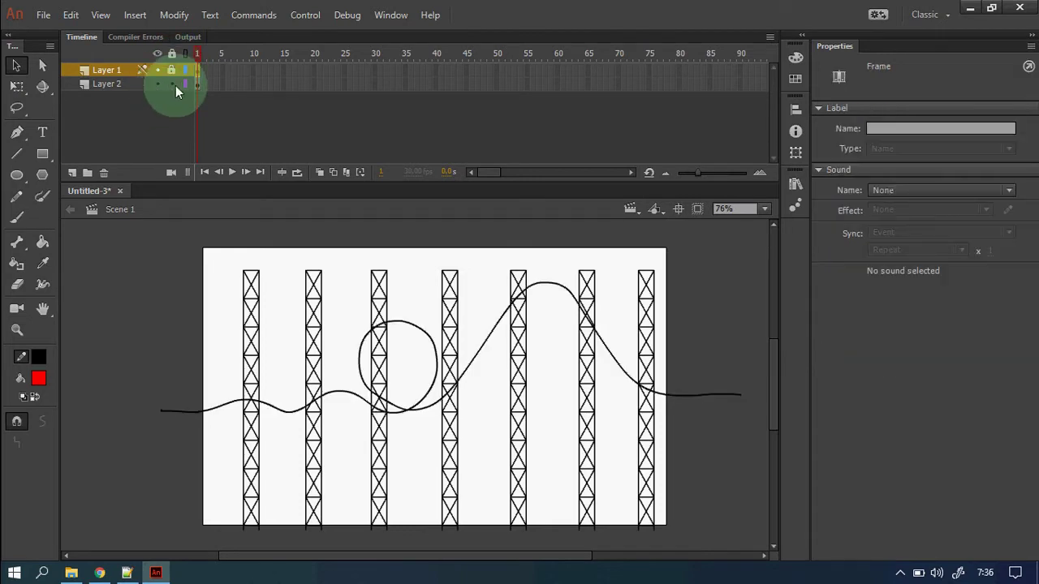
pyautogui.click(130, 84)
pyautogui.click(164, 284)
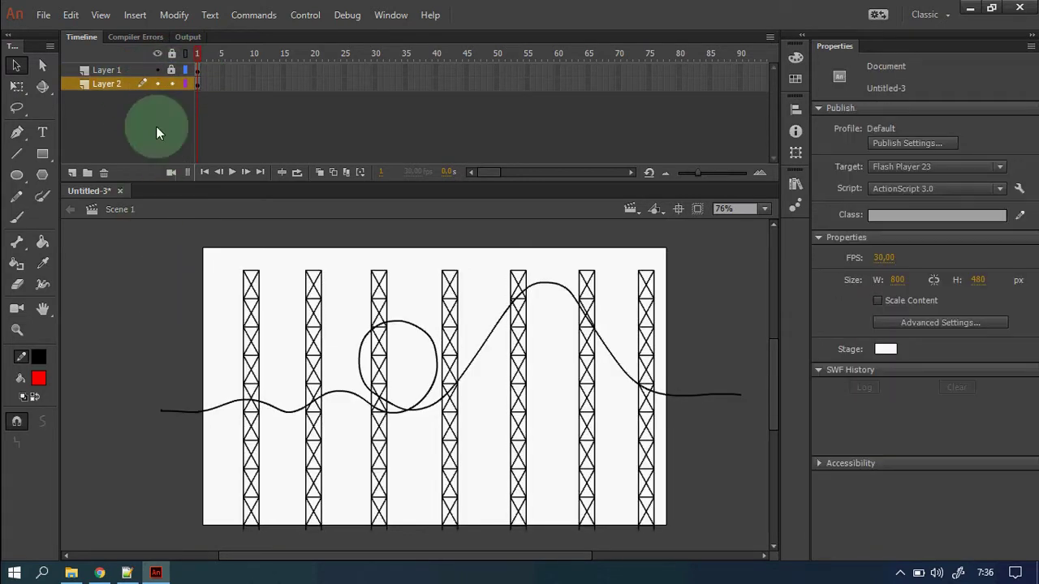
pyautogui.click(158, 69)
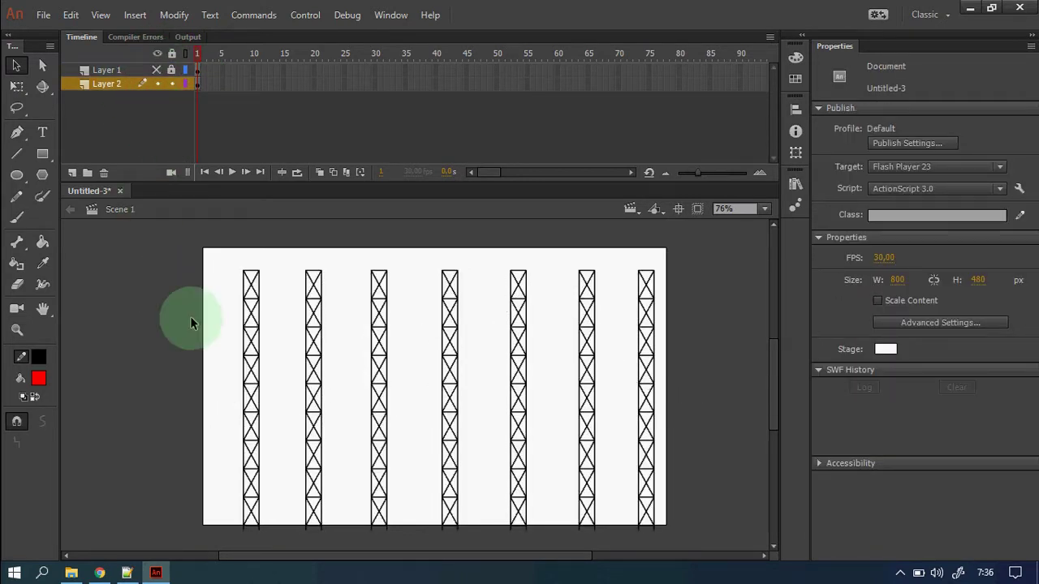
# Paste the track in place on Layer 2 and set its stroke colour to red
pyautogui.rightClick(100, 328)
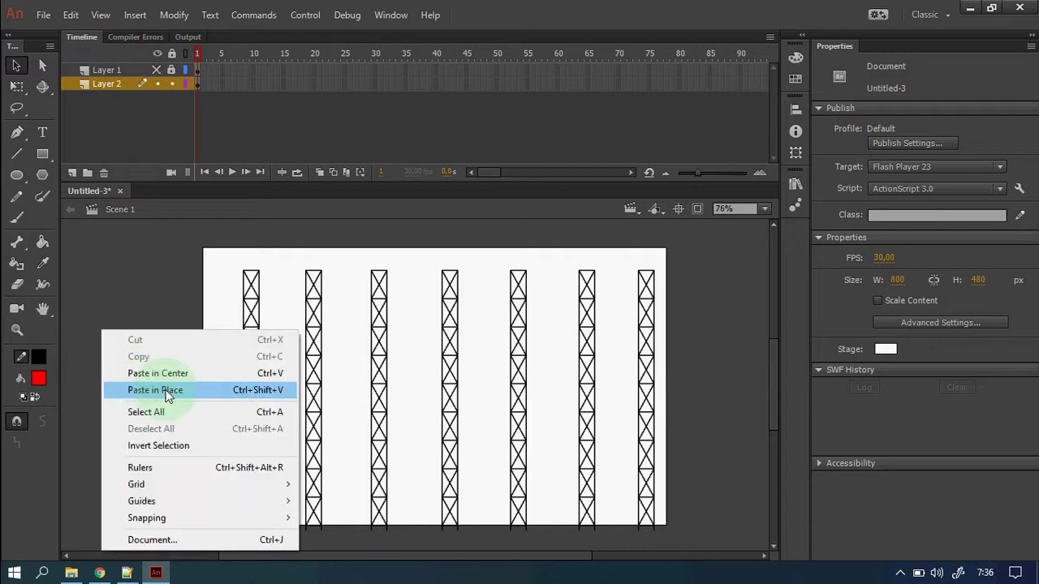
pyautogui.click(168, 394)
pyautogui.click(39, 358)
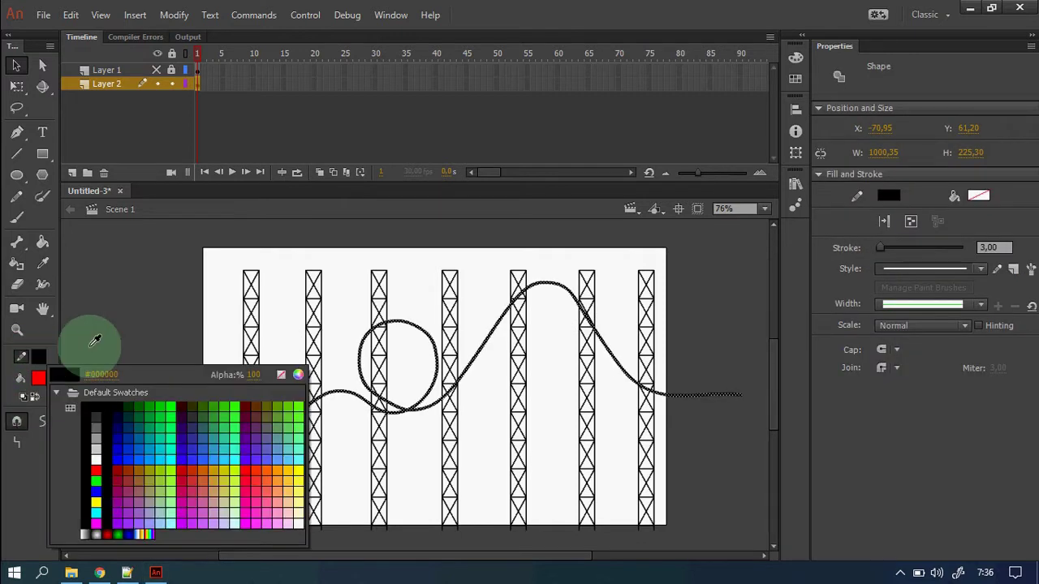
pyautogui.click(97, 471)
pyautogui.click(235, 431)
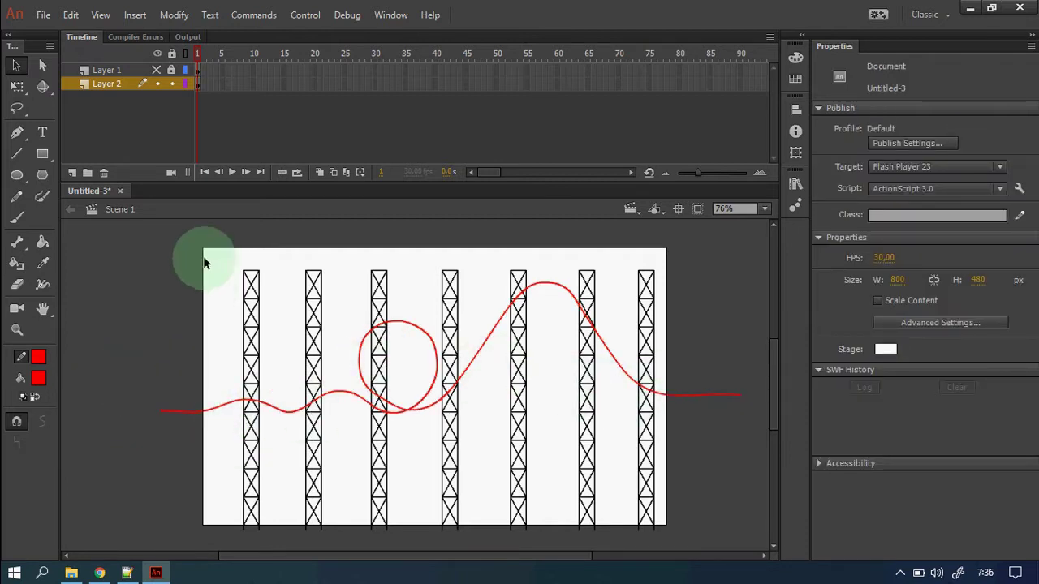
# Delete the first tower's post and diagonal segments between the red track and the nearest crossbar above it
pyautogui.press('z')
pyautogui.moveTo(190, 262); pyautogui.dragTo(303, 430)
pyautogui.moveTo(376, 470); pyautogui.dragTo(540, 558)
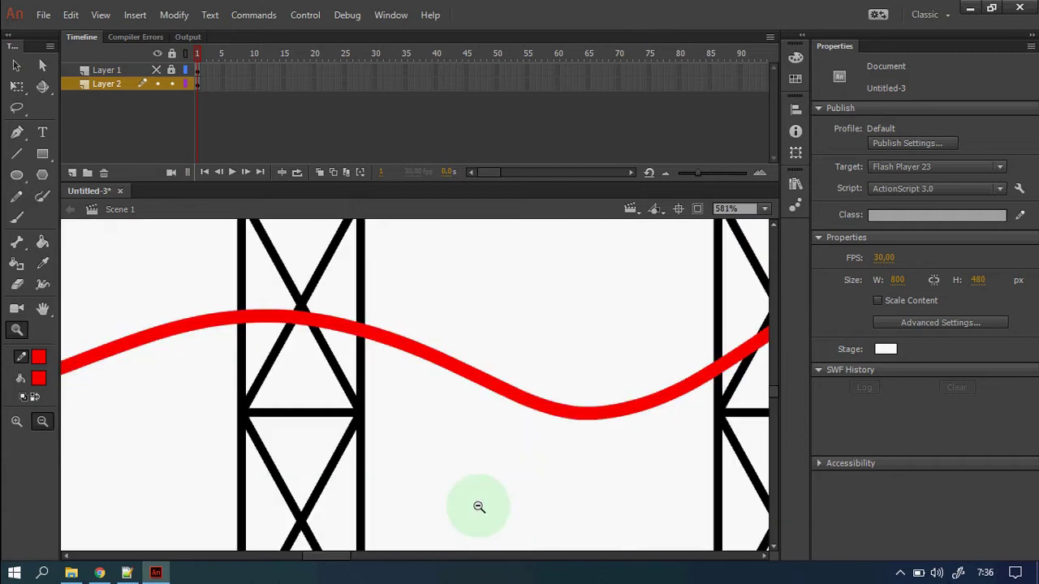
pyautogui.scroll(3, 316, 321)
pyautogui.click(322, 334)
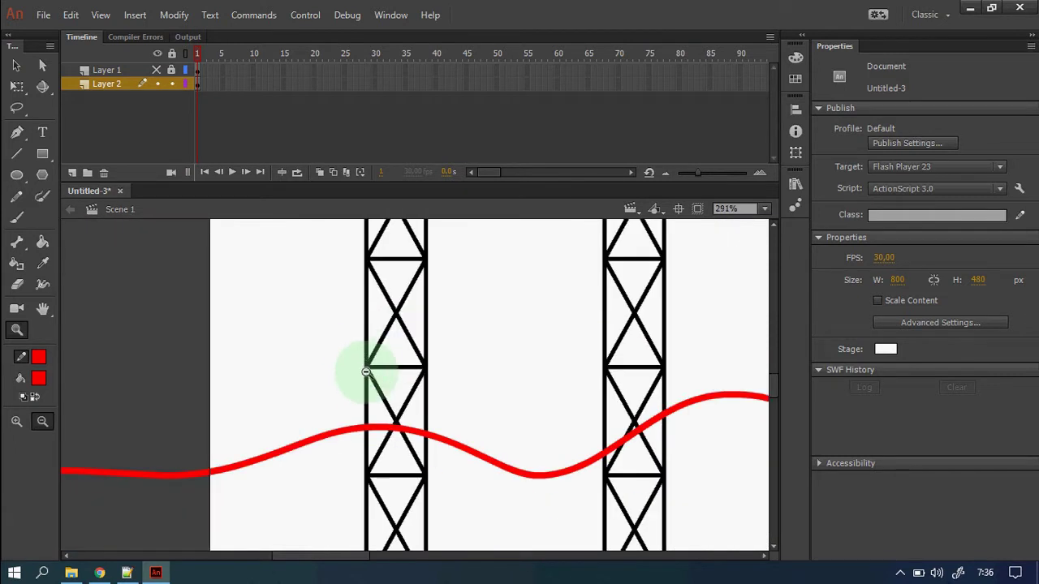
pyautogui.click(28, 65)
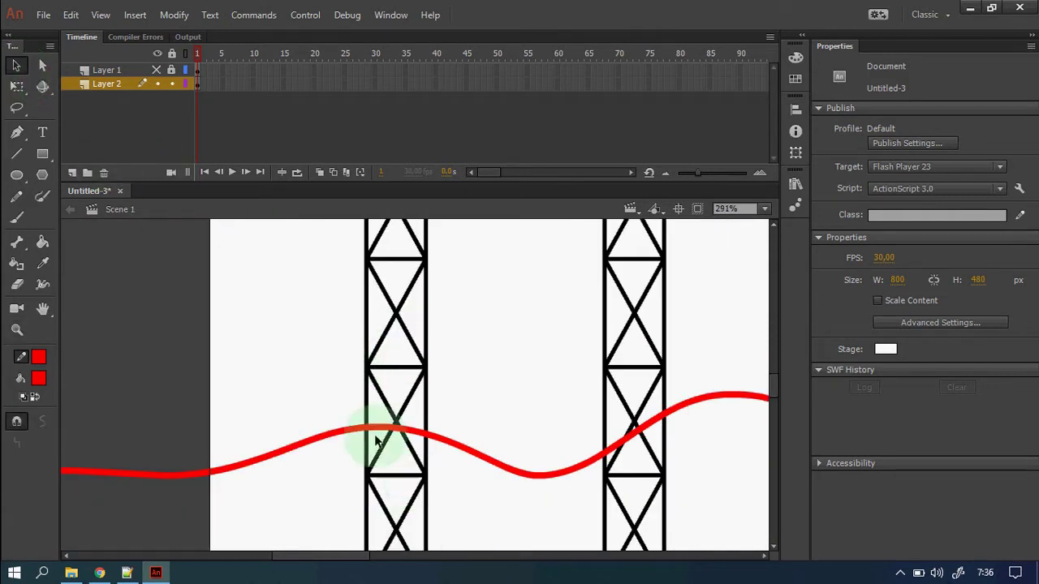
pyautogui.click(366, 411)
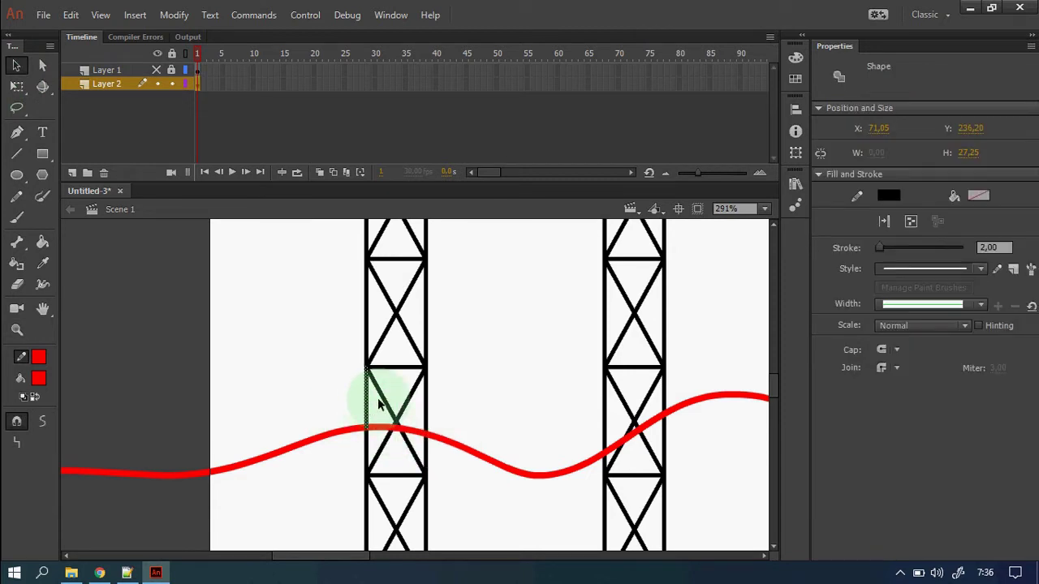
pyautogui.click(385, 406)
pyautogui.click(403, 412)
pyautogui.click(399, 420)
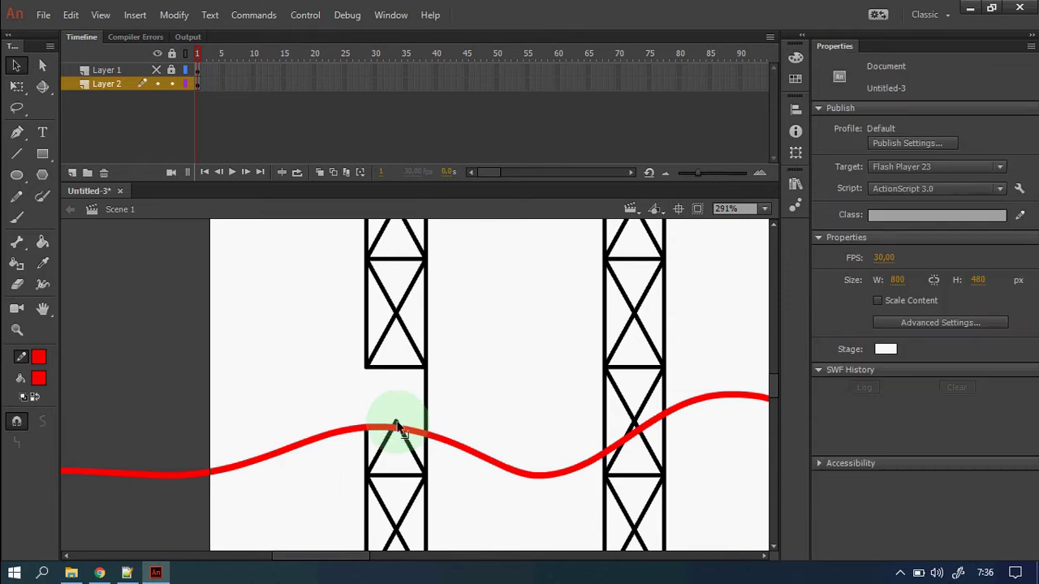
pyautogui.click(396, 428)
pyautogui.click(398, 432)
pyautogui.click(397, 424)
pyautogui.click(428, 417)
pyautogui.click(428, 424)
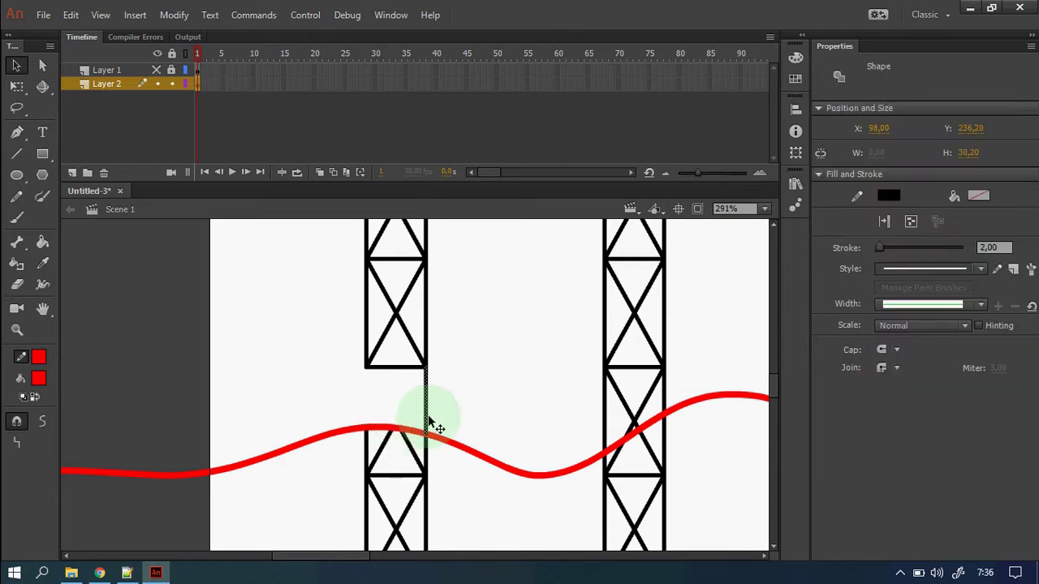
pyautogui.click(487, 382)
# Delete the detached upper part of the first tower above the track
pyautogui.press('z')
pyautogui.click(487, 382)
pyautogui.click(487, 382)
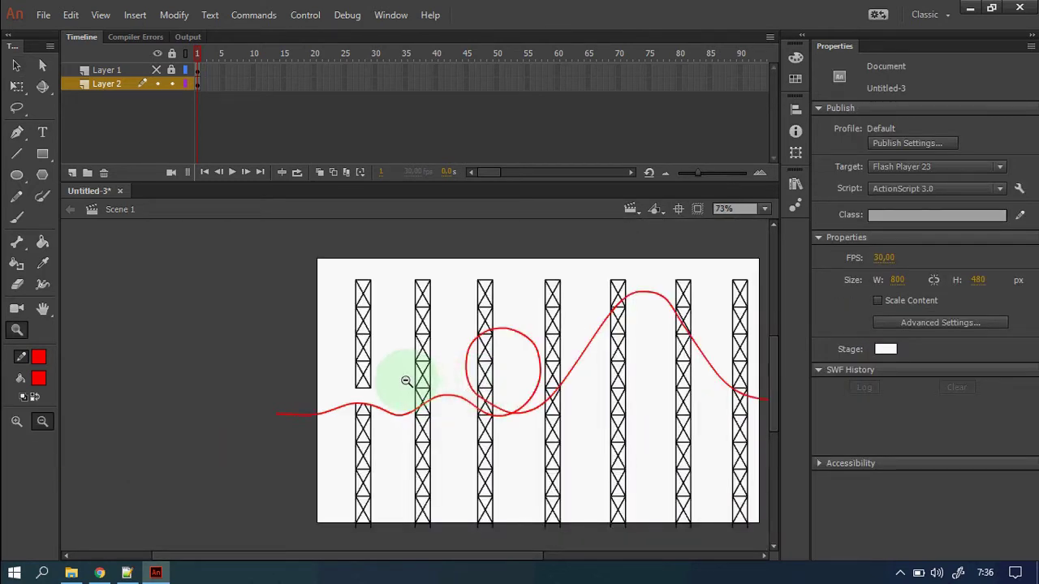
pyautogui.moveTo(327, 268); pyautogui.dragTo(442, 453)
pyautogui.press('v')
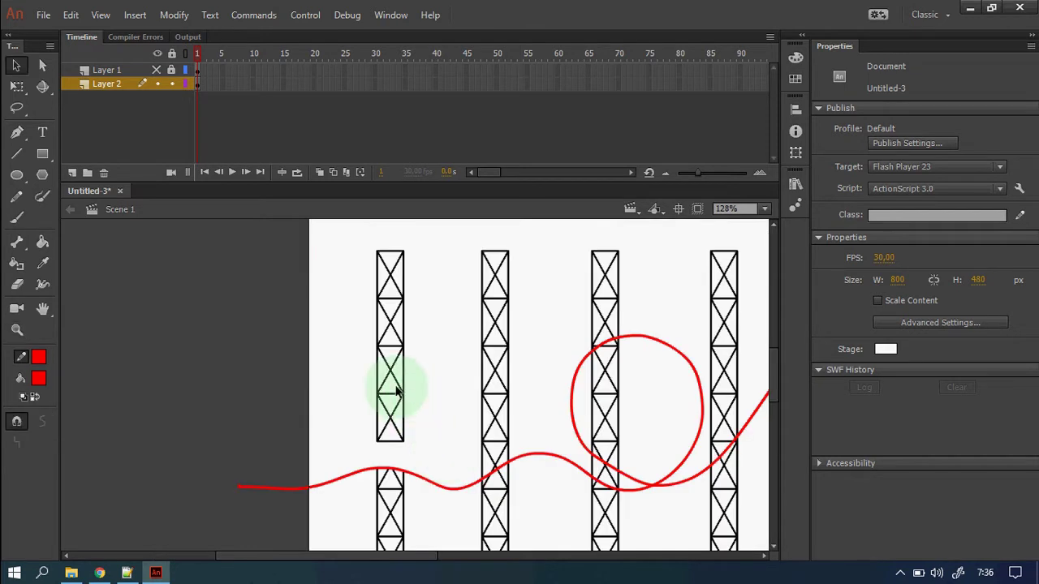
pyautogui.click(399, 391)
pyautogui.press('Delete')
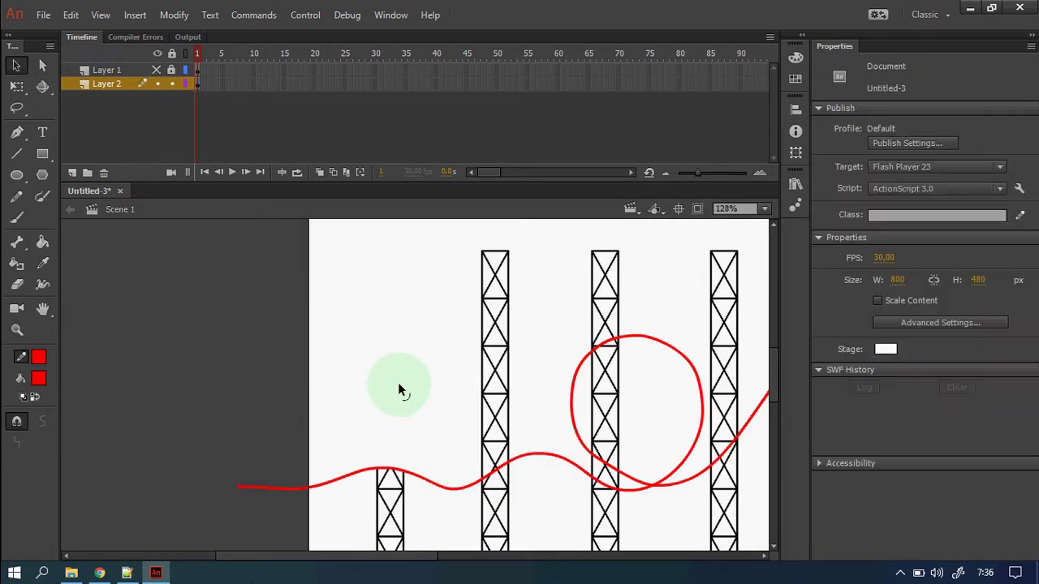
# Delete all of the second tower's post and brace segments above the red track
pyautogui.press('z')
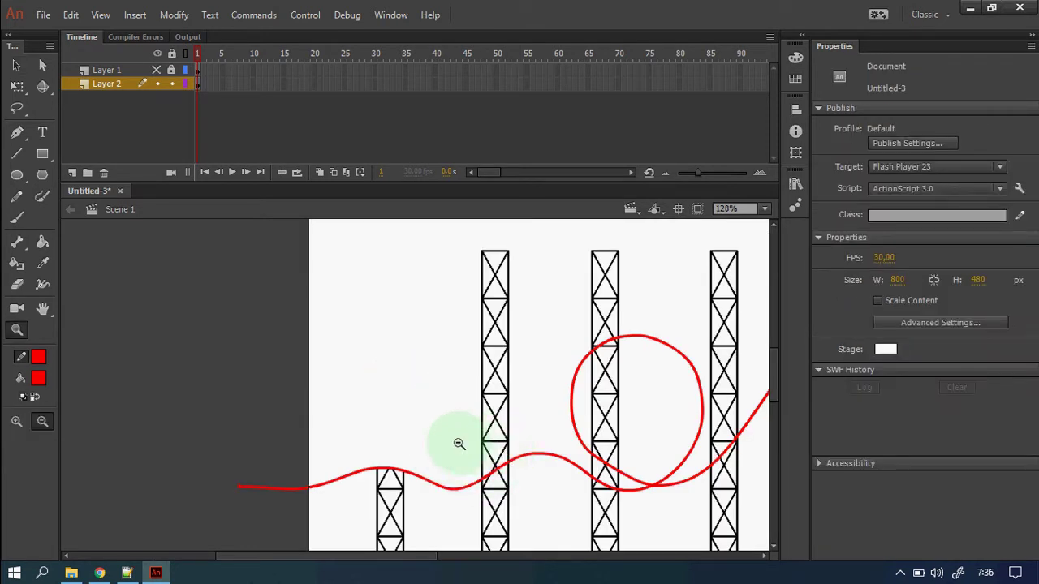
pyautogui.moveTo(441, 429); pyautogui.dragTo(556, 506)
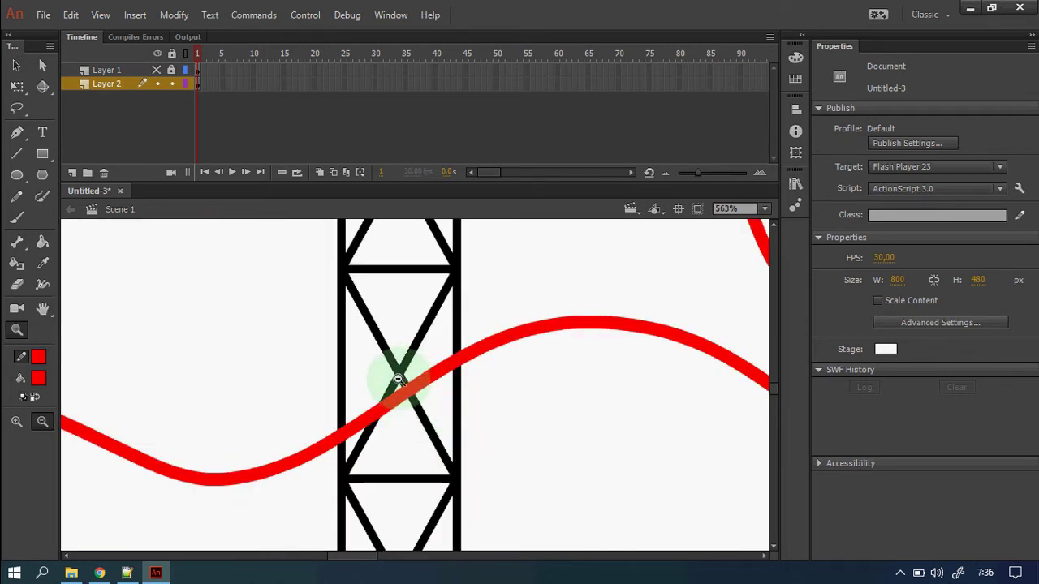
pyautogui.press('v')
pyautogui.click(404, 388)
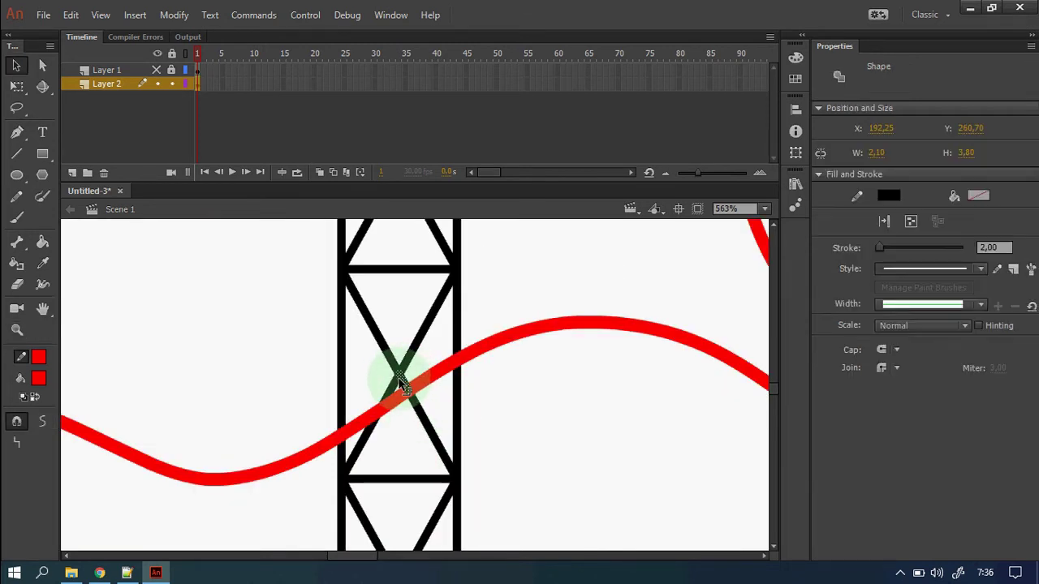
pyautogui.press('Delete')
pyautogui.click(396, 367)
pyautogui.press('Delete')
pyautogui.click(343, 394)
pyautogui.press('Delete')
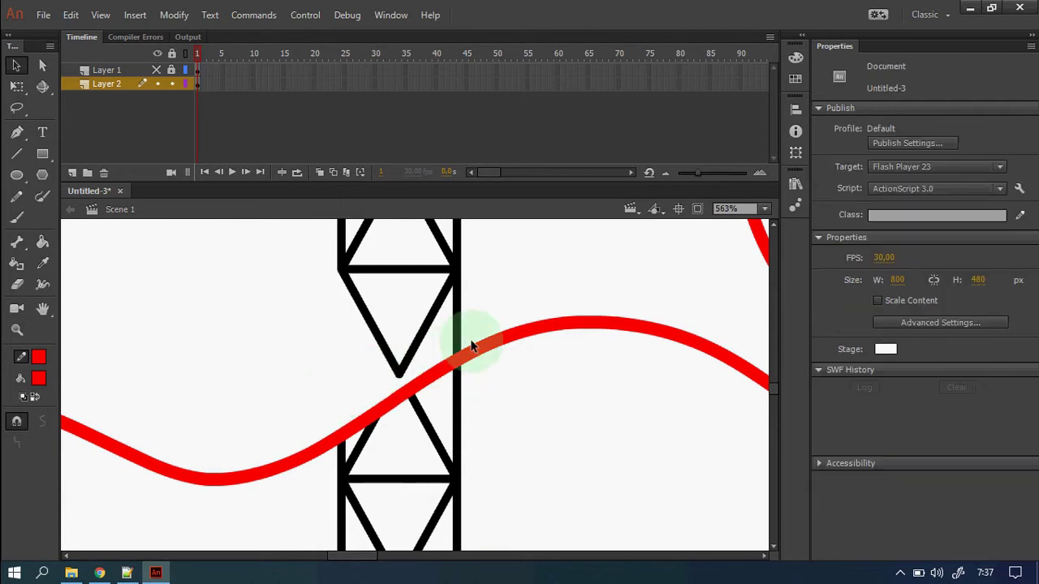
pyautogui.click(425, 333)
pyautogui.press('Delete')
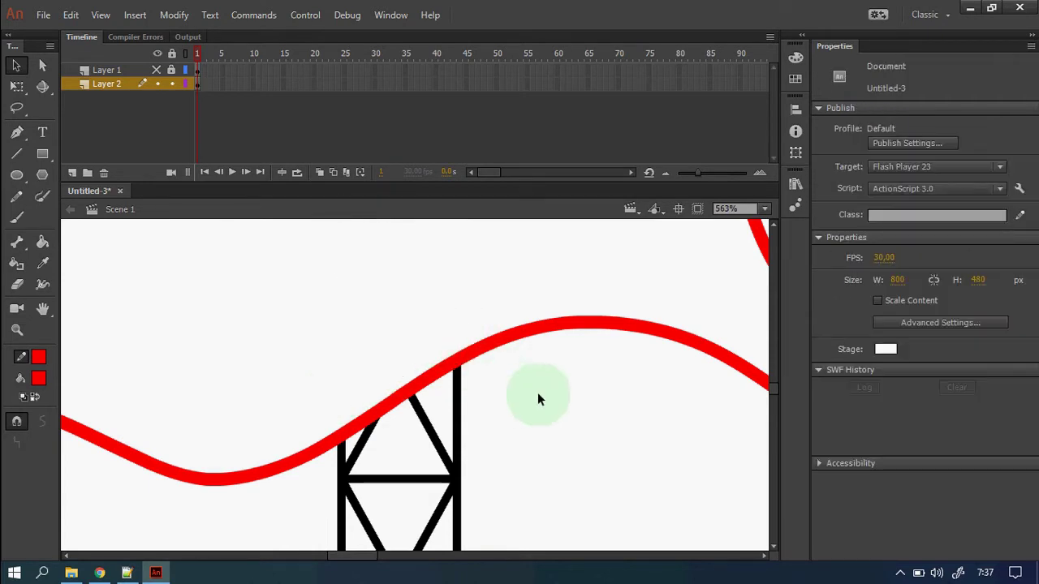
# Delete the third tower's post and brace segments above the lower stretch of the red track
pyautogui.press('z')
pyautogui.keyDown('alt'); pyautogui.click(508, 458); pyautogui.keyUp('alt')
pyautogui.keyDown('ctrl'); pyautogui.click(352, 394); pyautogui.keyUp('ctrl')
pyautogui.press('Delete')
pyautogui.keyDown('ctrl'); pyautogui.click(420, 371); pyautogui.keyUp('ctrl')
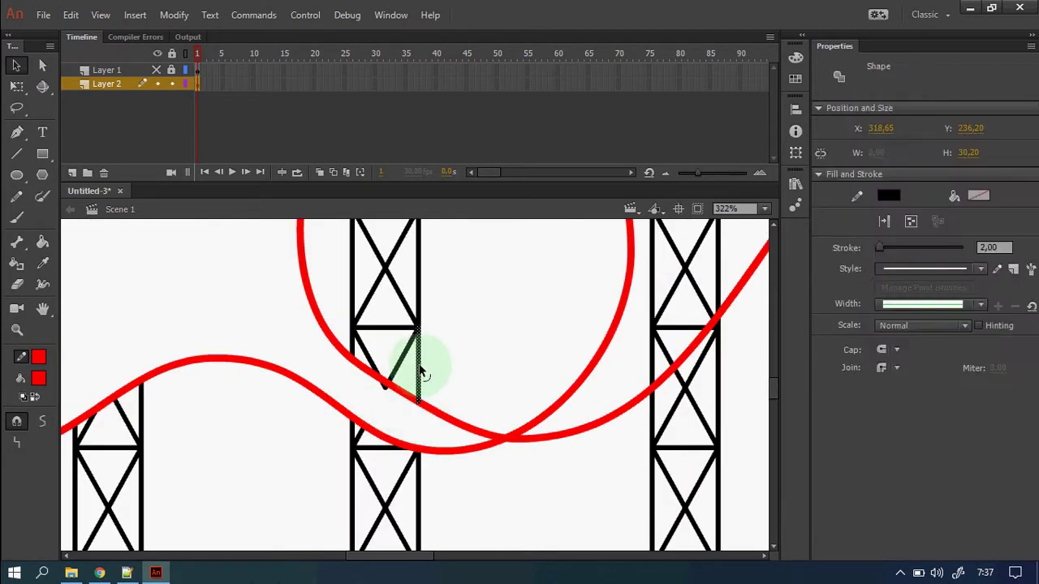
pyautogui.press('Delete')
# Delete the fourth tower's post, crossbar and diagonal segments above the red track
pyautogui.keyDown('alt'); pyautogui.click(550, 384); pyautogui.keyUp('alt')
pyautogui.keyDown('ctrl'); pyautogui.click(520, 398); pyautogui.keyUp('ctrl')
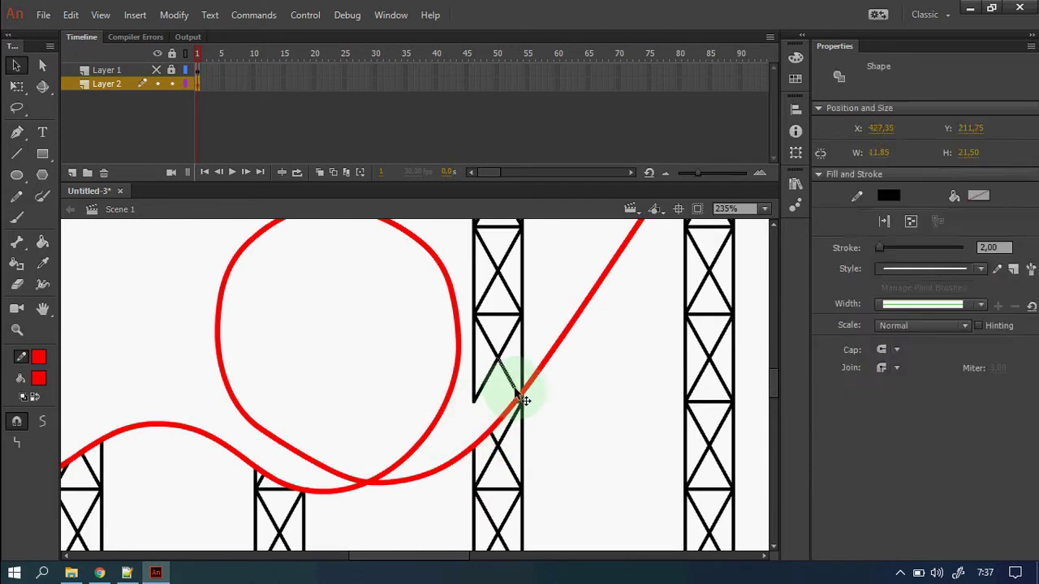
pyautogui.press('Delete')
# Delete the fifth tower's posts, crossbars and diagonals above the red track near its highest peak
pyautogui.keyDown('alt'); pyautogui.click(349, 295); pyautogui.keyUp('alt')
pyautogui.click(364, 424)
pyautogui.keyDown('ctrl'); pyautogui.click(353, 498); pyautogui.keyUp('ctrl')
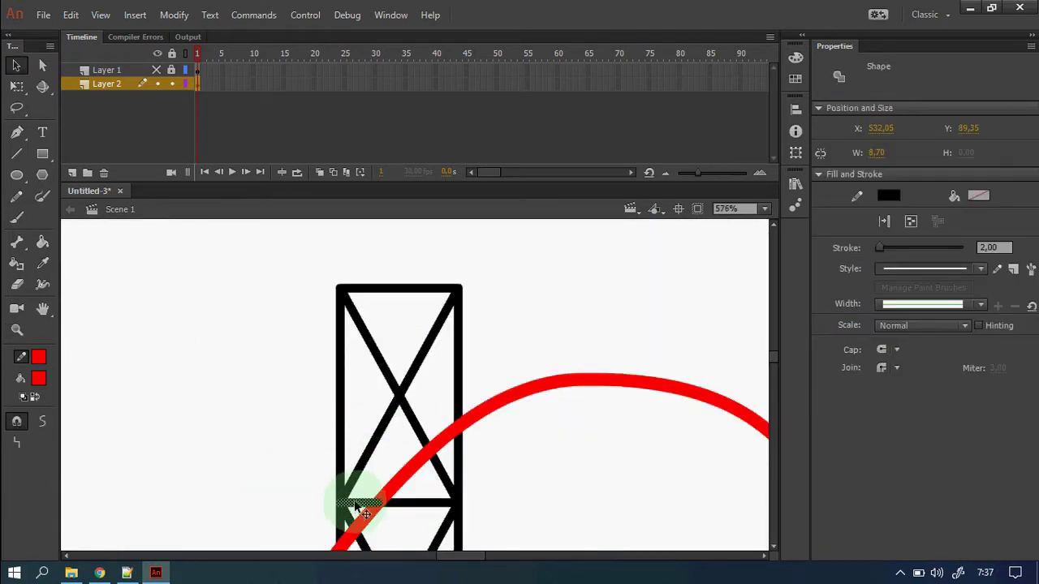
pyautogui.press('Delete')
pyautogui.keyDown('ctrl'); pyautogui.click(344, 515); pyautogui.keyUp('ctrl')
pyautogui.press('Delete')
pyautogui.keyDown('ctrl'); pyautogui.click(406, 394); pyautogui.keyUp('ctrl')
pyautogui.press('Delete')
pyautogui.keyDown('ctrl'); pyautogui.click(457, 292); pyautogui.keyUp('ctrl')
pyautogui.press('Delete')
# Trim the sixth tower by deleting every post, crossbar and diagonal segment above the descending red track
pyautogui.keyDown('alt'); pyautogui.click(462, 406); pyautogui.keyUp('alt')
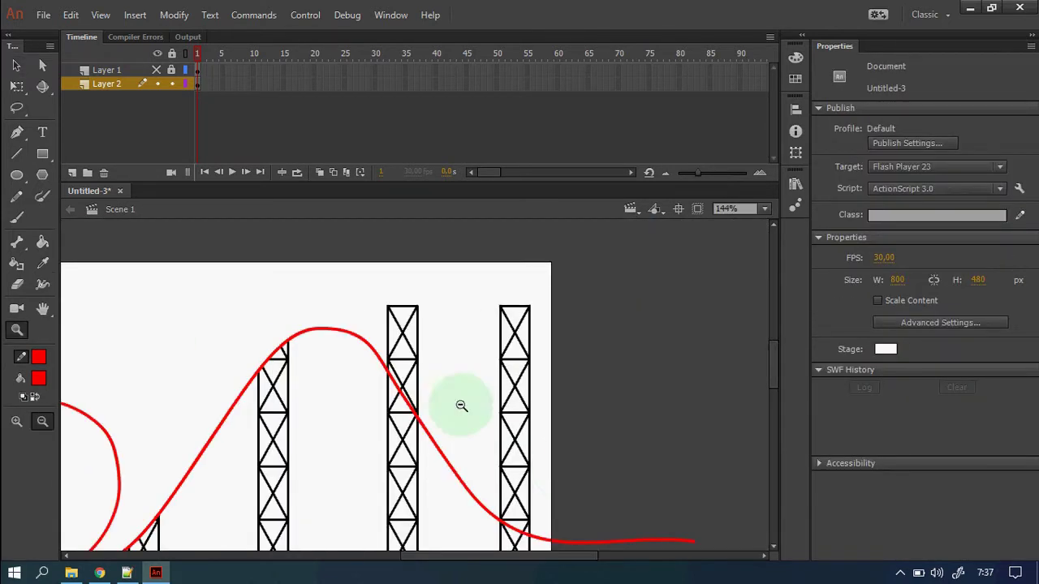
pyautogui.click(422, 428)
pyautogui.keyDown('ctrl'); pyautogui.click(436, 418); pyautogui.keyUp('ctrl')
pyautogui.press('Delete')
pyautogui.keyDown('ctrl'); pyautogui.click(389, 398); pyautogui.keyUp('ctrl')
pyautogui.press('Delete')
pyautogui.keyDown('ctrl'); pyautogui.click(406, 348); pyautogui.keyUp('ctrl')
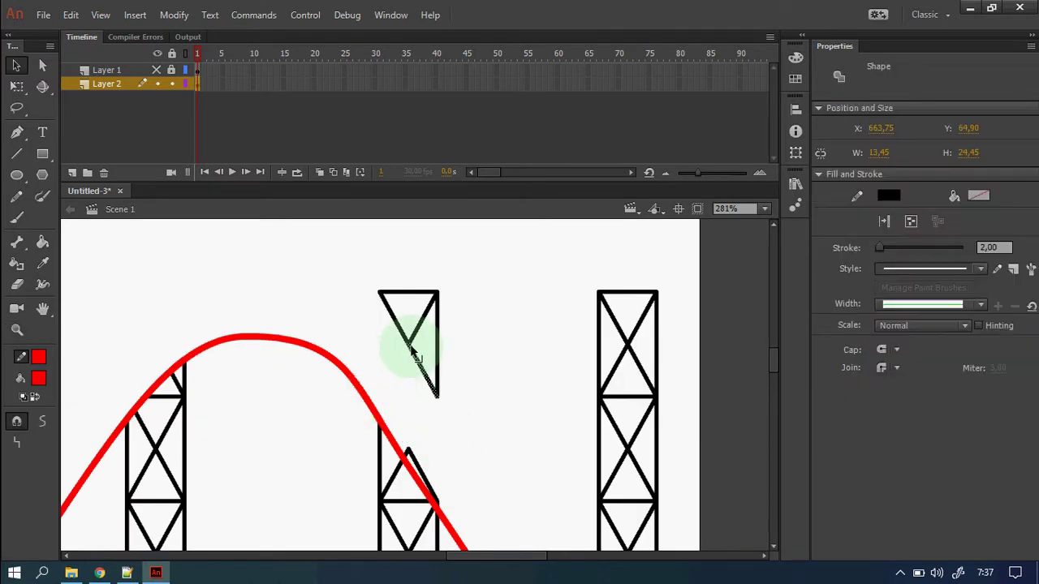
pyautogui.press('Delete')
pyautogui.scroll(-3, 454, 322)
pyautogui.keyDown('ctrl'); pyautogui.click(408, 351); pyautogui.keyUp('ctrl')
pyautogui.press('Delete')
pyautogui.keyDown('ctrl'); pyautogui.click(436, 412); pyautogui.keyUp('ctrl')
pyautogui.press('Delete')
# Delete the seventh tower's segments above the red track and fit the whole stage in the view
pyautogui.scroll(-6, 598, 413)
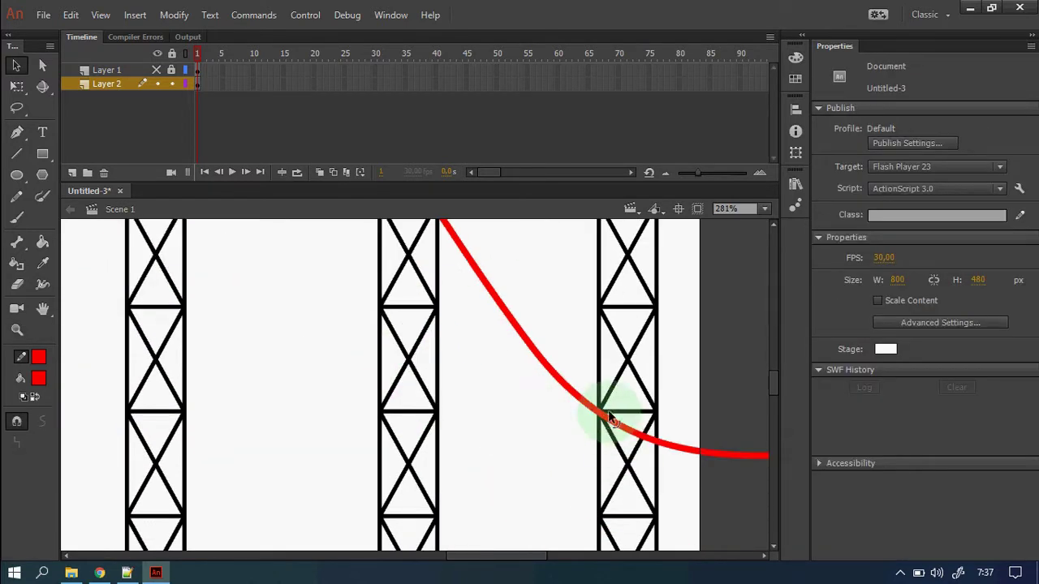
pyautogui.keyDown('ctrl'); pyautogui.click(654, 430); pyautogui.keyUp('ctrl')
pyautogui.hotkey('ctrl', '2')
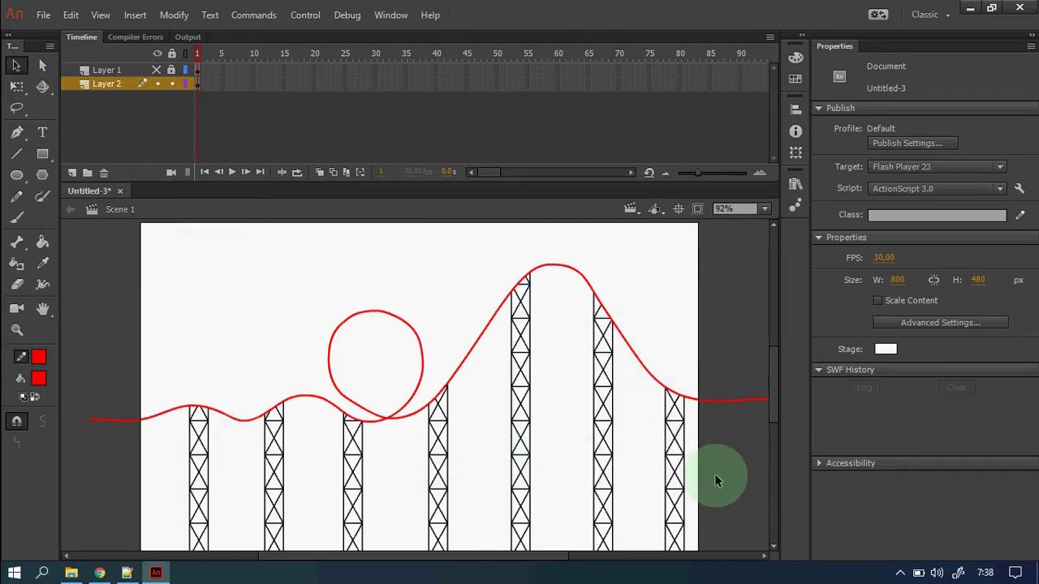
# Check the roller coaster vector reference image in Chrome and return to Animate
pyautogui.click(100, 574)
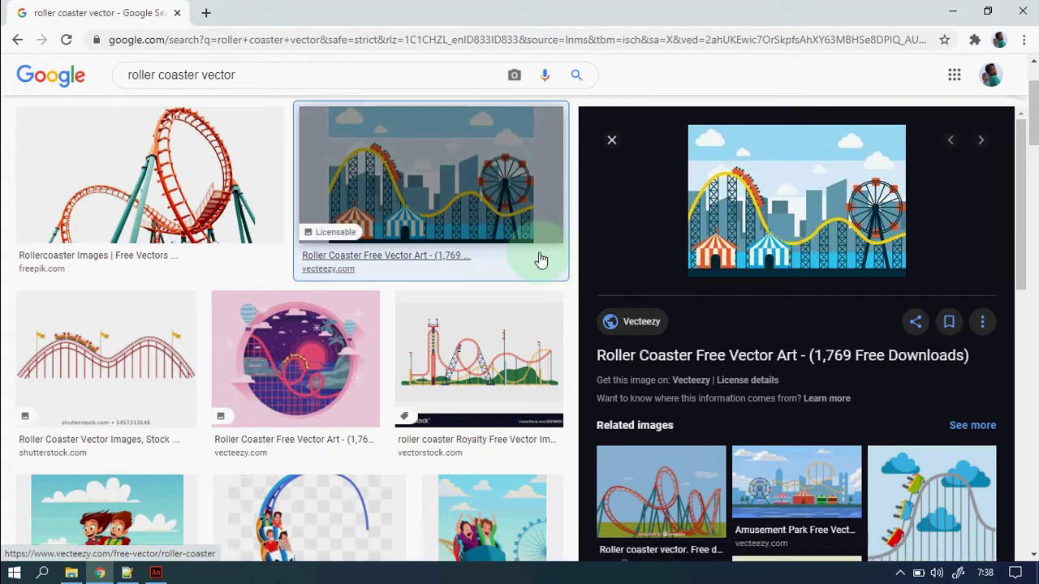
pyautogui.click(157, 574)
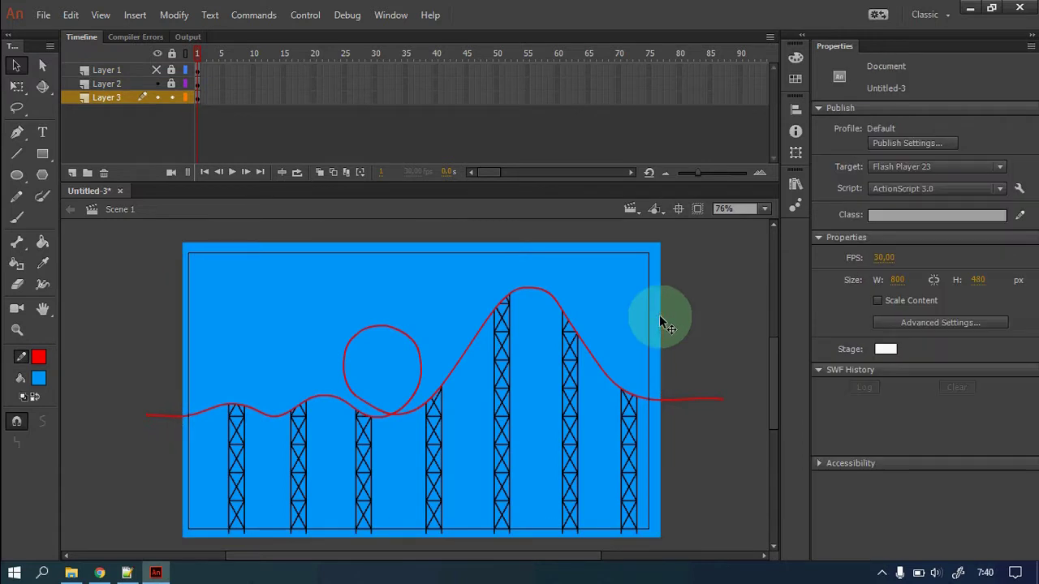
# Draw a full-width ground strip along the stage's lower edge on Layer 3 with a gently arched top, filled green without an outline
pyautogui.click(42, 153)
pyautogui.moveTo(184, 512); pyautogui.dragTo(660, 536)
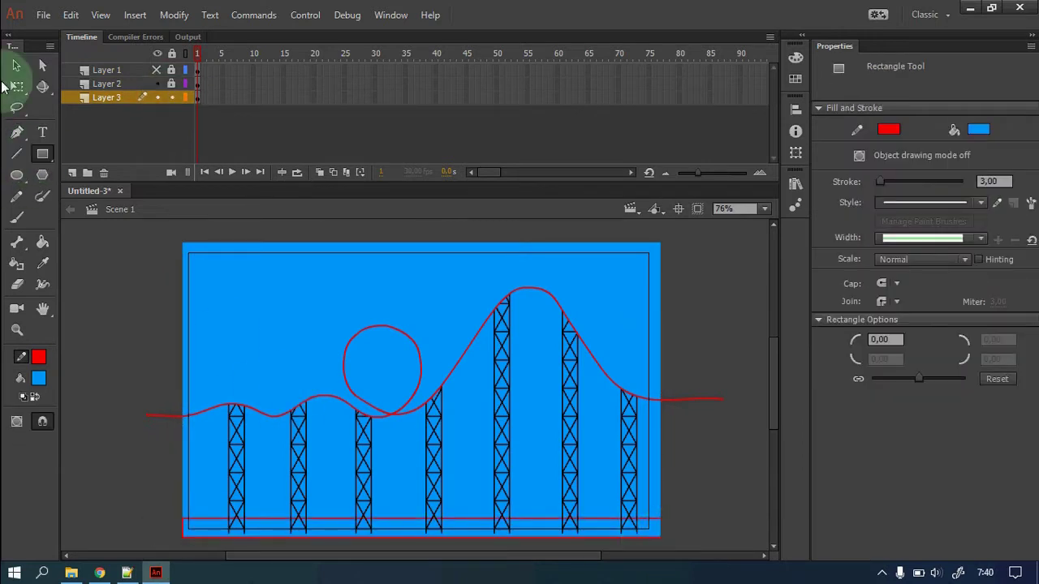
pyautogui.click(16, 263)
pyautogui.click(38, 378)
pyautogui.click(220, 522)
# Outline a tent in red lines on a new layer, with a triangular roof and rectangular body in front of the first two towers
pyautogui.click(72, 172)
pyautogui.click(16, 330)
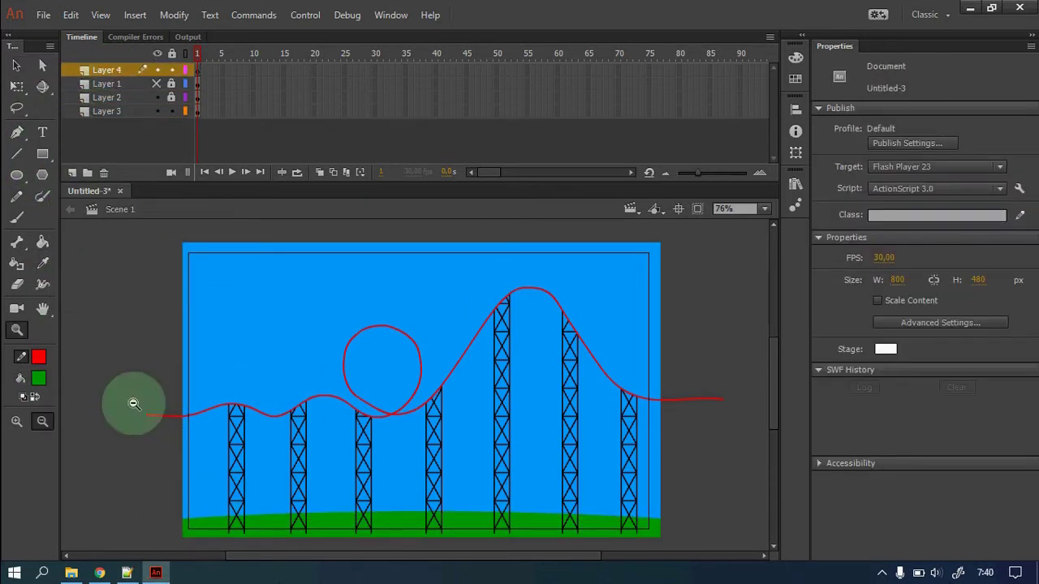
pyautogui.click(130, 401)
pyautogui.click(16, 154)
pyautogui.moveTo(199, 358)
pyautogui.mouseDown()
pyautogui.moveTo(330, 283)
pyautogui.moveTo(473, 358)
pyautogui.mouseUp()
pyautogui.moveTo(473, 358); pyautogui.dragTo(199, 358)
pyautogui.moveTo(208, 358)
pyautogui.mouseDown()
pyautogui.moveTo(208, 466)
pyautogui.moveTo(221, 465)
pyautogui.mouseUp()
pyautogui.moveTo(221, 464); pyautogui.dragTo(444, 464)
pyautogui.moveTo(444, 464); pyautogui.dragTo(444, 358)
# Divide the tent's body with vertical stripe lines and its roof with lines running from the peak
pyautogui.moveTo(299, 358); pyautogui.dragTo(299, 465)
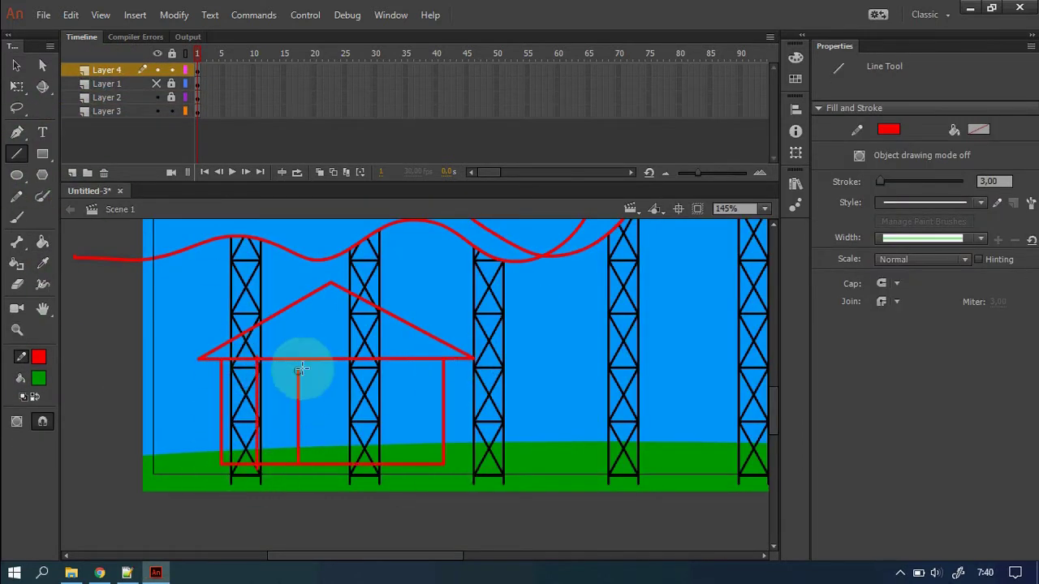
pyautogui.moveTo(392, 358); pyautogui.dragTo(392, 464)
pyautogui.moveTo(331, 283); pyautogui.dragTo(298, 358)
pyautogui.moveTo(331, 283); pyautogui.dragTo(392, 358)
# Fill the tent body's second and fourth stripes and the alternate roof sections white
pyautogui.click(38, 378)
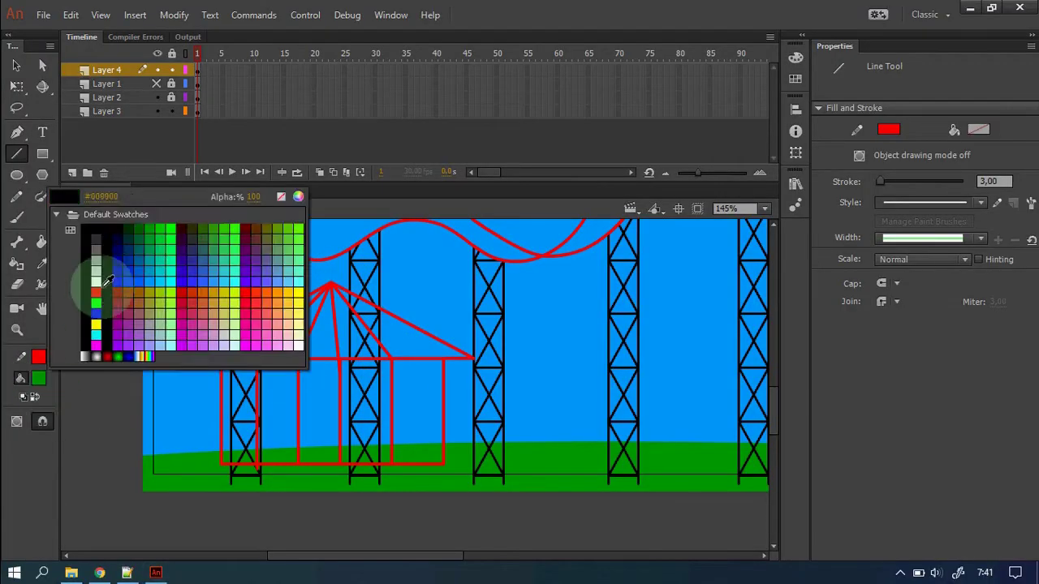
pyautogui.click(96, 281)
pyautogui.click(16, 263)
pyautogui.click(276, 406)
pyautogui.click(365, 406)
# Fill the tent's remaining body stripes and roof sections red
pyautogui.click(38, 378)
pyautogui.click(96, 292)
pyautogui.click(239, 410)
pyautogui.click(319, 410)
pyautogui.click(418, 409)
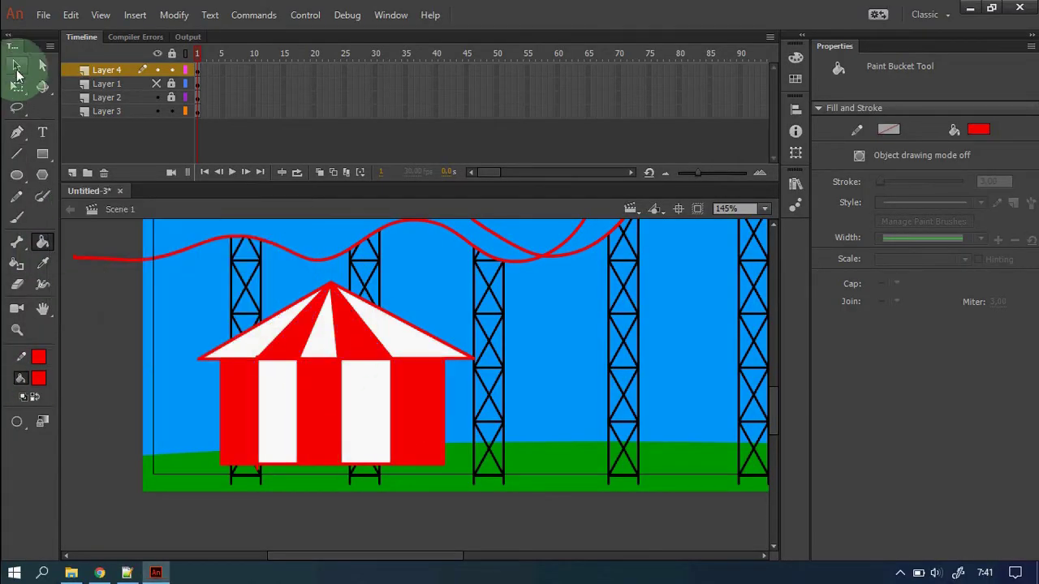
# Recolour the outline of the tent's roof and body black
pyautogui.click(16, 65)
pyautogui.click(16, 263)
pyautogui.click(21, 358)
pyautogui.click(241, 349)
pyautogui.click(313, 469)
# Duplicate the striped tent, enlarge the copy and place it to the right of the original
pyautogui.press('v')
pyautogui.hotkey('ctrl', '-')
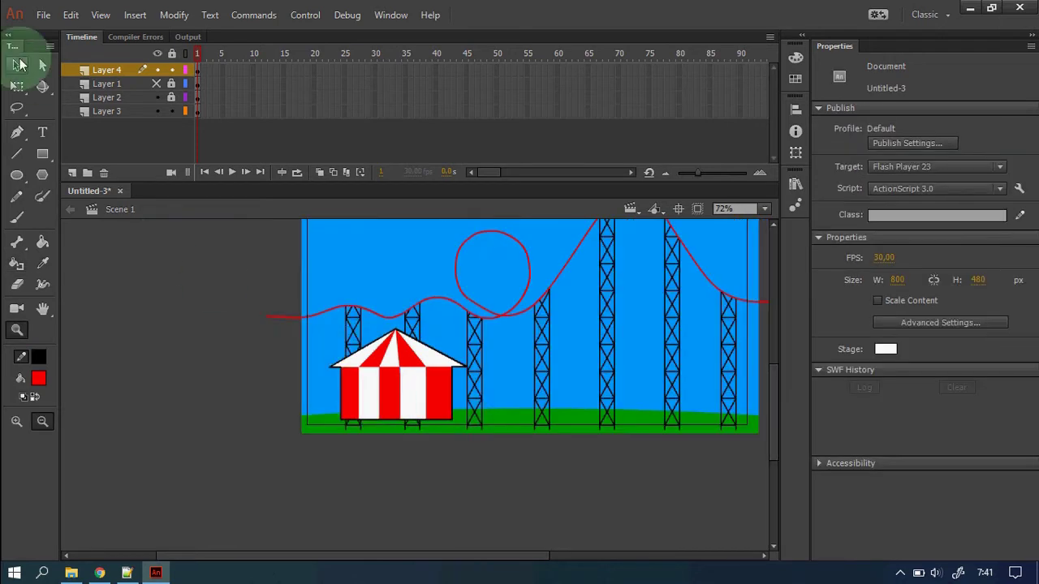
pyautogui.click(158, 301)
pyautogui.doubleClick(409, 418)
pyautogui.moveTo(409, 418)
pyautogui.mouseDown()
pyautogui.moveTo(559, 424)
pyautogui.moveTo(556, 395)
pyautogui.mouseUp()
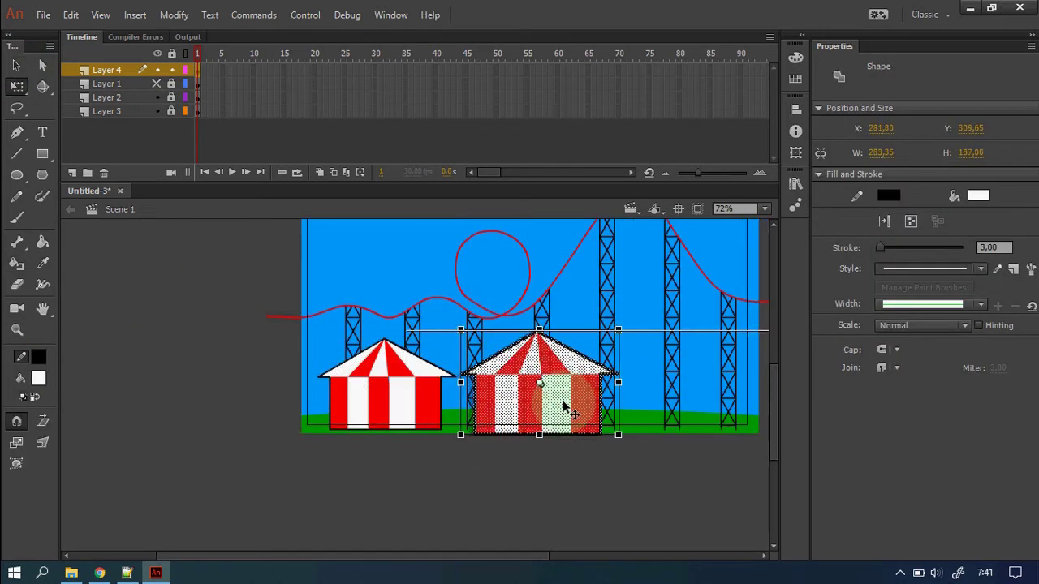
# Recolour the larger tent's red body stripes and roof sections blue
pyautogui.press('k')
pyautogui.click(38, 379)
pyautogui.click(484, 398)
pyautogui.click(529, 388)
pyautogui.click(569, 398)
# Draw a stepped city skyline outline with straight black lines across the sky on Layer 3
pyautogui.press('n')
pyautogui.click(106, 111)
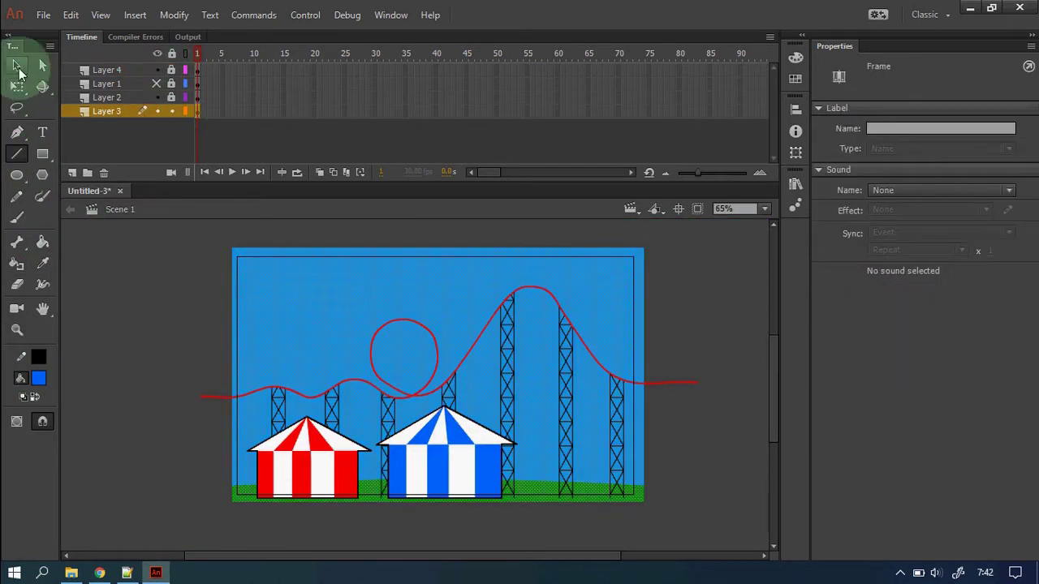
pyautogui.click(17, 153)
pyautogui.moveTo(218, 384); pyautogui.dragTo(258, 364)
pyautogui.moveTo(258, 364); pyautogui.dragTo(259, 412)
pyautogui.moveTo(294, 411); pyautogui.dragTo(293, 321)
pyautogui.moveTo(322, 320)
pyautogui.mouseDown()
pyautogui.moveTo(322, 377)
pyautogui.moveTo(350, 378)
pyautogui.mouseUp()
pyautogui.moveTo(351, 377); pyautogui.dragTo(350, 410)
pyautogui.moveTo(531, 409)
pyautogui.mouseDown()
pyautogui.moveTo(531, 330)
pyautogui.moveTo(543, 462)
pyautogui.mouseUp()
pyautogui.moveTo(544, 462); pyautogui.dragTo(670, 459)
# Fill the area beneath the skyline outline dark blue
pyautogui.press('k')
pyautogui.click(795, 57)
pyautogui.click(309, 349)
# Fill the sky with a linear gradient running from blue at the top to white at the horizon
pyautogui.click(598, 72)
pyautogui.click(452, 320)
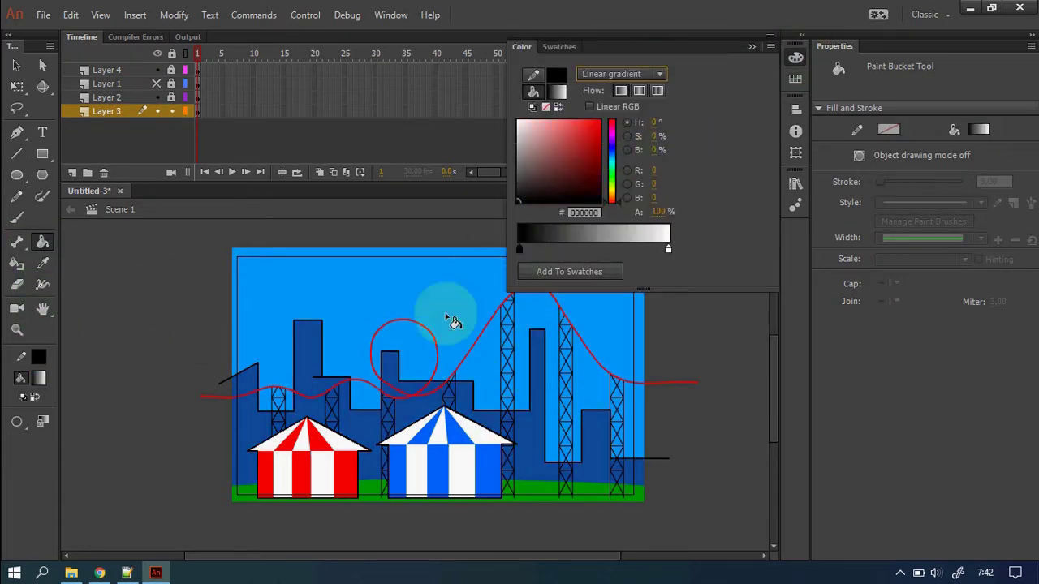
pyautogui.click(796, 56)
# Delete the skyline's black outline, including the line ends that extend beyond the stage
pyautogui.press('v')
pyautogui.click(717, 442)
pyautogui.click(657, 456)
pyautogui.press('Delete')
# Set the whole track's stroke to yellow with a thickness of 5 and lock Layer 2
pyautogui.doubleClick(365, 380)
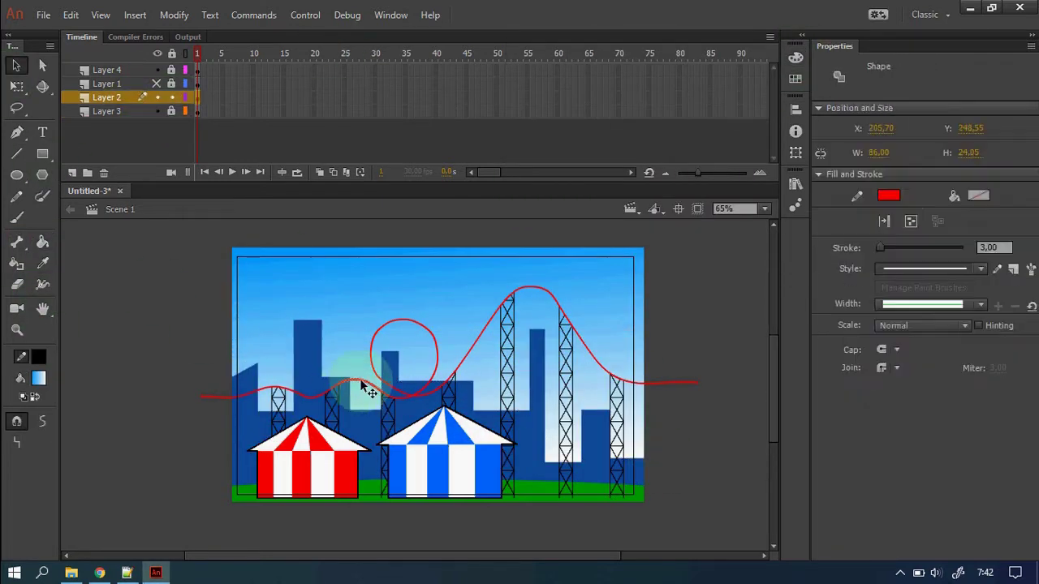
pyautogui.click(889, 196)
pyautogui.click(893, 235)
pyautogui.click(986, 248)
pyautogui.press('Return')
pyautogui.click(174, 104)
pyautogui.click(157, 471)
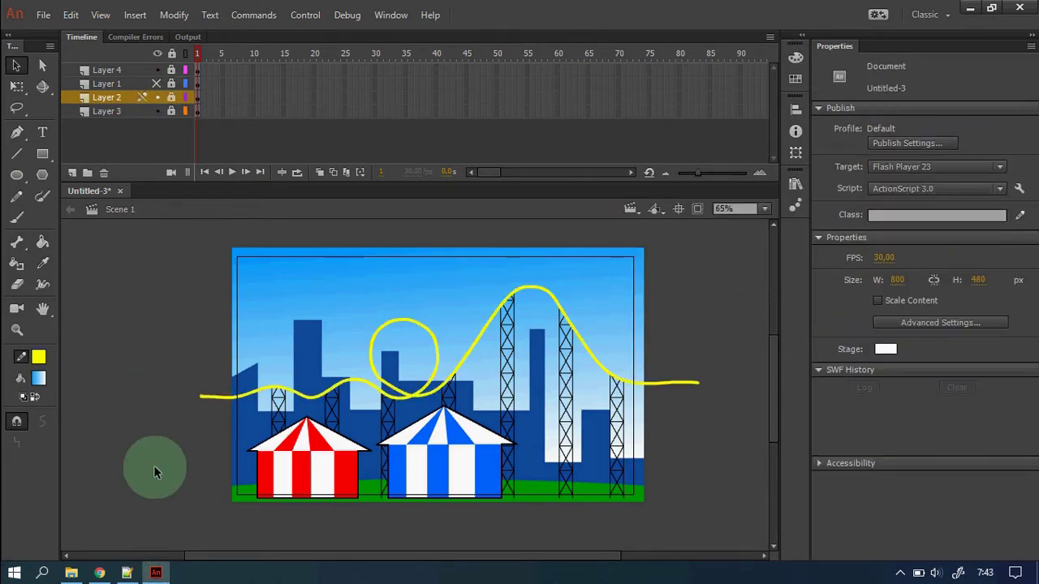
# Shade the skyline with a dark gradient and the tent bodies with shadows beneath their roofs
pyautogui.click(637, 487)
pyautogui.click(258, 455)
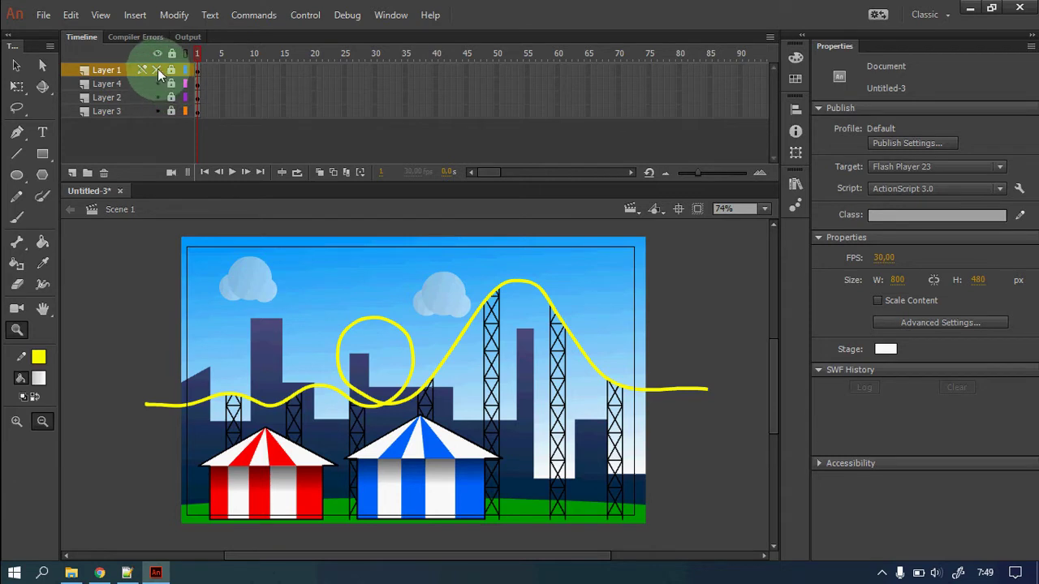
# Show and unlock Layer 1, select its black track path and cut it from the layer
pyautogui.click(157, 68)
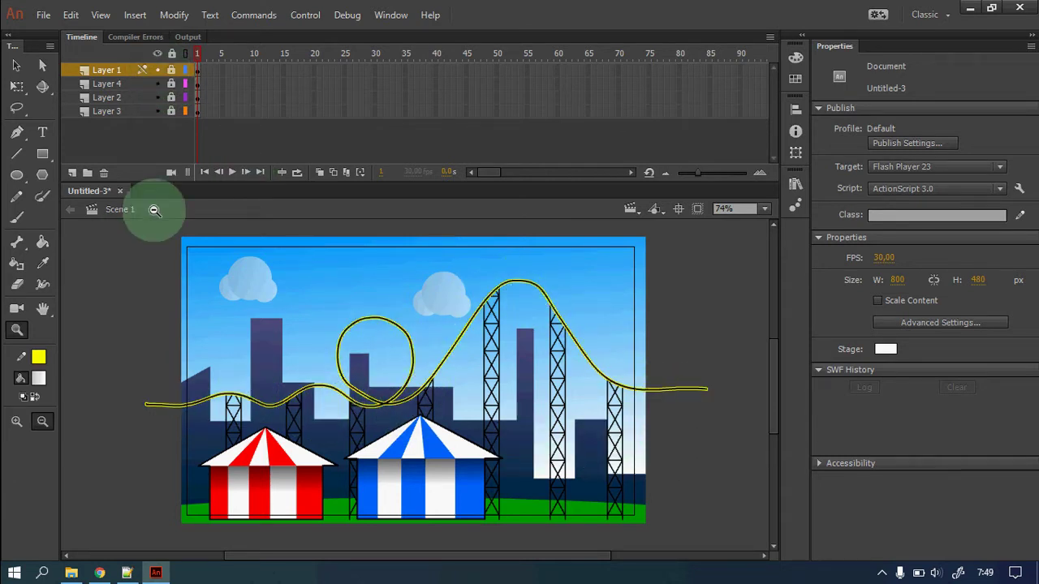
pyautogui.click(162, 69)
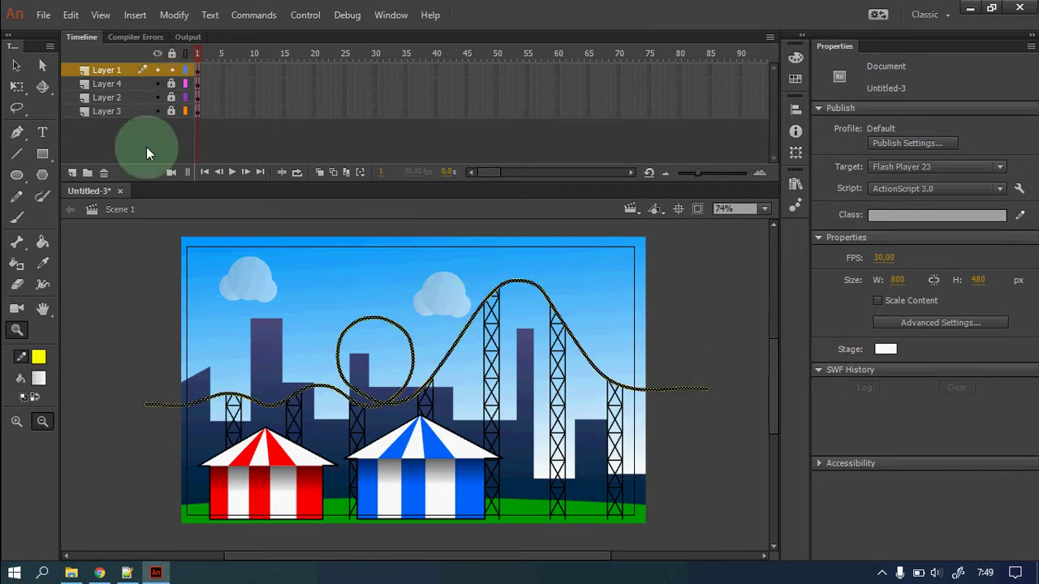
pyautogui.click(17, 65)
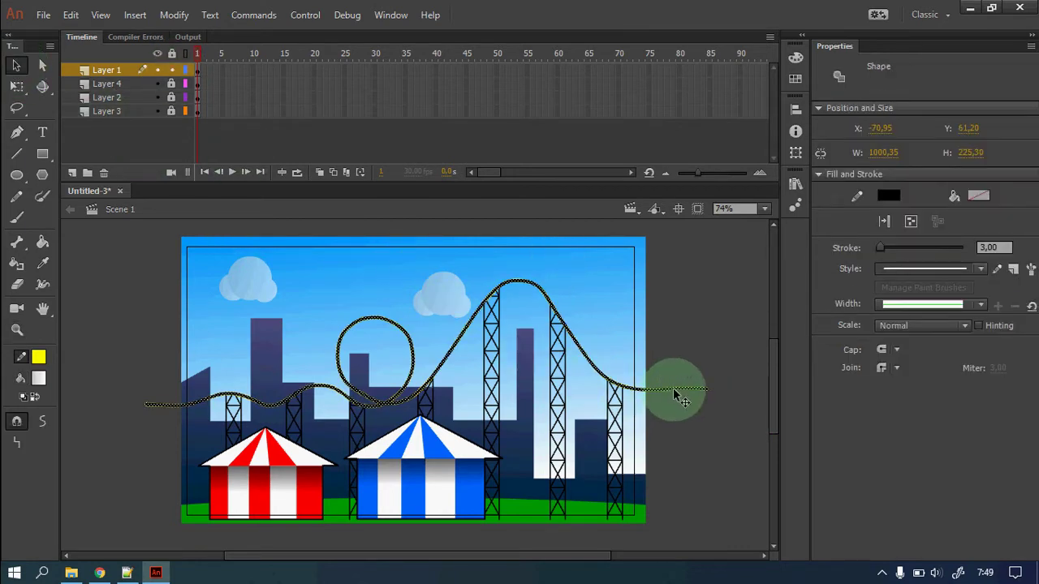
pyautogui.rightClick(674, 394)
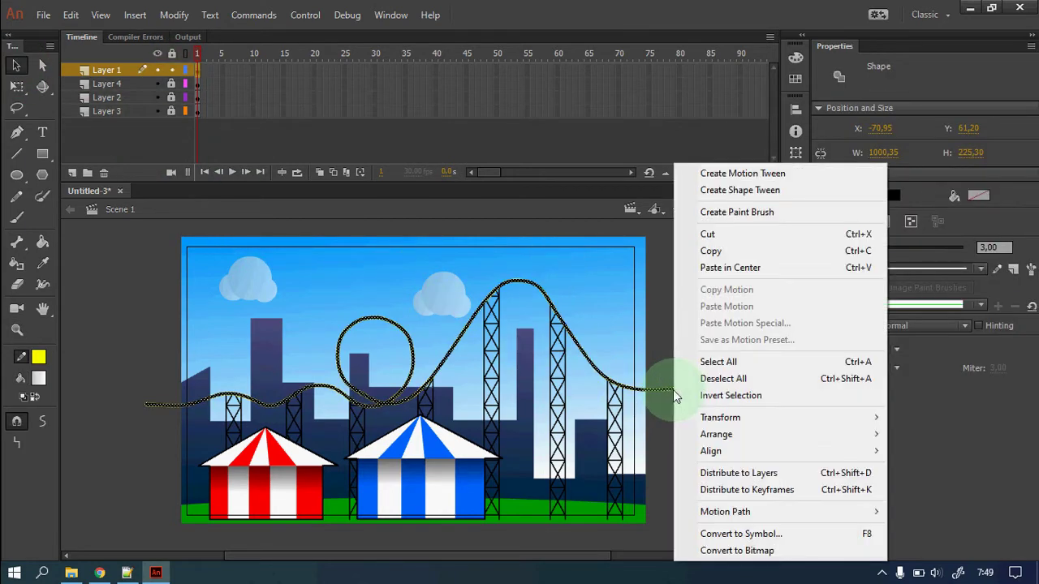
pyautogui.click(714, 242)
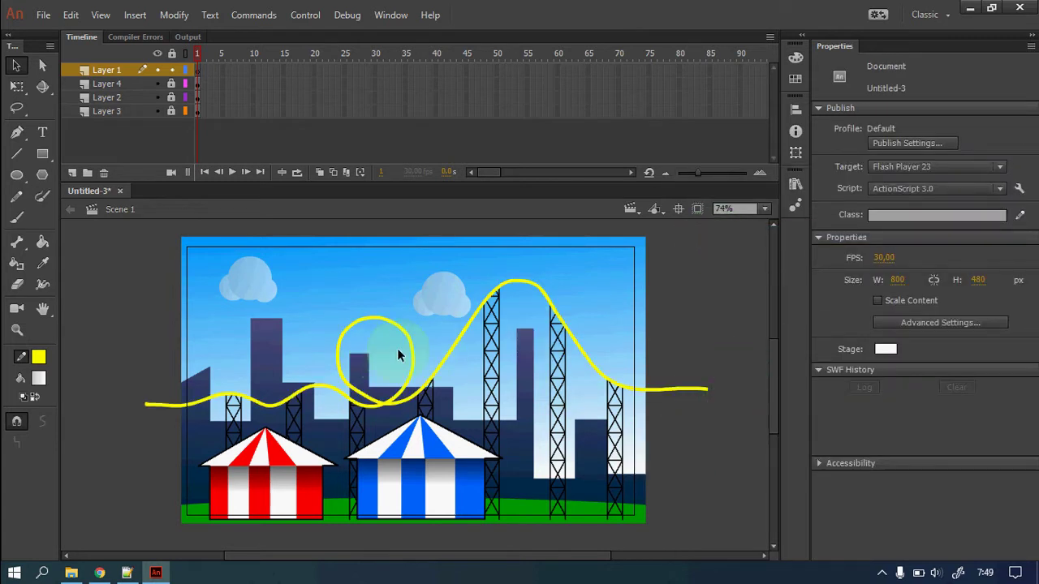
pyautogui.moveTo(195, 69); pyautogui.dragTo(224, 125)
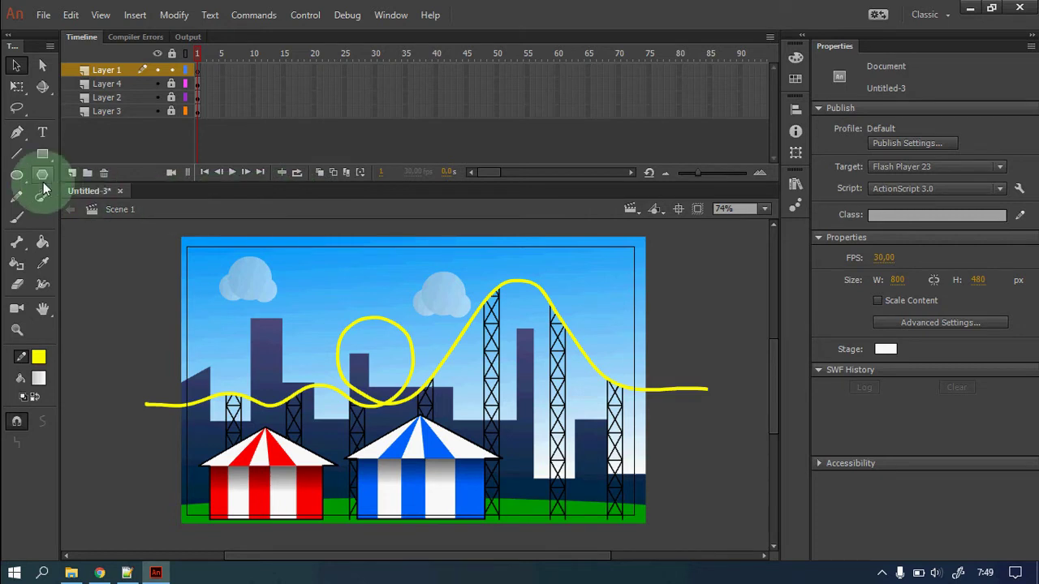
# Draw a red rectangle about 37 × 14 px with a black outline of thickness 1 beside the stage's upper-left corner on Layer 1
pyautogui.click(38, 378)
pyautogui.click(96, 289)
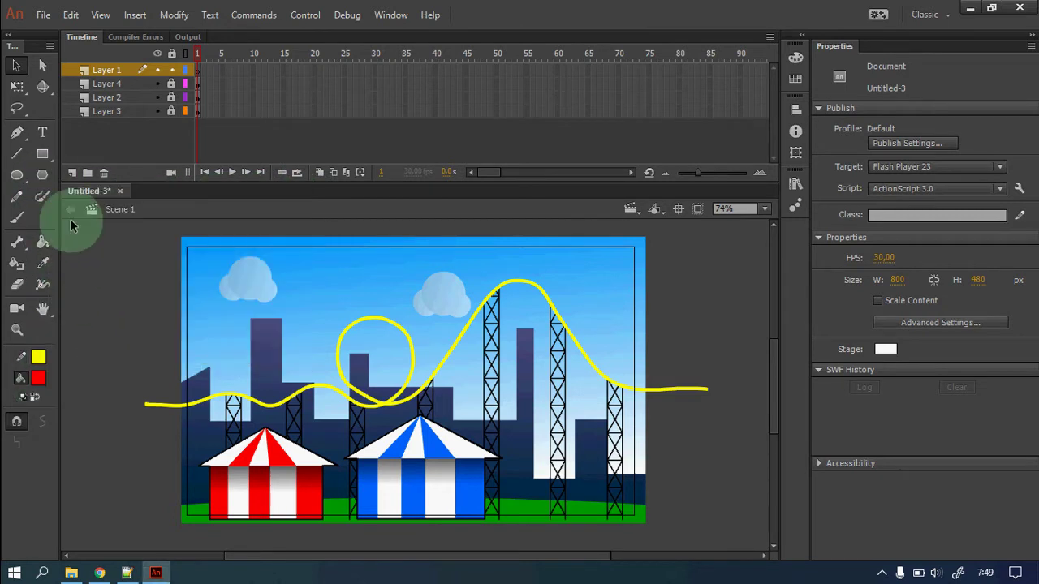
pyautogui.click(38, 357)
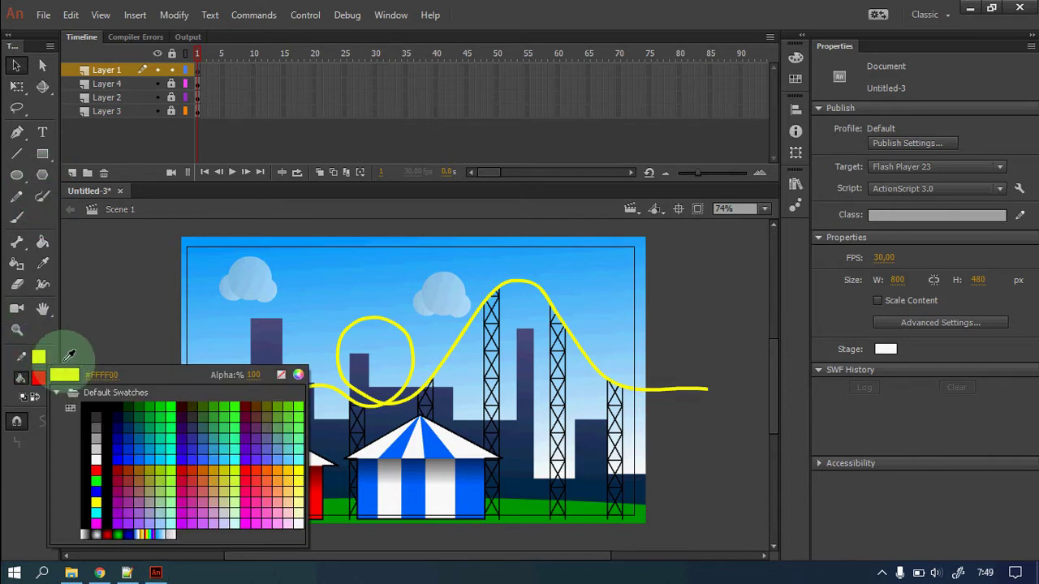
pyautogui.click(98, 399)
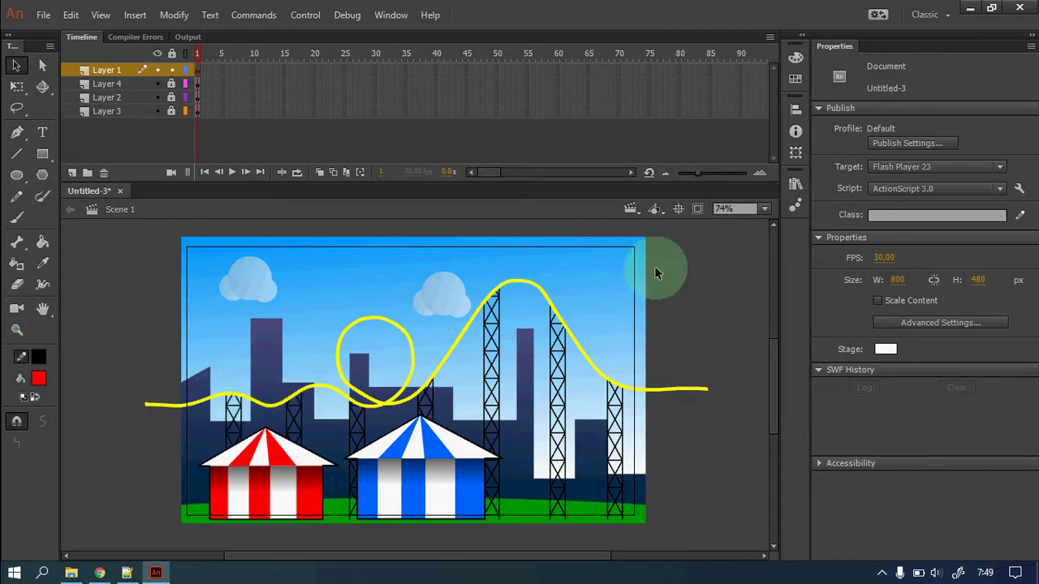
pyautogui.click(44, 159)
pyautogui.click(990, 181)
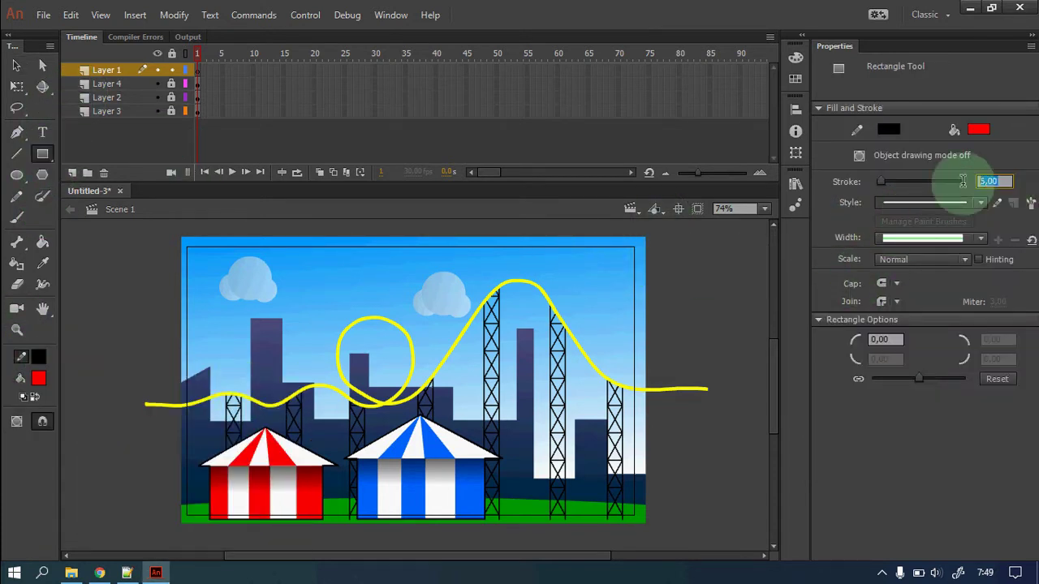
pyautogui.write('1')
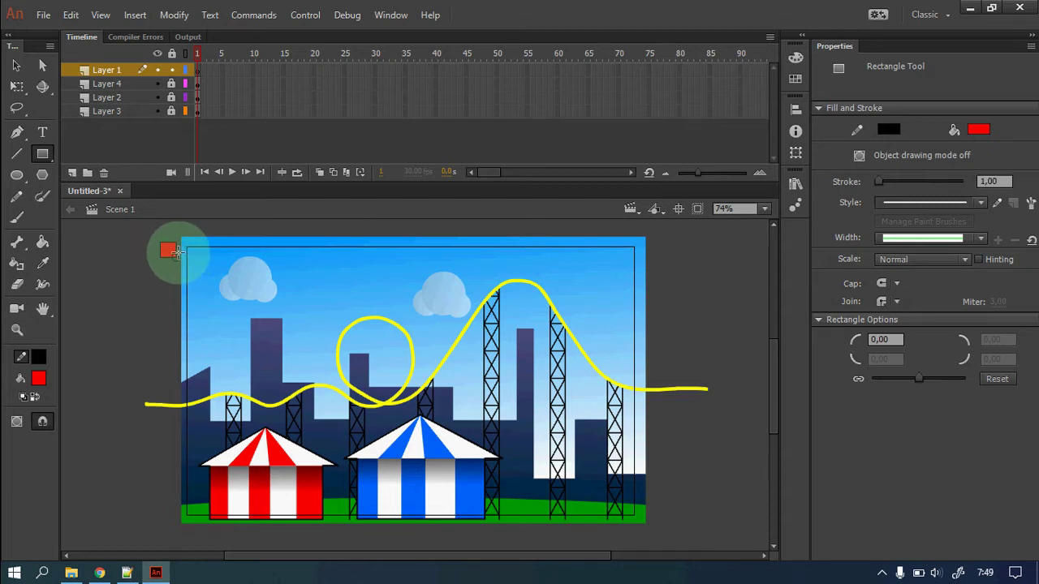
# Resize the whole red rectangle, outline included, to about 23 px wide and place it just inside the stage's left edge
pyautogui.press('z')
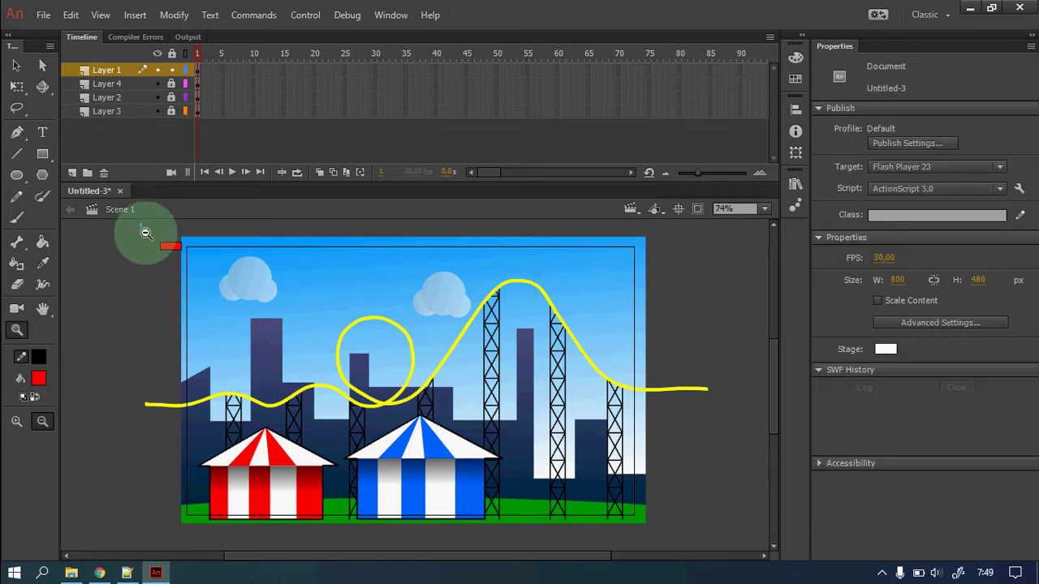
pyautogui.moveTo(144, 232); pyautogui.dragTo(592, 515)
pyautogui.click(16, 65)
pyautogui.press('z')
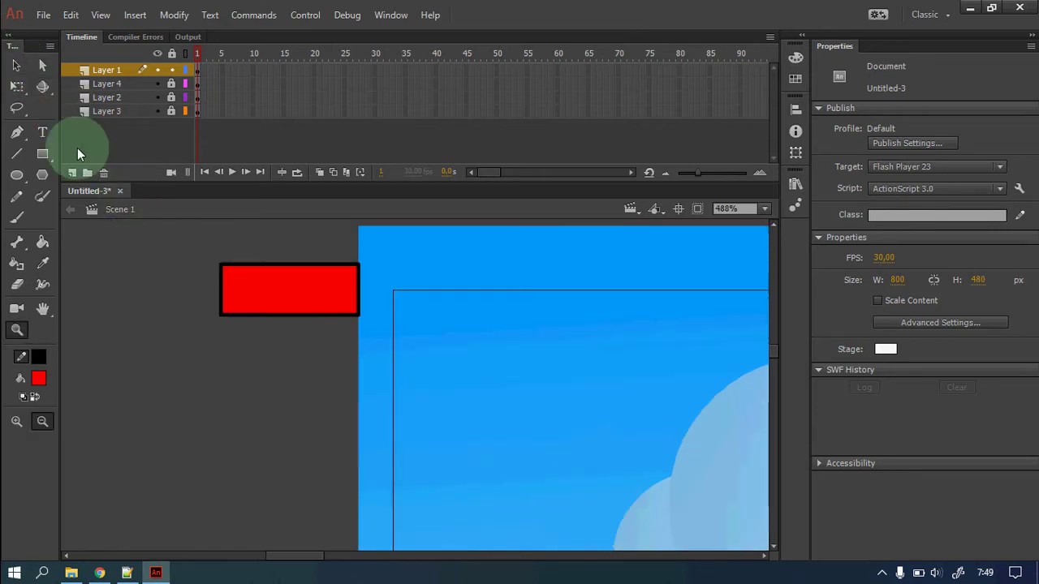
pyautogui.click(17, 66)
pyautogui.moveTo(204, 244); pyautogui.dragTo(382, 358)
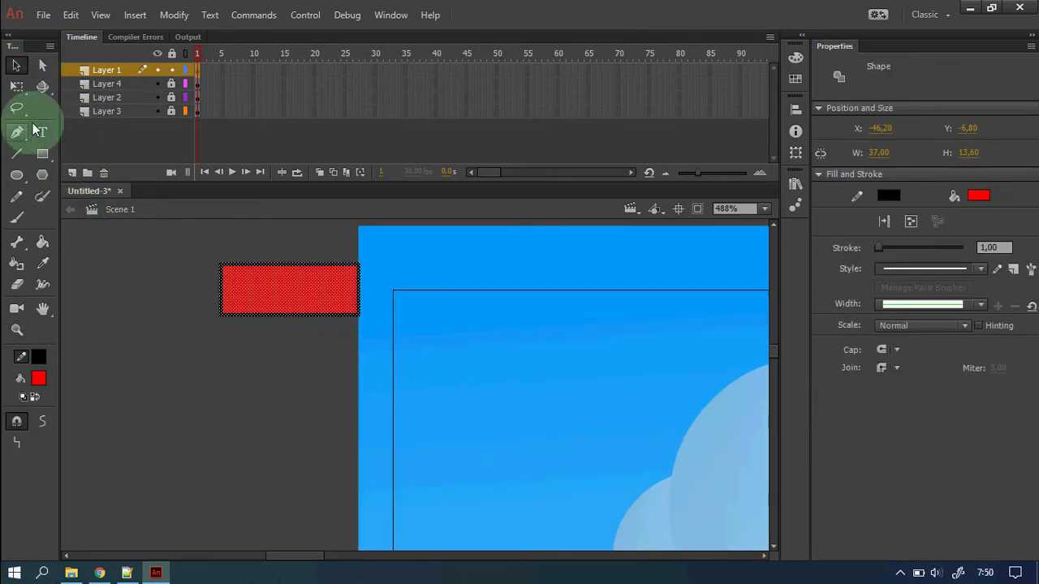
pyautogui.click(244, 255)
pyautogui.click(213, 146)
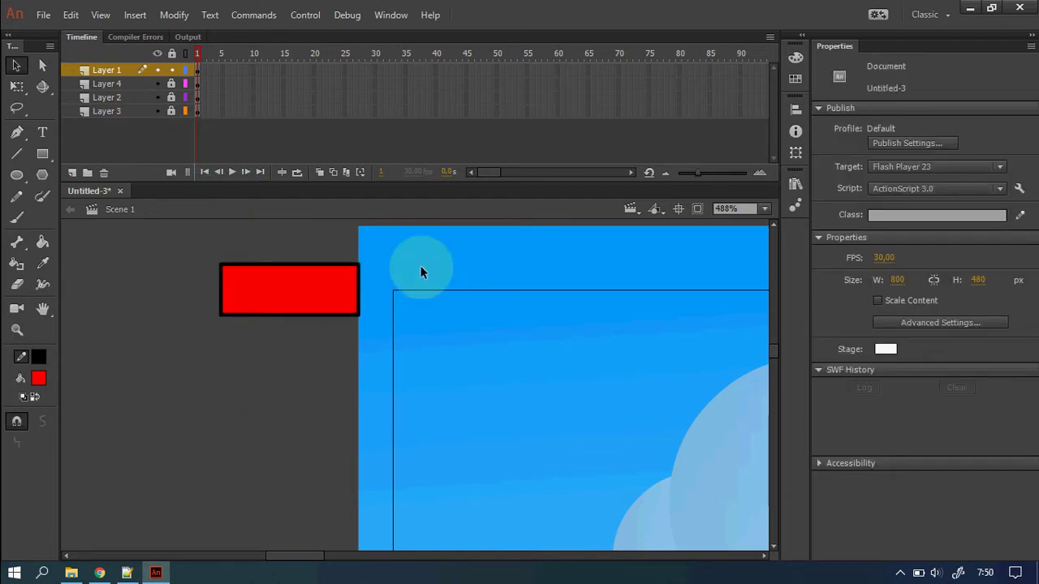
pyautogui.click(313, 301)
pyautogui.moveTo(206, 246); pyautogui.dragTo(365, 349)
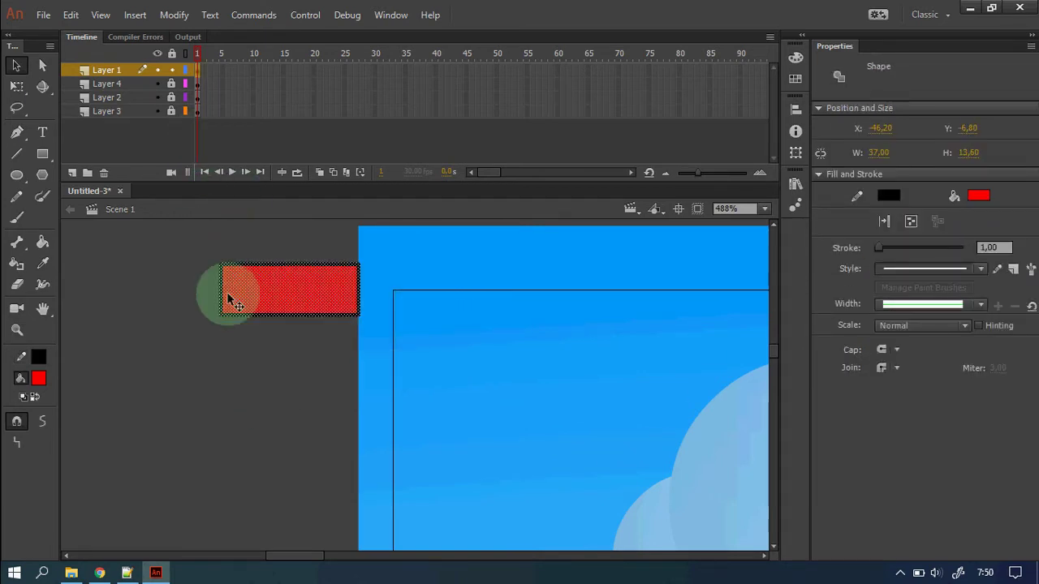
pyautogui.click(16, 86)
pyautogui.click(349, 301)
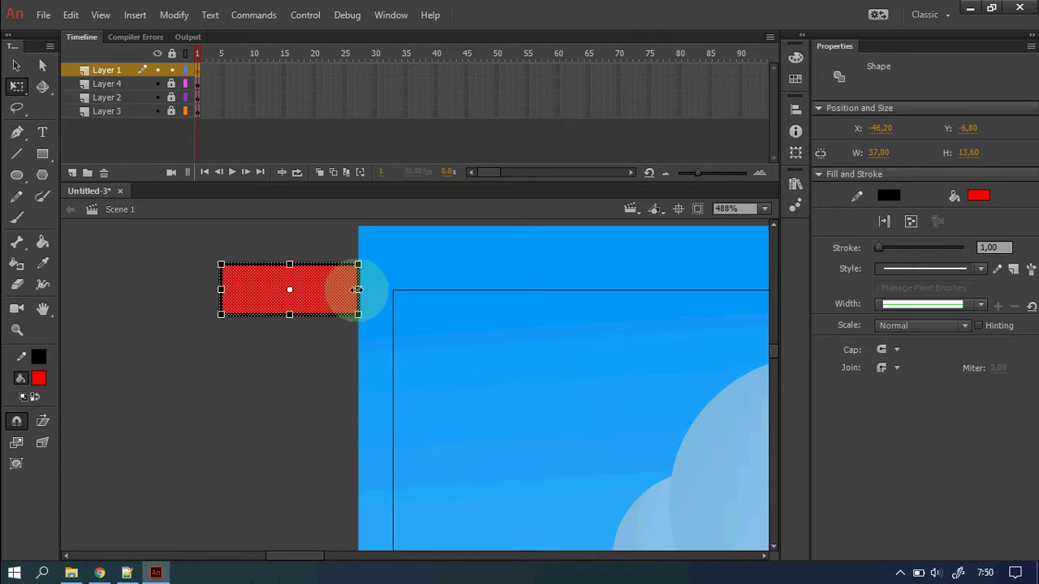
pyautogui.moveTo(357, 290); pyautogui.dragTo(412, 299)
# Convert the red rectangle into a movie clip symbol named animasi kereta
pyautogui.click(16, 65)
pyautogui.rightClick(411, 299)
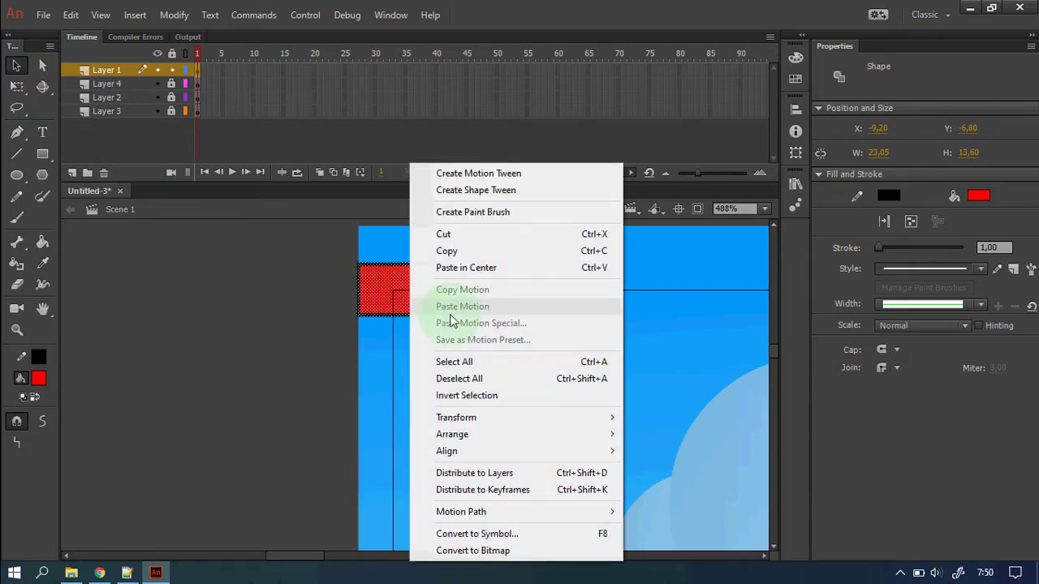
pyautogui.click(547, 538)
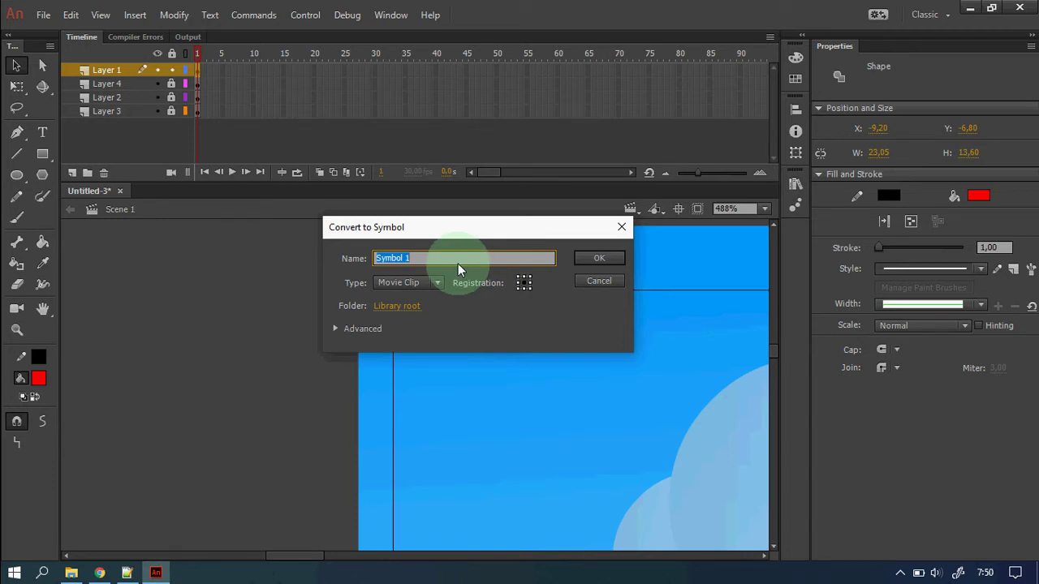
pyautogui.write('animasi kereta')
pyautogui.click(615, 258)
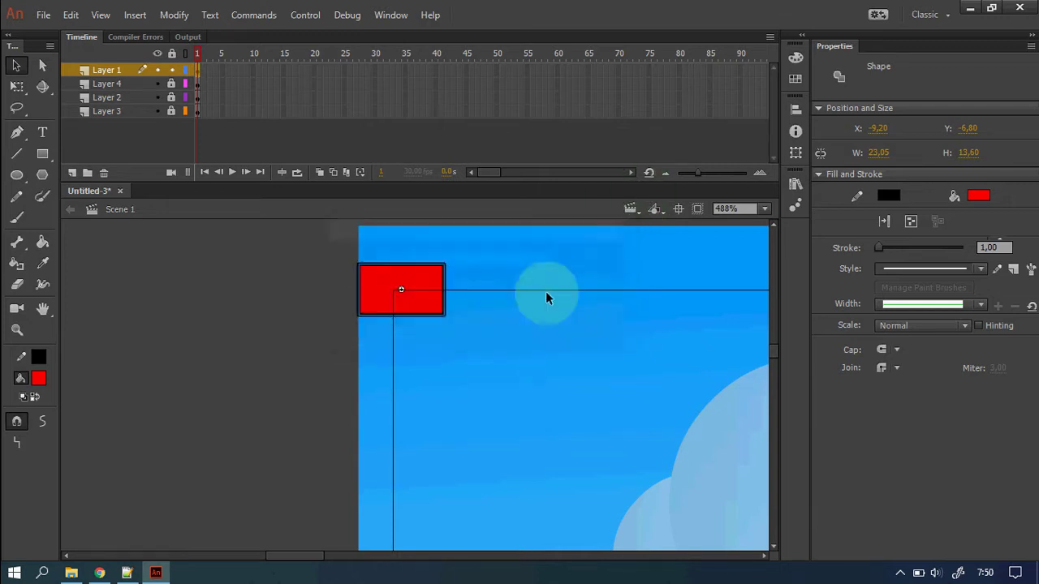
# Open the animasi kereta symbol for in-place editing and add a classic motion guide to its Layer 1
pyautogui.hotkey('ctrl', '2')
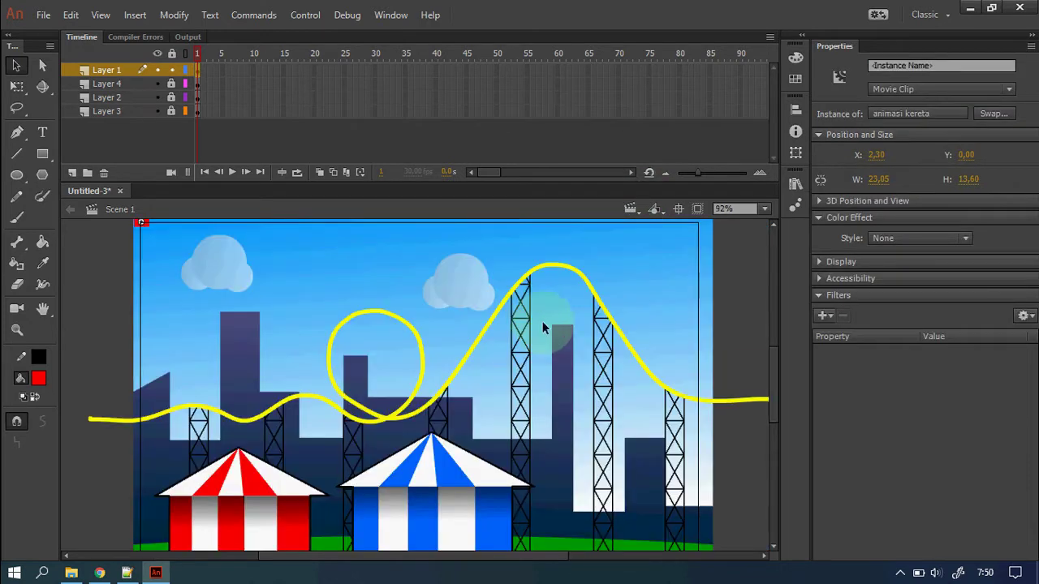
pyautogui.scroll(2, 235, 293)
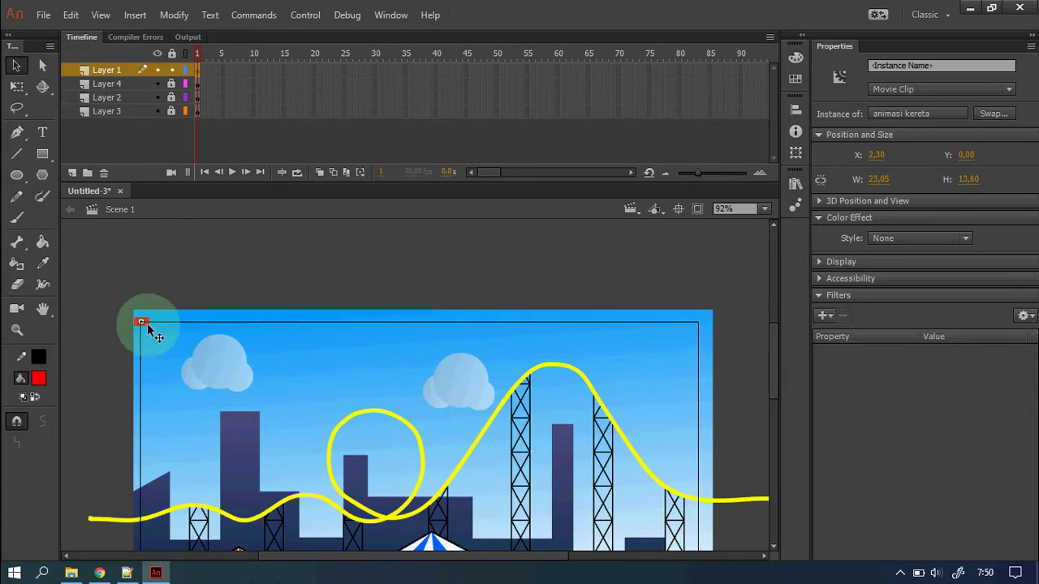
pyautogui.click(463, 408)
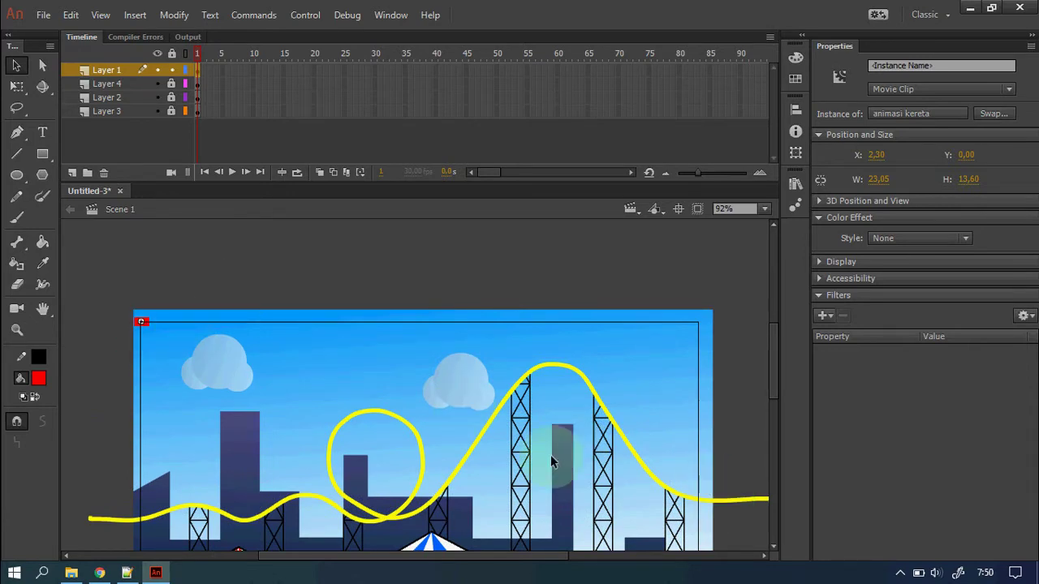
pyautogui.scroll(-2, 389, 413)
pyautogui.scroll(2, 390, 412)
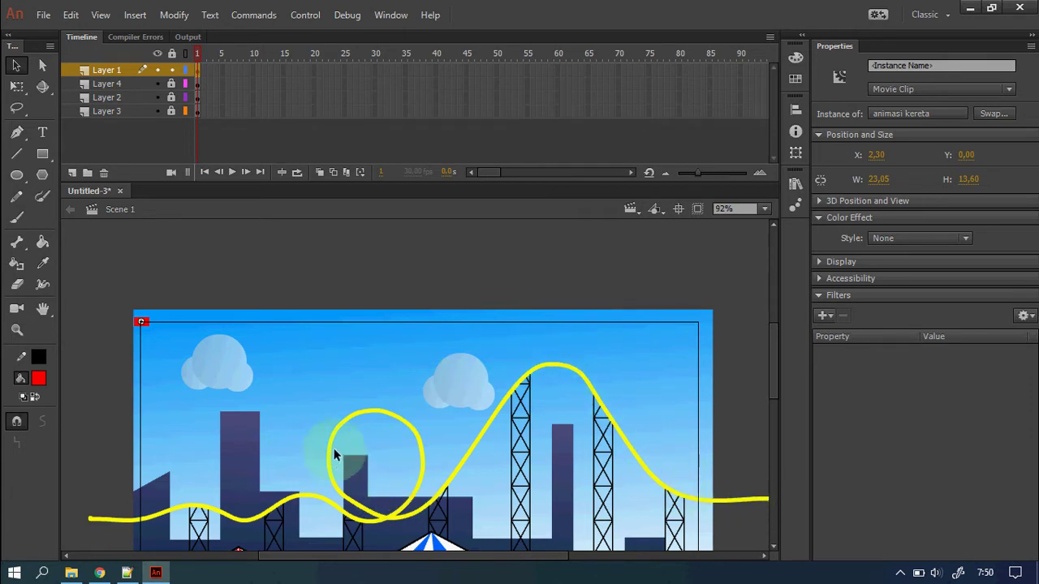
pyautogui.doubleClick(142, 322)
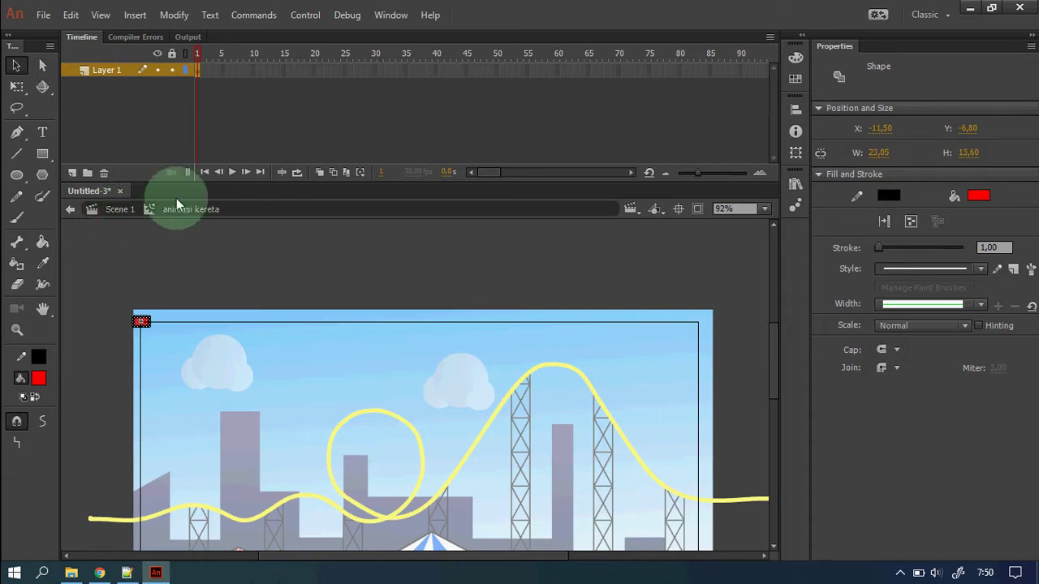
pyautogui.click(216, 255)
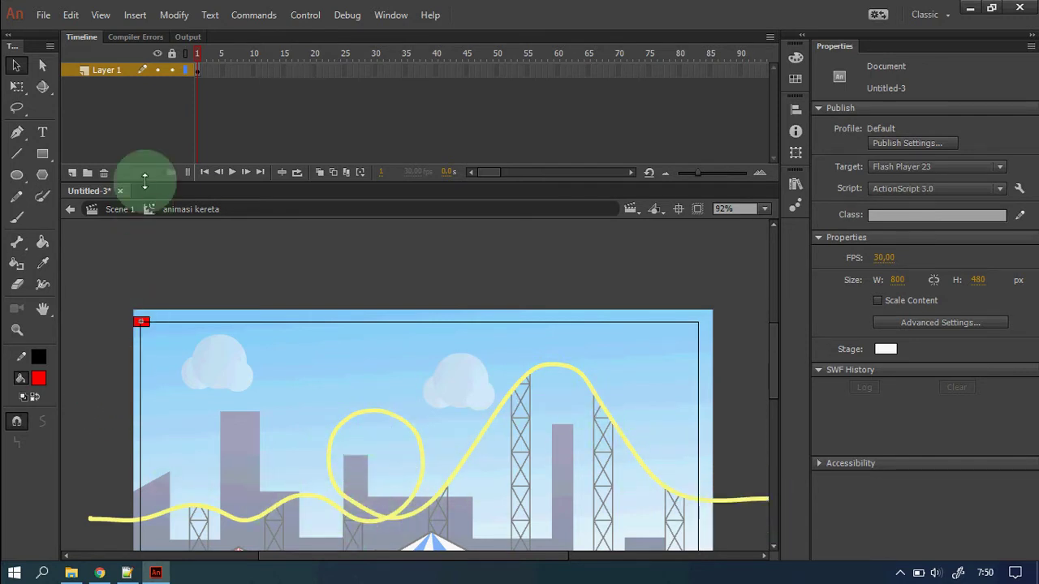
pyautogui.rightClick(108, 71)
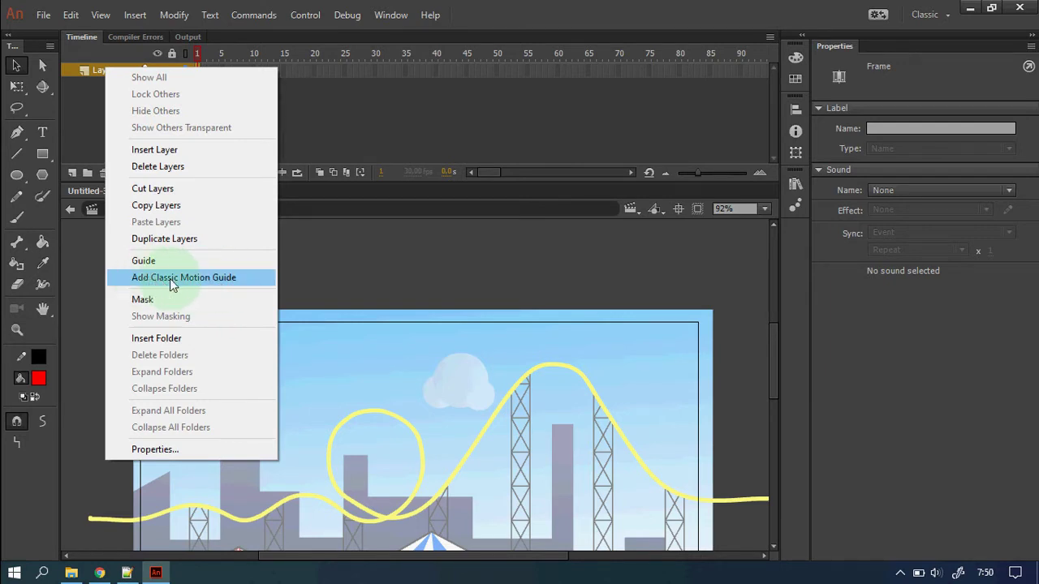
pyautogui.click(237, 278)
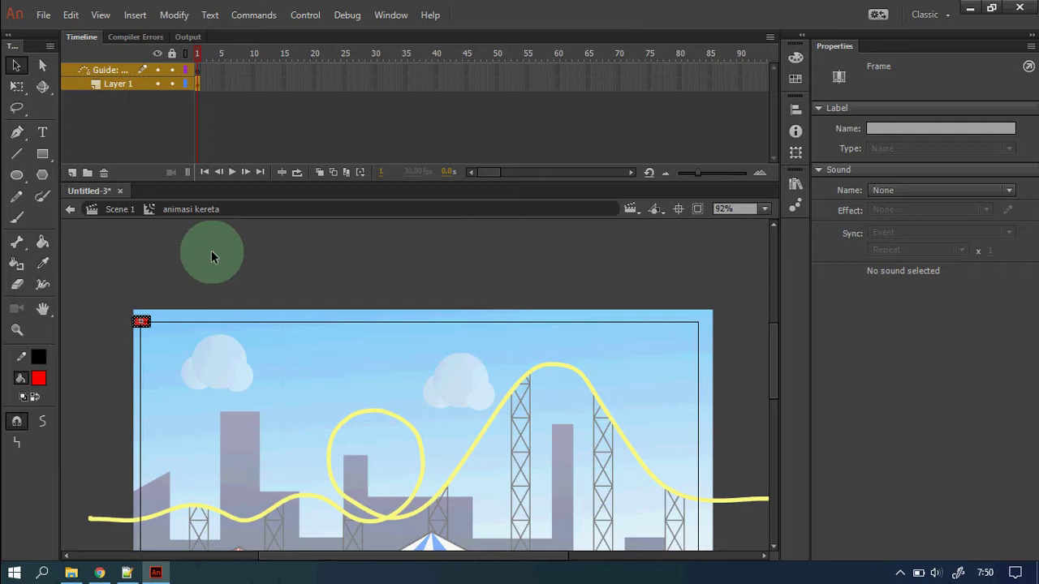
# Paste the cut black track path into frame 1 of the guide layer and align it over the yellow track
pyautogui.click(196, 70)
pyautogui.rightClick(296, 275)
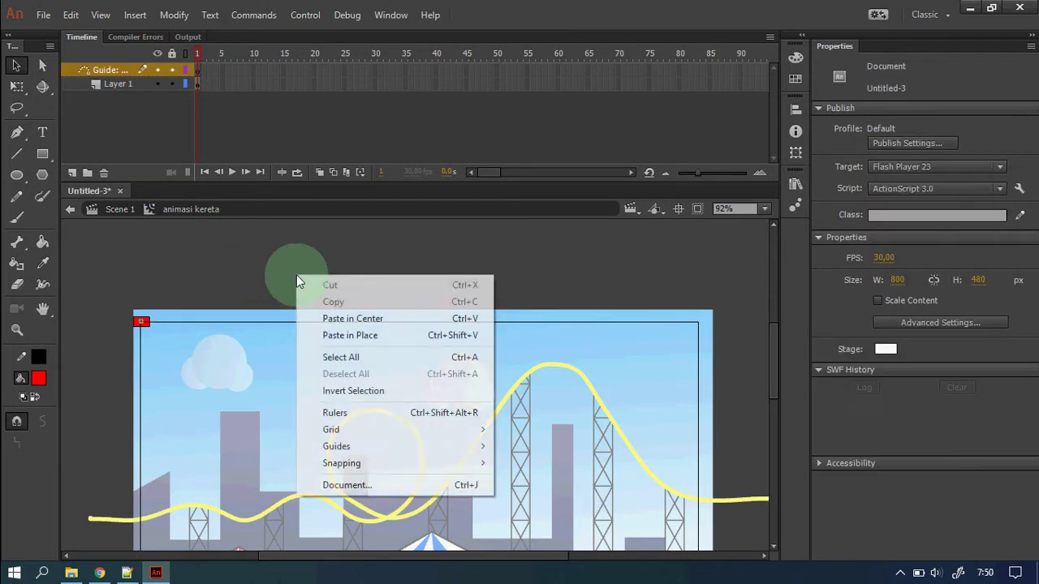
pyautogui.click(382, 318)
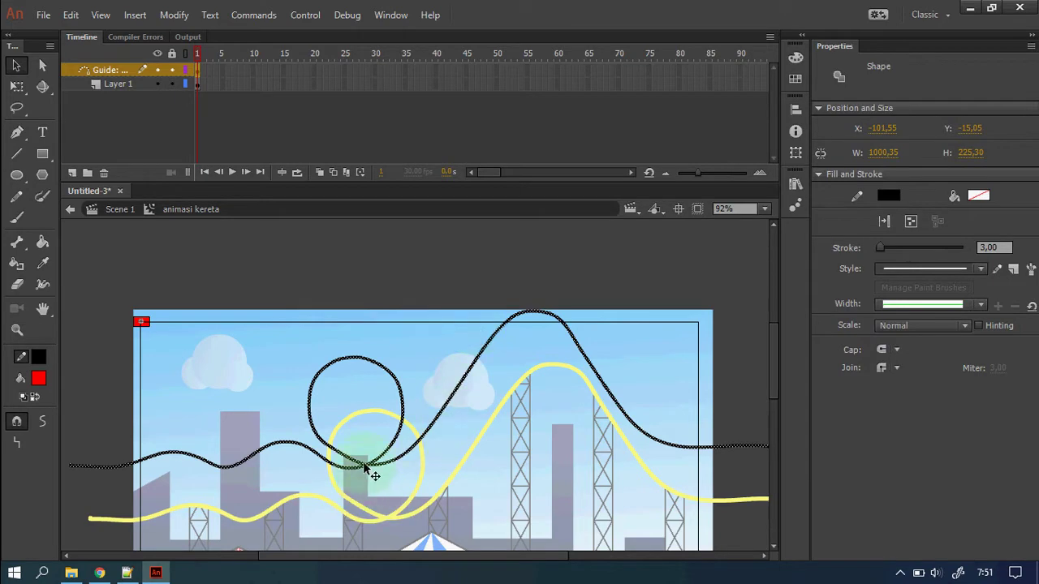
pyautogui.moveTo(365, 470); pyautogui.dragTo(388, 521)
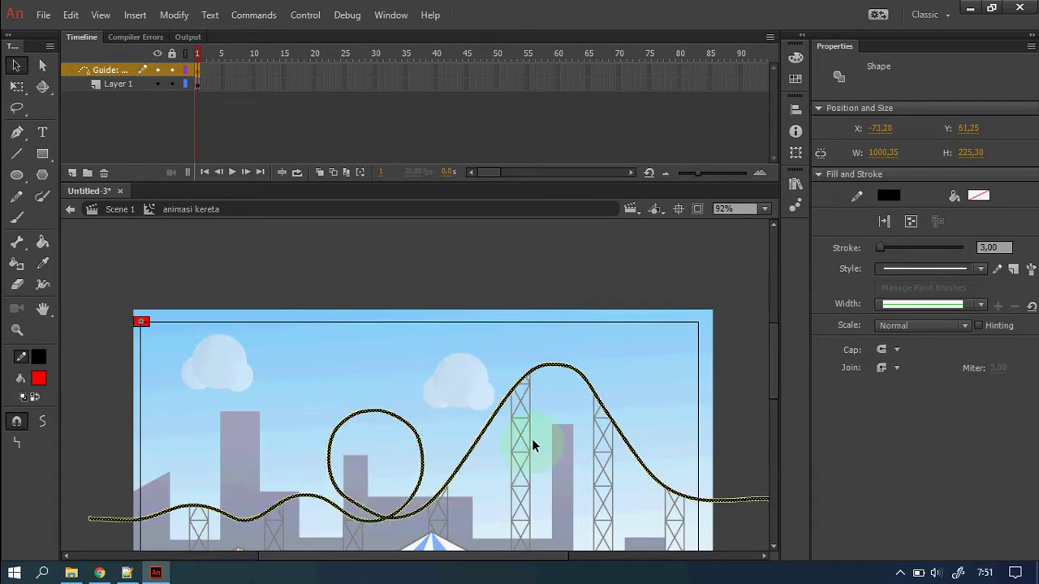
pyautogui.scroll(-3, 431, 436)
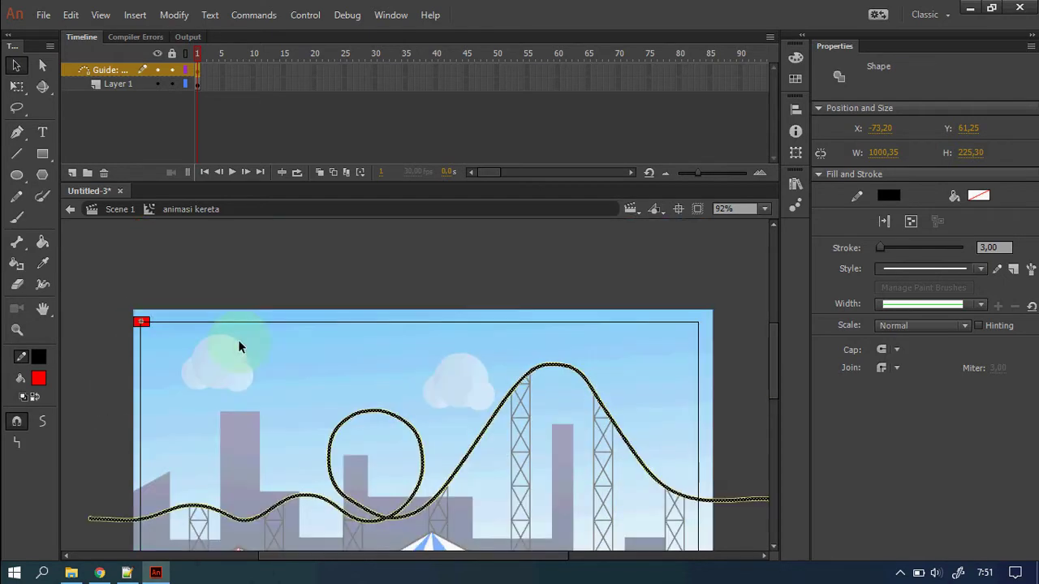
pyautogui.scroll(3, 238, 341)
pyautogui.click(108, 425)
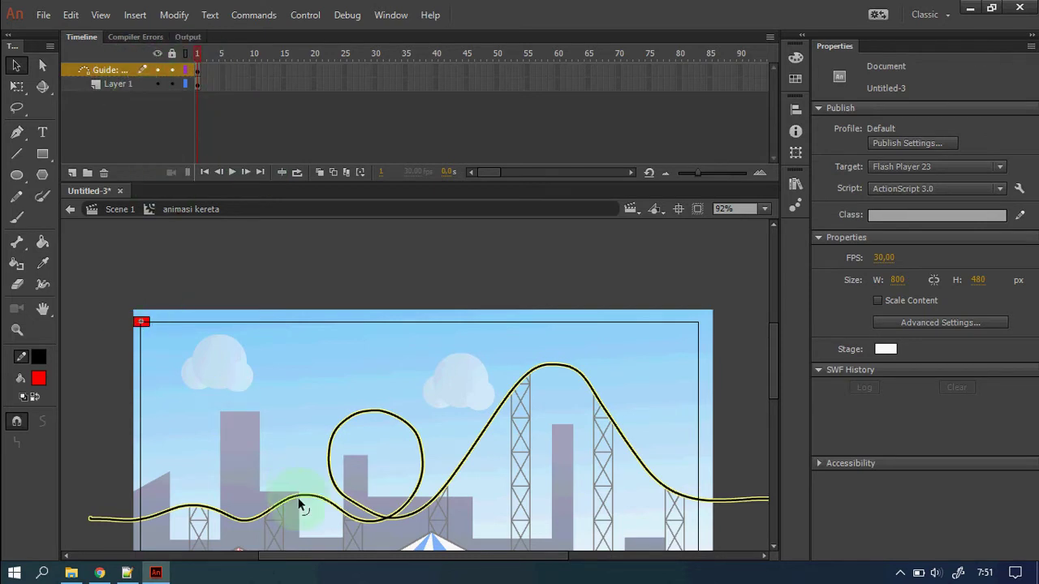
# Set the stroke style of the whole guide path to Hairline
pyautogui.click(652, 479)
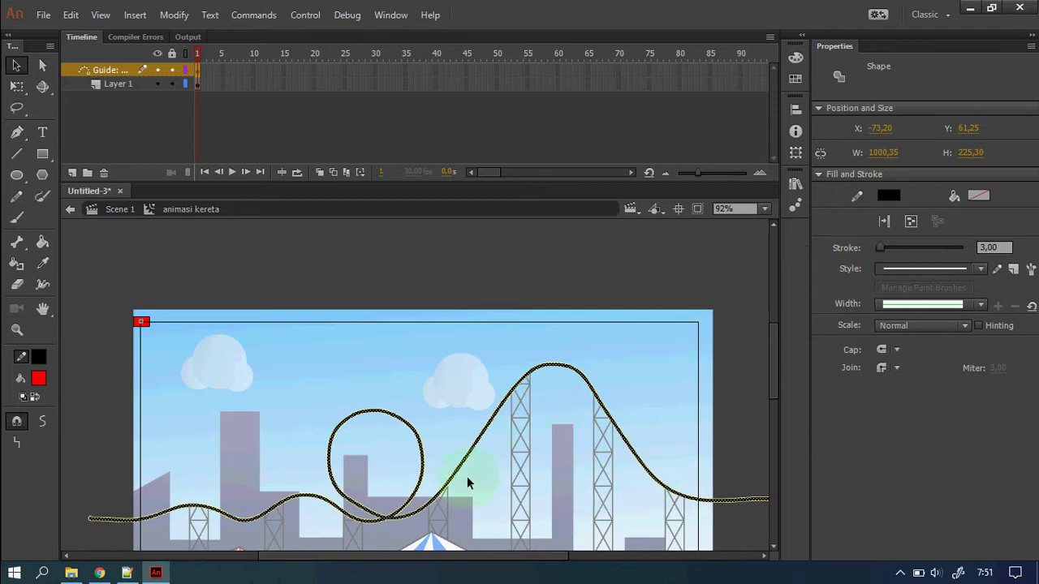
pyautogui.click(980, 271)
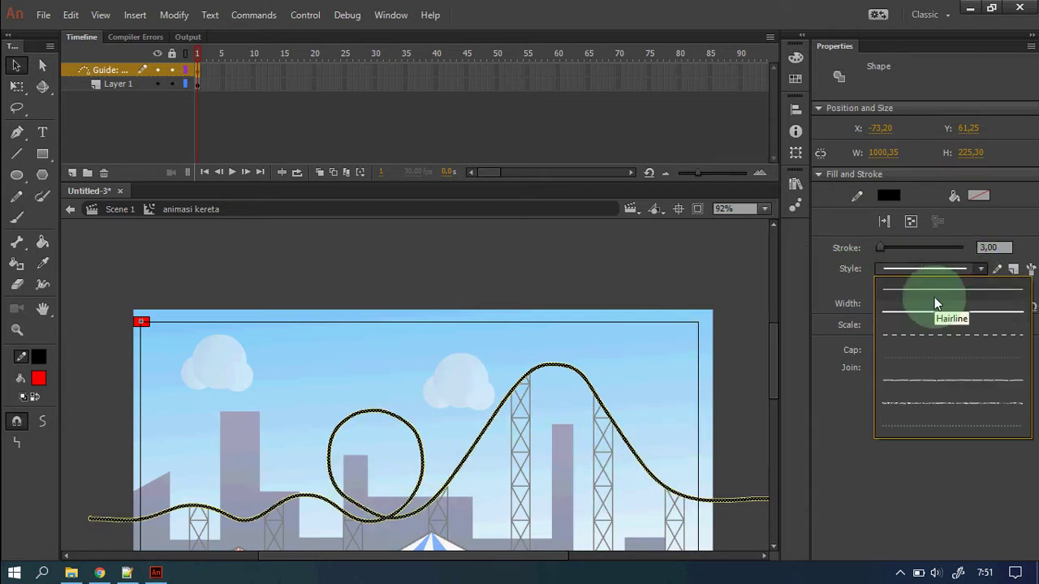
pyautogui.click(933, 297)
pyautogui.click(694, 418)
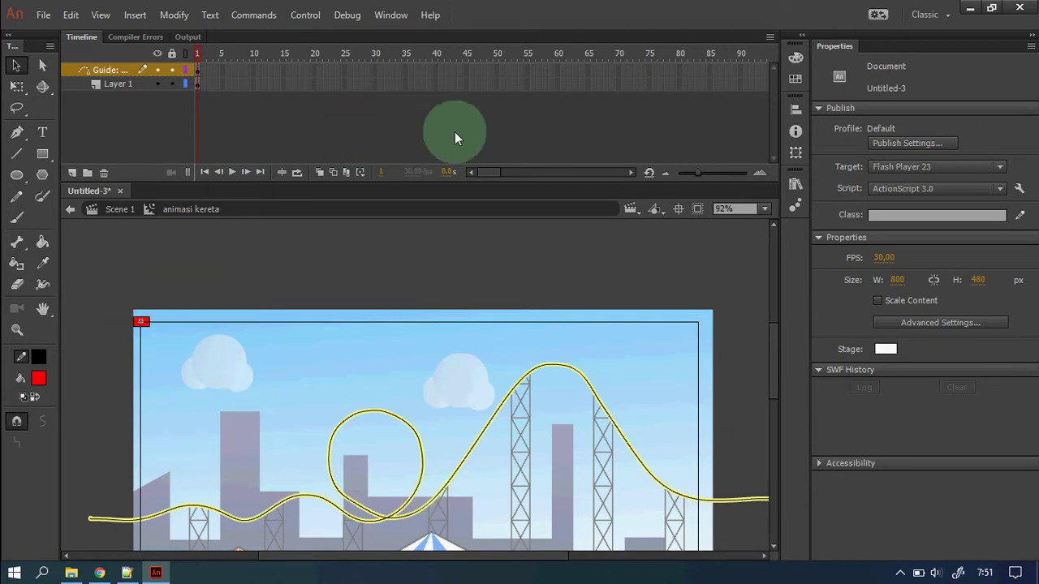
# Extend the guide layer to frame 300 by inserting a frame there
pyautogui.moveTo(485, 173); pyautogui.dragTo(509, 191)
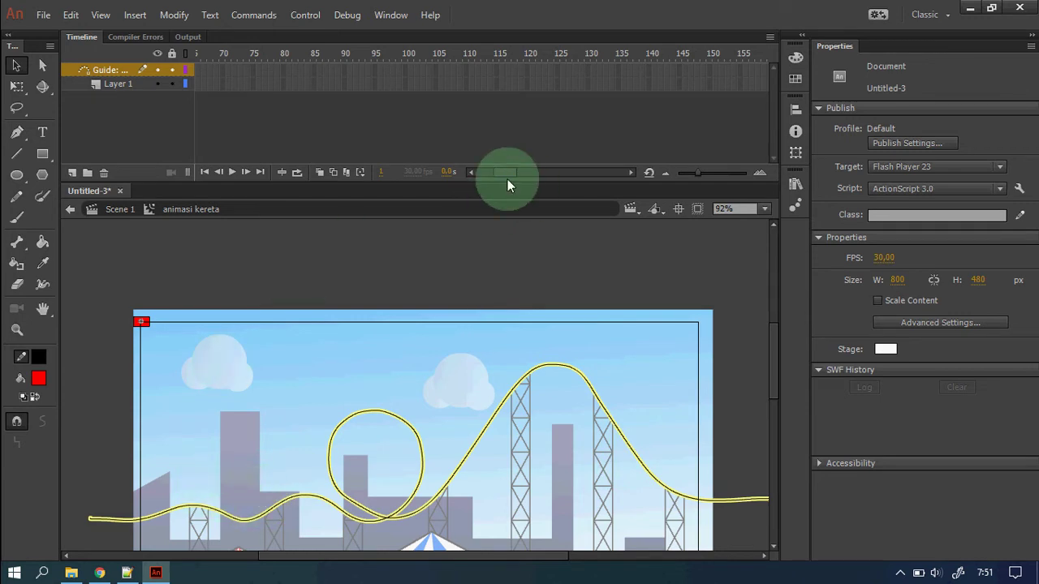
pyautogui.moveTo(507, 180)
pyautogui.mouseDown()
pyautogui.moveTo(504, 171)
pyautogui.moveTo(518, 171)
pyautogui.mouseUp()
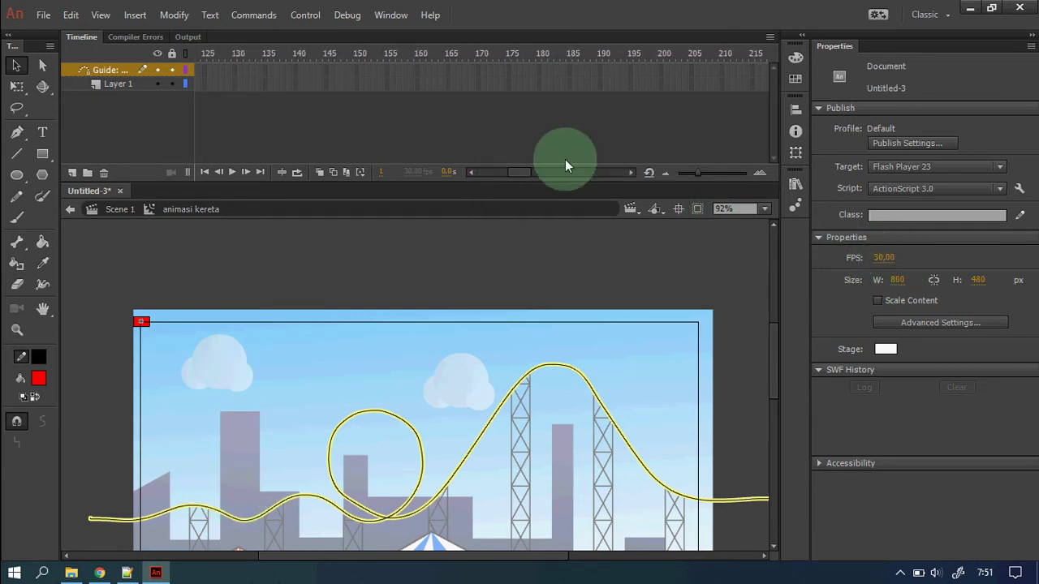
pyautogui.moveTo(520, 174)
pyautogui.mouseDown()
pyautogui.moveTo(549, 175)
pyautogui.moveTo(556, 83)
pyautogui.mouseUp()
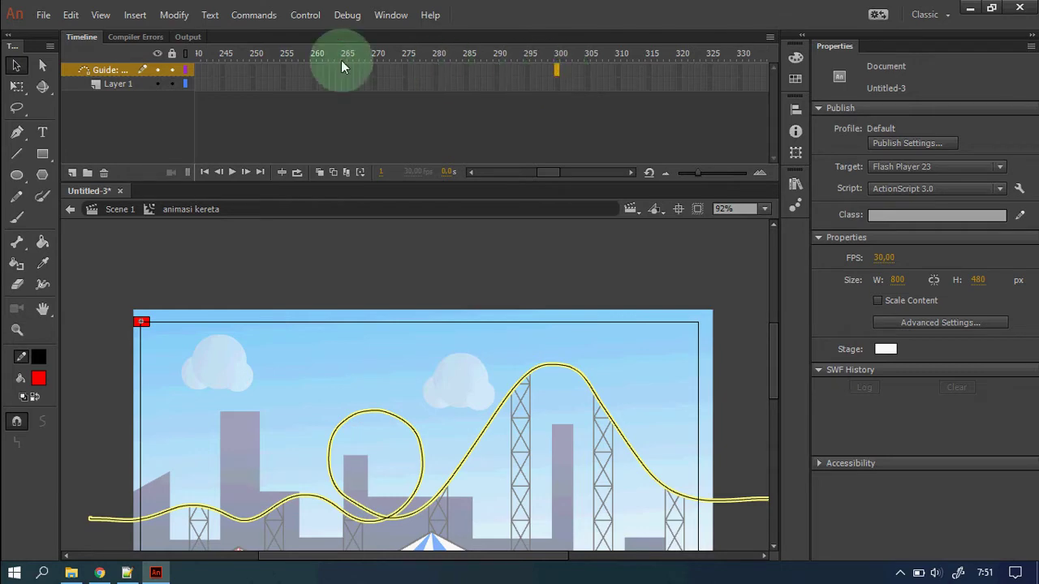
pyautogui.rightClick(557, 71)
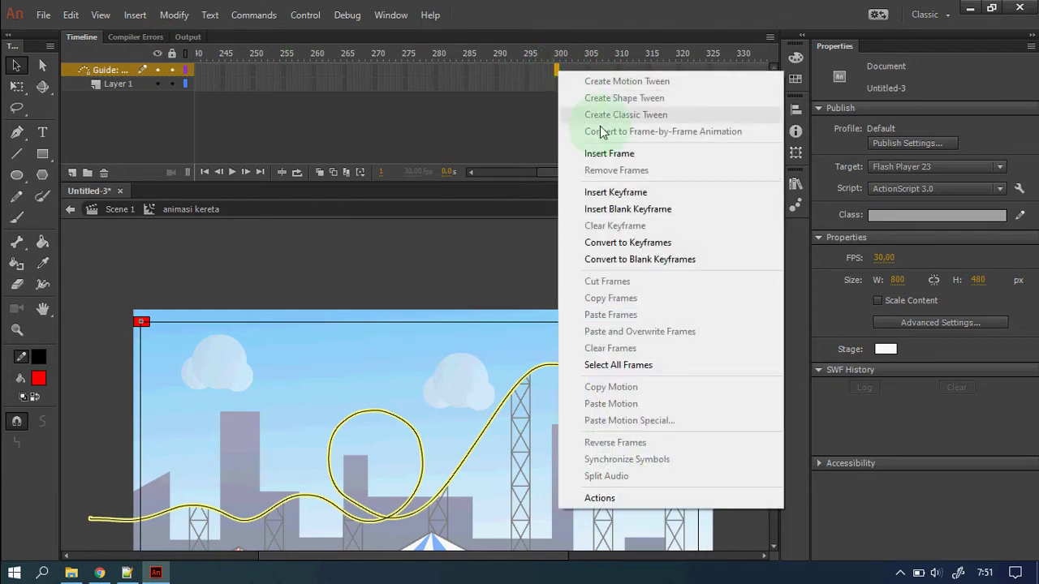
pyautogui.click(619, 153)
pyautogui.moveTo(548, 54)
pyautogui.mouseDown()
pyautogui.moveTo(445, 50)
pyautogui.moveTo(553, 53)
pyautogui.mouseUp()
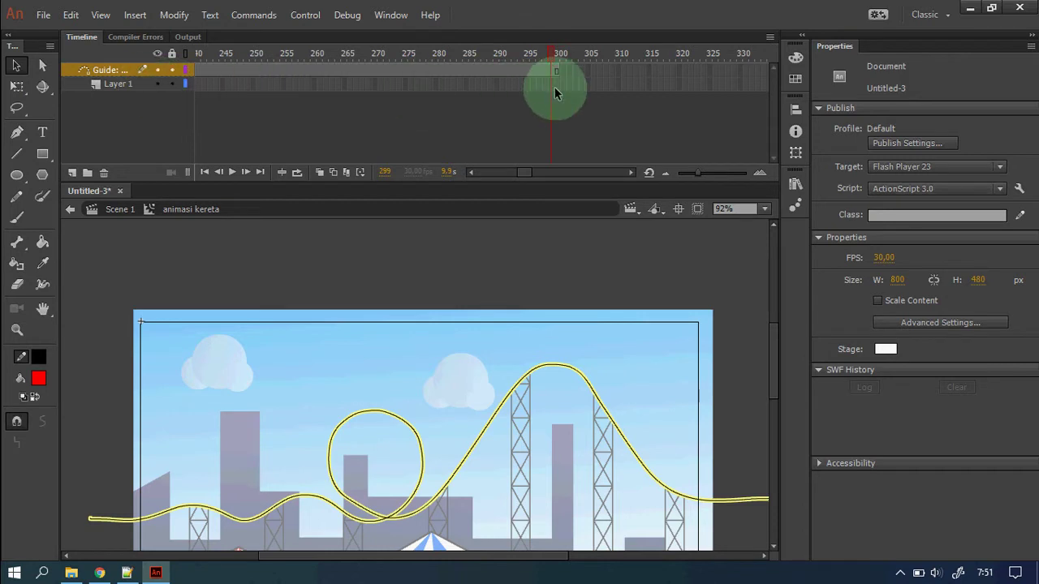
# Convert the red car rectangle in frame 1 of Layer 1 to a movie clip symbol named kereta
pyautogui.moveTo(525, 172); pyautogui.dragTo(465, 172)
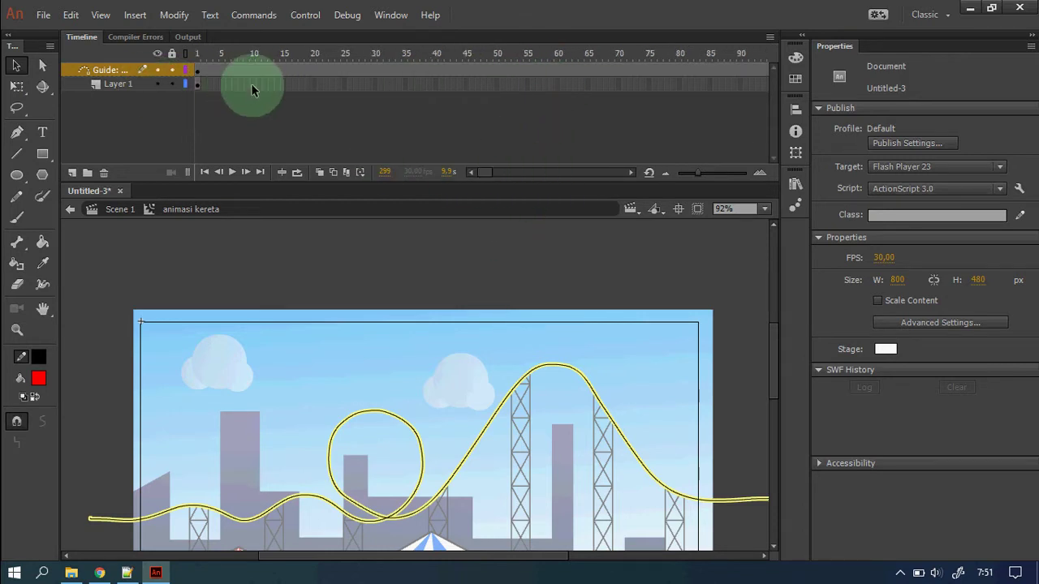
pyautogui.click(197, 84)
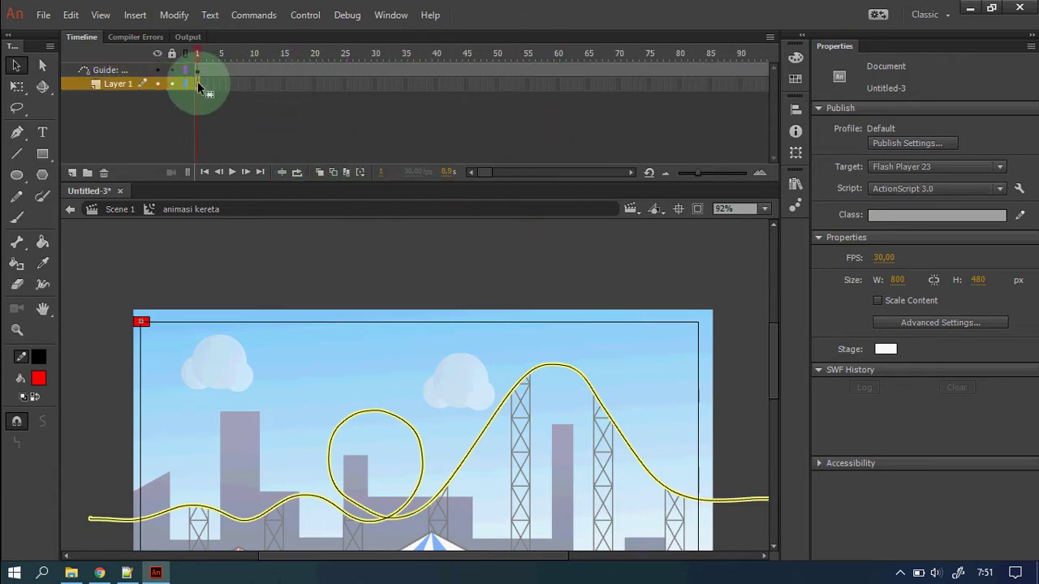
pyautogui.press('z')
pyautogui.click(142, 323)
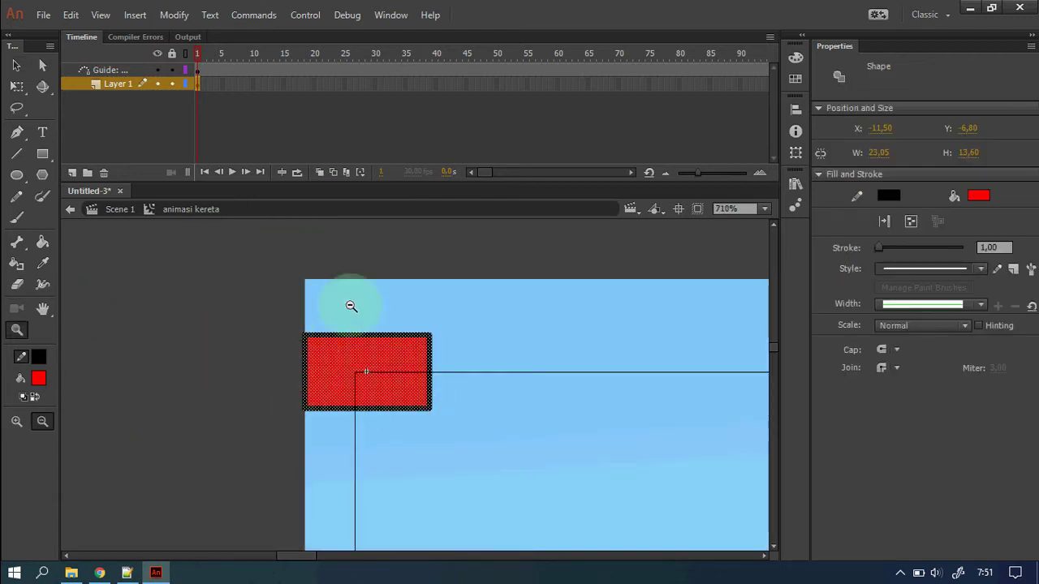
pyautogui.click(16, 65)
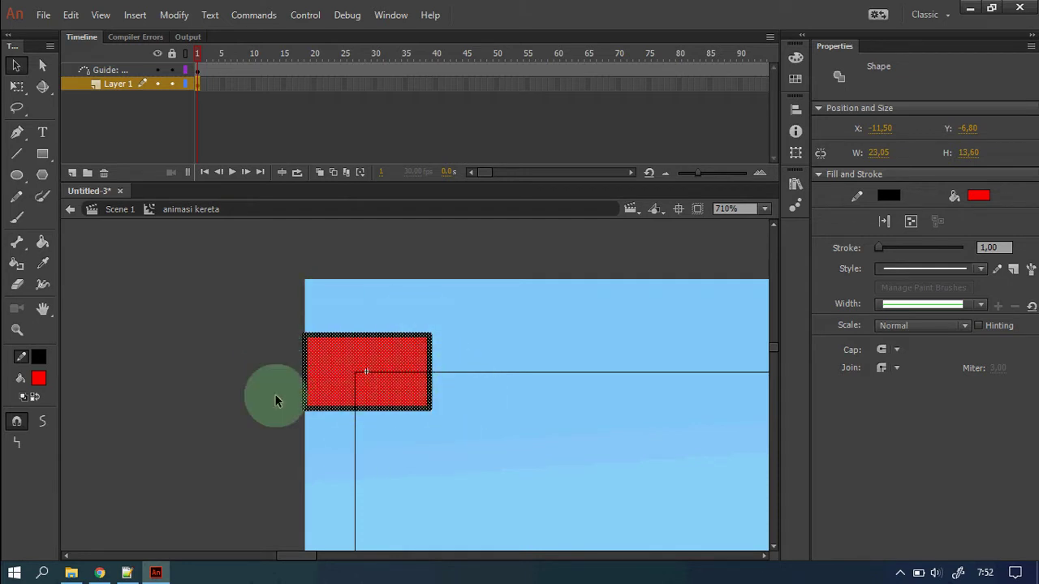
pyautogui.rightClick(417, 403)
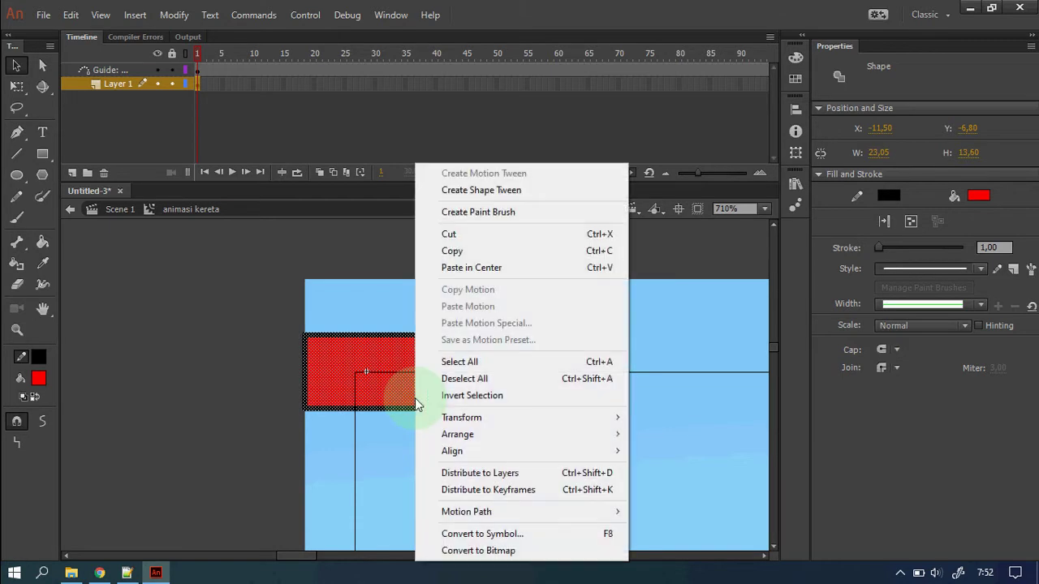
pyautogui.click(536, 533)
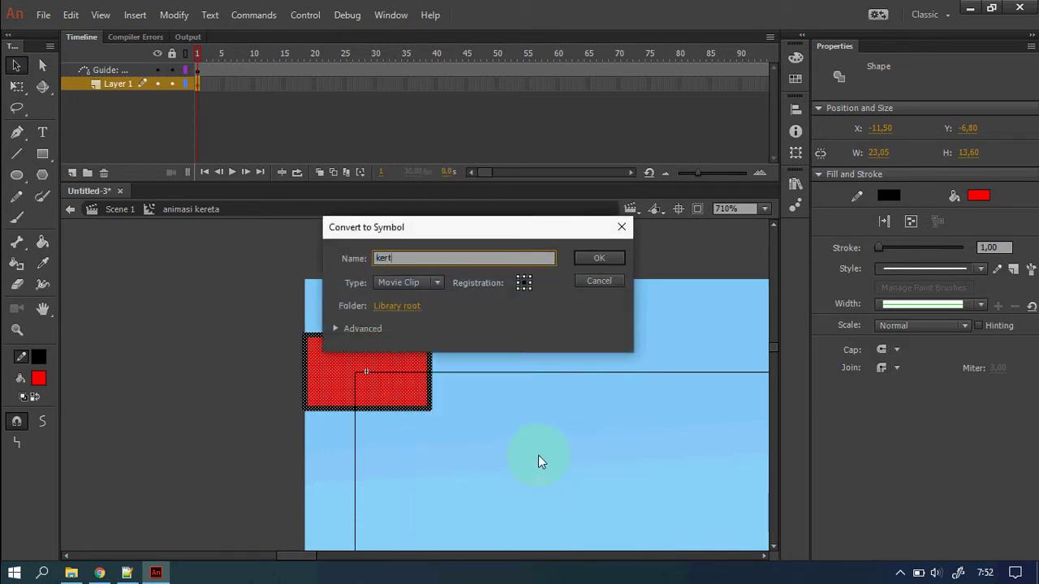
pyautogui.write('kereta')
pyautogui.press('Return')
# Insert a keyframe at frame 300 of Layer 1
pyautogui.press('z')
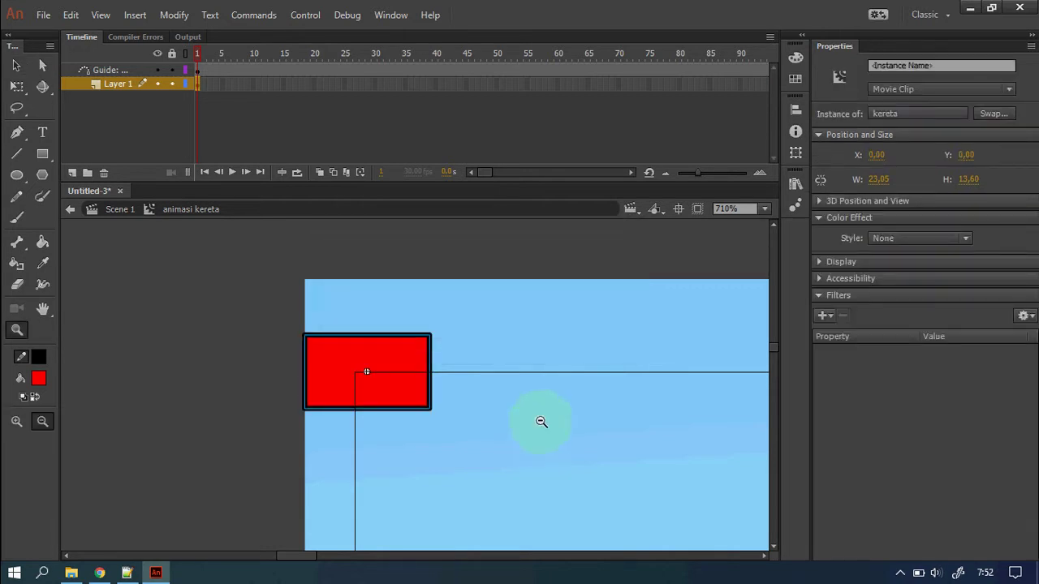
pyautogui.keyDown('alt'); pyautogui.click(527, 409); pyautogui.keyUp('alt')
pyautogui.keyDown('alt'); pyautogui.click(527, 409); pyautogui.keyUp('alt')
pyautogui.keyDown('alt'); pyautogui.click(497, 391); pyautogui.keyUp('alt')
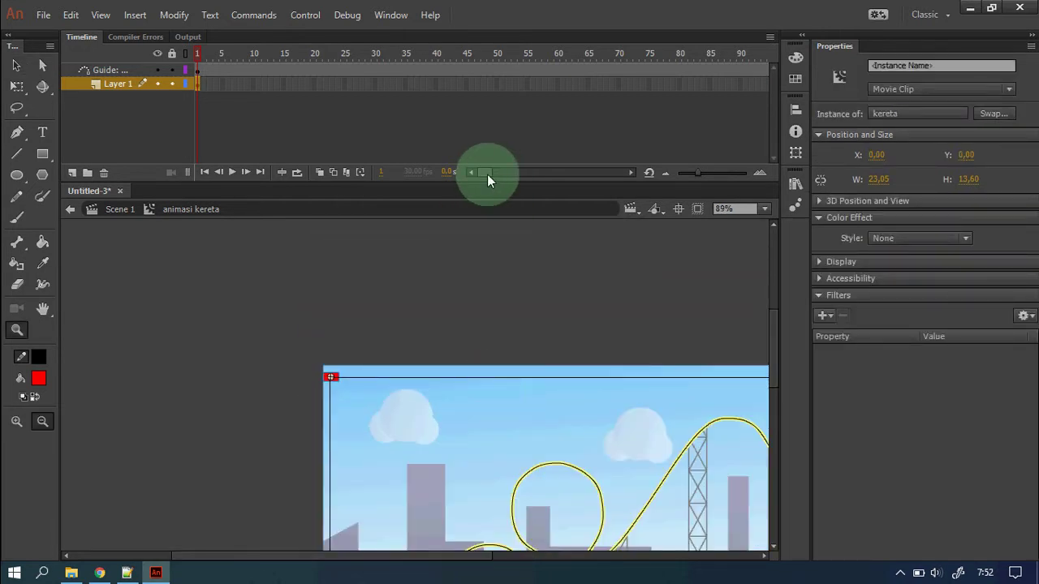
pyautogui.moveTo(487, 175); pyautogui.dragTo(543, 84)
pyautogui.click(561, 85)
pyautogui.rightClick(562, 86)
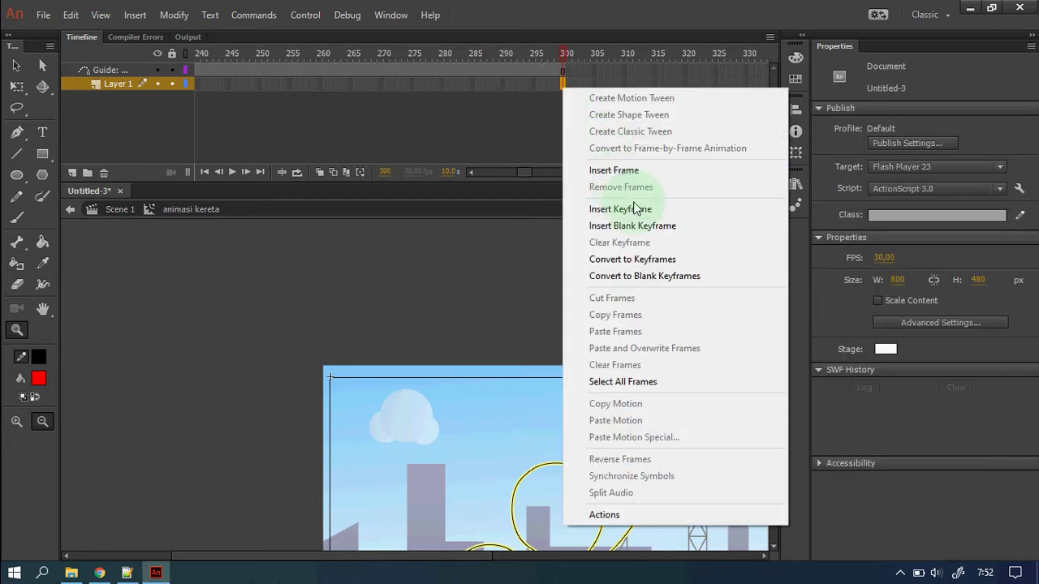
pyautogui.click(586, 206)
# Move the car in frame 300 to just above the track's right end, at about X 916, Y 206
pyautogui.moveTo(521, 172); pyautogui.dragTo(452, 230)
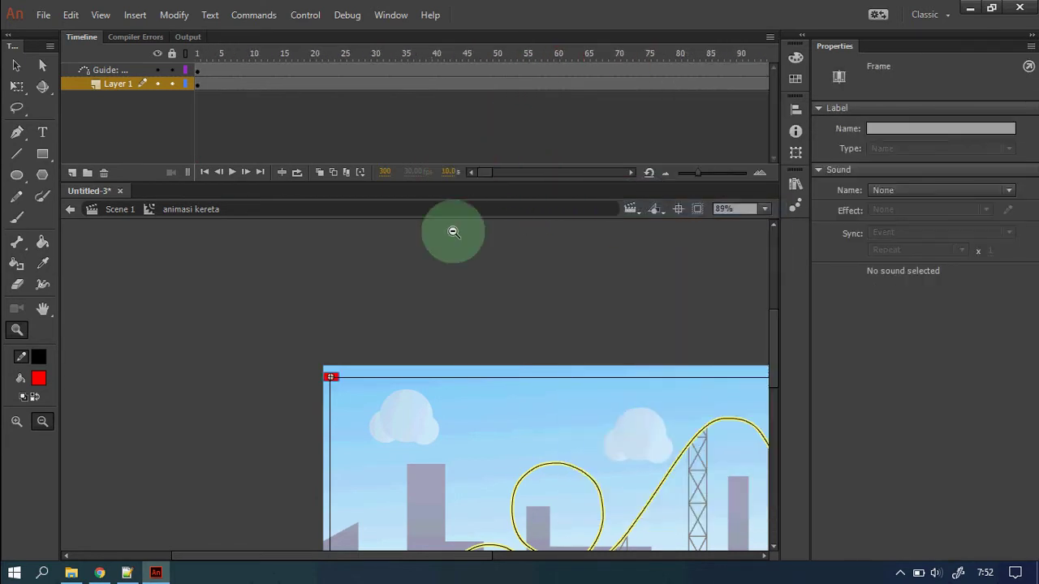
pyautogui.click(468, 318)
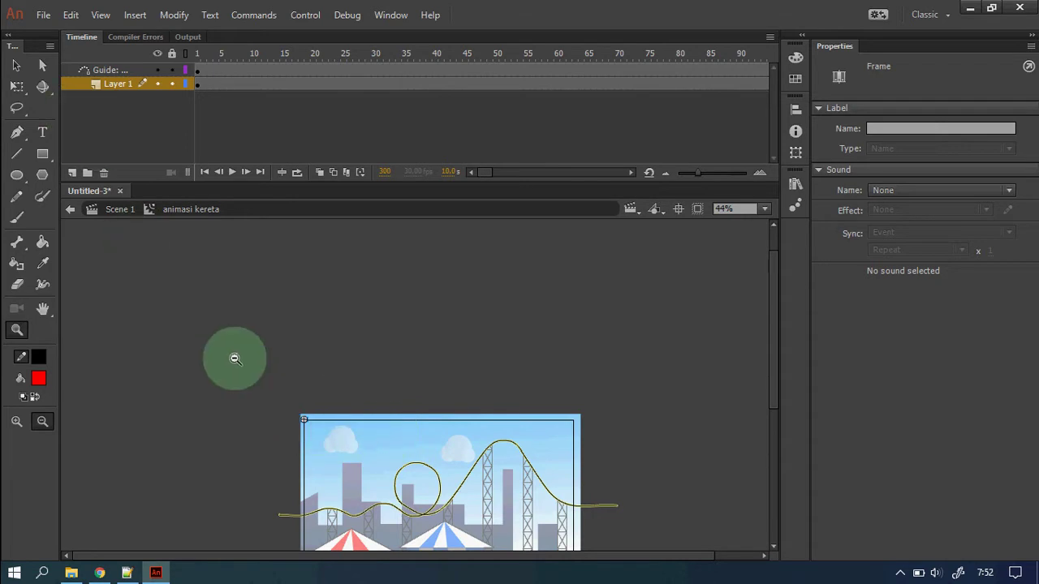
pyautogui.moveTo(232, 359); pyautogui.dragTo(725, 560)
pyautogui.click(16, 65)
pyautogui.click(162, 323)
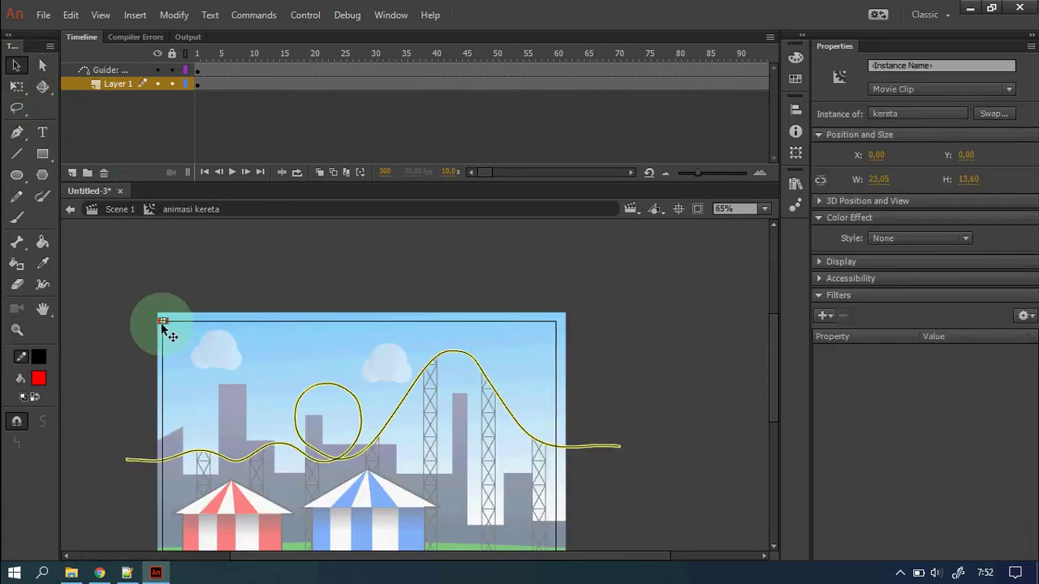
pyautogui.moveTo(162, 323); pyautogui.dragTo(613, 422)
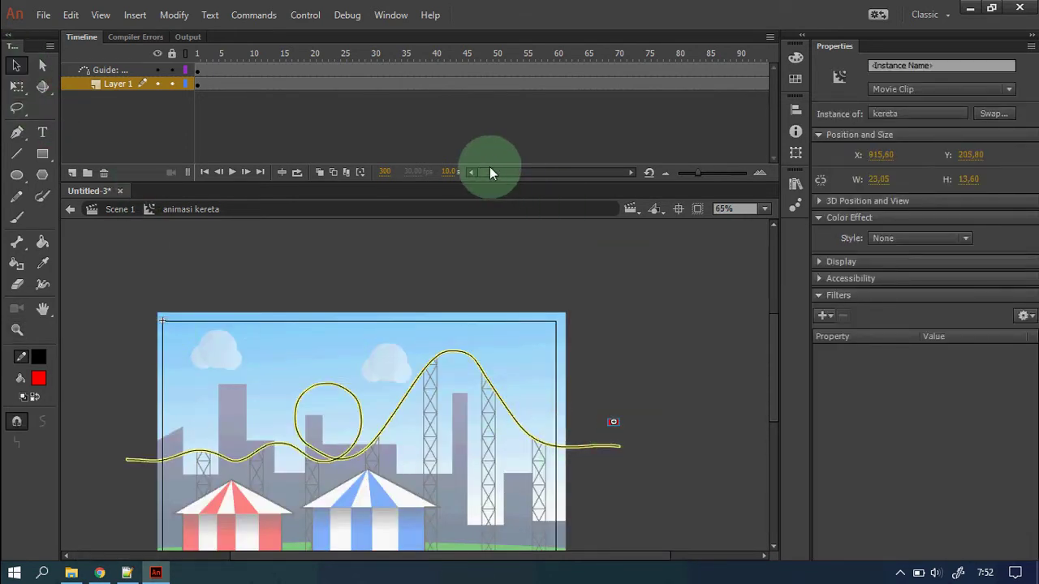
# Move the car in frame 1 to just above the track's right end, at about X 922, Y 231
pyautogui.moveTo(492, 172)
pyautogui.mouseDown()
pyautogui.moveTo(526, 180)
pyautogui.moveTo(506, 174)
pyautogui.mouseUp()
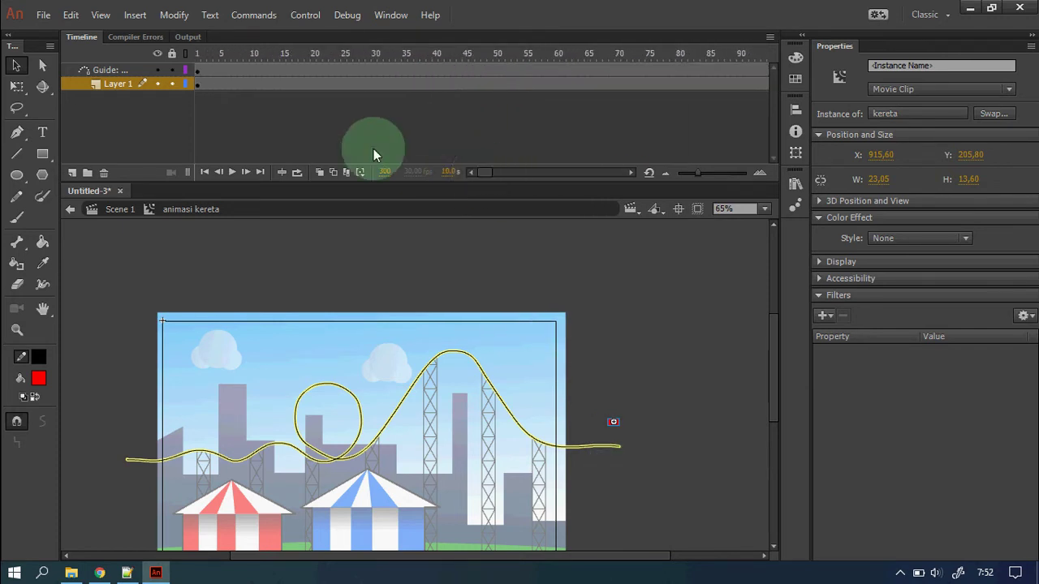
pyautogui.click(200, 85)
pyautogui.click(205, 172)
pyautogui.click(165, 323)
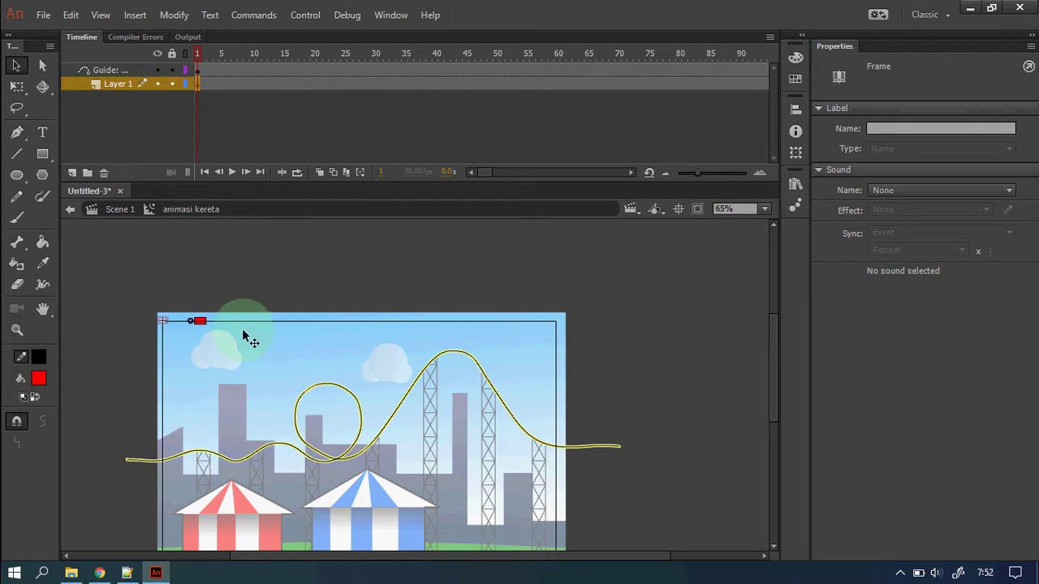
pyautogui.moveTo(608, 435); pyautogui.dragTo(617, 436)
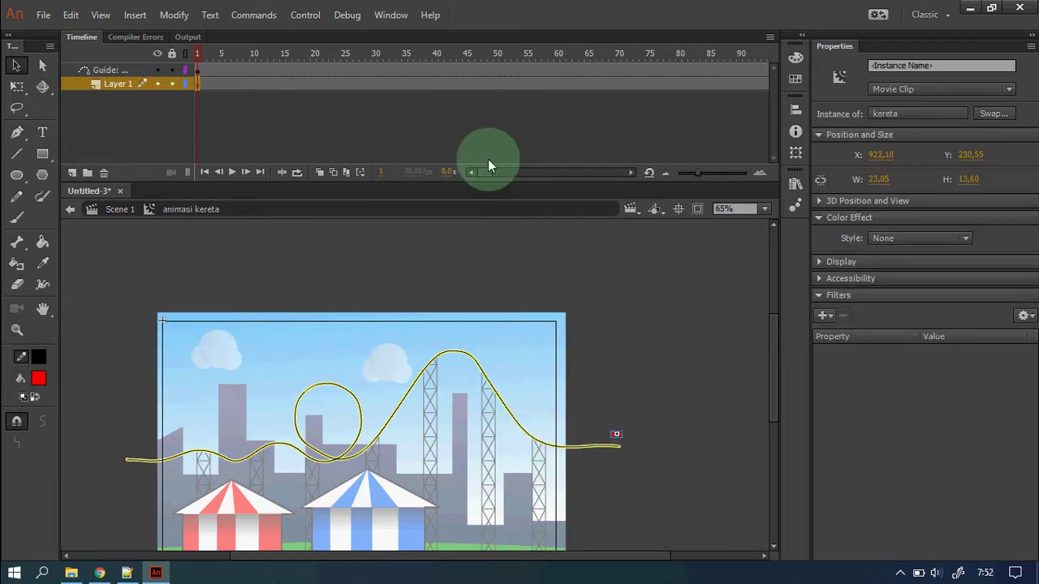
# Move the car in frame 300 to just above the track's left end, at about X -78, Y 255
pyautogui.moveTo(488, 172); pyautogui.dragTo(528, 174)
pyautogui.click(505, 83)
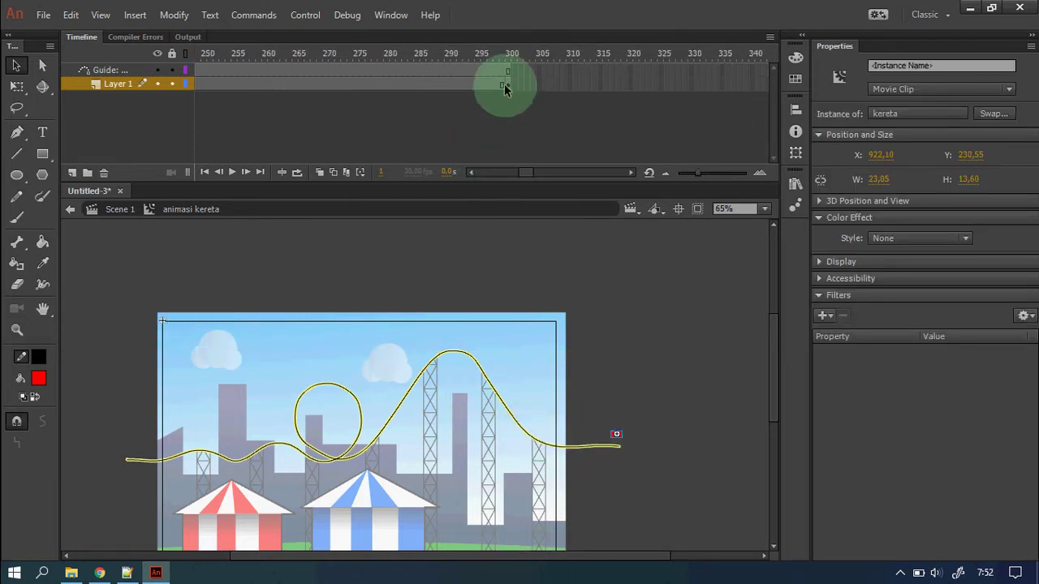
pyautogui.click(652, 516)
pyautogui.moveTo(610, 421); pyautogui.dragTo(130, 451)
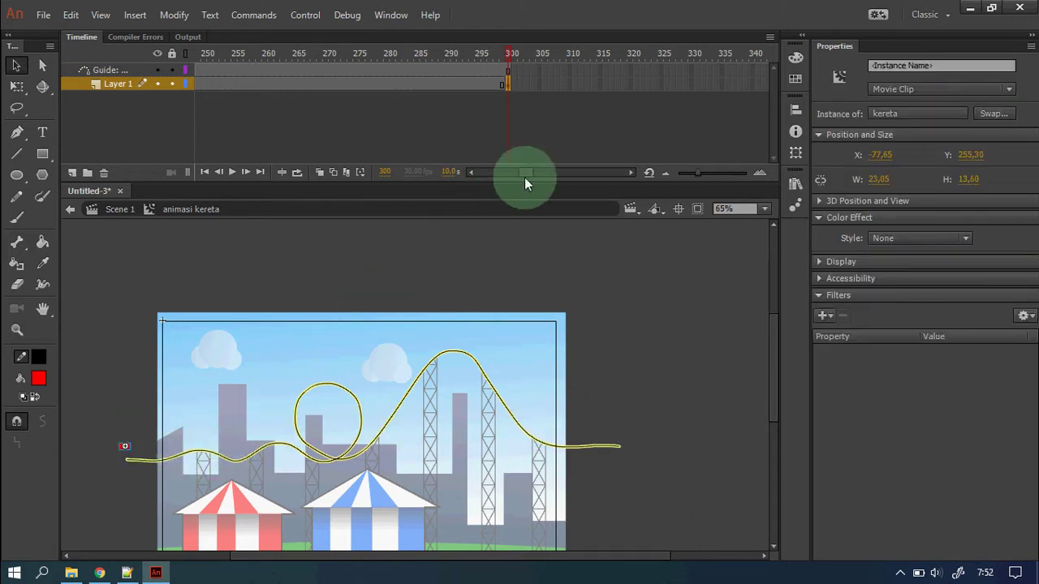
# Snap the car's centre in frame 1 onto the right endpoint of the guide path
pyautogui.moveTo(524, 173); pyautogui.dragTo(457, 172)
pyautogui.click(198, 54)
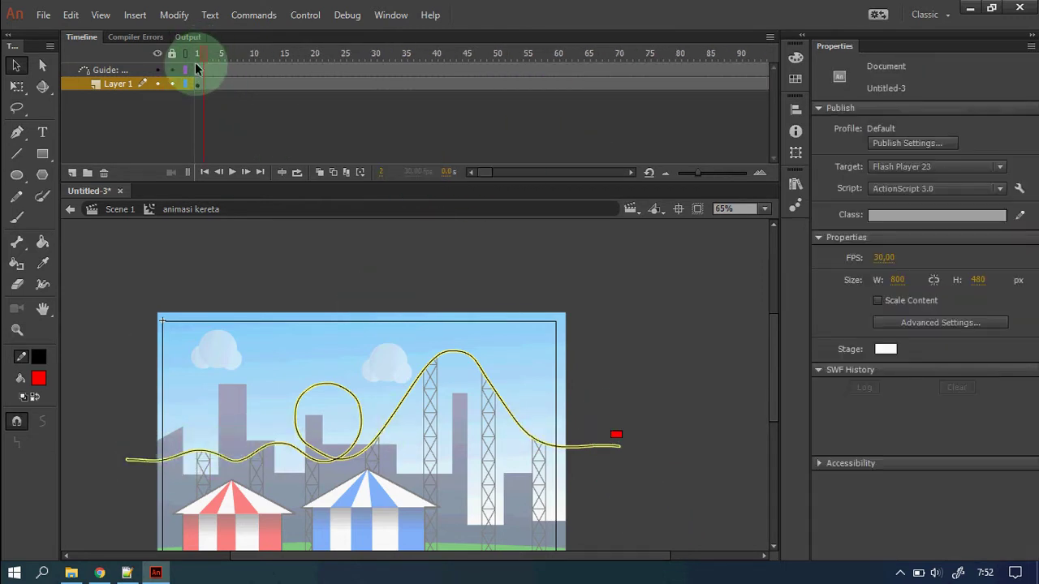
pyautogui.press('z')
pyautogui.moveTo(571, 408); pyautogui.dragTo(652, 476)
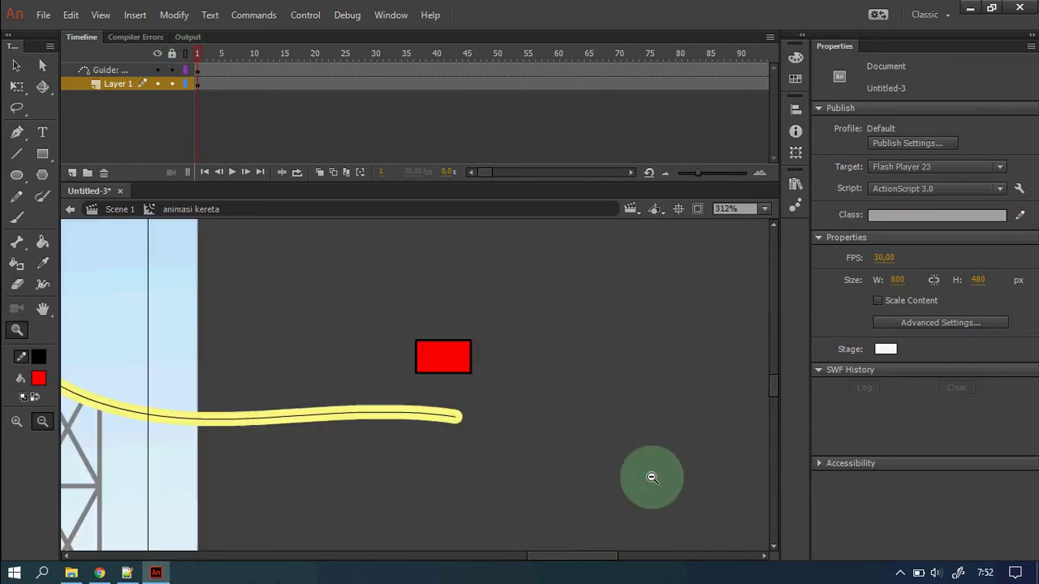
pyautogui.moveTo(339, 308); pyautogui.dragTo(536, 479)
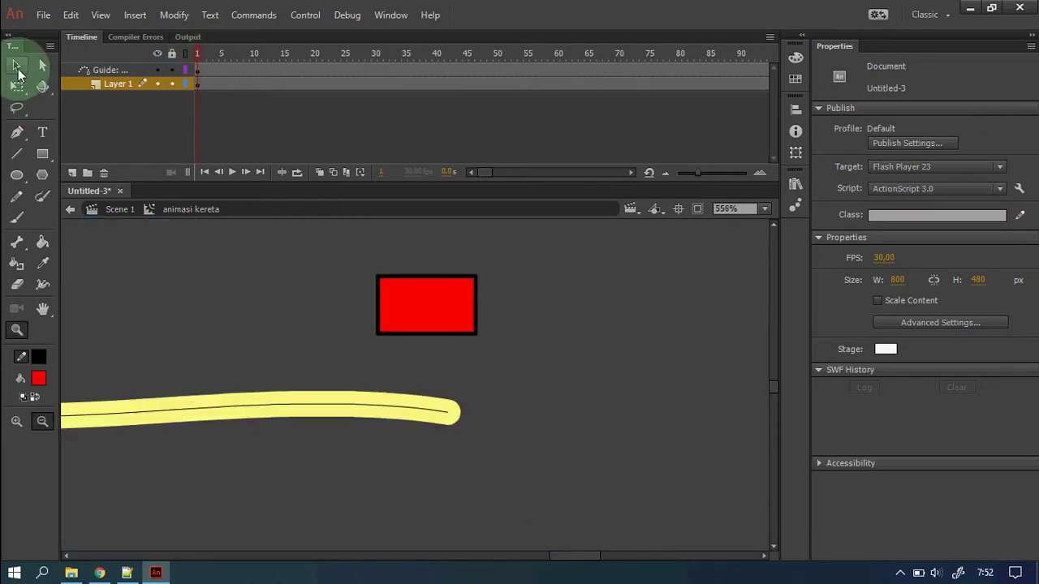
pyautogui.click(16, 65)
pyautogui.click(387, 297)
pyautogui.moveTo(426, 306); pyautogui.dragTo(461, 416)
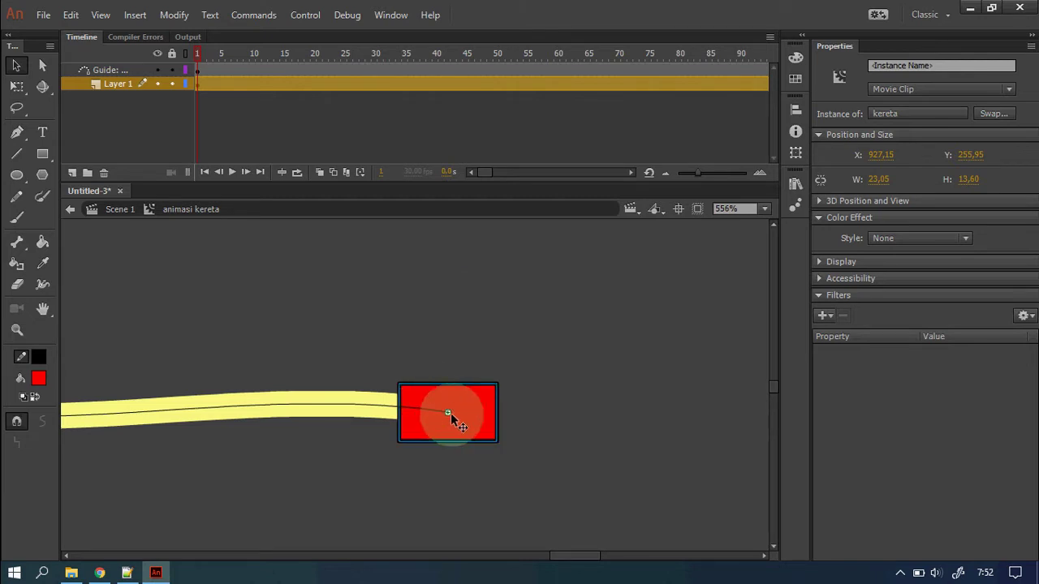
# With frame 300 current, delete the small hooked segment at the left end of the guide path
pyautogui.press('z')
pyautogui.click(349, 367)
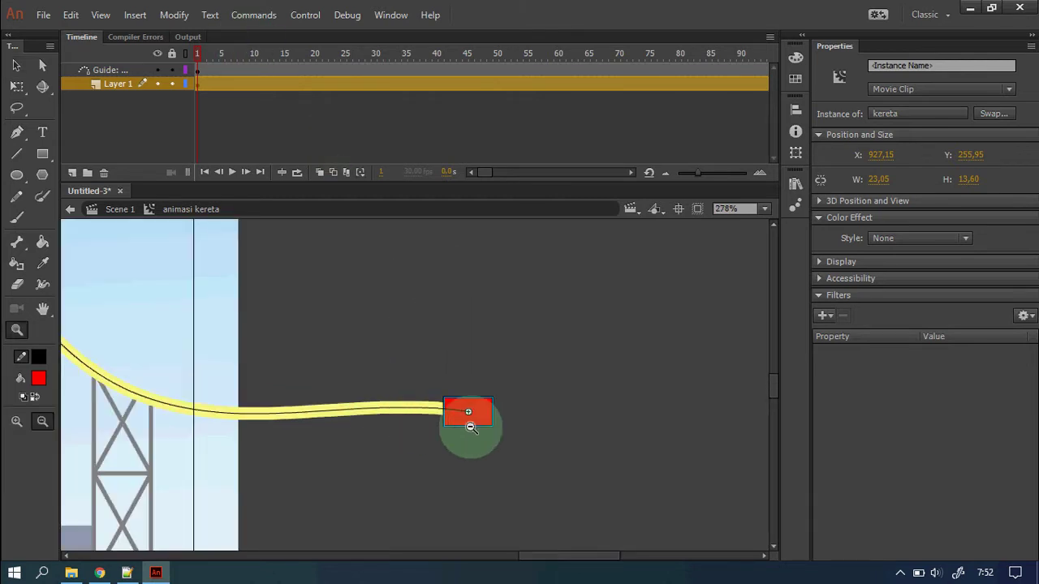
pyautogui.click(362, 386)
pyautogui.click(366, 369)
pyautogui.click(262, 406)
pyautogui.moveTo(262, 406); pyautogui.dragTo(306, 429)
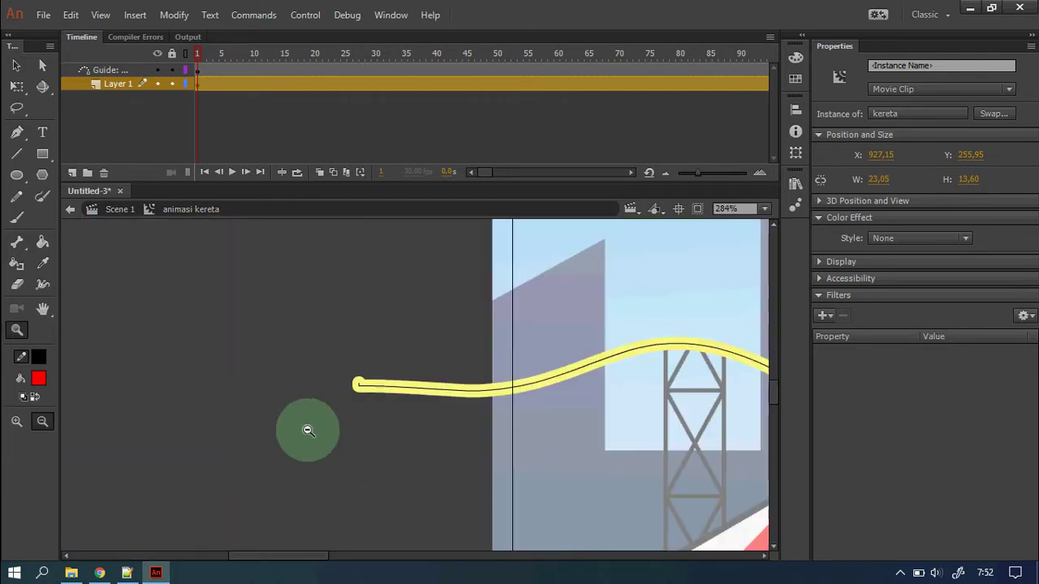
pyautogui.moveTo(474, 172)
pyautogui.mouseDown()
pyautogui.moveTo(528, 180)
pyautogui.moveTo(483, 182)
pyautogui.mouseUp()
pyautogui.click(280, 86)
pyautogui.click(16, 65)
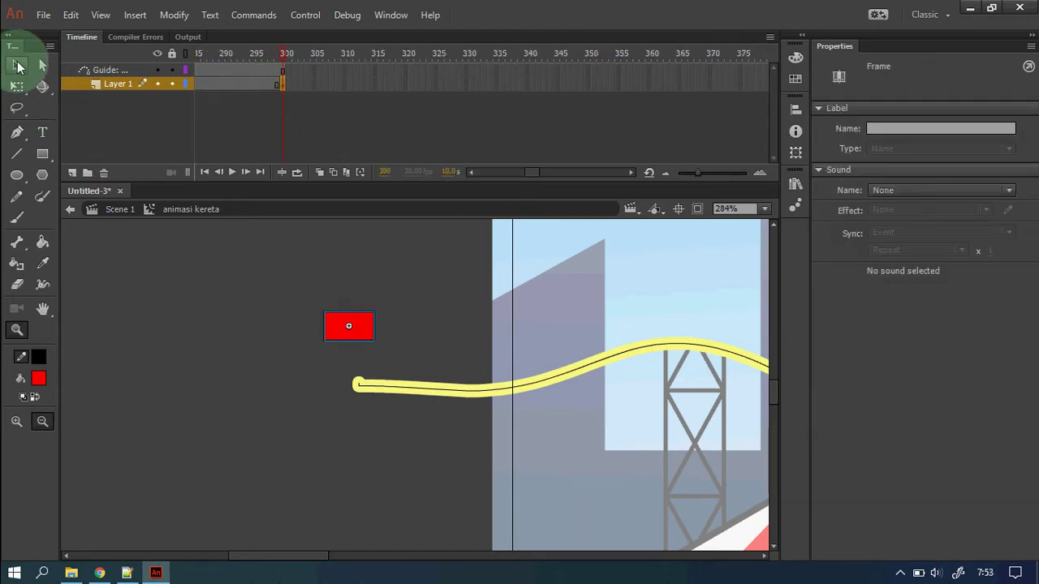
pyautogui.press('z')
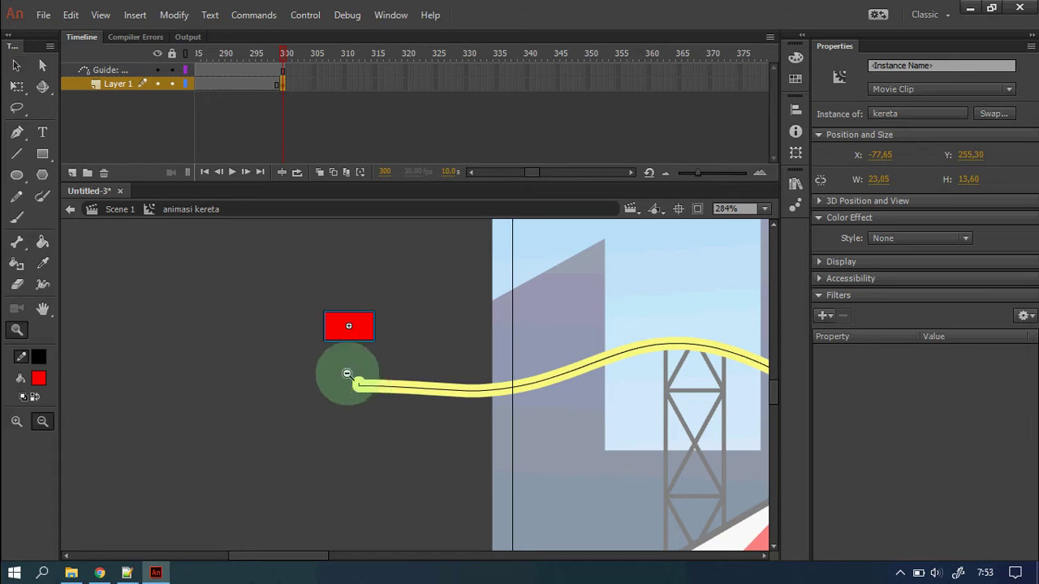
pyautogui.moveTo(347, 376); pyautogui.dragTo(378, 395)
pyautogui.click(16, 65)
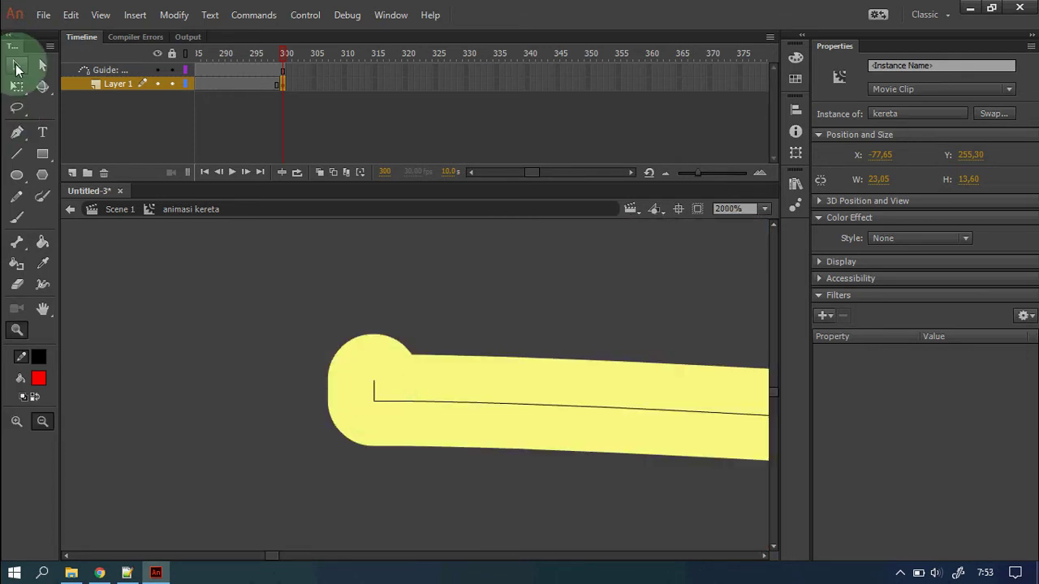
pyautogui.moveTo(293, 304); pyautogui.dragTo(418, 480)
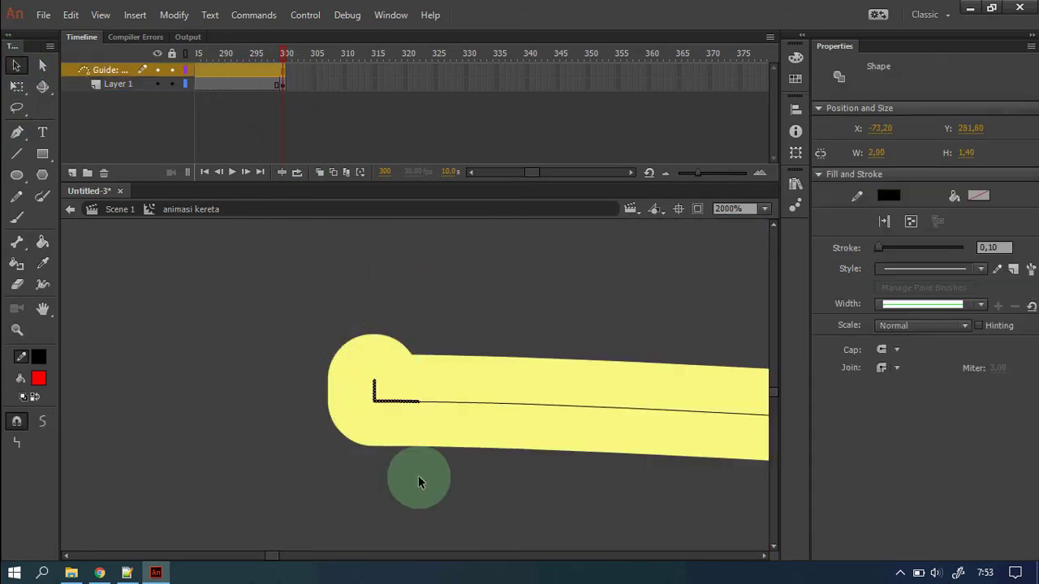
pyautogui.press('Delete')
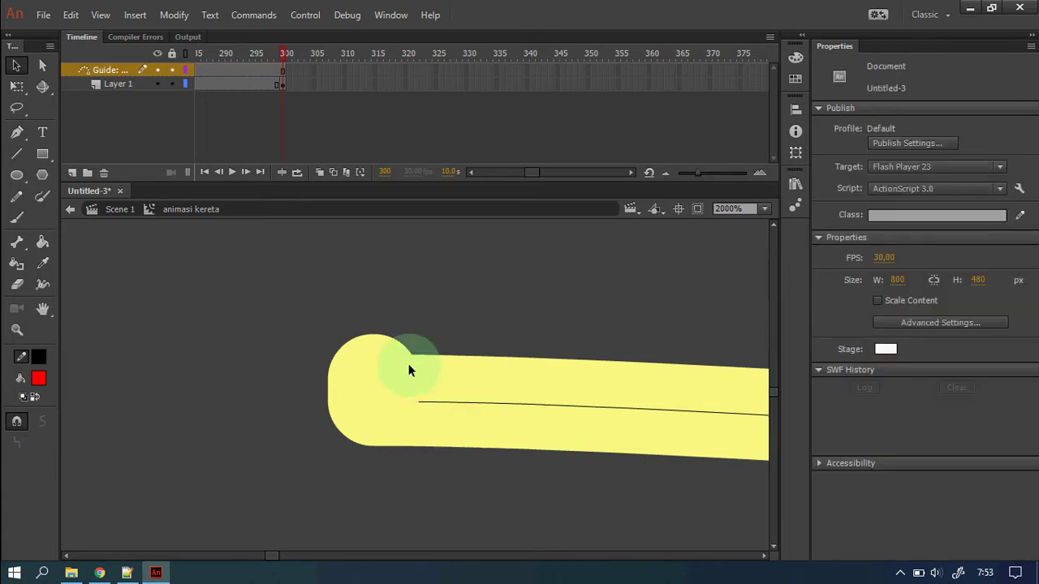
# Undo the removal of the guide path's hooked end and delete that same segment again
pyautogui.click(282, 84)
pyautogui.hotkey('ctrl', 'z')
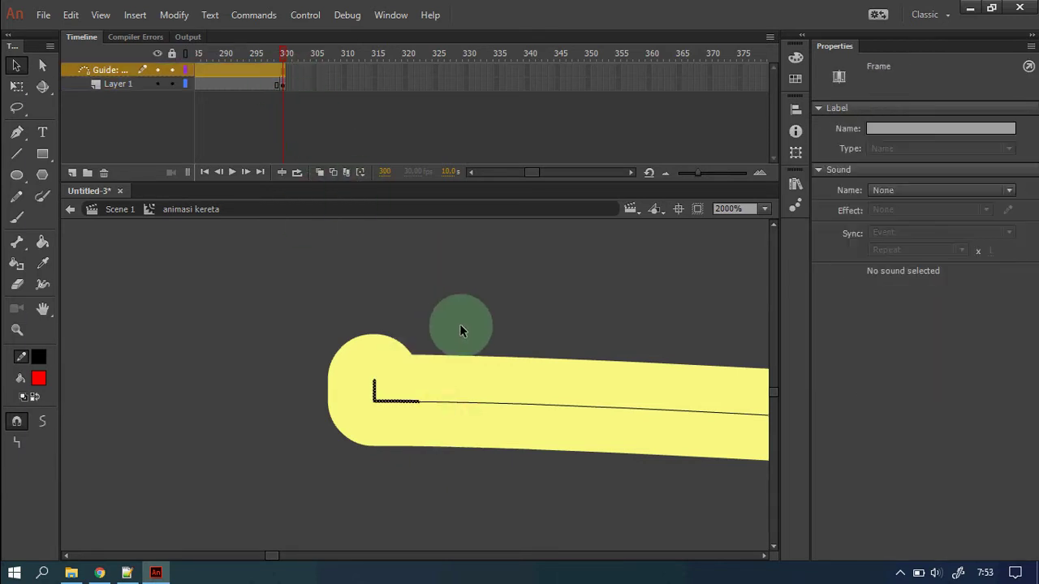
pyautogui.click(459, 324)
pyautogui.hotkey('ctrl', 'z')
pyautogui.press('z')
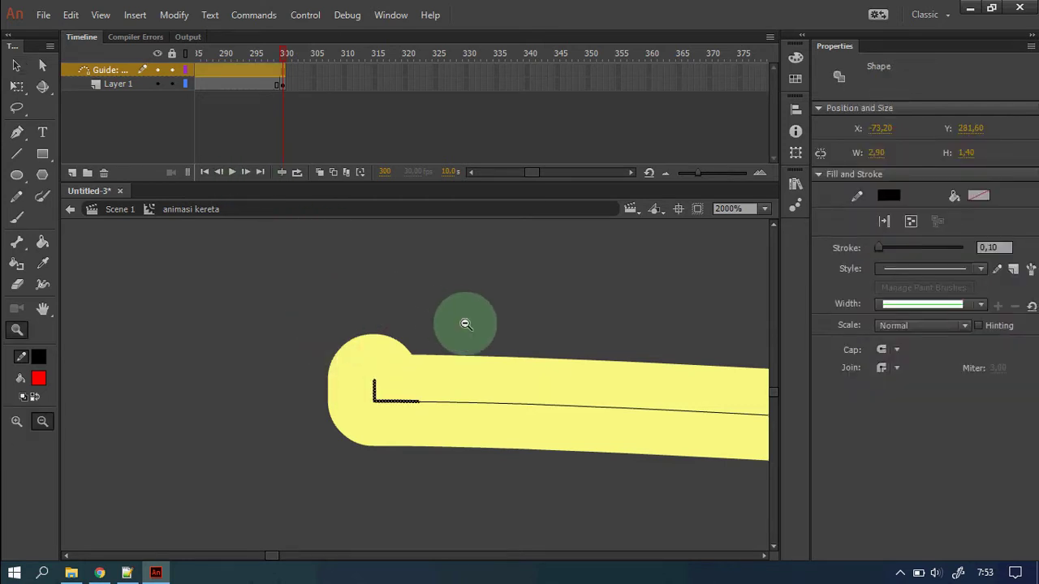
pyautogui.click(465, 324)
pyautogui.press('Delete')
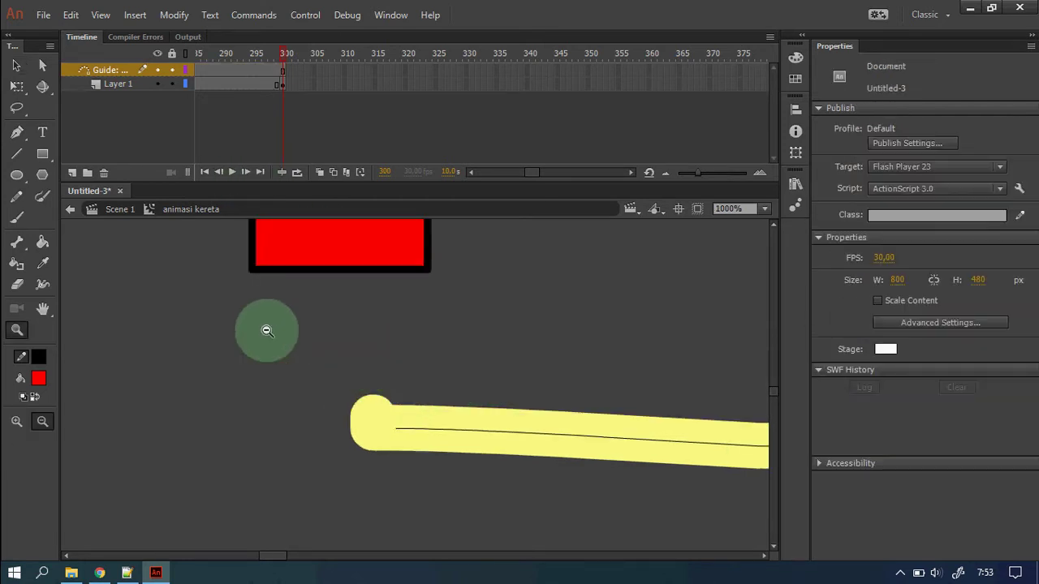
# Snap the car's centre in frame 300 onto the left endpoint of the guide path
pyautogui.scroll(3, 372, 359)
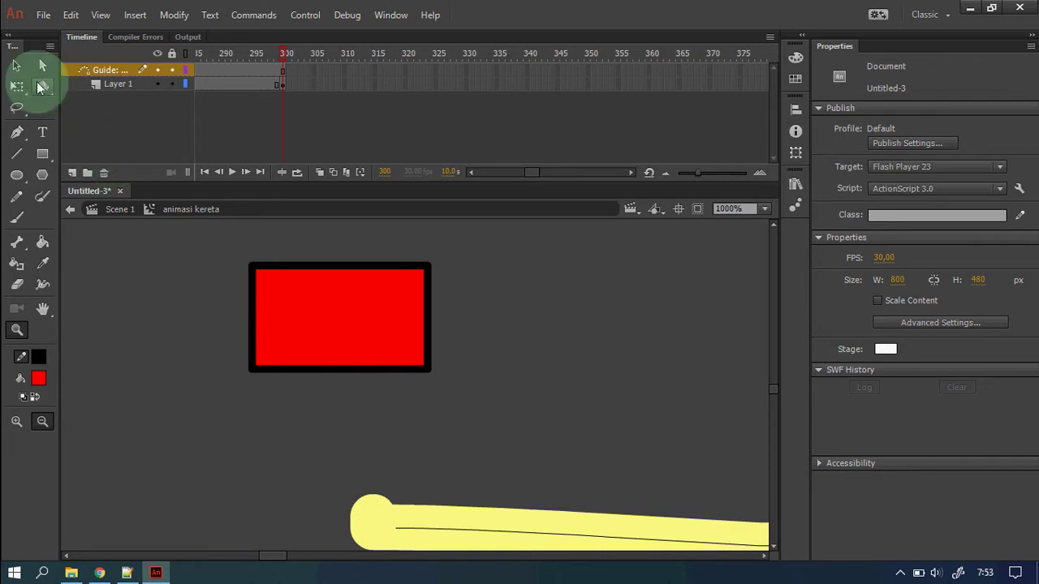
pyautogui.click(455, 371)
pyautogui.moveTo(262, 317); pyautogui.dragTo(493, 535)
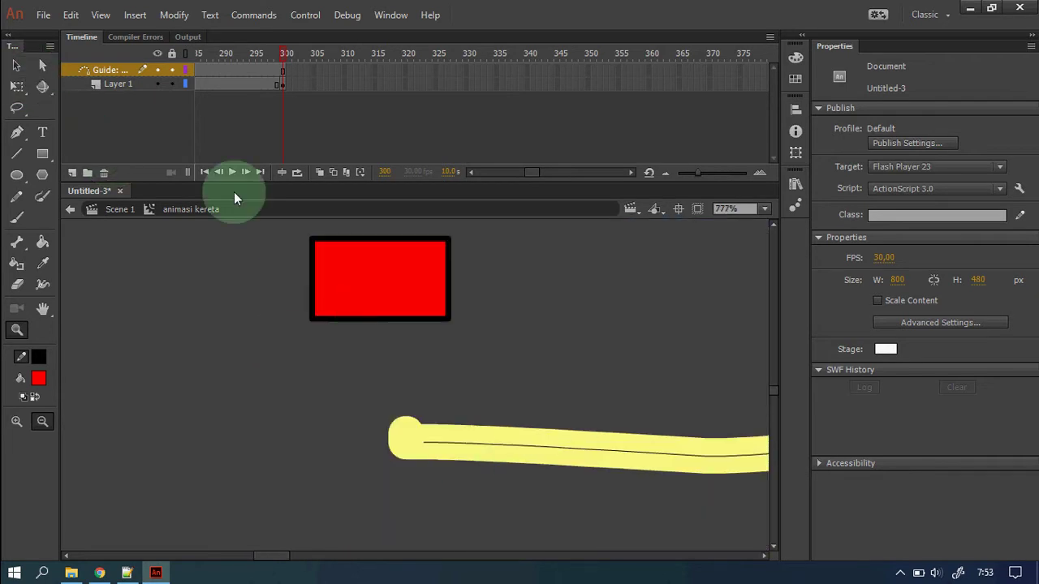
pyautogui.click(16, 65)
pyautogui.moveTo(408, 299); pyautogui.dragTo(435, 441)
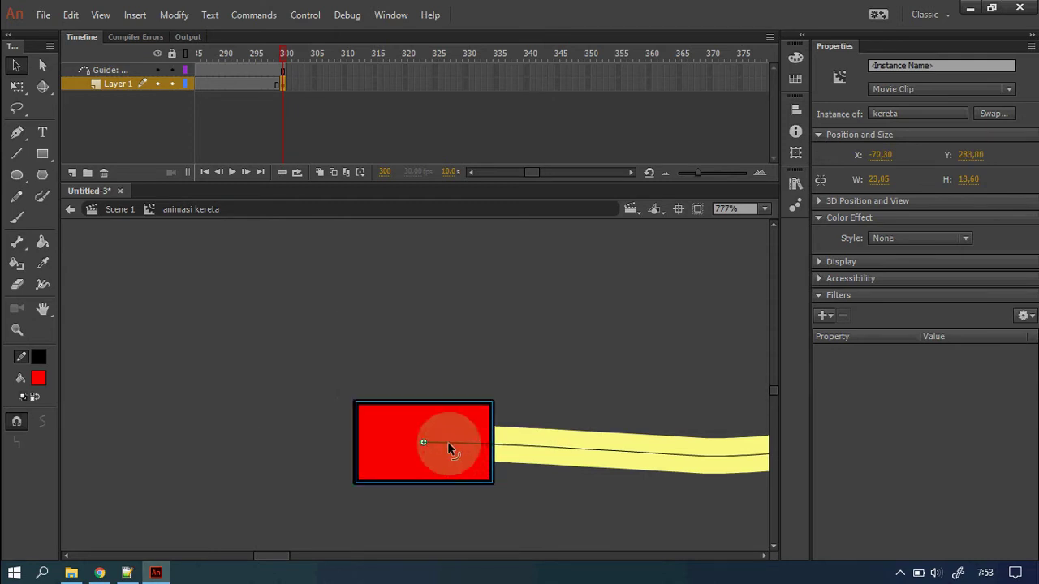
# Inspect the car's alignment with both ends of the guide path around frames 298 and 300
pyautogui.press('z')
pyautogui.keyDown('alt'); pyautogui.click(670, 445); pyautogui.keyUp('alt')
pyautogui.keyDown('alt'); pyautogui.click(670, 445); pyautogui.keyUp('alt')
pyautogui.keyDown('alt'); pyautogui.click(671, 445); pyautogui.keyUp('alt')
pyautogui.keyDown('alt'); pyautogui.click(666, 399); pyautogui.keyUp('alt')
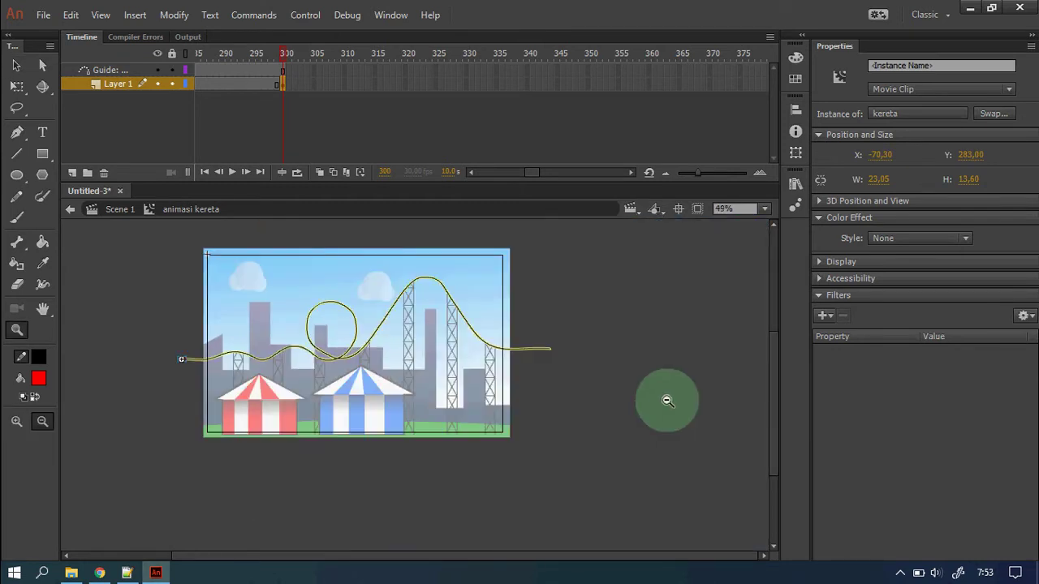
pyautogui.moveTo(547, 350); pyautogui.dragTo(577, 372)
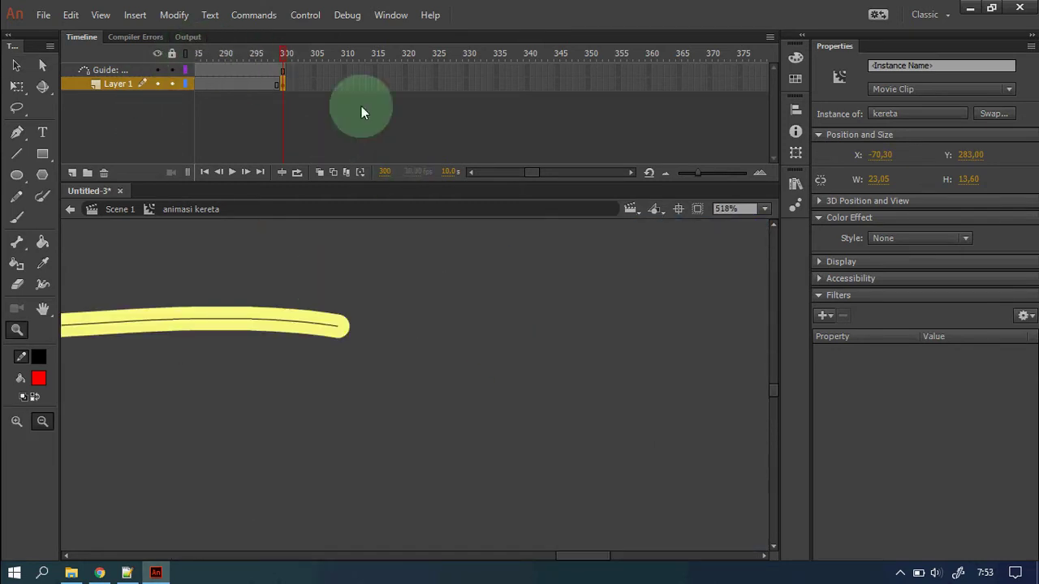
pyautogui.click(271, 54)
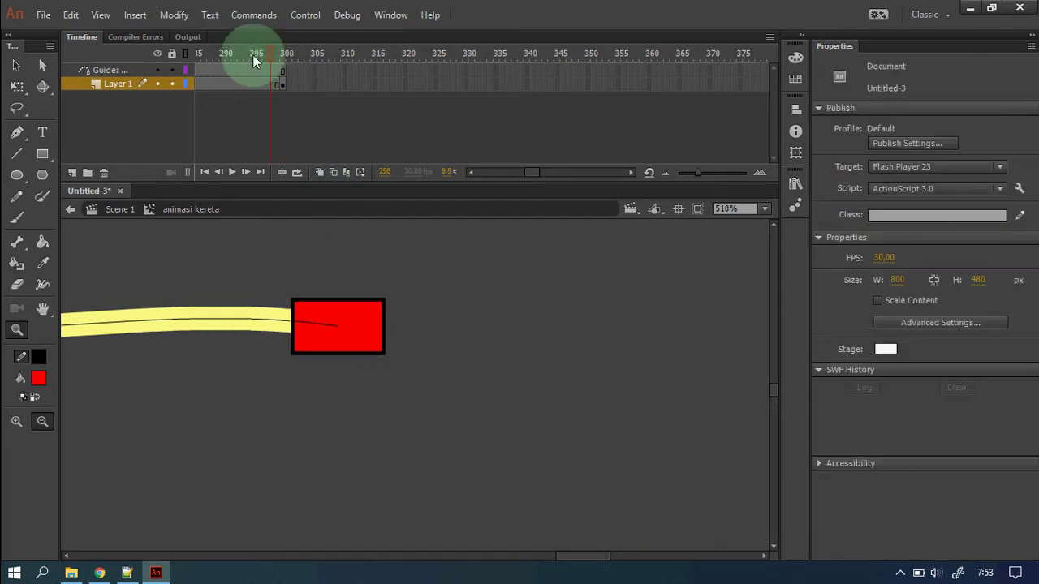
pyautogui.click(285, 59)
pyautogui.keyDown('alt'); pyautogui.click(364, 295); pyautogui.keyUp('alt')
pyautogui.keyDown('alt'); pyautogui.click(326, 389); pyautogui.keyUp('alt')
pyautogui.keyDown('alt'); pyautogui.click(198, 395); pyautogui.keyUp('alt')
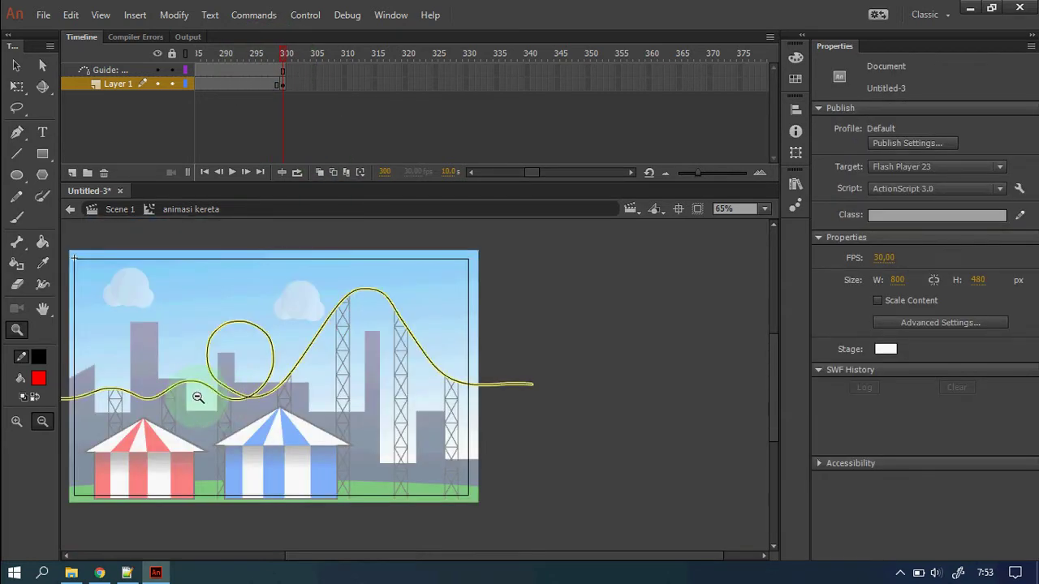
pyautogui.keyDown('alt'); pyautogui.click(197, 395); pyautogui.keyUp('alt')
pyautogui.moveTo(310, 353); pyautogui.dragTo(377, 414)
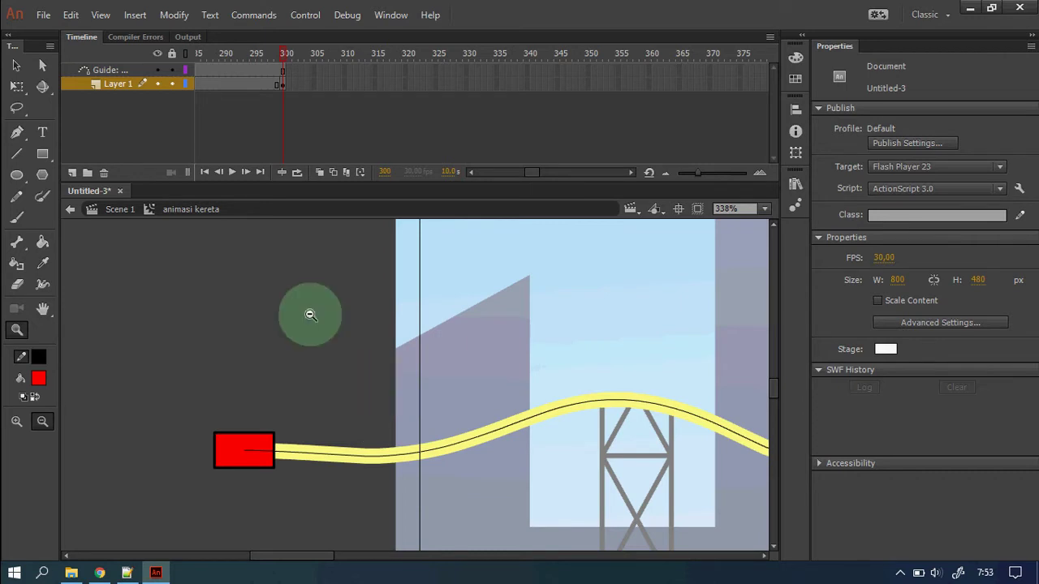
# Create a classic tween on Layer 1 between the car's keyframes at frames 1 and 300
pyautogui.moveTo(527, 173); pyautogui.dragTo(515, 171)
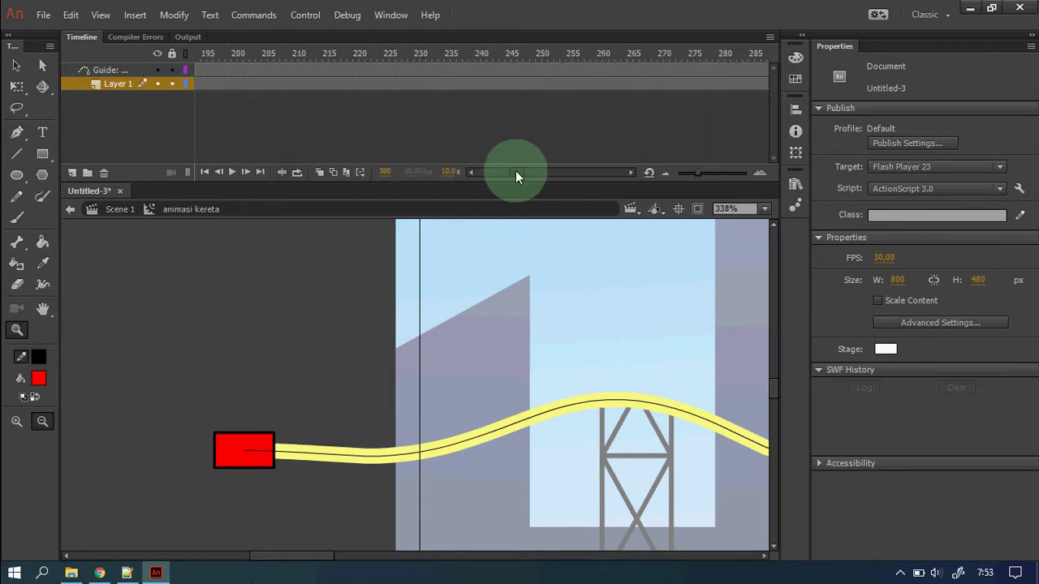
pyautogui.rightClick(465, 83)
pyautogui.rightClick(432, 82)
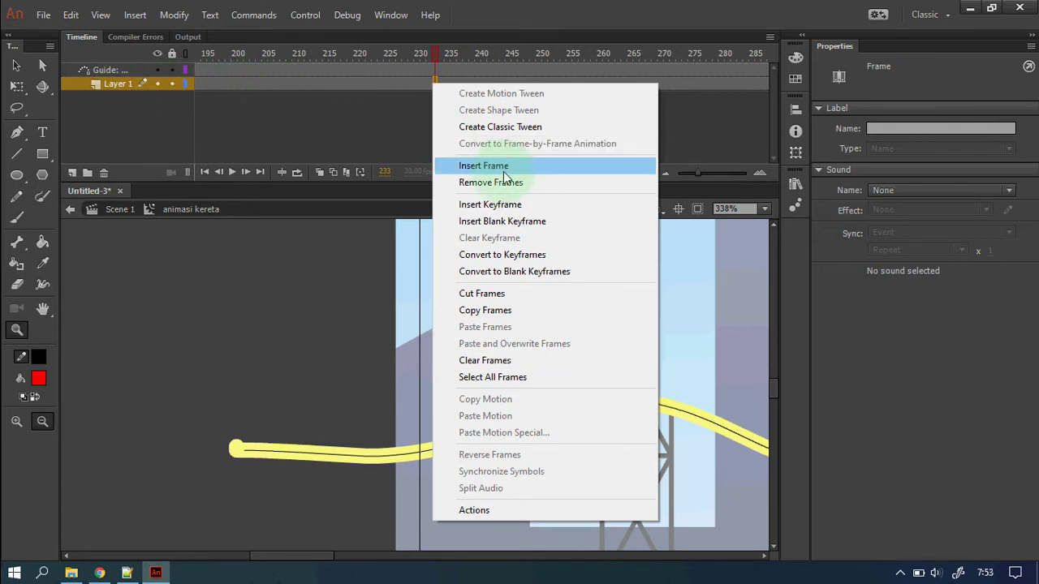
pyautogui.click(524, 127)
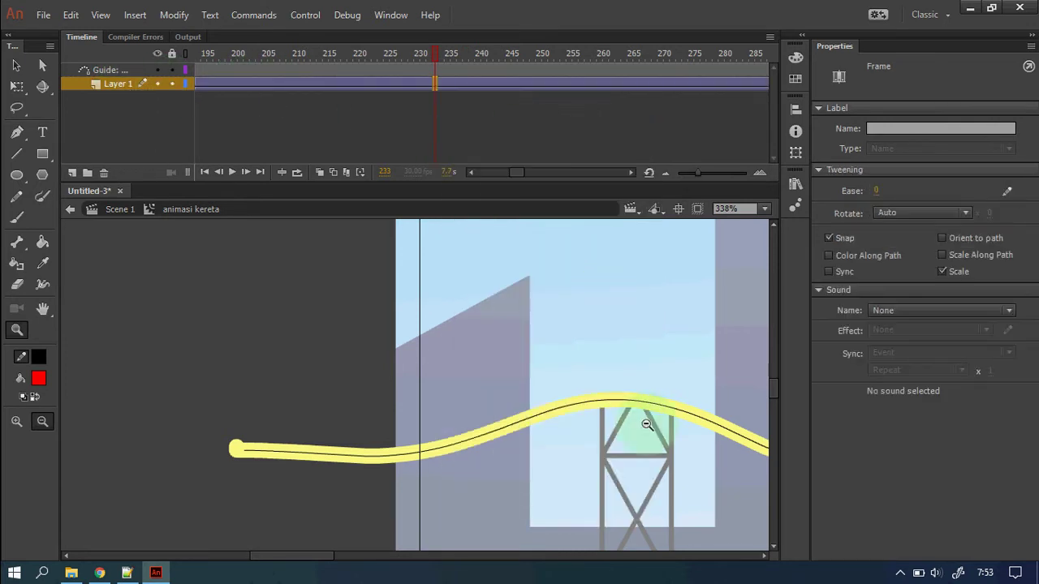
# Preview the car's tween along the guide path in the timeline and test the movie
pyautogui.click(650, 422)
pyautogui.click(499, 255)
pyautogui.click(445, 84)
pyautogui.moveTo(444, 84); pyautogui.dragTo(705, 91)
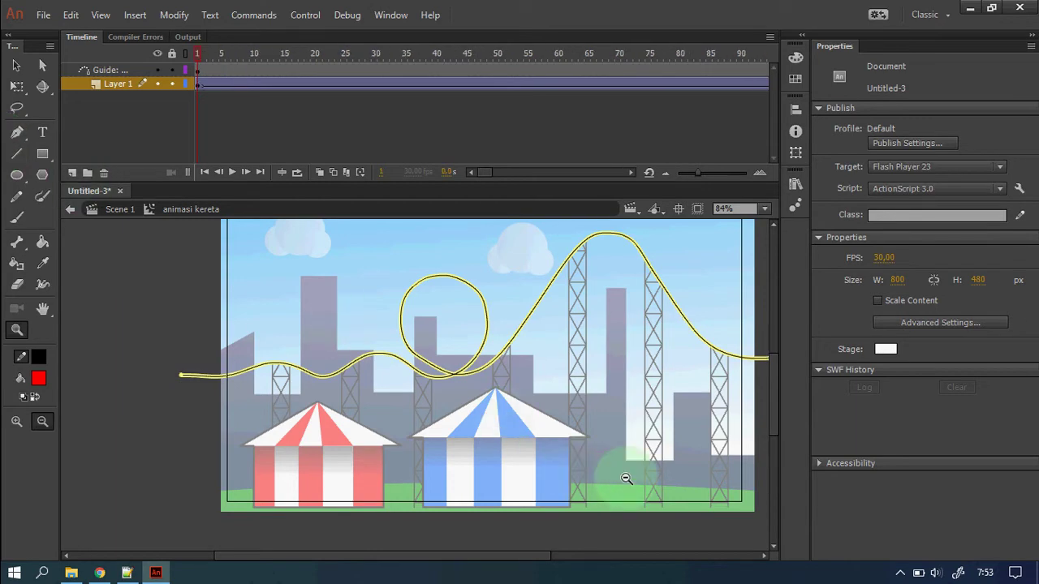
pyautogui.hotkey('ctrl', 'Return')
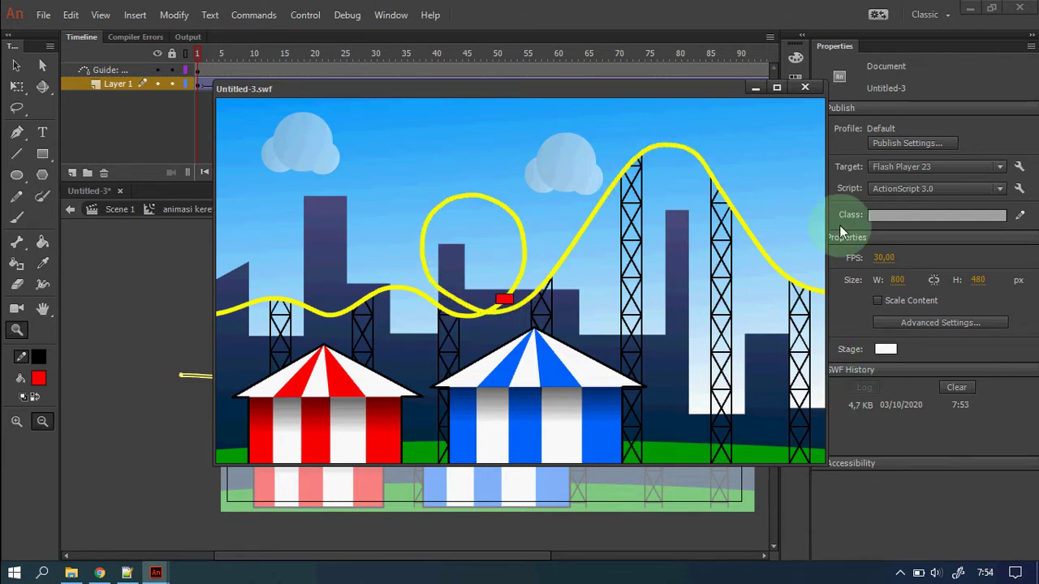
pyautogui.click(805, 87)
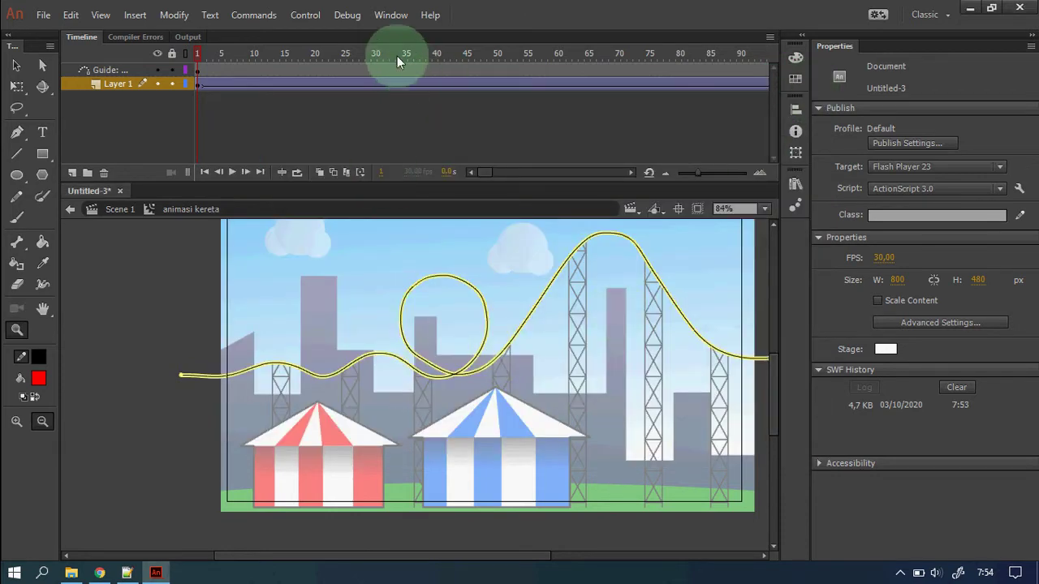
# Turn on Orient to path for the car's classic tween, using frame 59 on the steep slope as reference
pyautogui.moveTo(401, 53); pyautogui.dragTo(549, 77)
pyautogui.moveTo(615, 254); pyautogui.dragTo(706, 341)
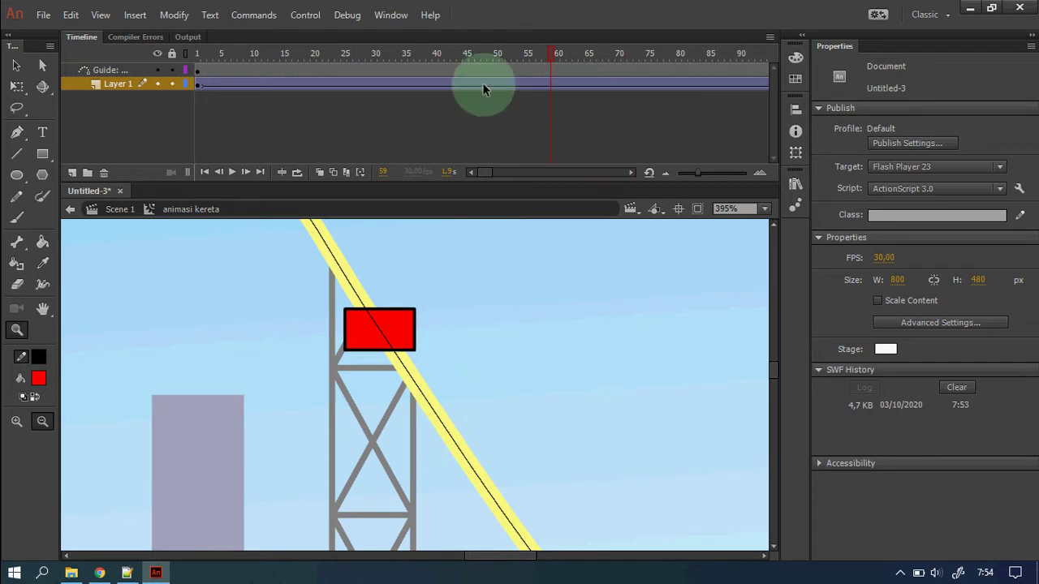
pyautogui.click(551, 84)
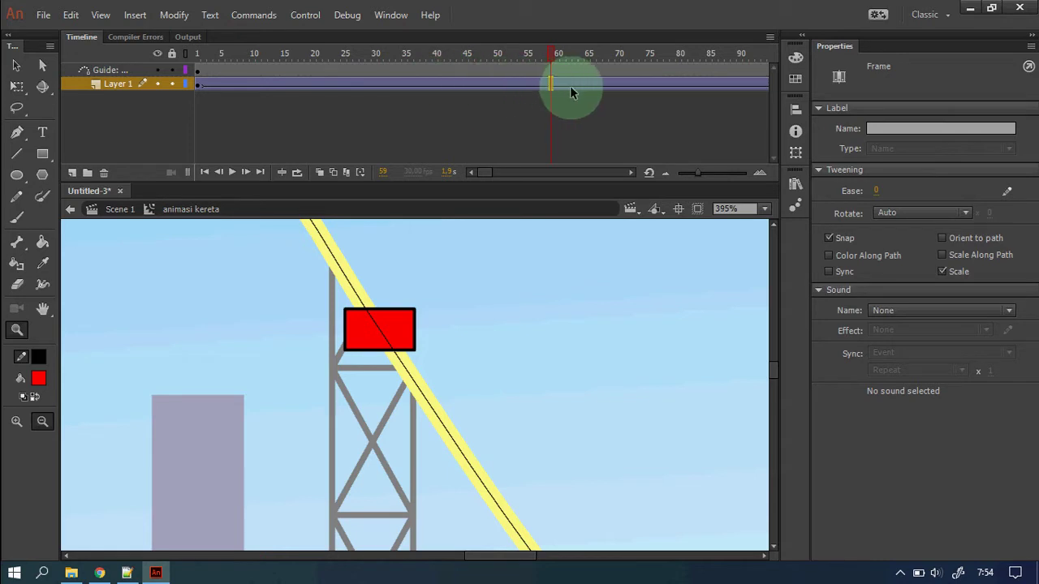
pyautogui.click(943, 238)
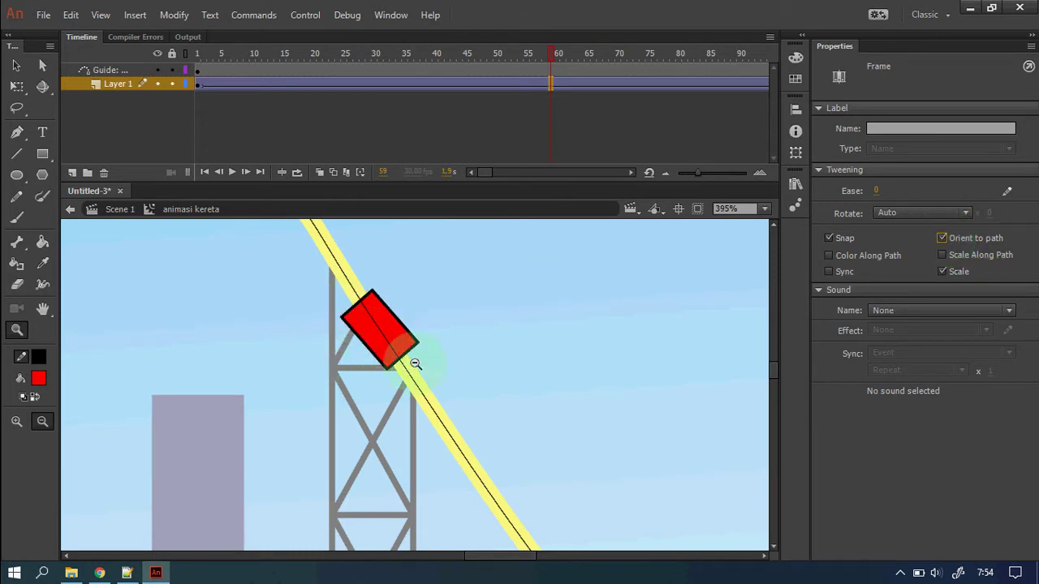
pyautogui.click(441, 365)
pyautogui.click(476, 406)
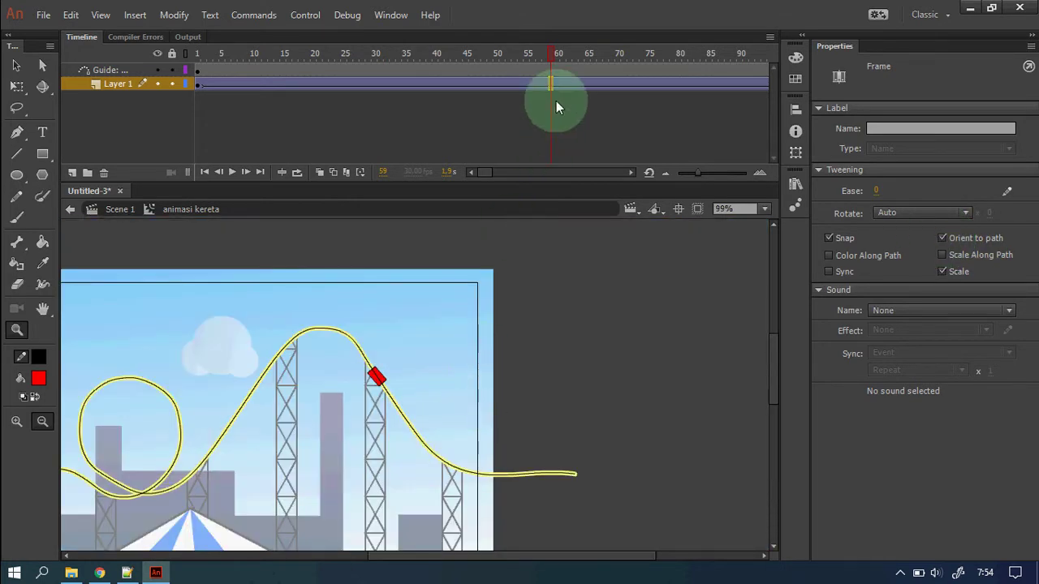
# Re-snap the car's centre in frame 1 onto the right endpoint of the guide path
pyautogui.moveTo(548, 49); pyautogui.dragTo(192, 84)
pyautogui.moveTo(556, 461); pyautogui.dragTo(592, 490)
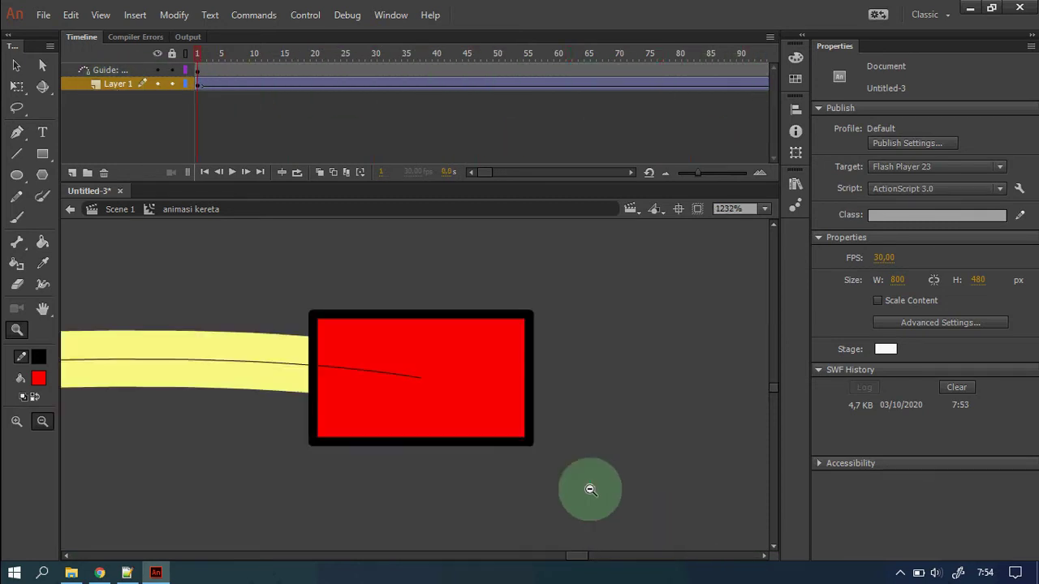
pyautogui.click(16, 68)
pyautogui.moveTo(420, 377); pyautogui.dragTo(425, 367)
# Check the car's orientation to the path at frame 3 and test the movie
pyautogui.moveTo(204, 53); pyautogui.dragTo(212, 120)
pyautogui.press('z')
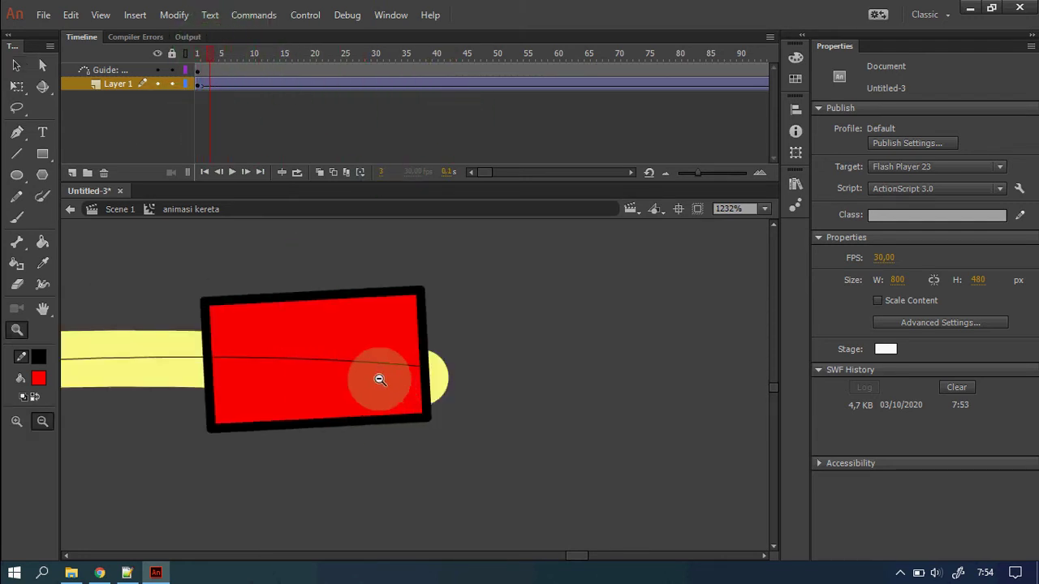
pyautogui.keyDown('alt'); pyautogui.click(406, 390); pyautogui.keyUp('alt')
pyautogui.keyDown('alt'); pyautogui.click(416, 389); pyautogui.keyUp('alt')
pyautogui.keyDown('alt'); pyautogui.click(417, 387); pyautogui.keyUp('alt')
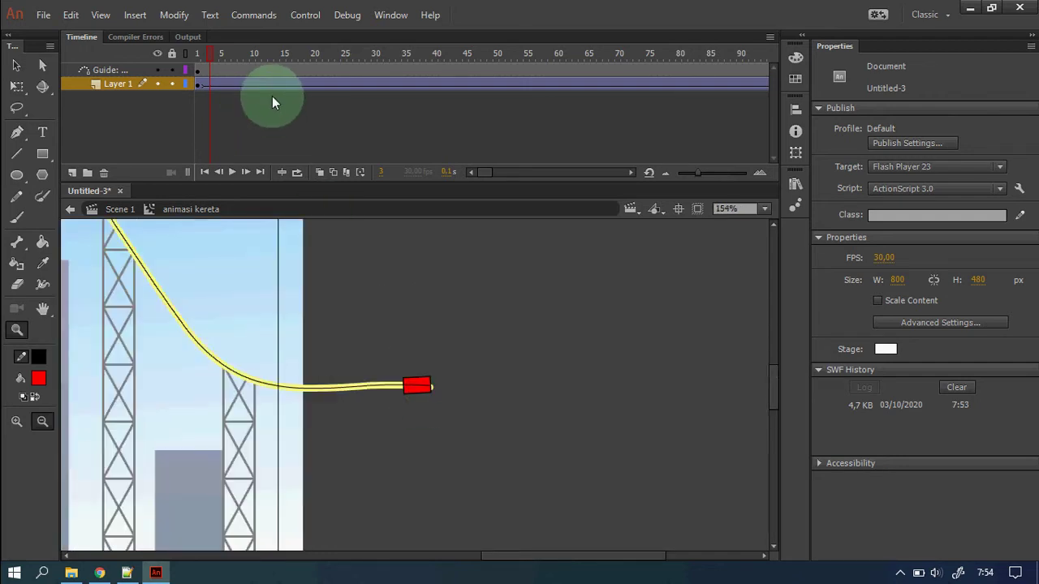
pyautogui.hotkey('ctrl', 'Return')
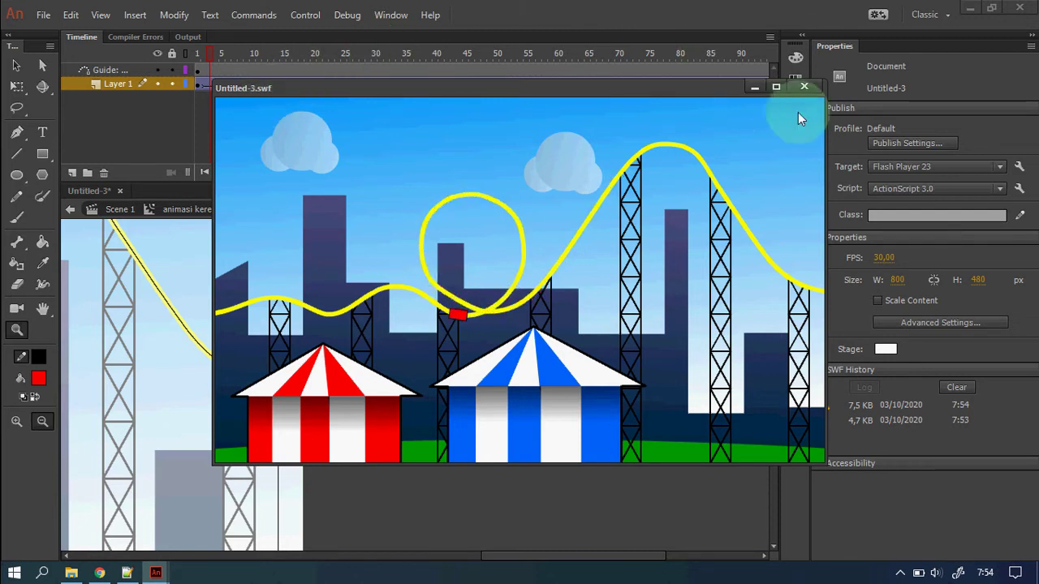
pyautogui.click(804, 86)
# Inside the kereta symbol, move the red car shape straight up to Y -16.05 so it sits on top of the track
pyautogui.moveTo(379, 346); pyautogui.dragTo(465, 408)
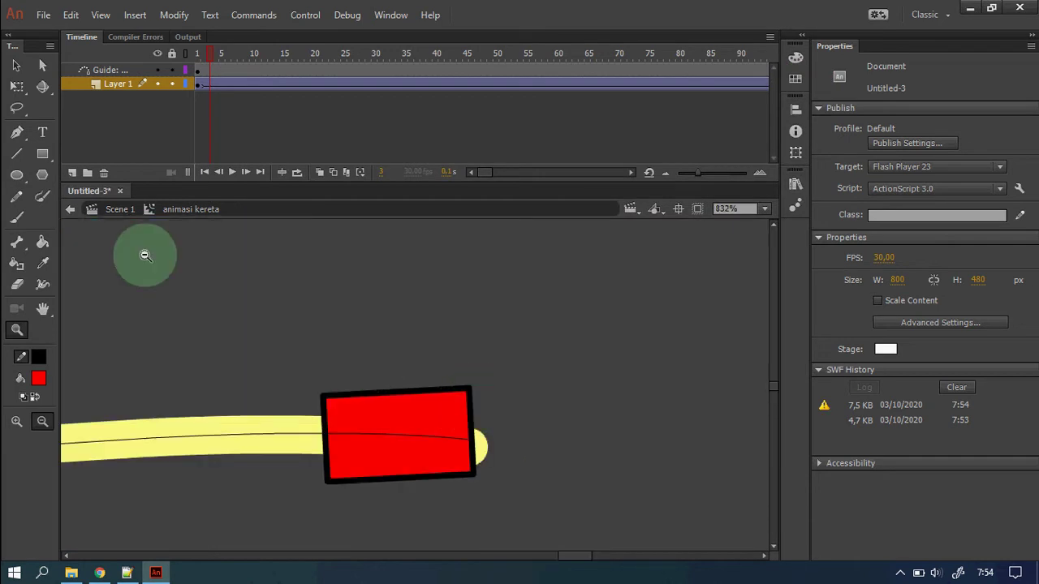
pyautogui.click(16, 64)
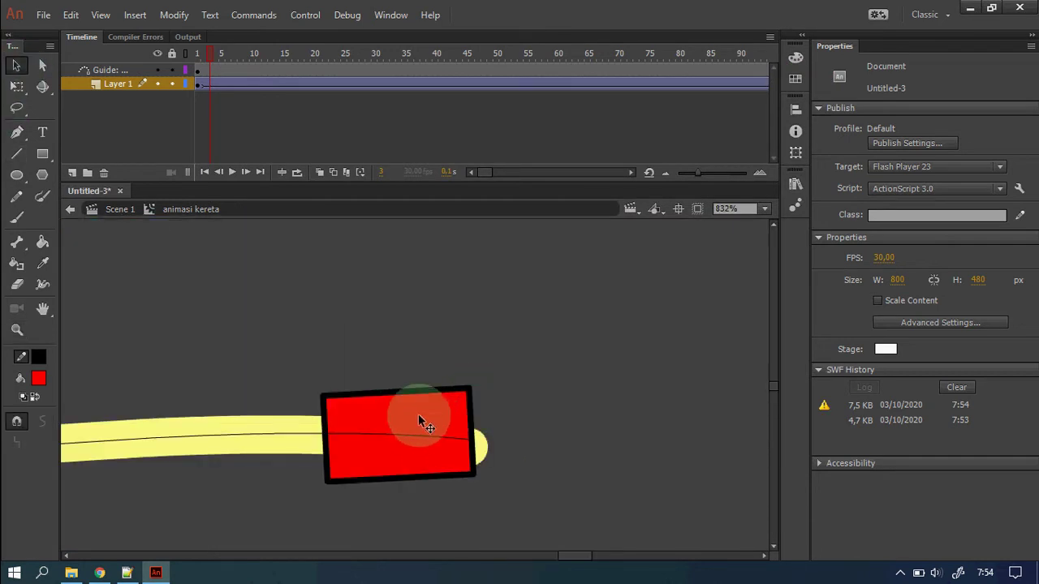
pyautogui.moveTo(217, 58); pyautogui.dragTo(167, 51)
pyautogui.click(521, 434)
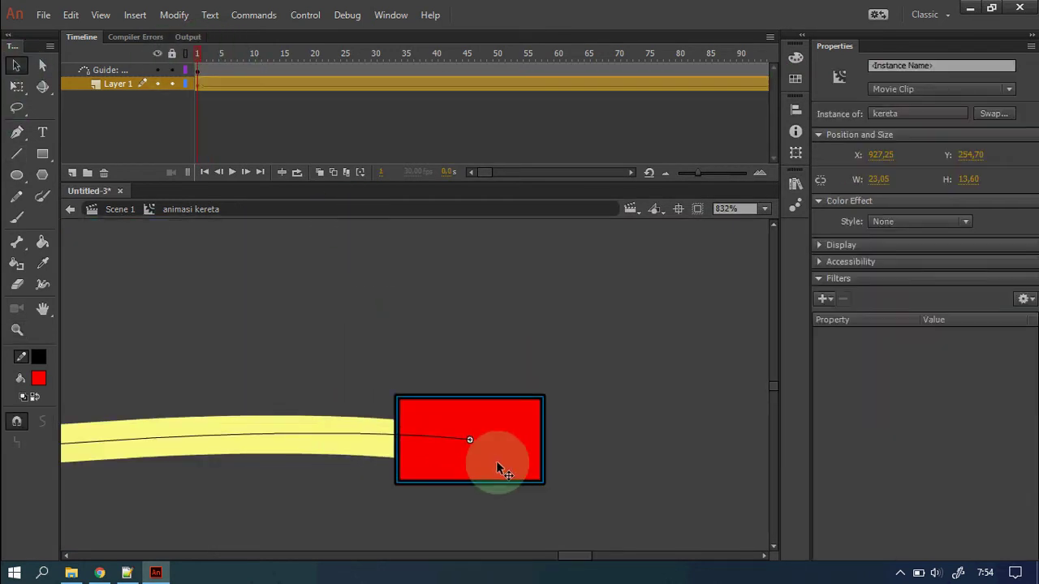
pyautogui.doubleClick(519, 455)
pyautogui.moveTo(510, 463); pyautogui.dragTo(506, 417)
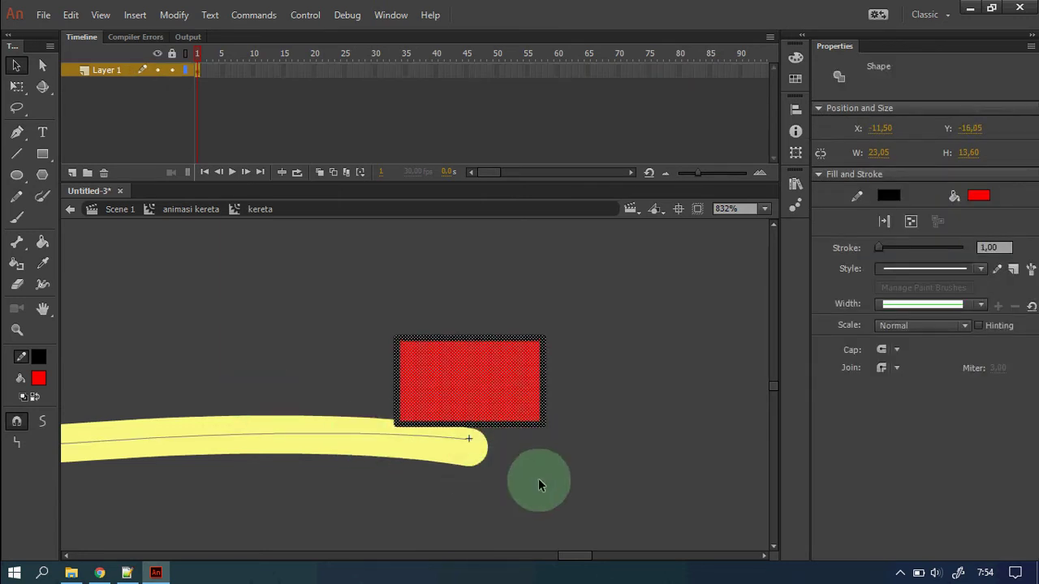
# Rotate the car shape slightly clockwise to match the slope at the track's right end, and test the movie
pyautogui.click(16, 86)
pyautogui.moveTo(558, 435); pyautogui.dragTo(587, 466)
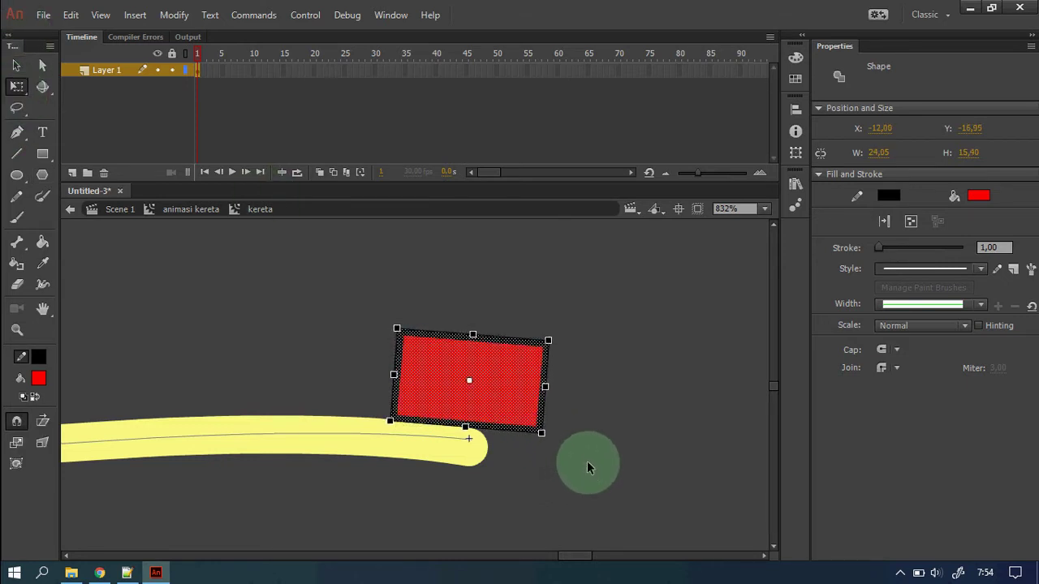
pyautogui.click(618, 460)
pyautogui.hotkey('ctrl', 'Return')
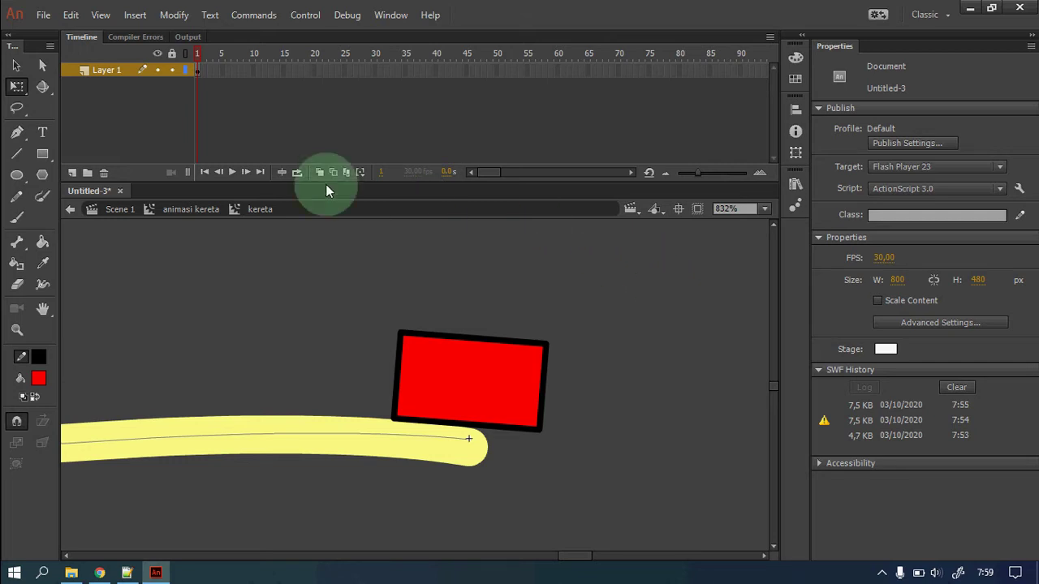
# Leave the kereta and animasi kereta symbols for Scene 1 and test the movie
pyautogui.click(206, 211)
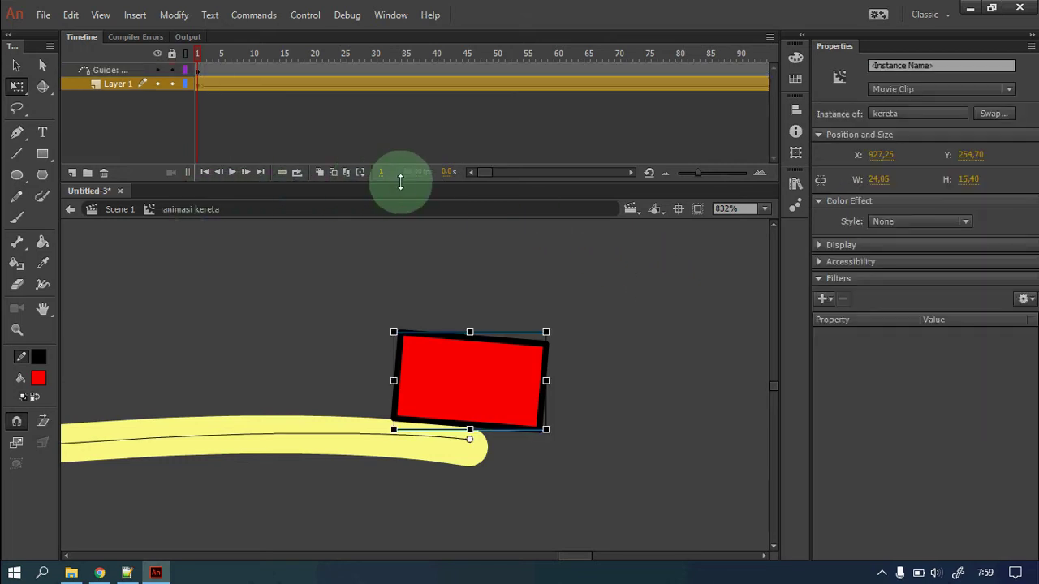
pyautogui.moveTo(486, 174); pyautogui.dragTo(529, 175)
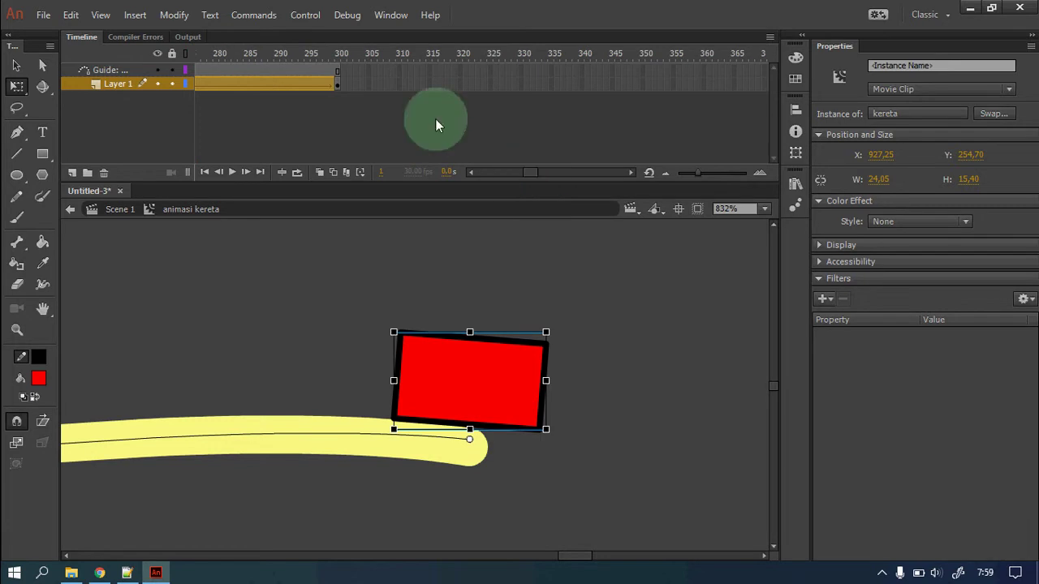
pyautogui.click(122, 210)
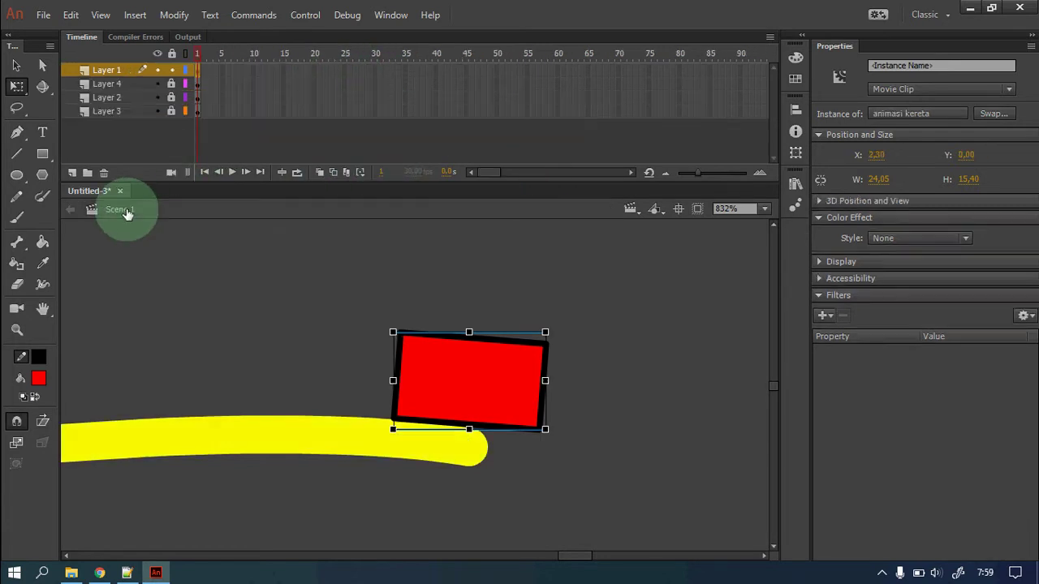
pyautogui.click(648, 373)
pyautogui.hotkey('ctrl', '2')
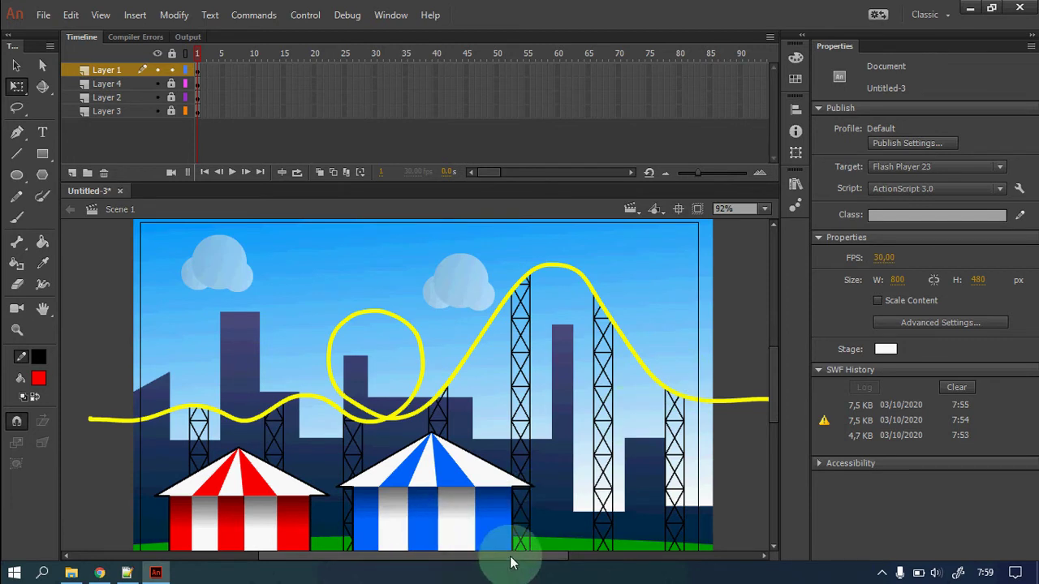
pyautogui.moveTo(510, 558); pyautogui.dragTo(547, 558)
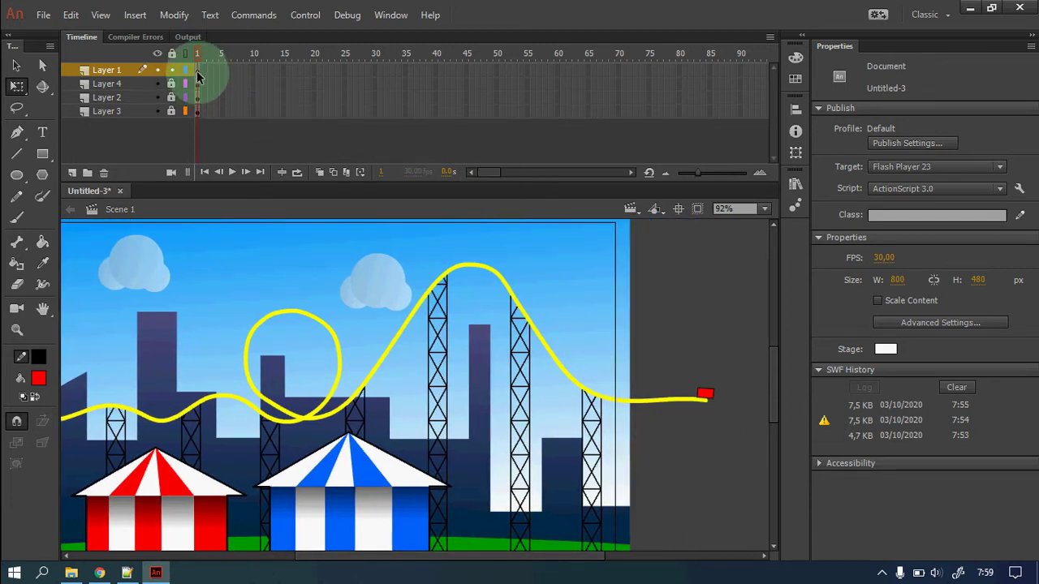
pyautogui.hotkey('ctrl', 'Return')
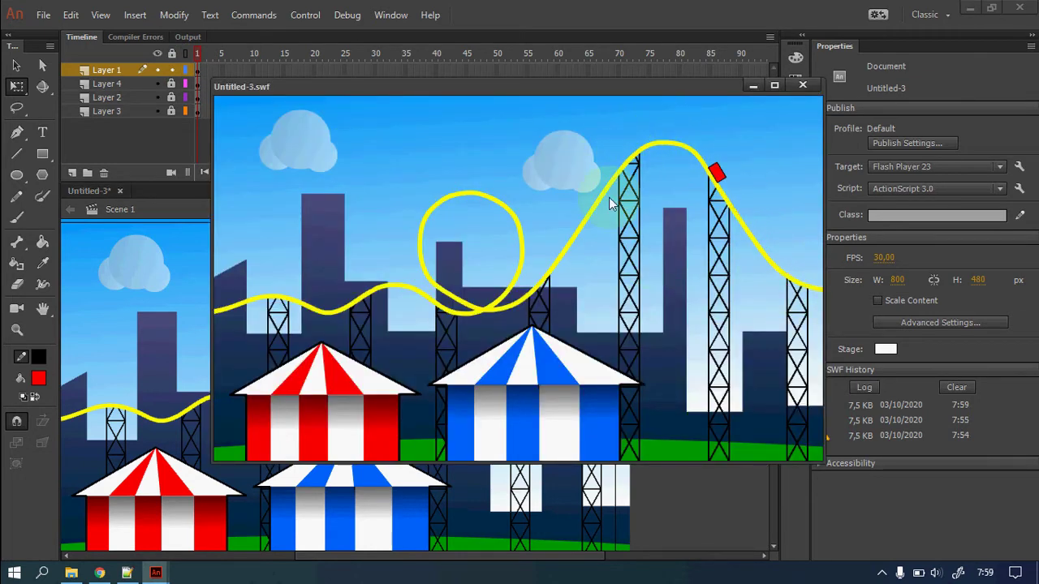
pyautogui.click(803, 85)
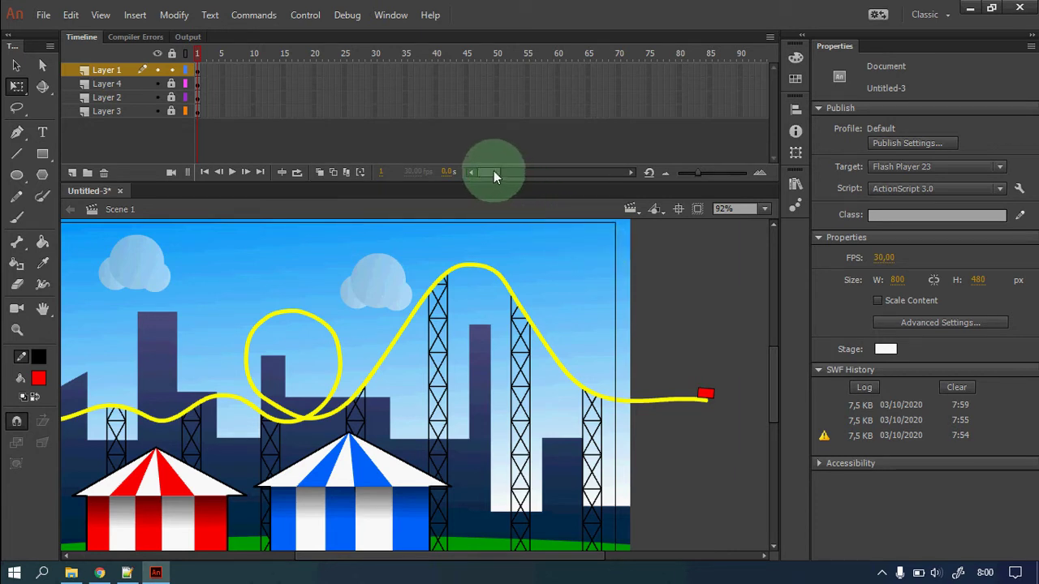
# Extend all four layers of Scene 1 to frame 300 by inserting frames
pyautogui.moveTo(493, 172); pyautogui.dragTo(557, 174)
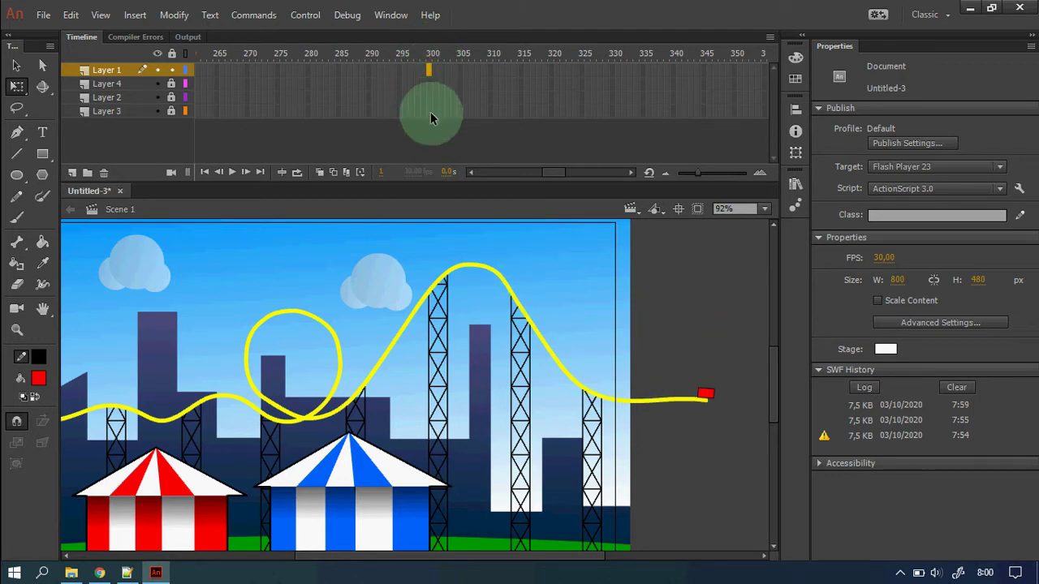
pyautogui.moveTo(431, 115); pyautogui.dragTo(430, 83)
pyautogui.rightClick(428, 86)
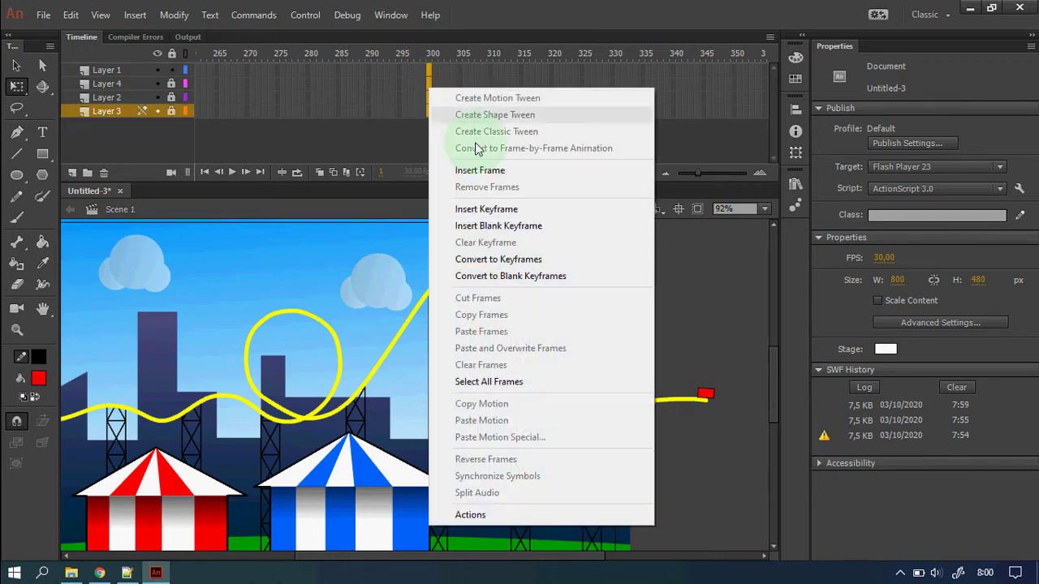
pyautogui.click(512, 174)
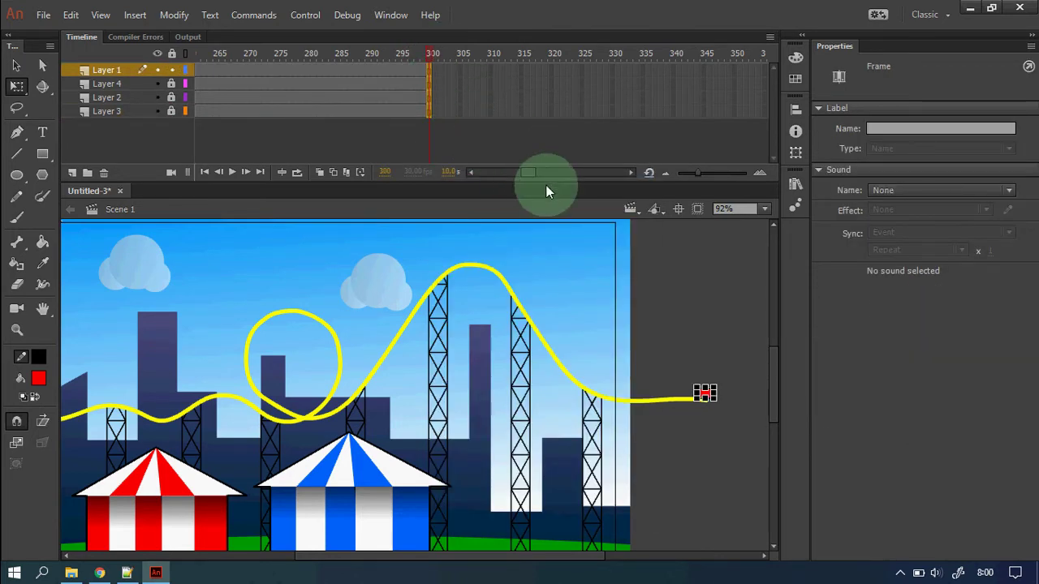
# Change the animasi kereta instance's behavior to Graphic and set its looping first frame to 1
pyautogui.moveTo(531, 173); pyautogui.dragTo(464, 168)
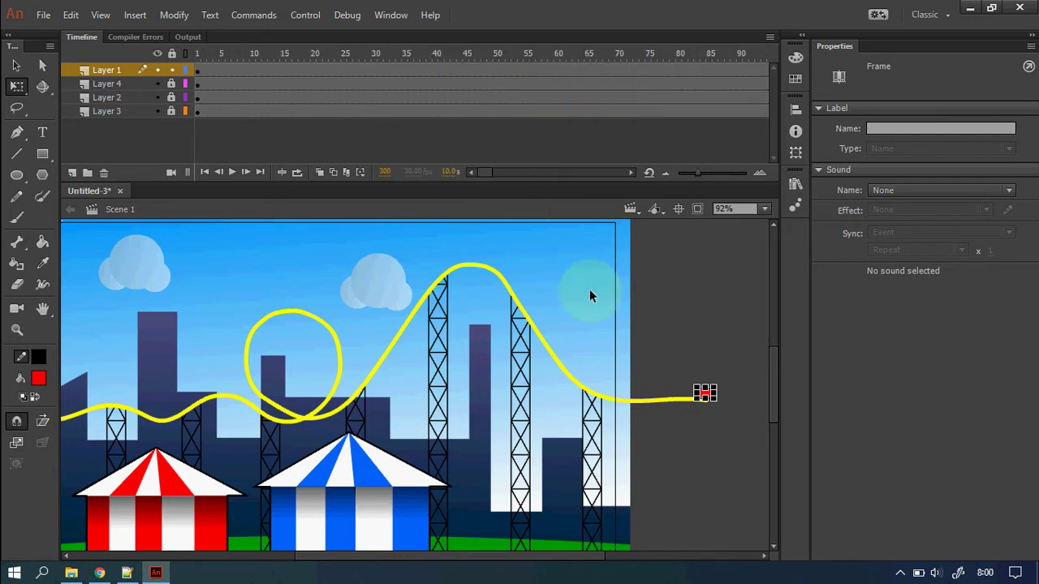
pyautogui.click(670, 316)
pyautogui.click(706, 394)
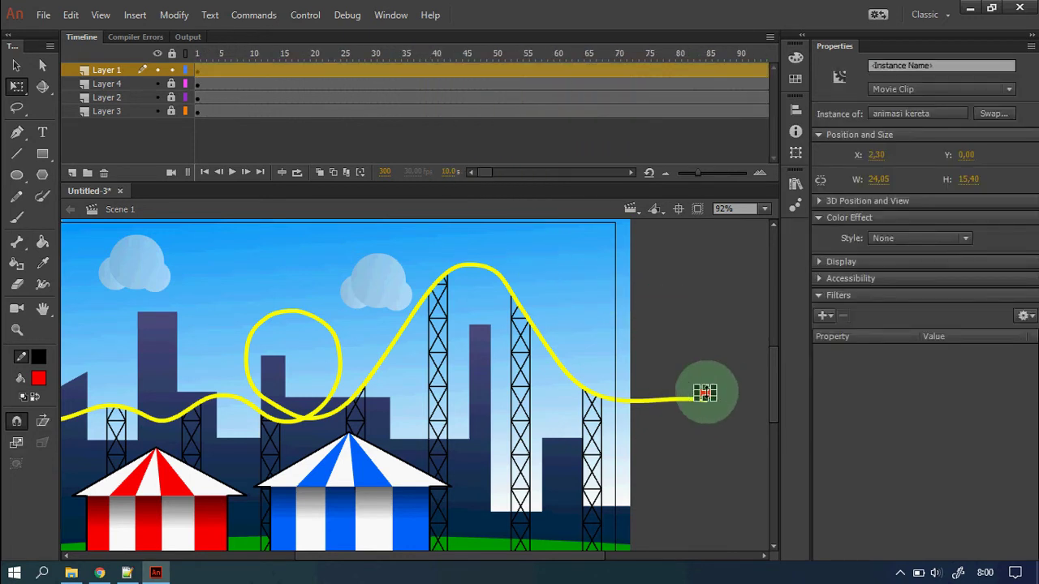
pyautogui.click(16, 64)
pyautogui.click(665, 403)
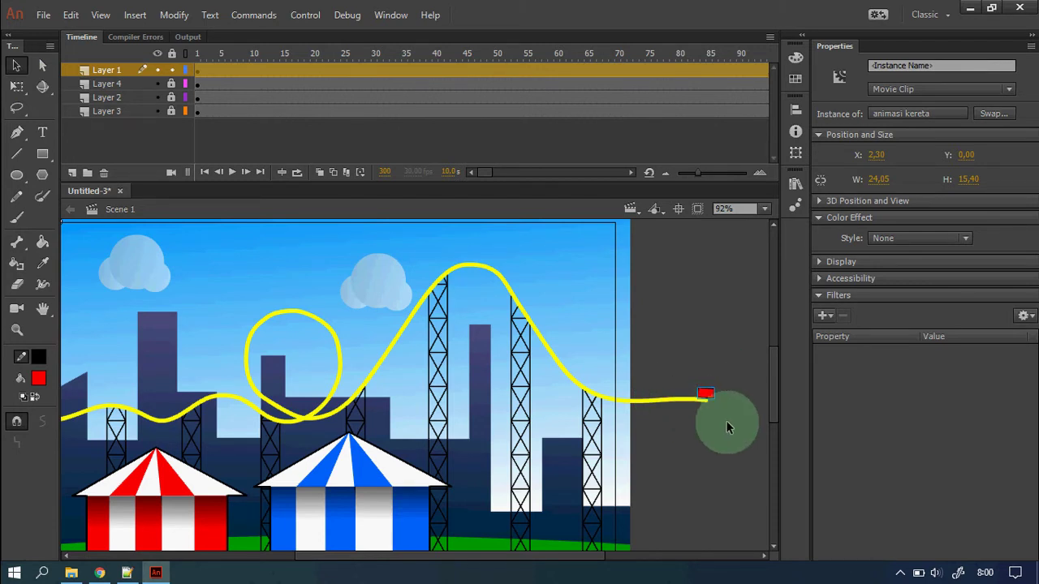
pyautogui.click(1009, 90)
pyautogui.click(924, 137)
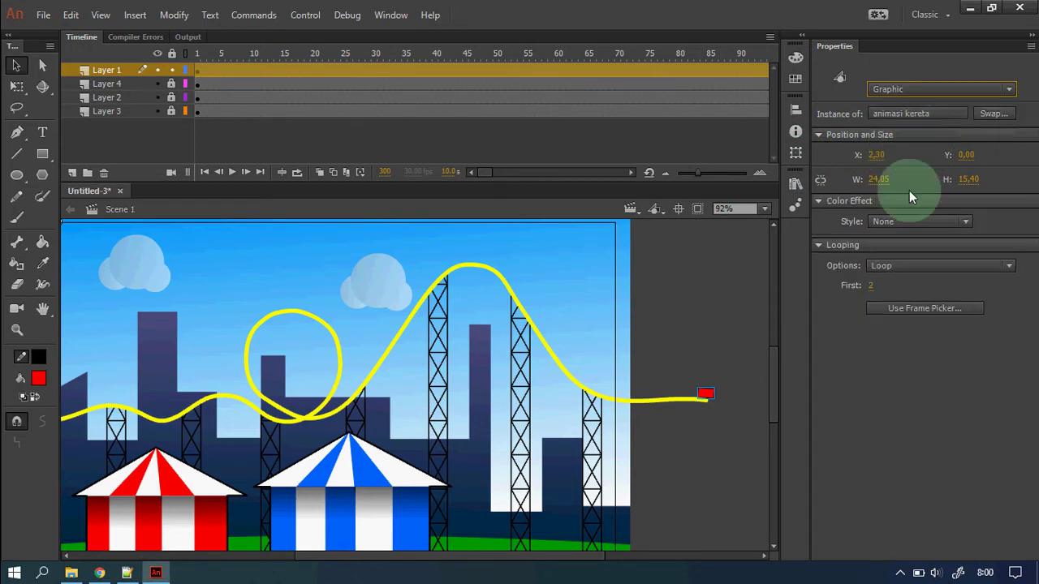
pyautogui.click(873, 285)
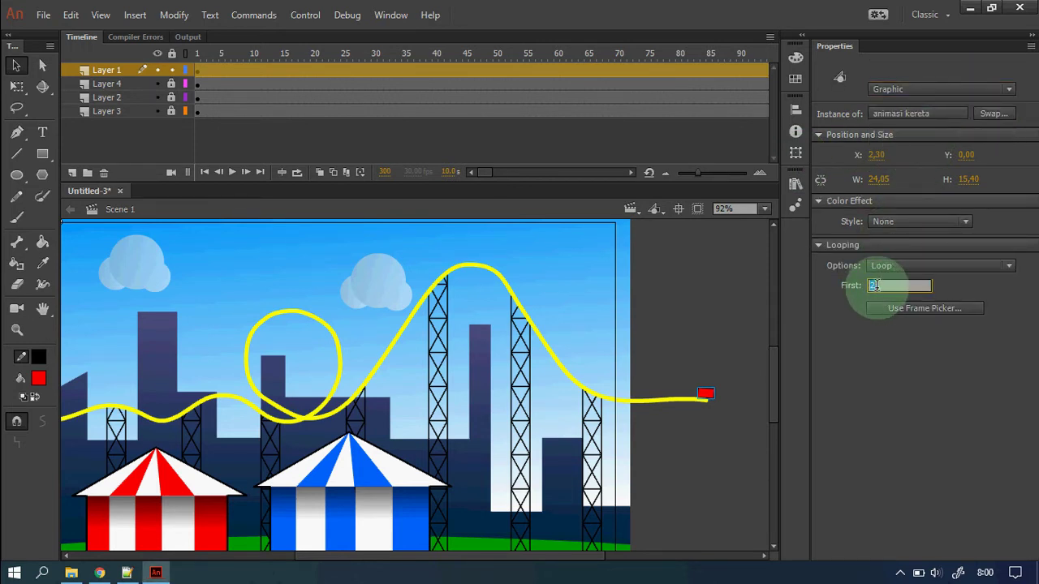
pyautogui.write('1')
pyautogui.click(905, 388)
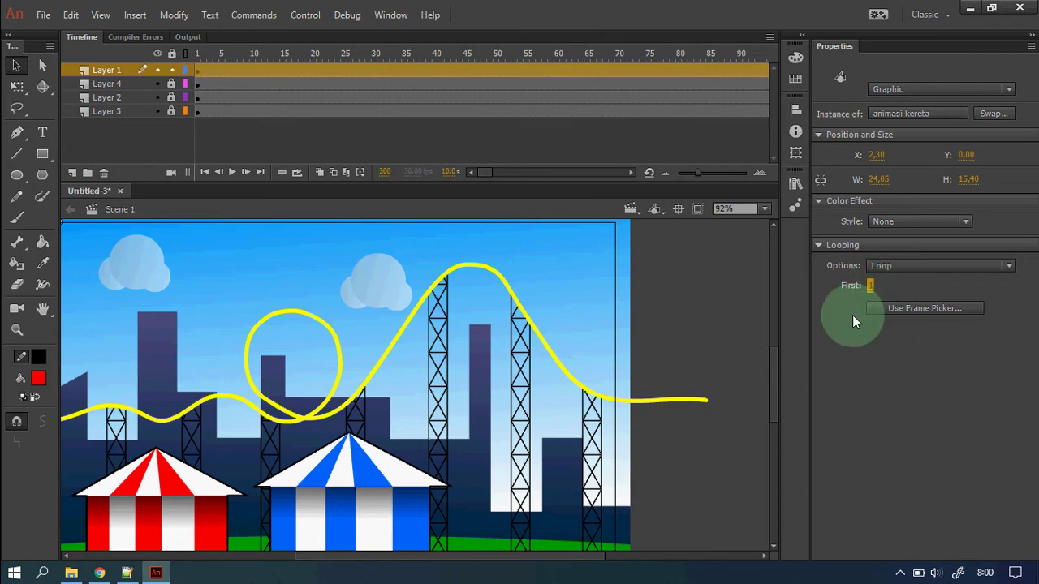
pyautogui.click(752, 357)
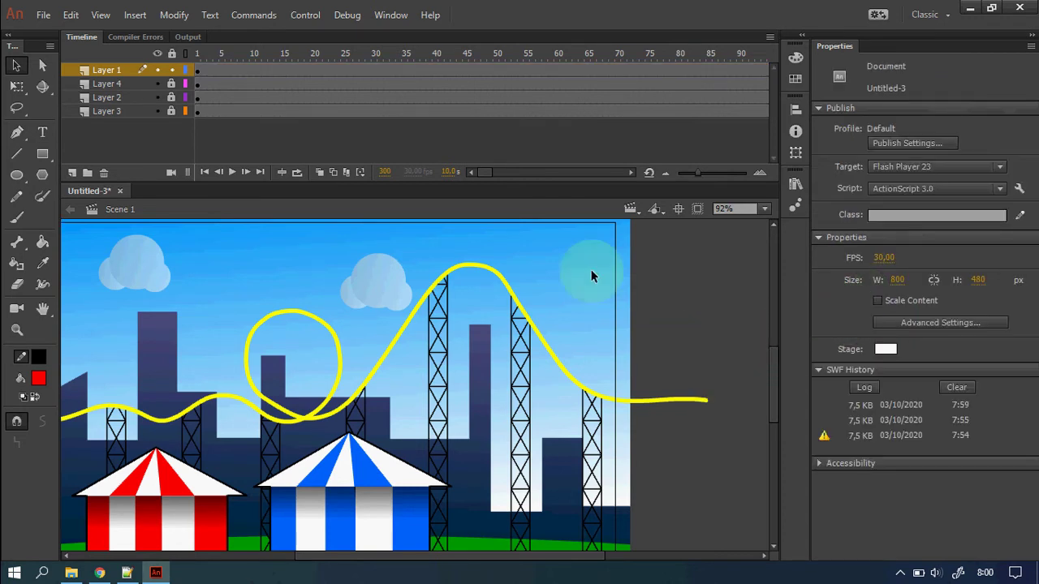
# Scrub the Scene 1 timeline from frame 1 to preview the Graphic car riding the track, and return to frame 1
pyautogui.click(197, 70)
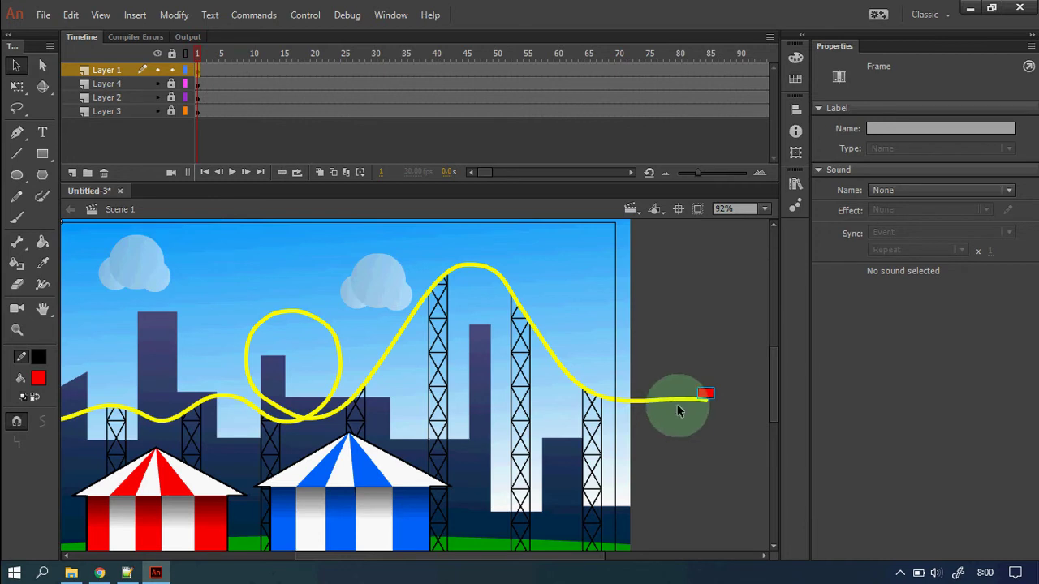
pyautogui.click(705, 396)
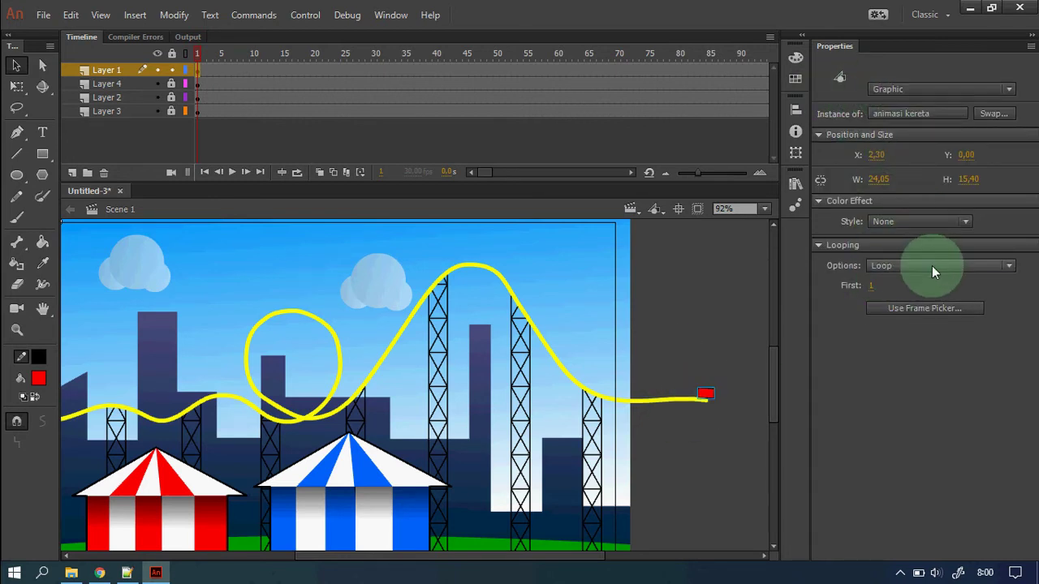
pyautogui.moveTo(196, 54); pyautogui.dragTo(374, 73)
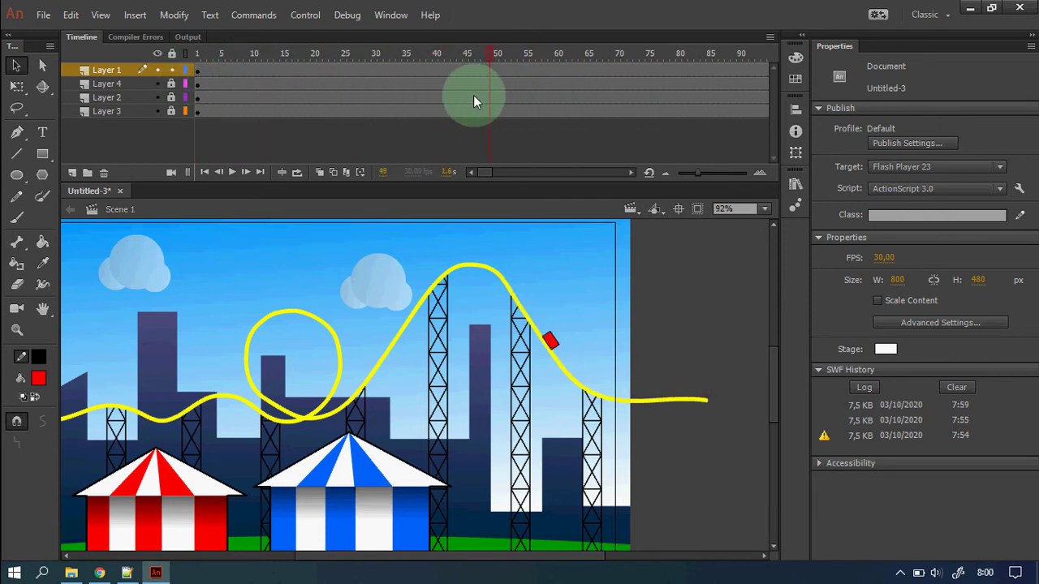
pyautogui.moveTo(279, 97); pyautogui.dragTo(231, 113)
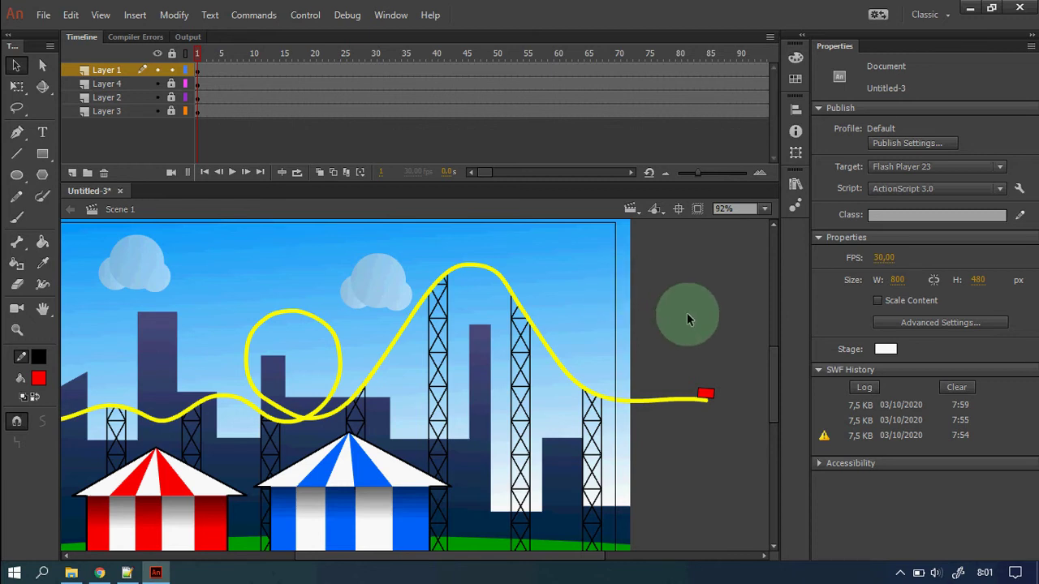
# Try a looping first frame of 20 on the car and scrub the timeline to preview its offset start
pyautogui.click(706, 395)
pyautogui.click(873, 287)
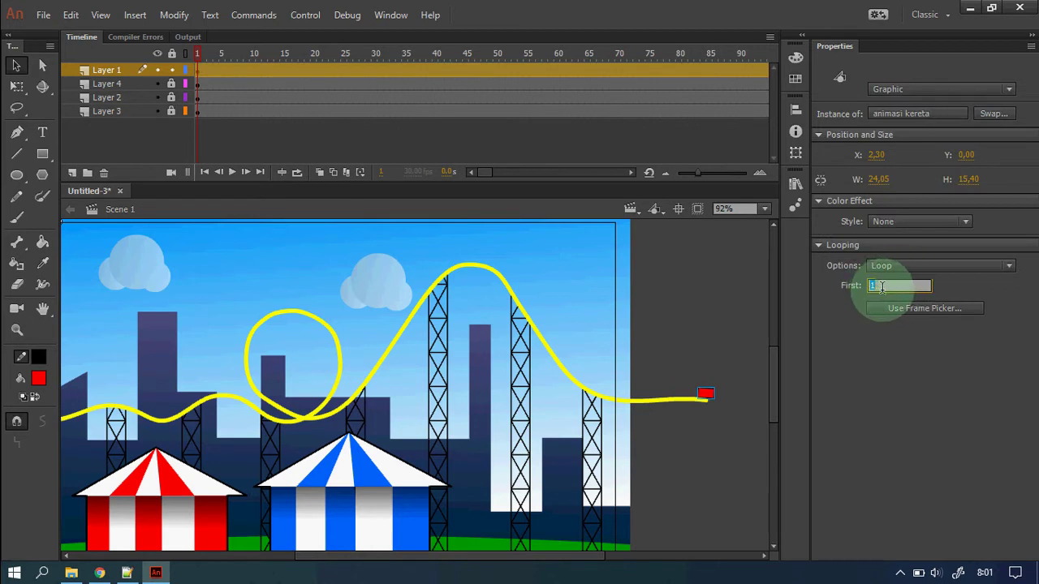
pyautogui.write('20')
pyautogui.press('Return')
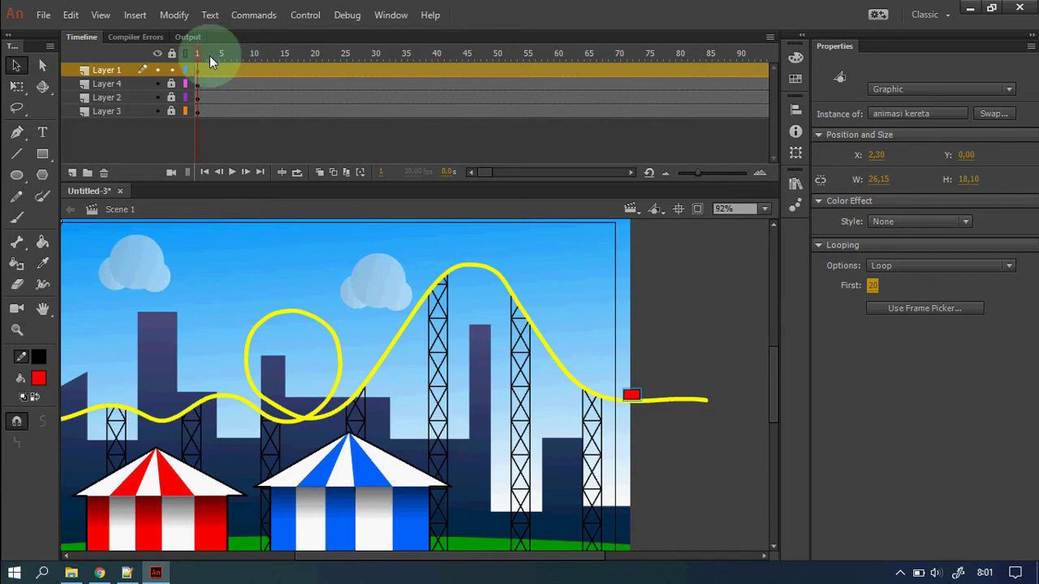
pyautogui.moveTo(210, 55); pyautogui.dragTo(325, 62)
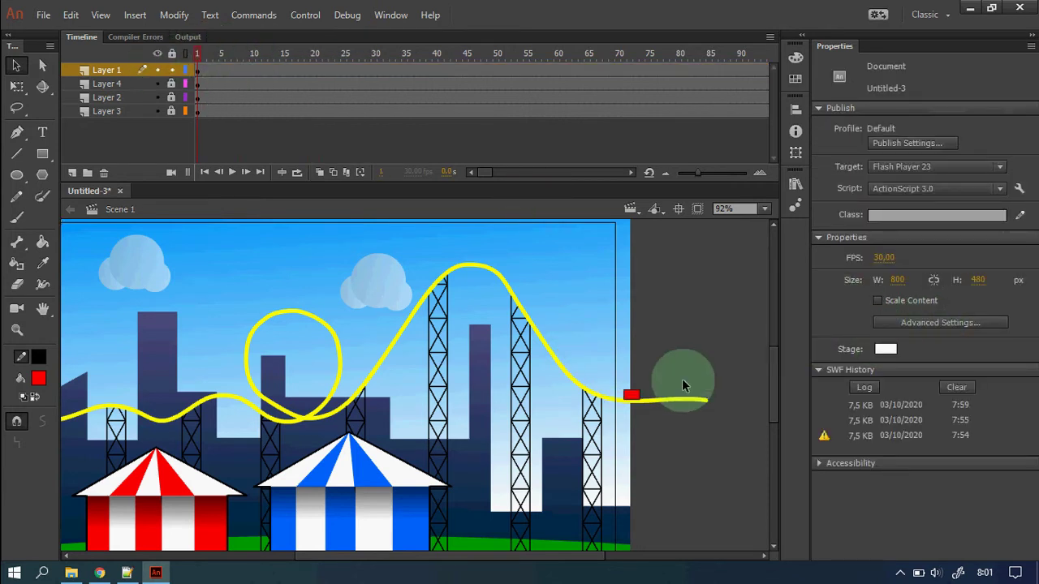
# Reset the car's looping first frame to 1
pyautogui.click(632, 395)
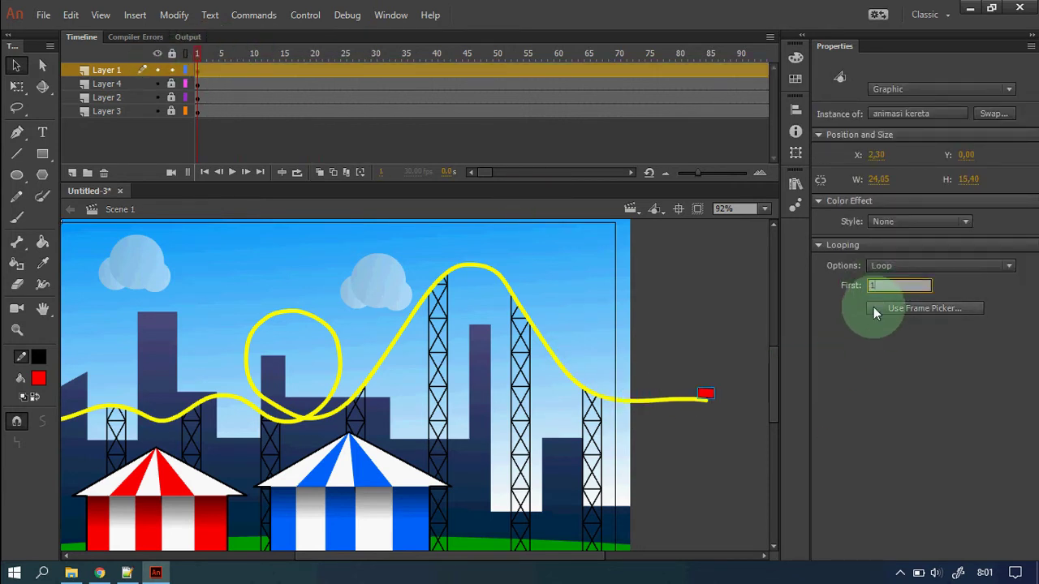
pyautogui.click(700, 328)
pyautogui.click(706, 395)
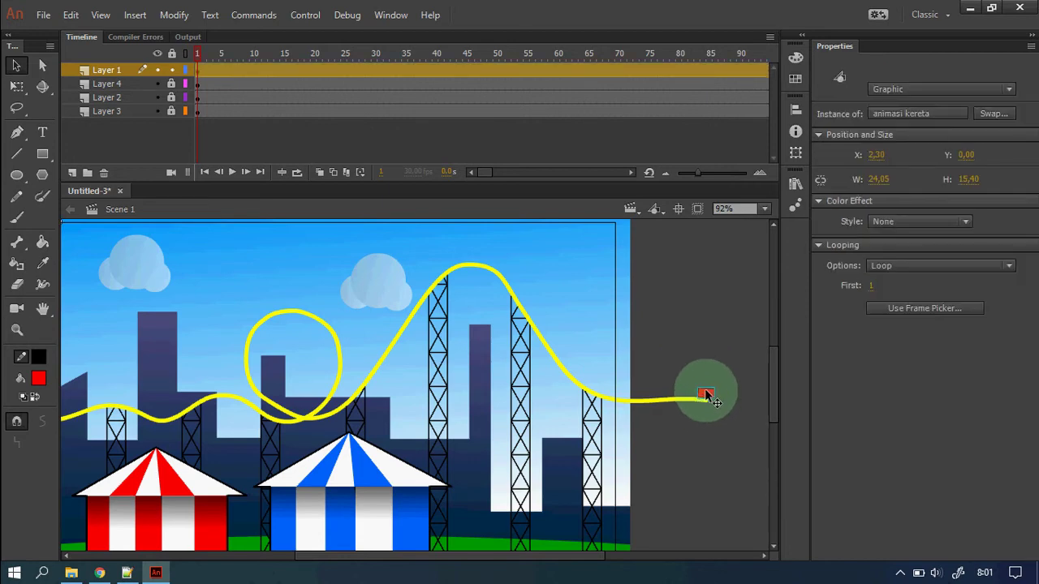
# Copy the car instance at the track's right end and paste the copy in place
pyautogui.rightClick(706, 395)
pyautogui.click(708, 396)
pyautogui.click(710, 397)
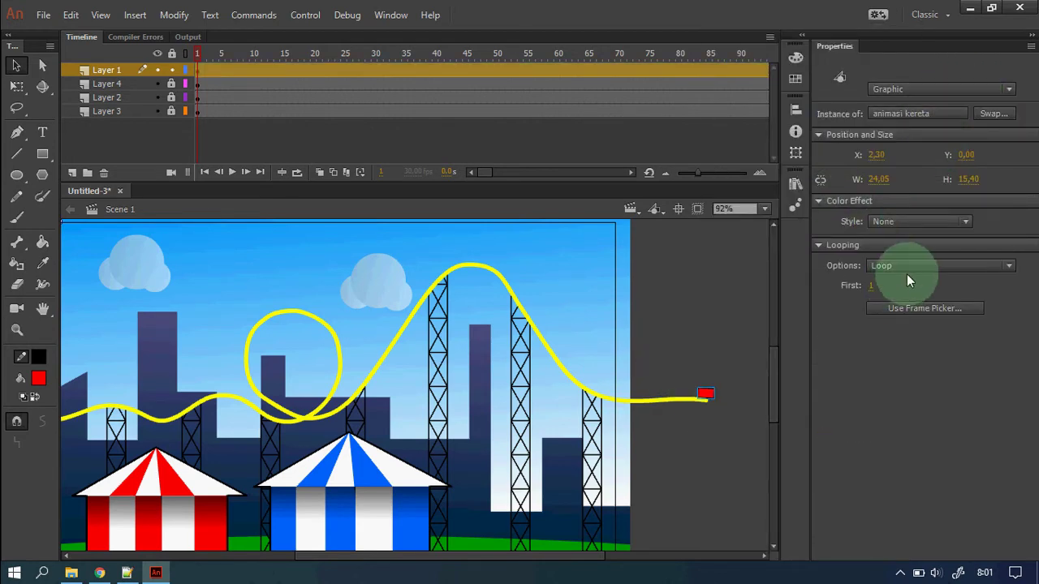
pyautogui.rightClick(706, 397)
pyautogui.click(756, 87)
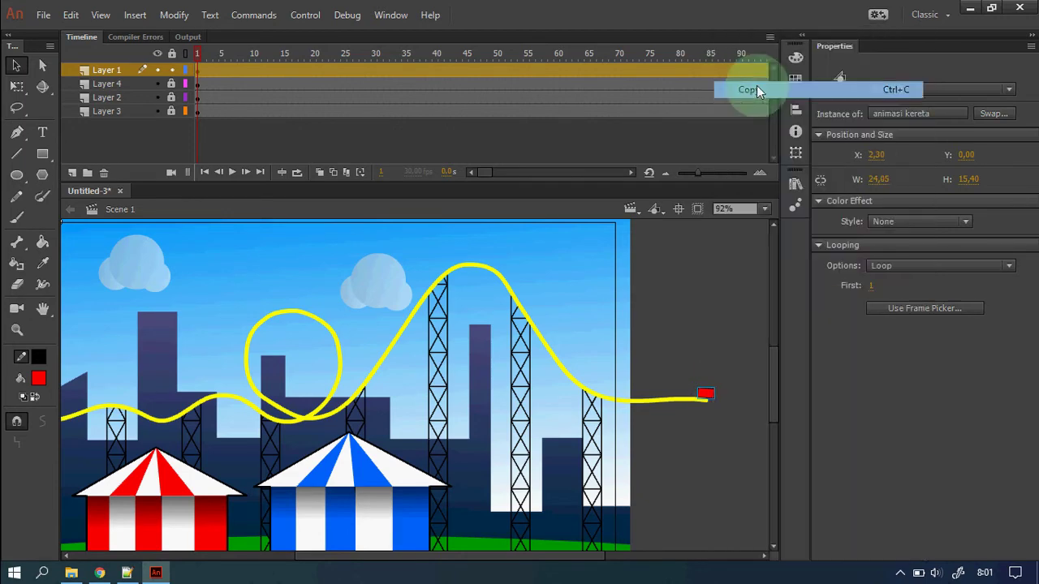
pyautogui.rightClick(675, 309)
pyautogui.click(728, 368)
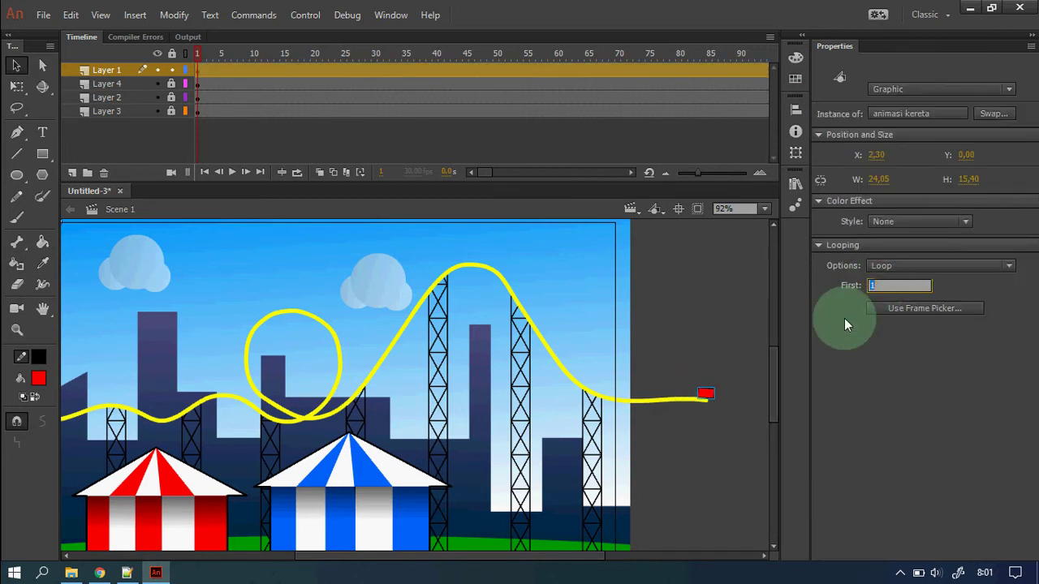
# Try looping first frames 3 and 4 on the pasted car while comparing it closely with the original car
pyautogui.write('3')
pyautogui.click(694, 392)
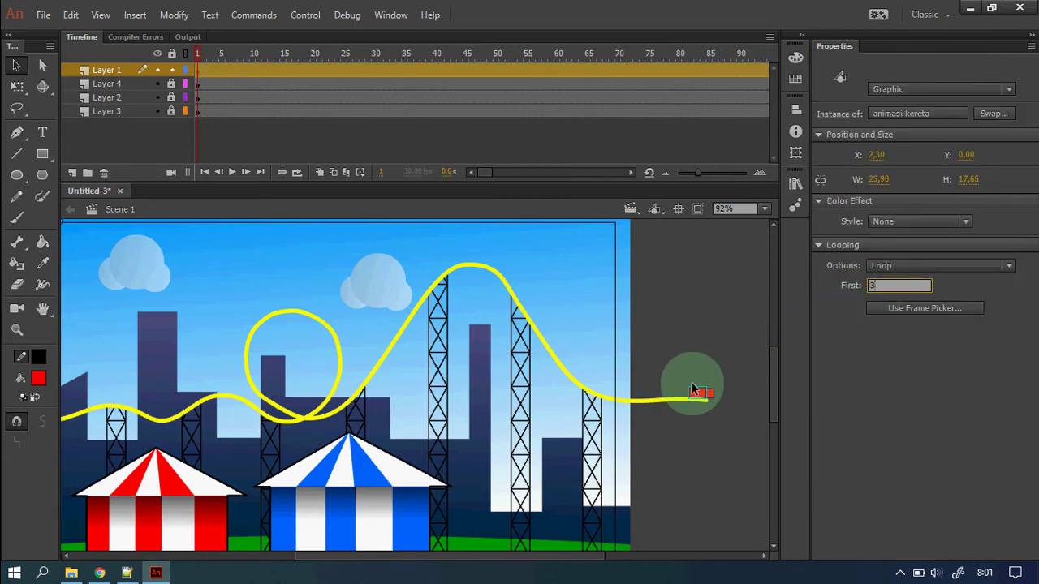
pyautogui.click(675, 379)
pyautogui.press('z')
pyautogui.moveTo(672, 367); pyautogui.dragTo(724, 414)
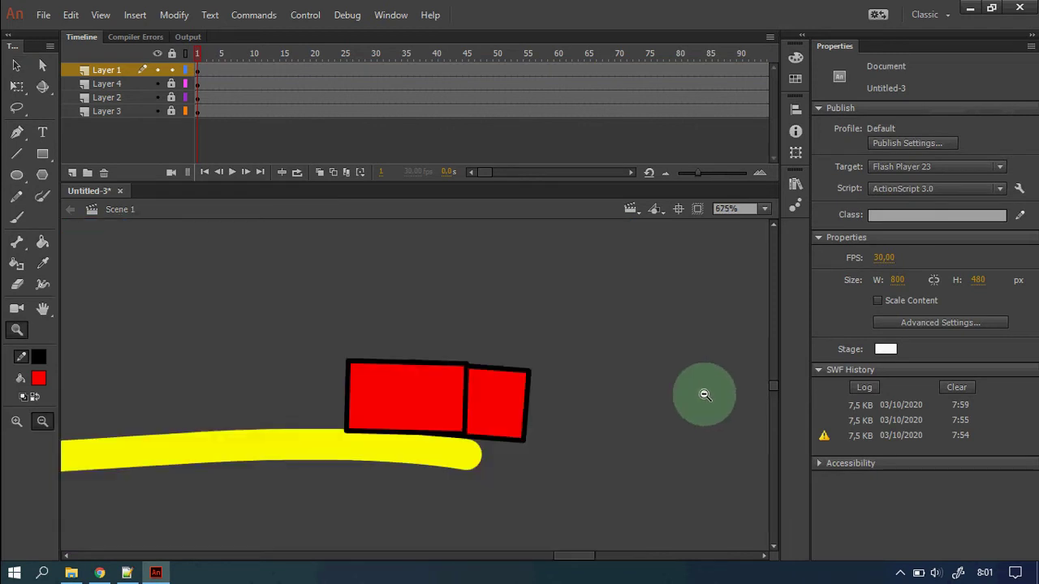
pyautogui.click(17, 65)
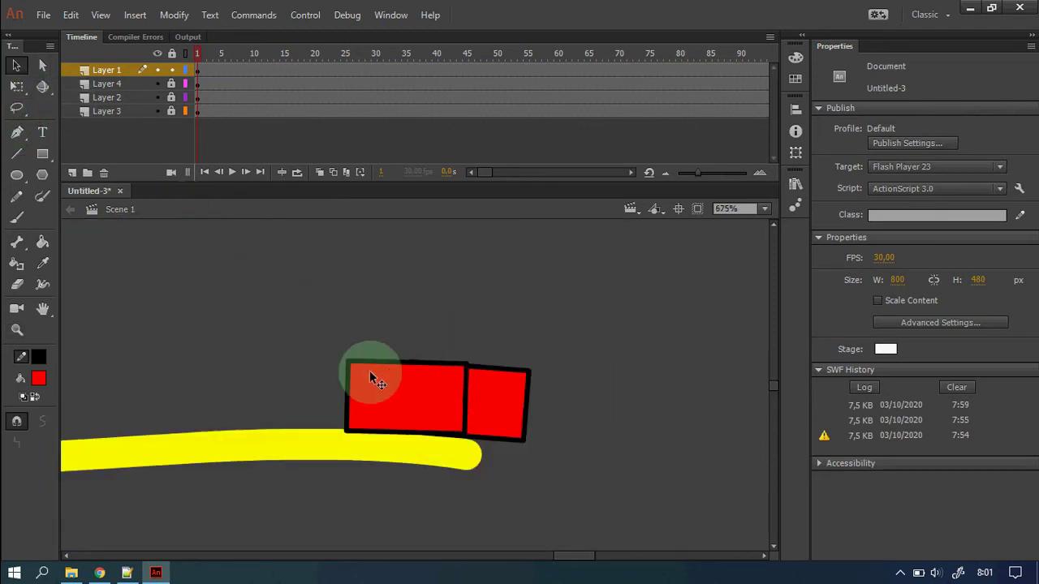
pyautogui.click(416, 402)
pyautogui.click(872, 286)
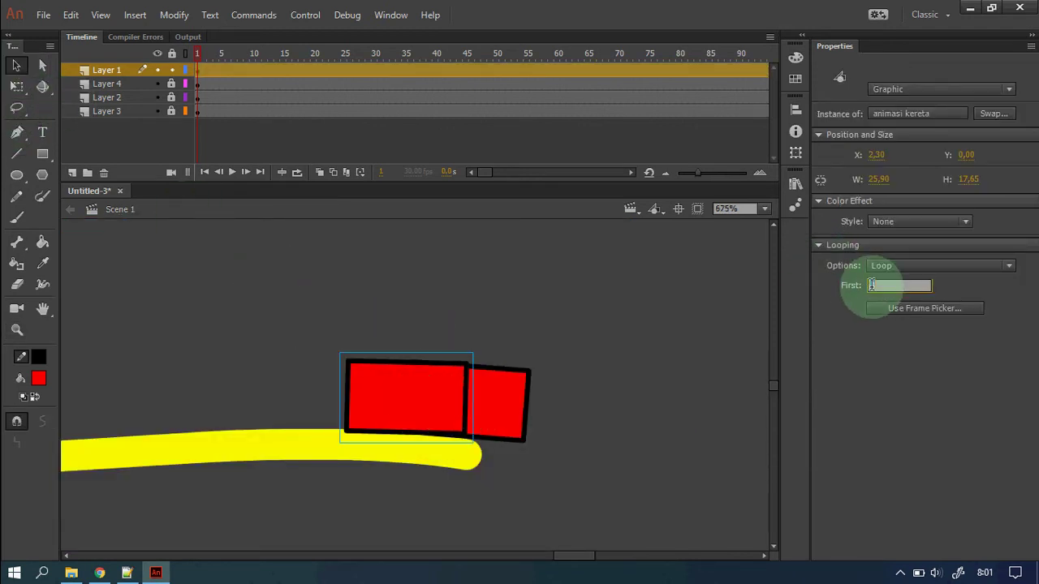
pyautogui.write('4')
pyautogui.press('Return')
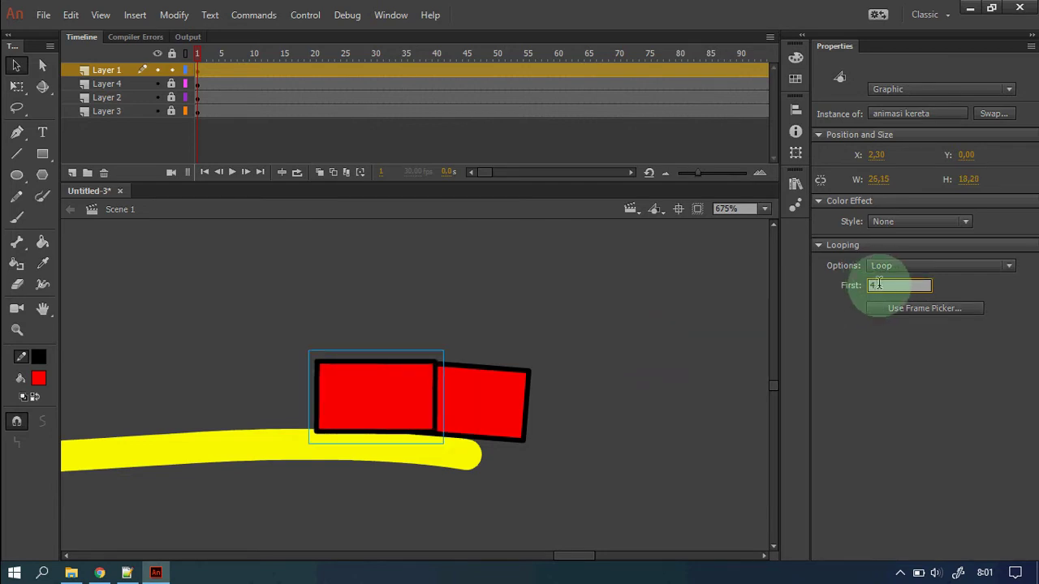
# Compare looping first frames 5 and 6 on the pasted car and settle on 5 so it adjoins the first car
pyautogui.write('5')
pyautogui.press('Return')
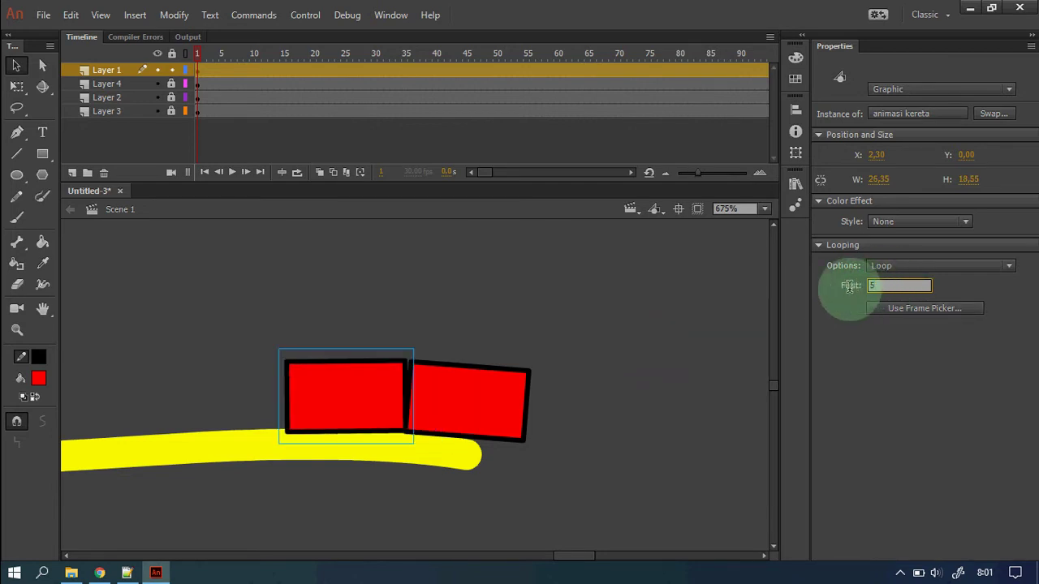
pyautogui.click(869, 284)
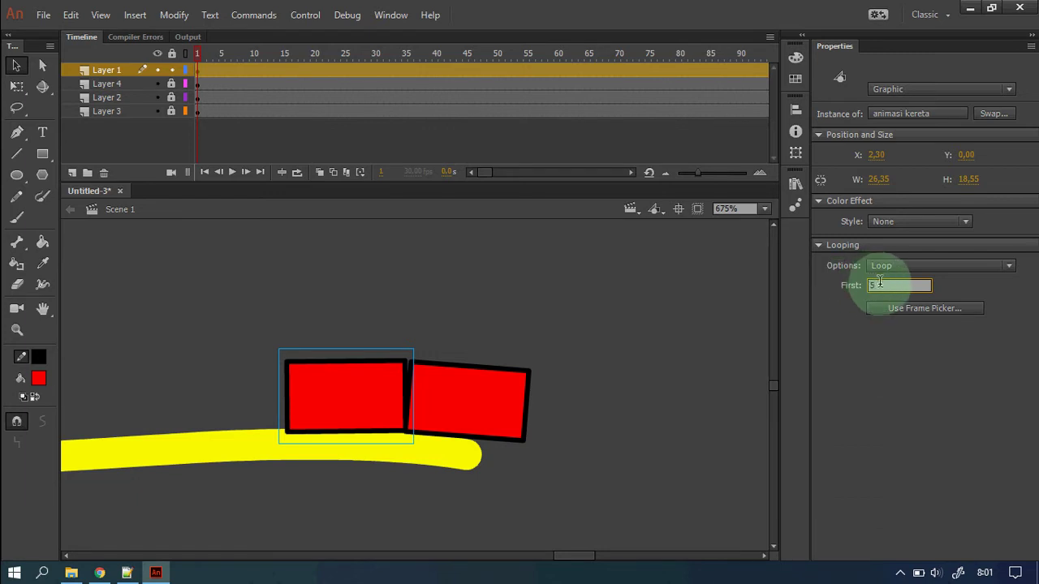
pyautogui.write('6')
pyautogui.press('Return')
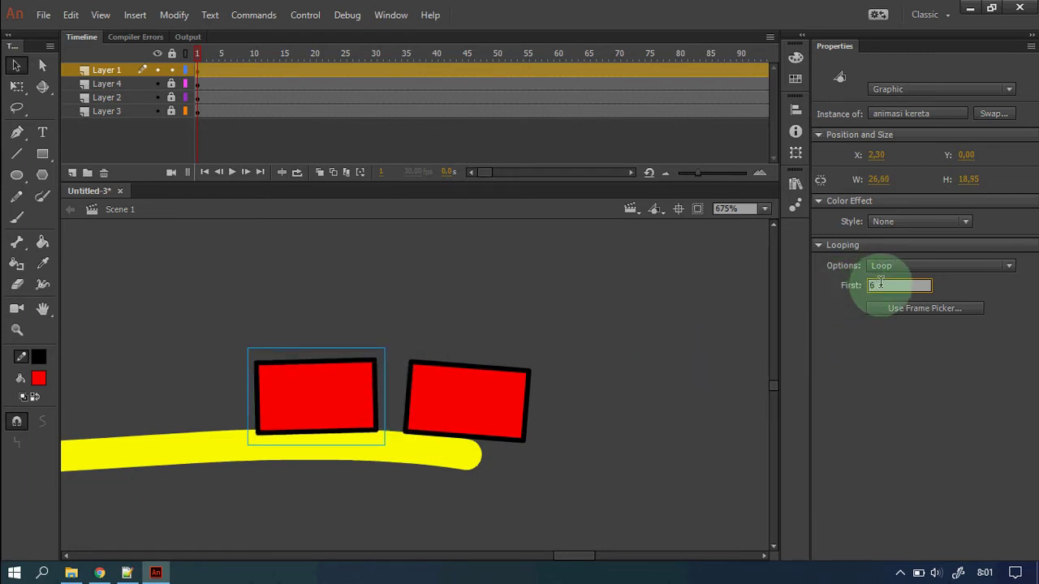
pyautogui.moveTo(881, 283); pyautogui.dragTo(854, 286)
pyautogui.click(644, 347)
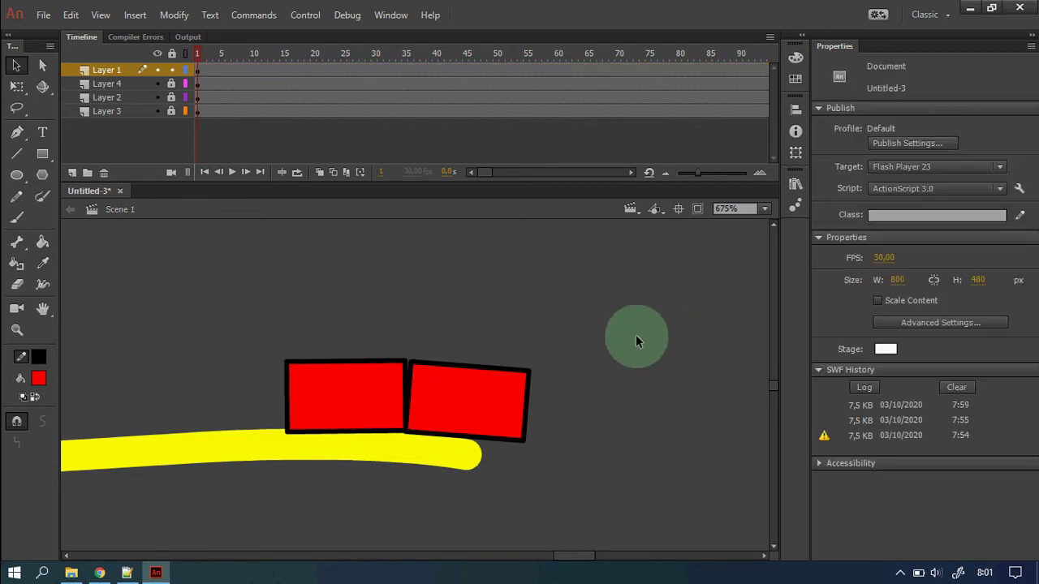
# Paste a third car in place with looping first frame 9, and check the looping settings of all three cars
pyautogui.rightClick(635, 298)
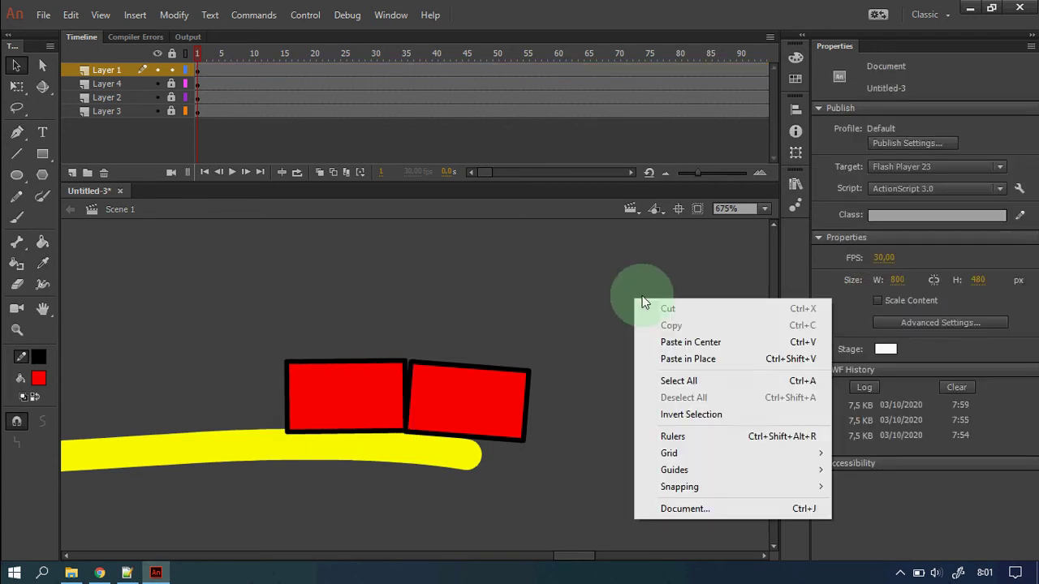
pyautogui.click(719, 360)
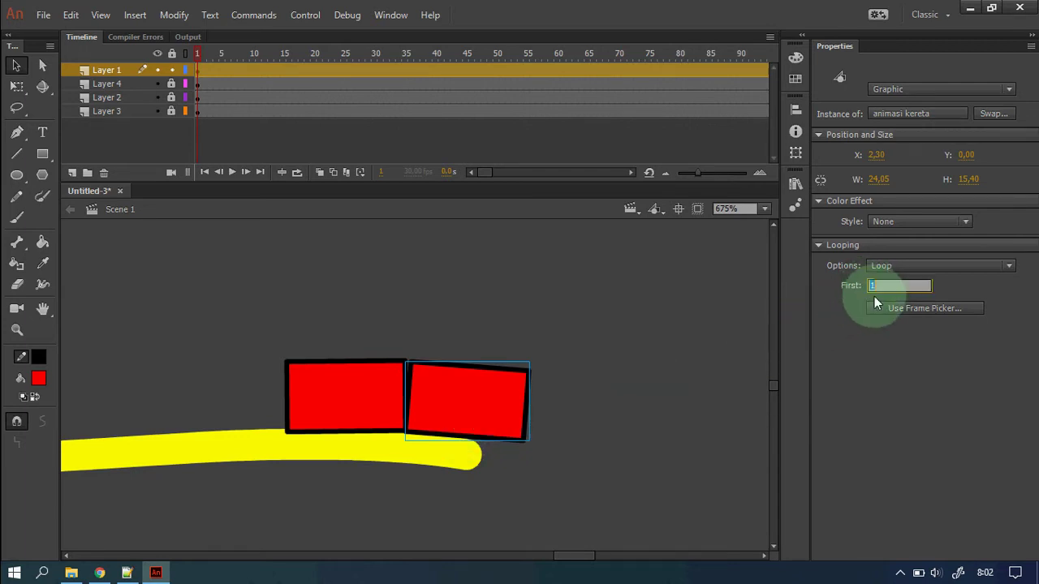
pyautogui.write('10')
pyautogui.press('Return')
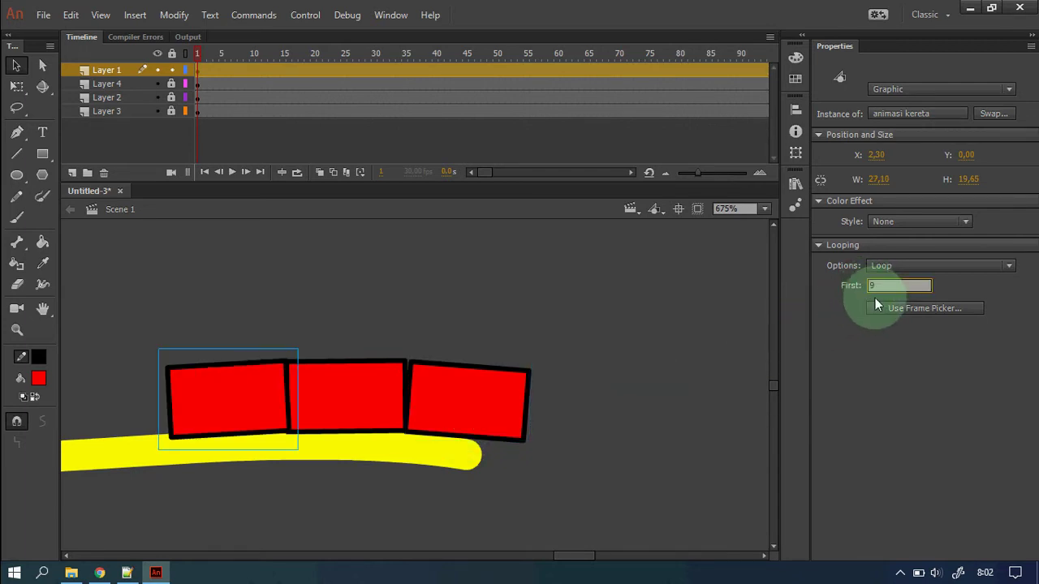
pyautogui.click(578, 417)
pyautogui.click(461, 416)
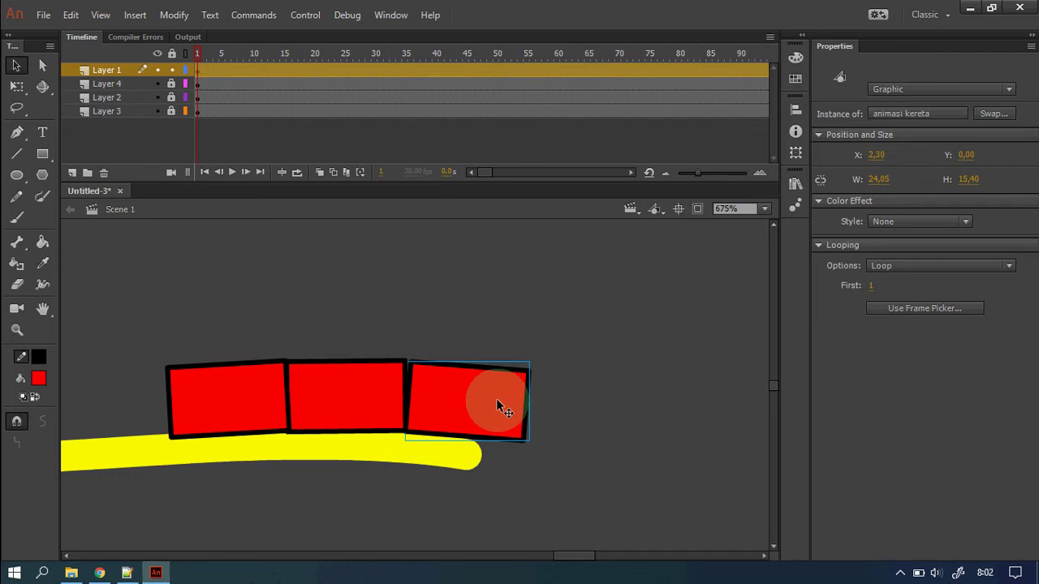
pyautogui.click(332, 401)
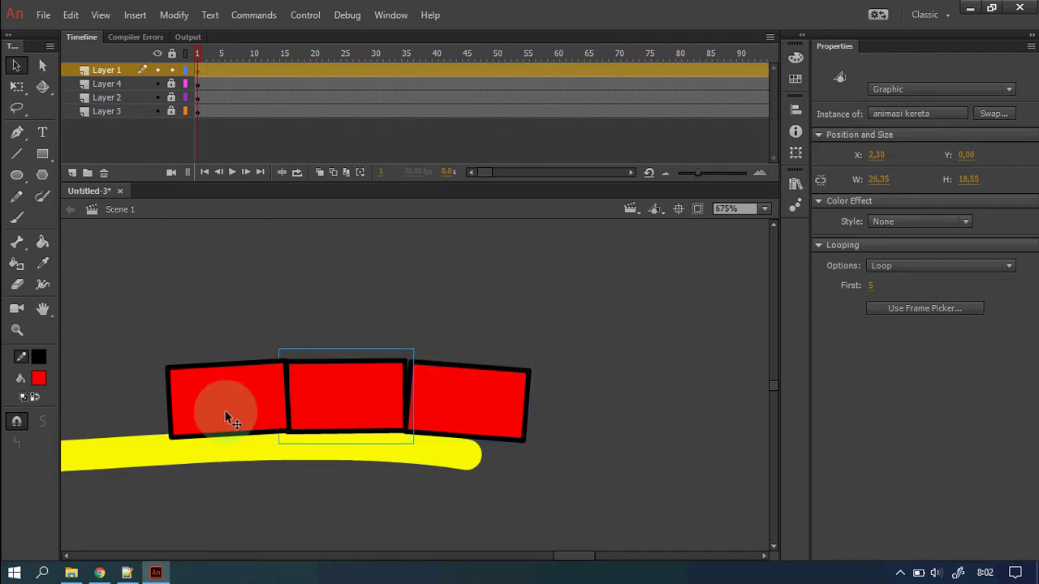
pyautogui.click(225, 412)
pyautogui.click(493, 451)
# Paste a fourth car in place and offset its looping first frame so it adjoins the third car
pyautogui.press('z')
pyautogui.click(330, 406)
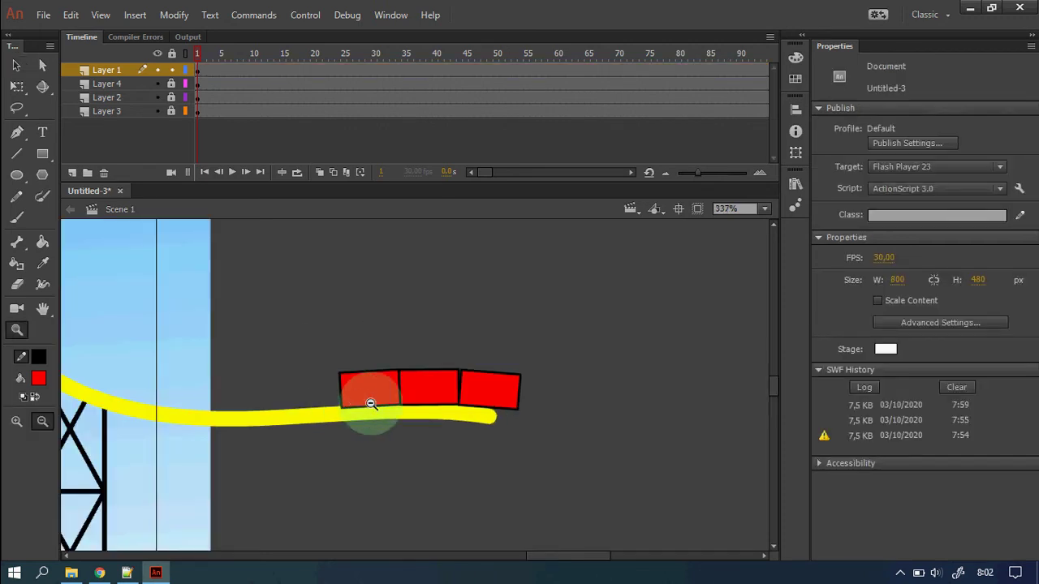
pyautogui.click(18, 66)
pyautogui.rightClick(577, 301)
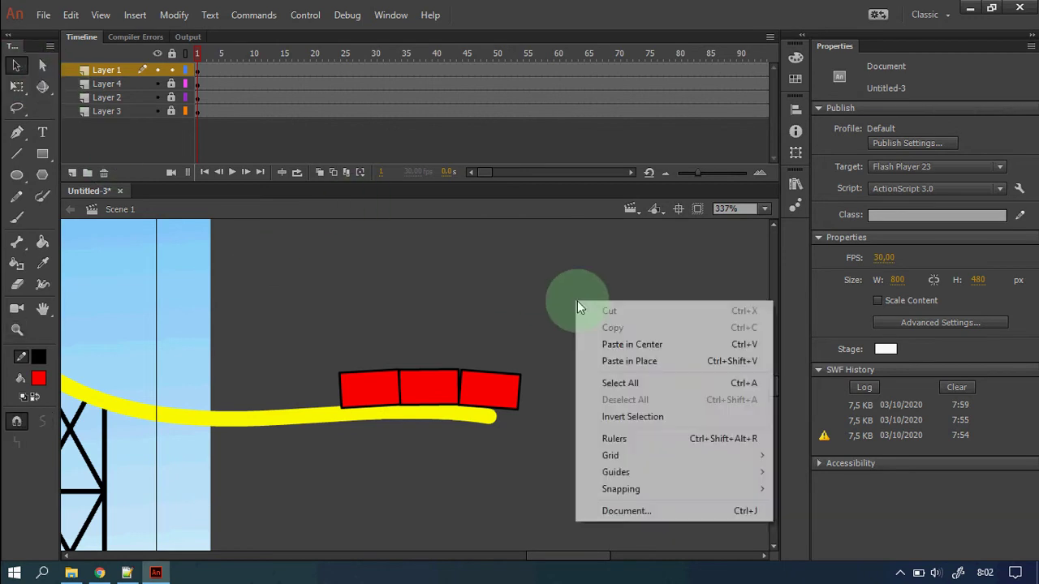
pyautogui.click(645, 362)
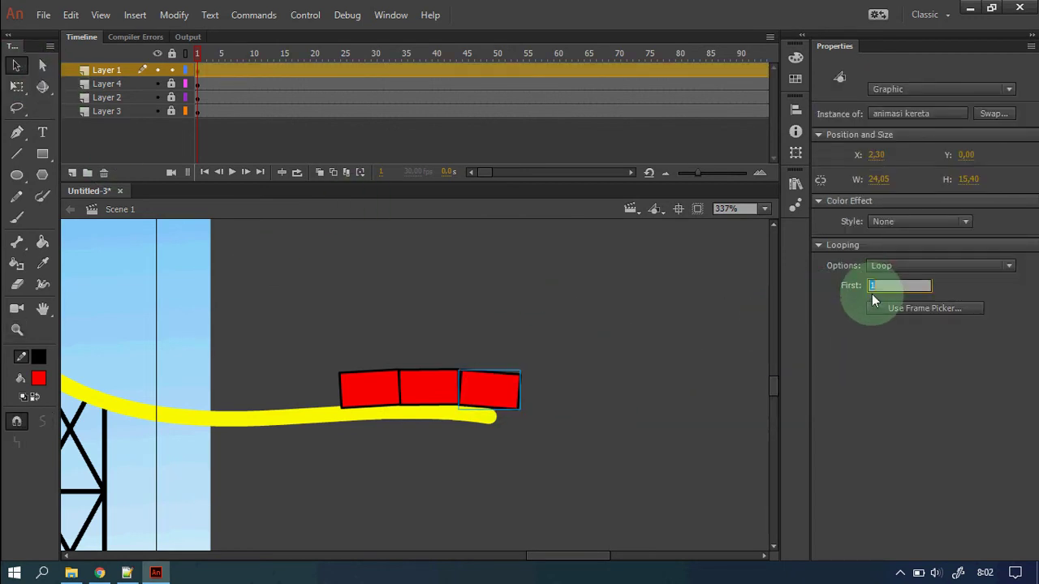
pyautogui.write('2')
pyautogui.press('Return')
pyautogui.click(612, 362)
# Paste a fifth car in place and set its looping first frame to 17
pyautogui.rightClick(598, 365)
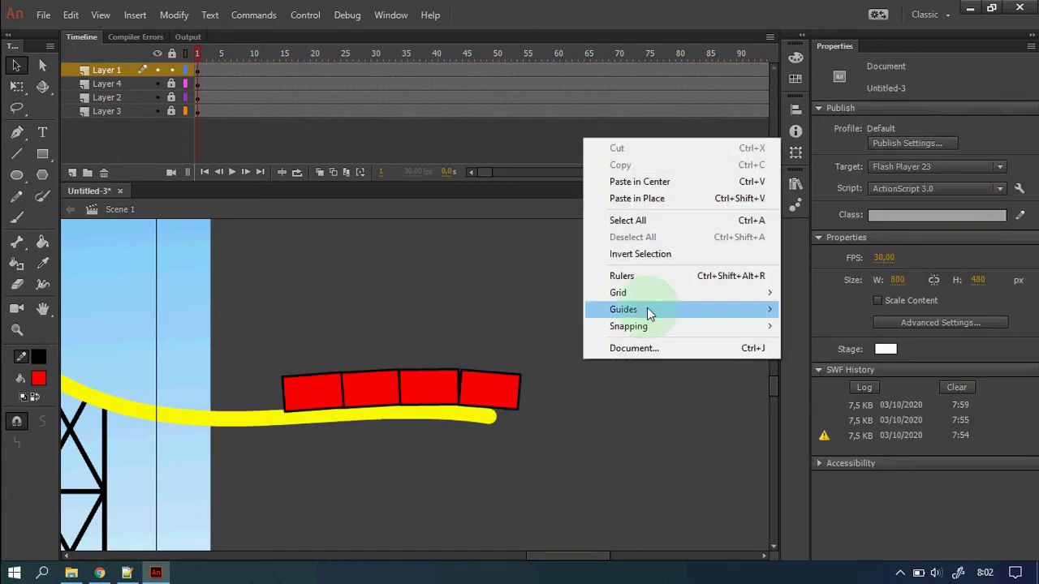
pyautogui.click(674, 198)
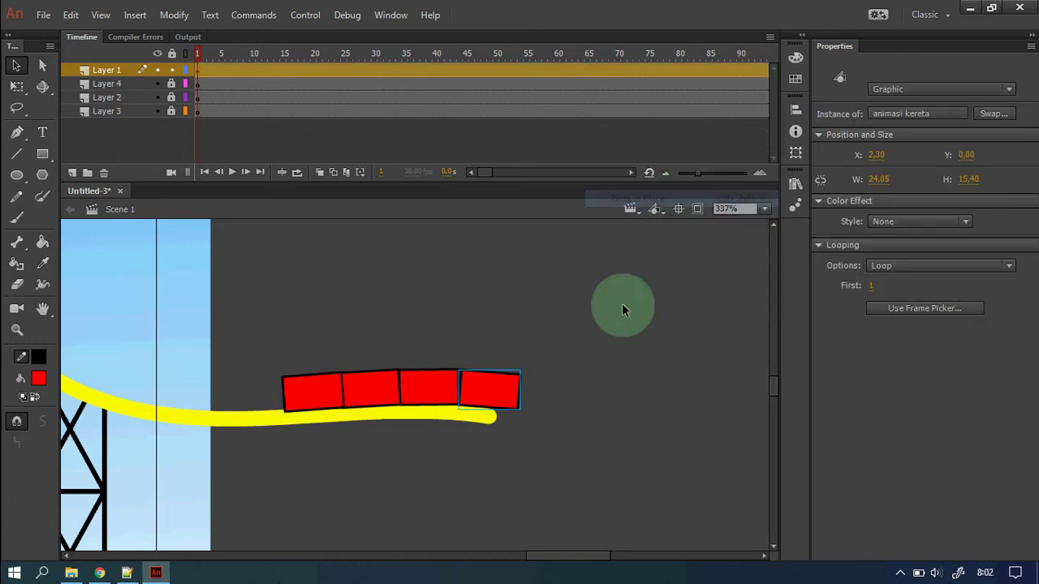
pyautogui.click(871, 285)
pyautogui.write('17')
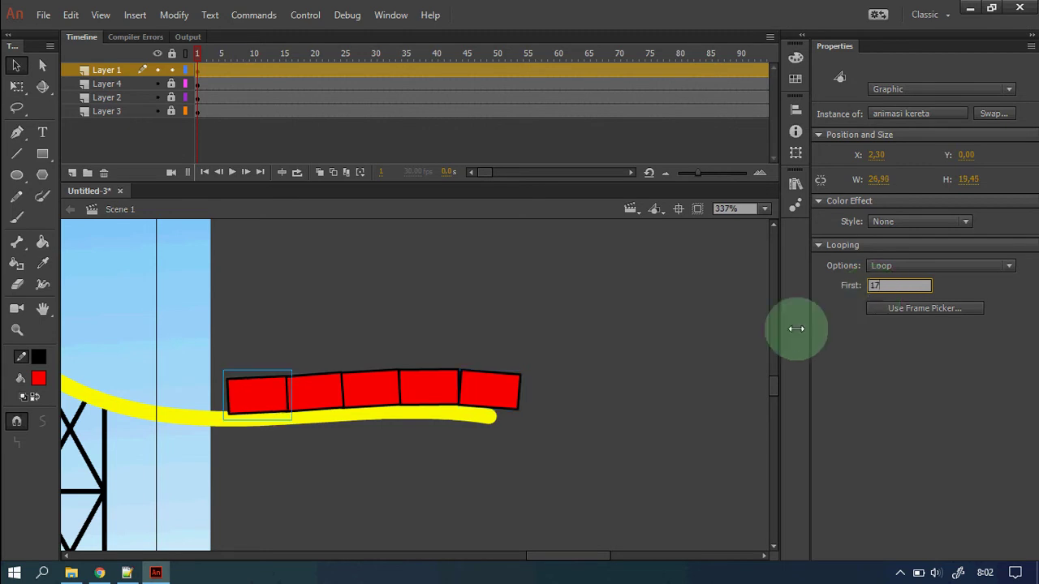
pyautogui.click(548, 416)
# Paste a sixth car in place and set its looping first frame to 21
pyautogui.rightClick(591, 321)
pyautogui.click(648, 380)
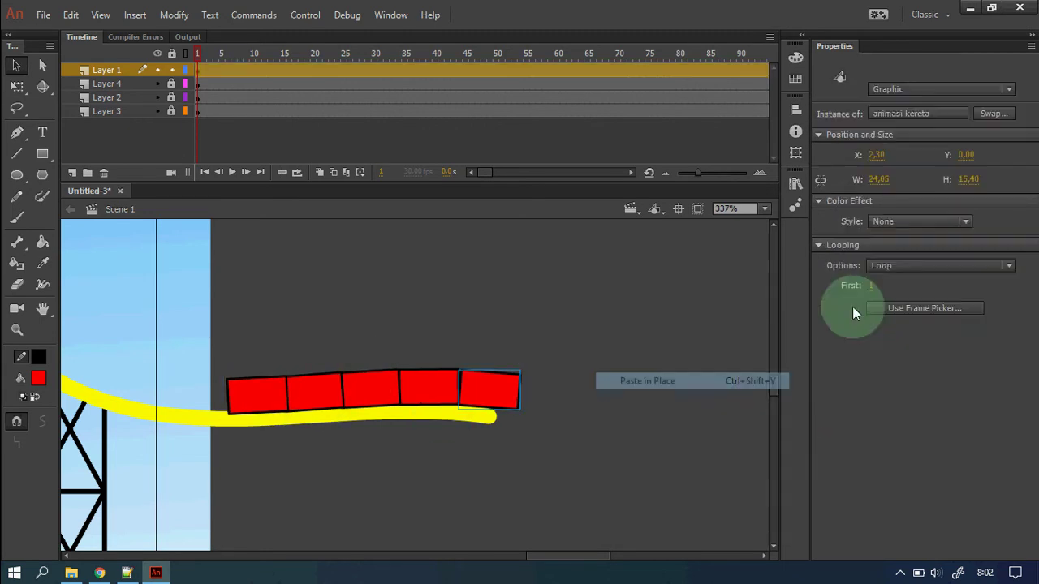
pyautogui.click(878, 285)
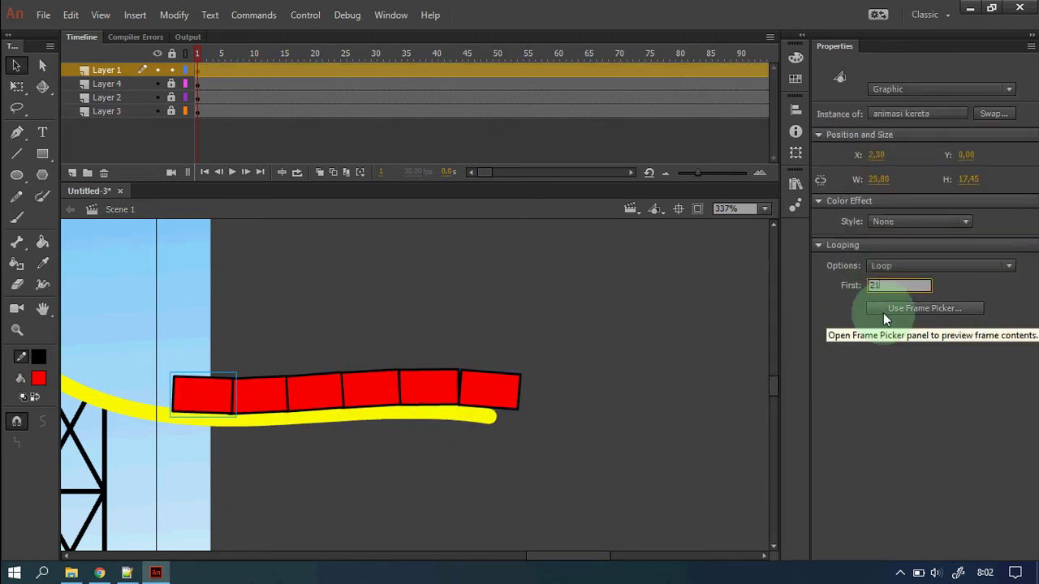
pyautogui.click(563, 389)
# Paste a seventh car in place and set its looping first frame to 25
pyautogui.rightClick(563, 389)
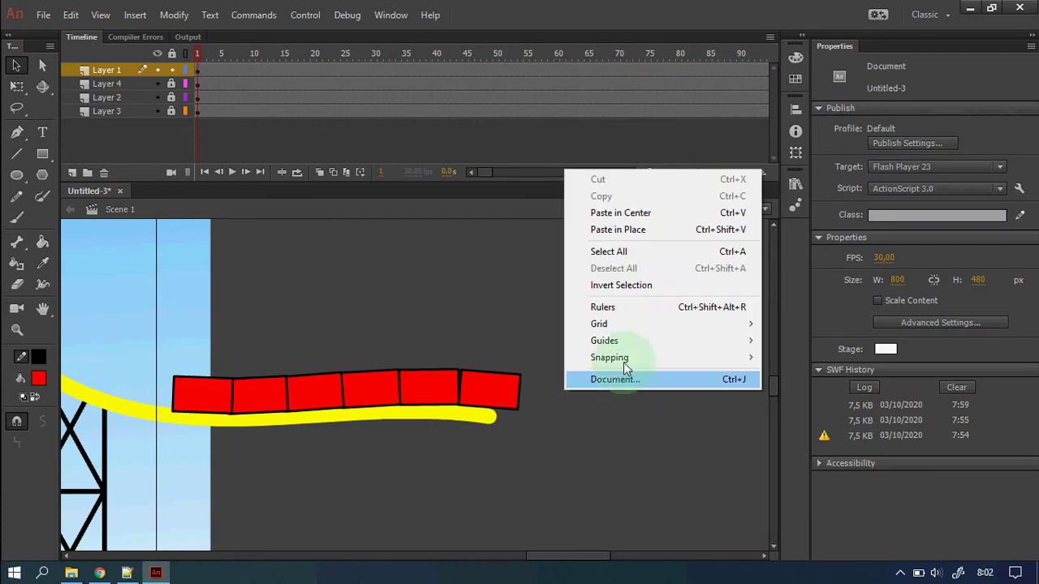
pyautogui.click(652, 228)
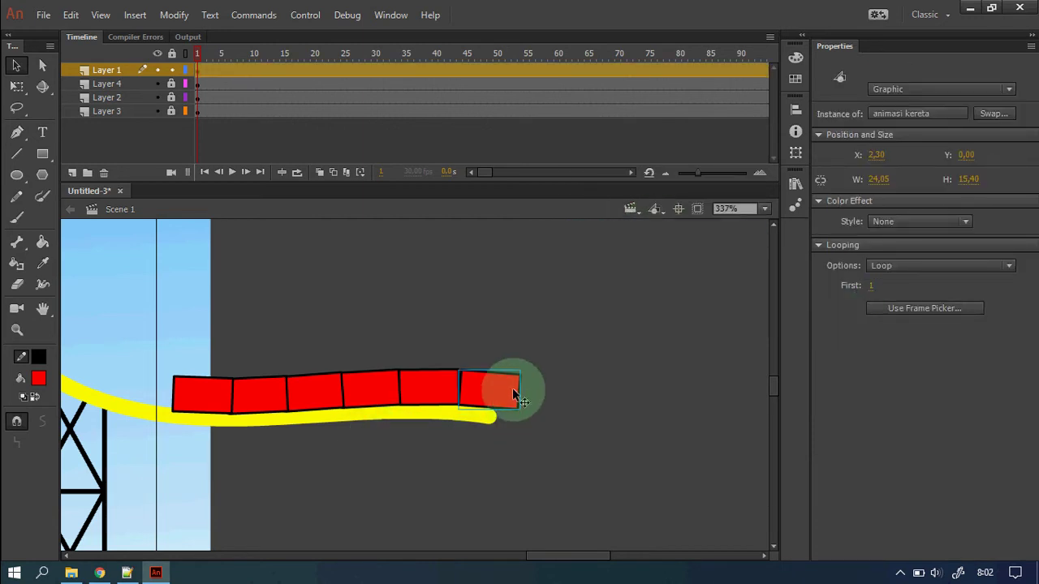
pyautogui.click(835, 307)
pyautogui.click(201, 394)
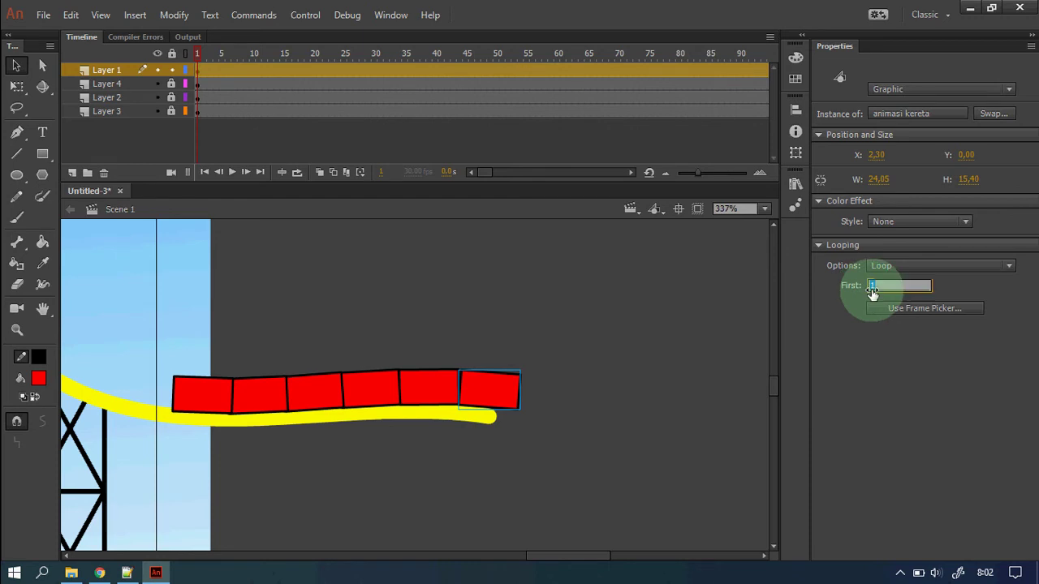
pyautogui.write('25')
pyautogui.press('Return')
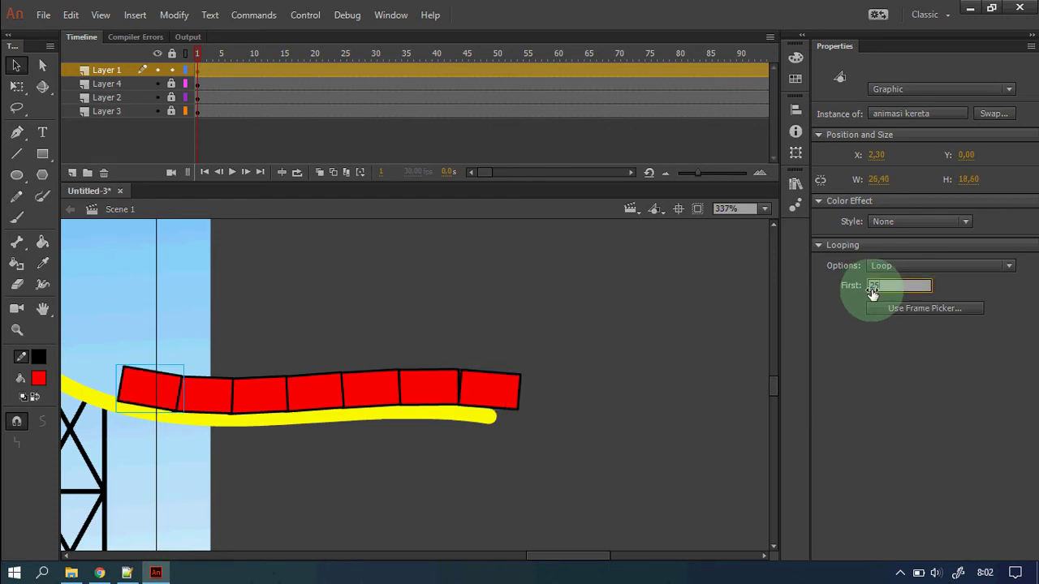
pyautogui.click(550, 392)
pyautogui.click(151, 392)
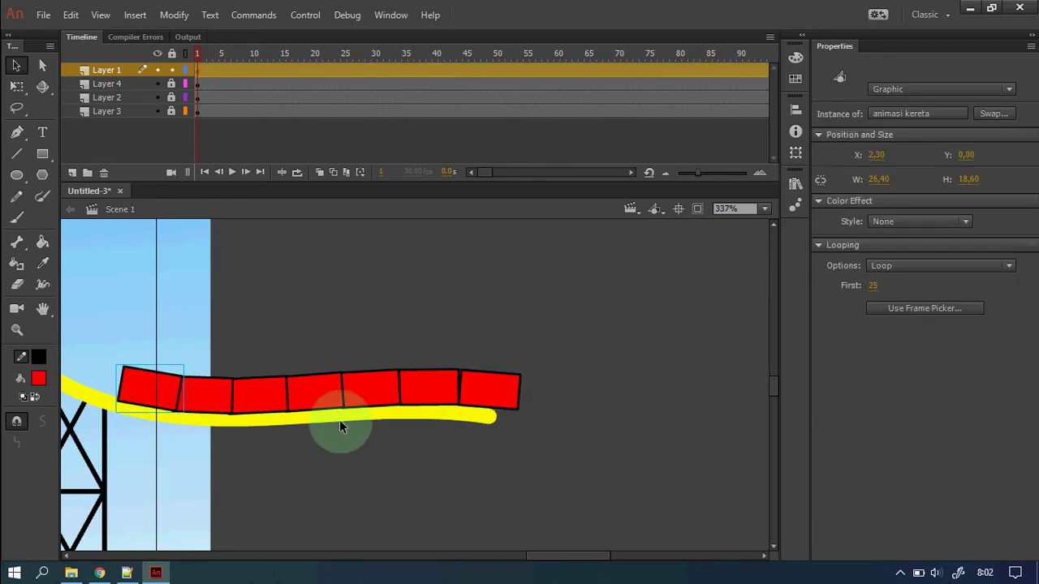
# Scrub through the timeline with the whole scene in view and test the movie to check the seven-car train's motion
pyautogui.click(626, 470)
pyautogui.hotkey('ctrl', '2')
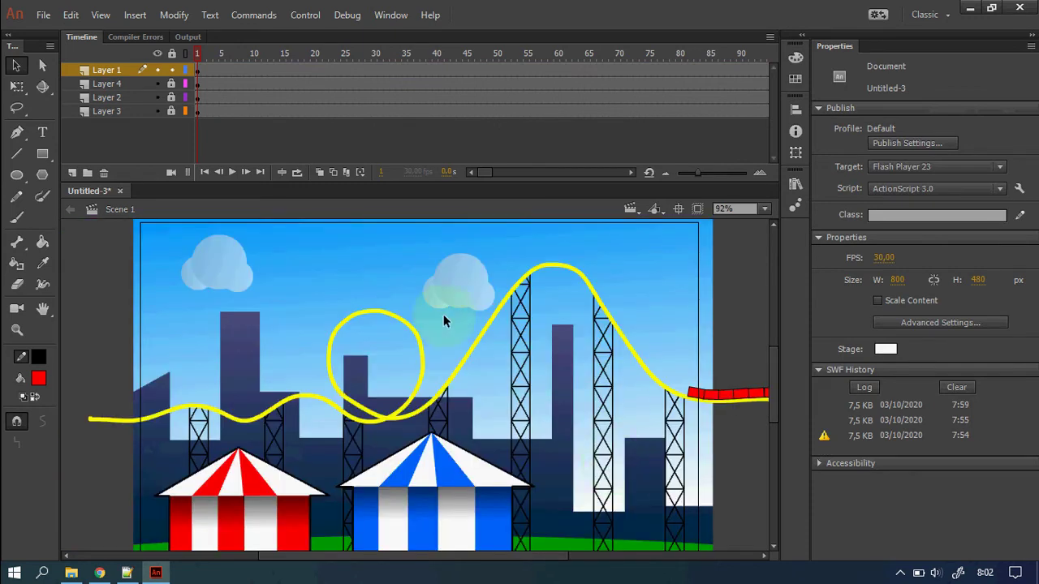
pyautogui.moveTo(200, 53); pyautogui.dragTo(452, 90)
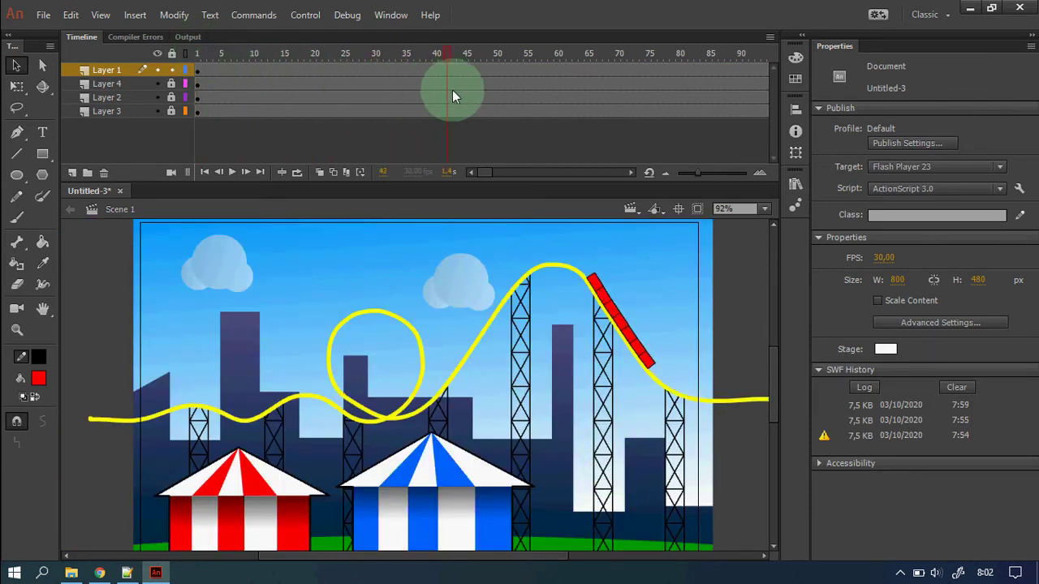
pyautogui.moveTo(545, 96); pyautogui.dragTo(156, 105)
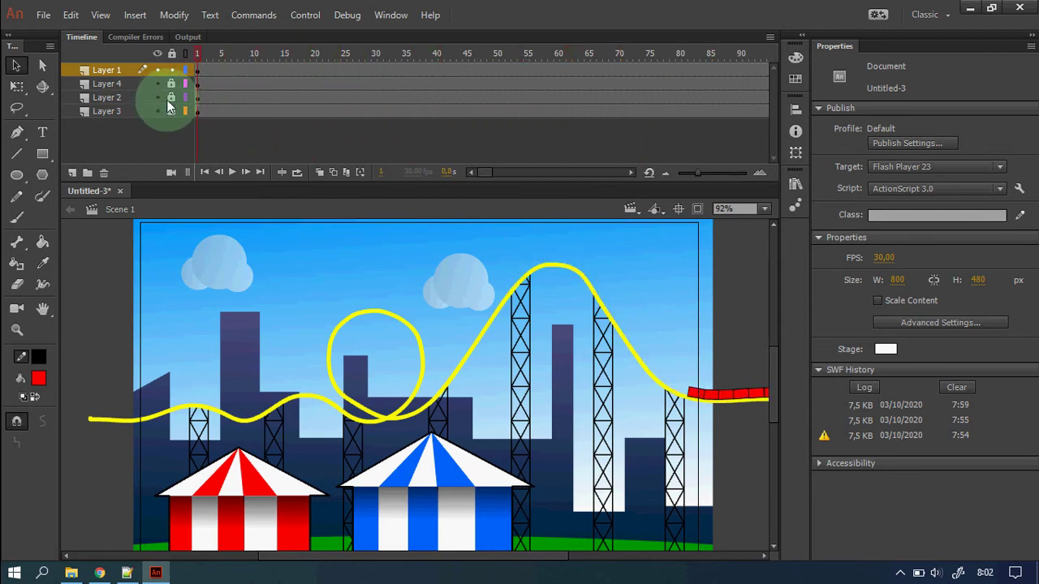
pyautogui.hotkey('ctrl', 'Return')
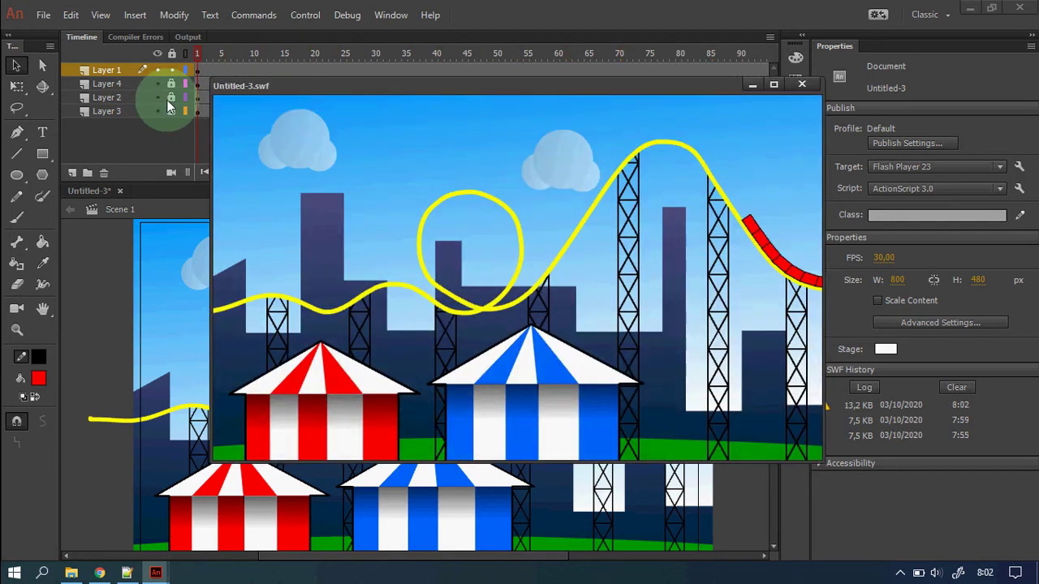
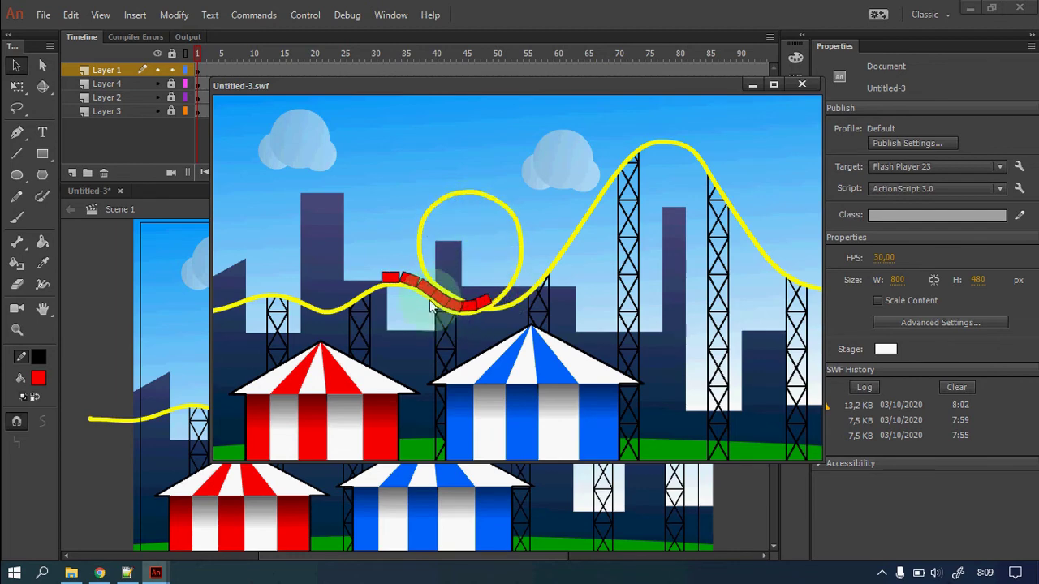
pyautogui.click(802, 84)
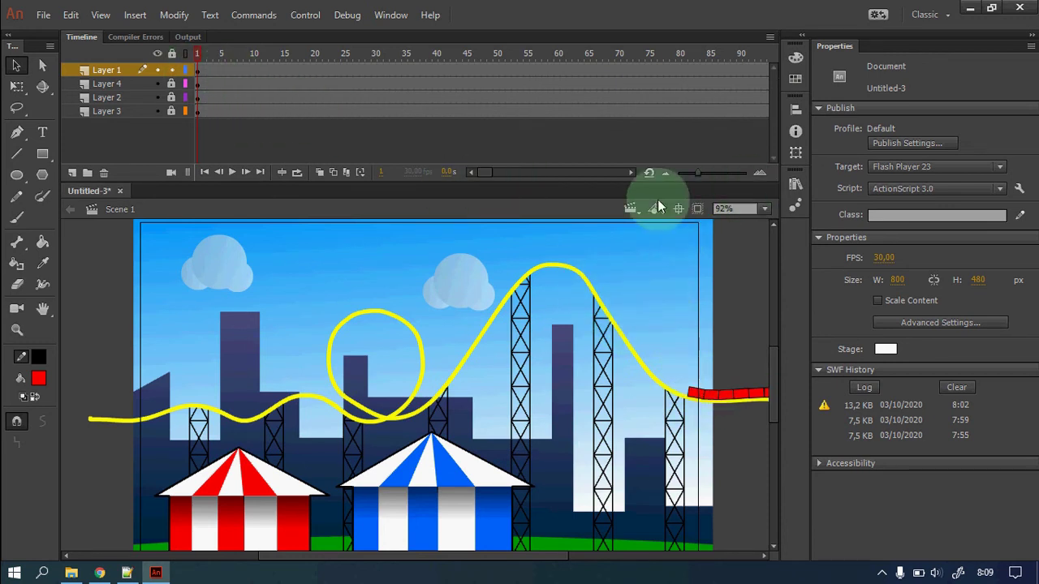
# Open the kereta symbol from the library for editing, with the car shape enlarged
pyautogui.click(799, 186)
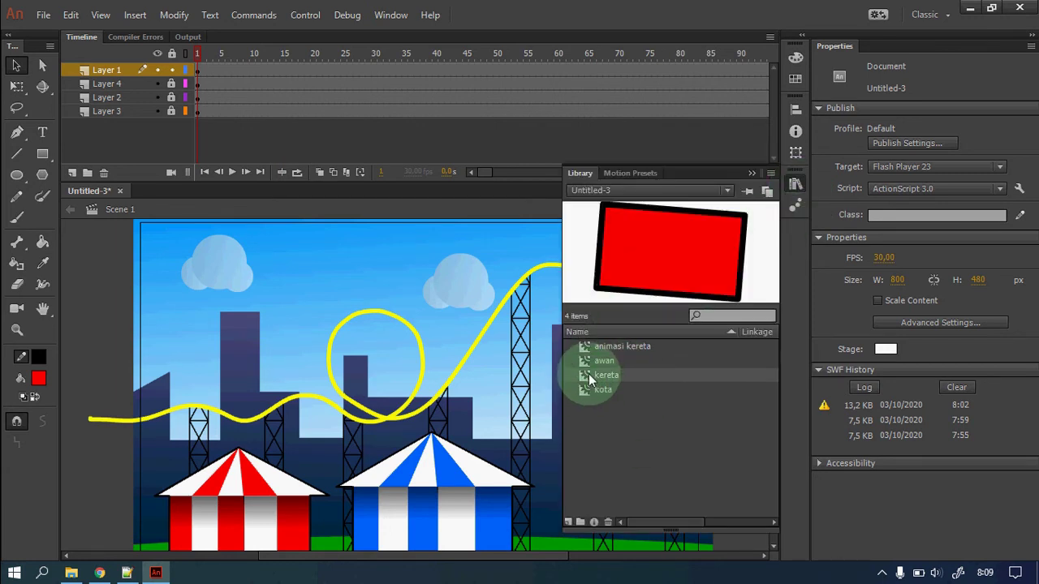
pyautogui.doubleClick(586, 372)
pyautogui.click(796, 183)
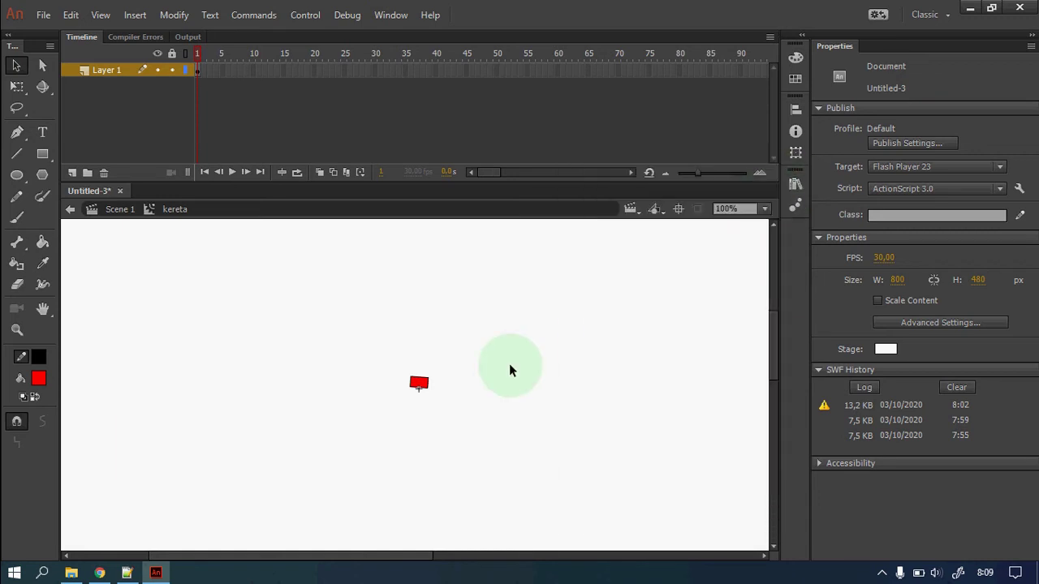
pyautogui.press('z')
pyautogui.moveTo(408, 376); pyautogui.dragTo(458, 412)
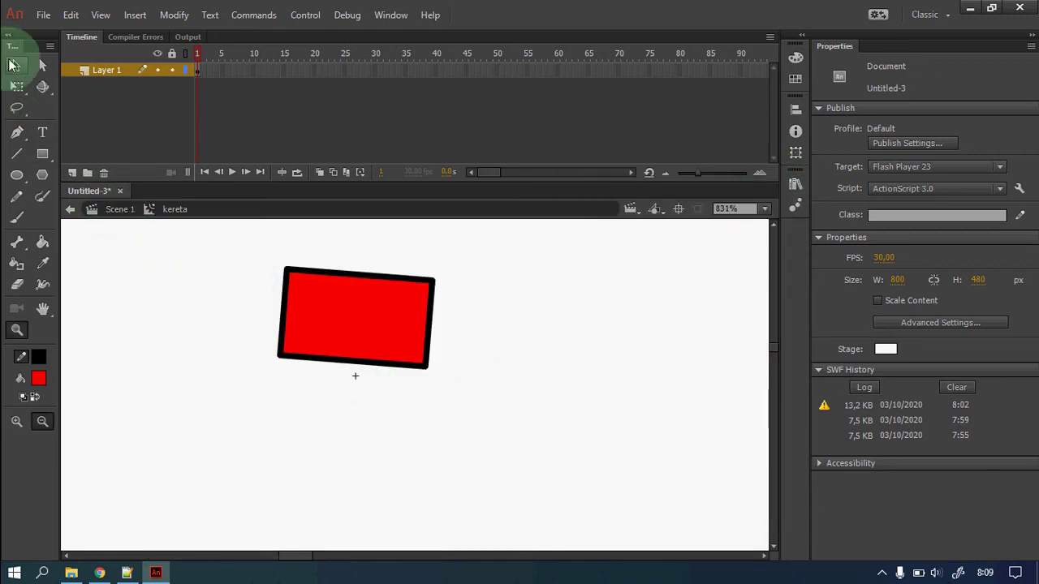
pyautogui.click(13, 65)
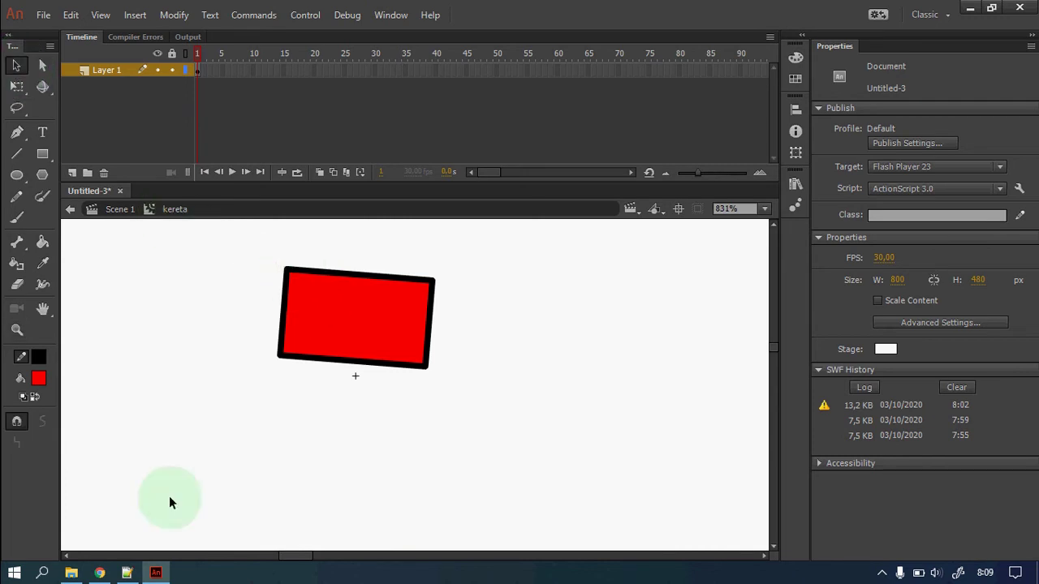
# Switch to Chrome, examine the picture of three red coaster cars in the roller coaster vector results, and return to Animate
pyautogui.click(99, 573)
pyautogui.scroll(-2, 439, 257)
pyautogui.scroll(-2, 434, 258)
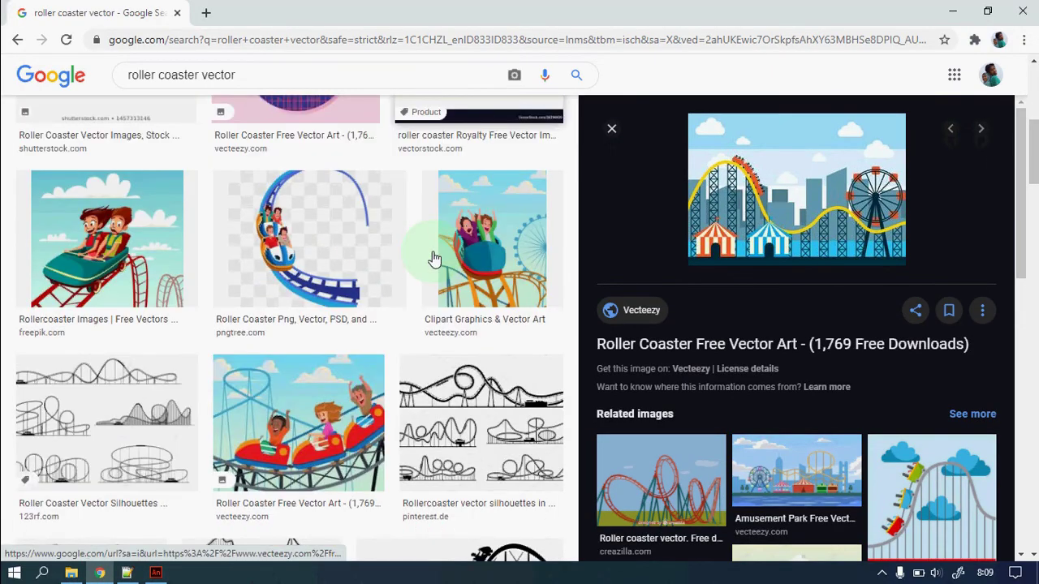
pyautogui.click(301, 414)
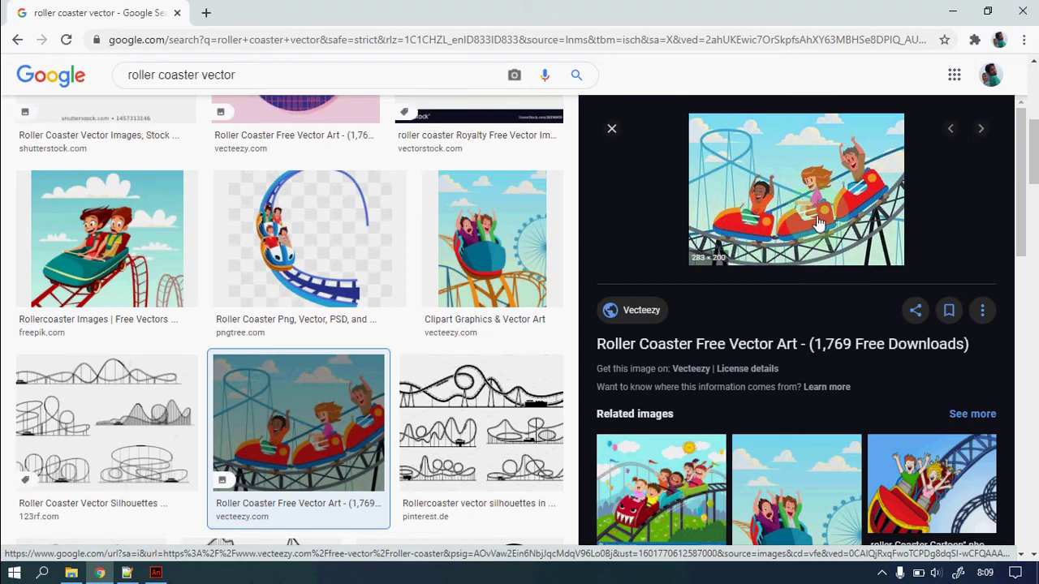
pyautogui.click(162, 576)
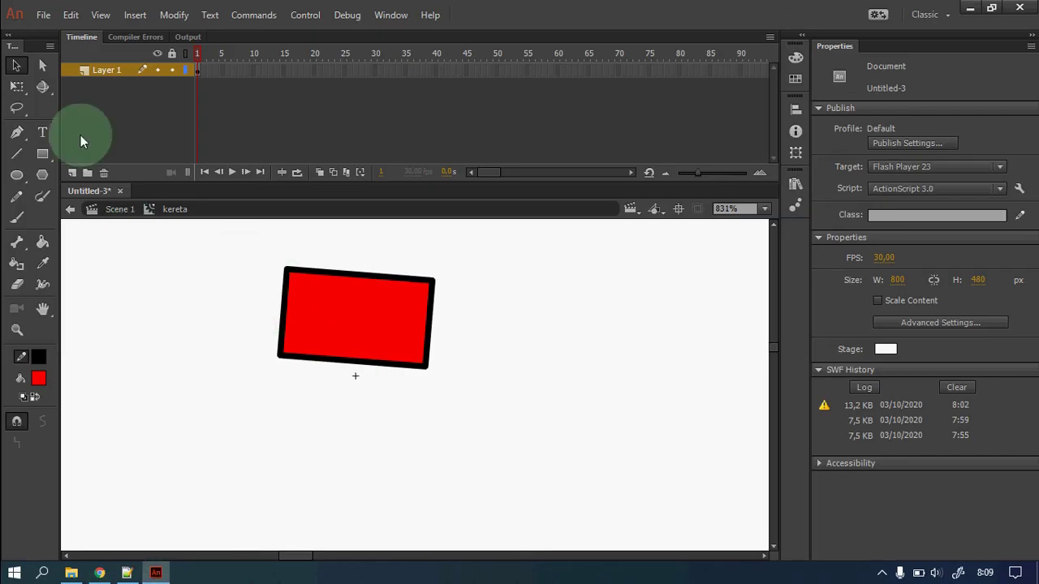
# Reshape the car's rectangle by moving its upper corners inward and bowing its sides into a rounded body
pyautogui.click(16, 65)
pyautogui.moveTo(283, 273); pyautogui.dragTo(318, 268)
pyautogui.click(386, 294)
pyautogui.moveTo(435, 280); pyautogui.dragTo(429, 300)
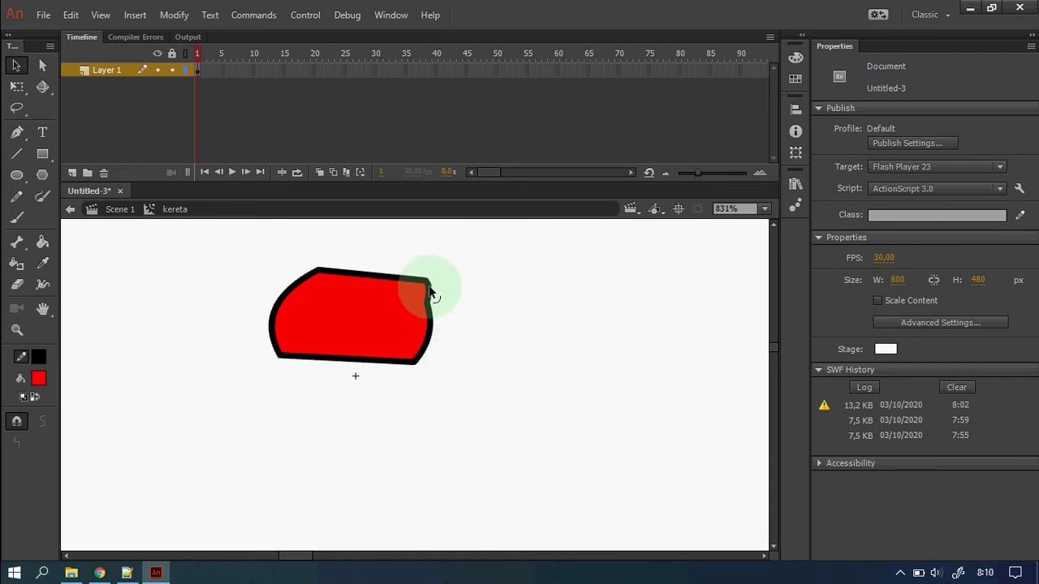
pyautogui.moveTo(415, 282); pyautogui.dragTo(428, 302)
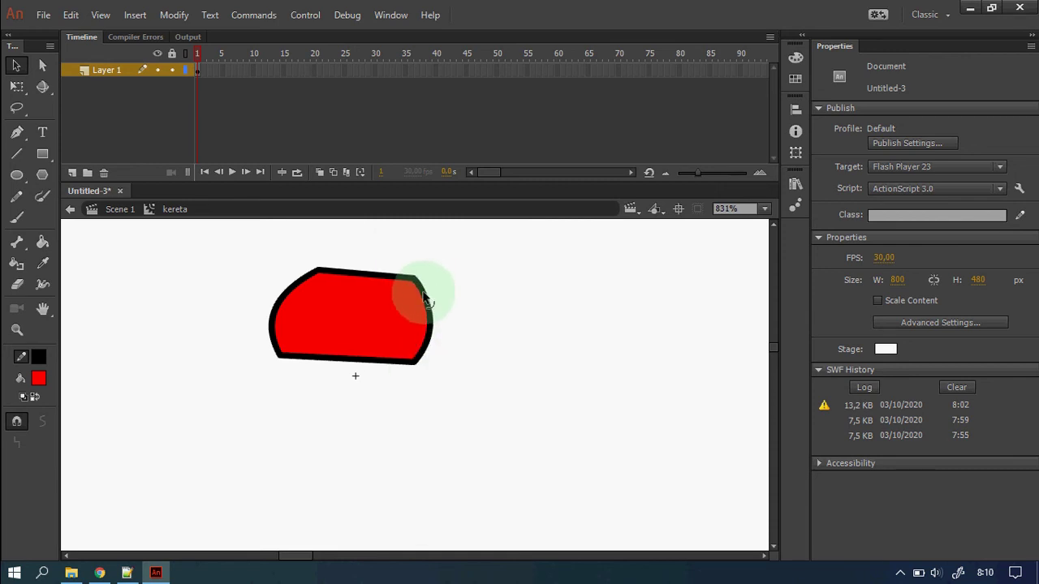
# Draw thin 0.10 black dividing lines across the upper and lower parts of the car body
pyautogui.click(16, 154)
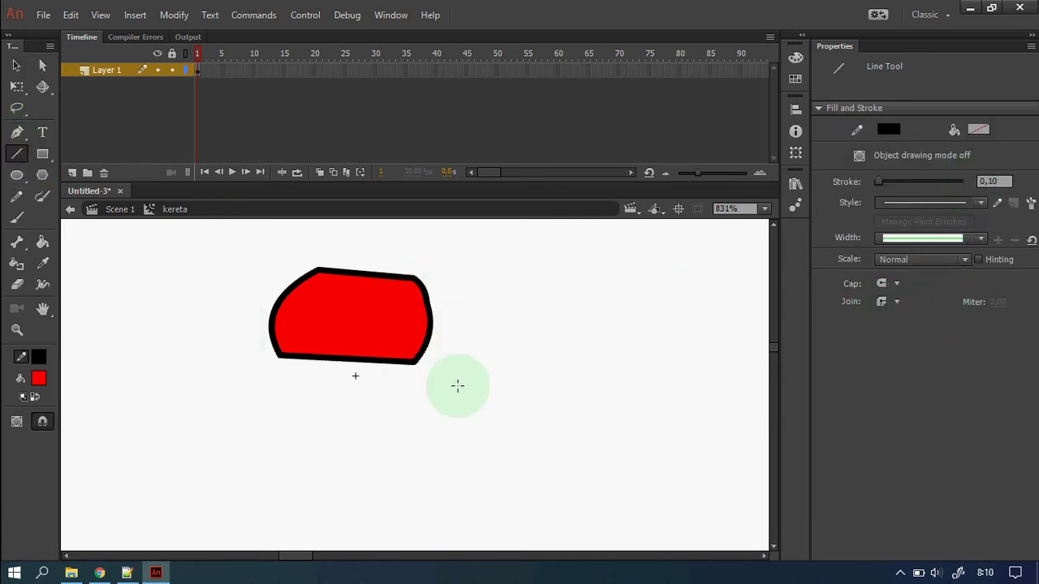
pyautogui.moveTo(276, 330); pyautogui.dragTo(424, 340)
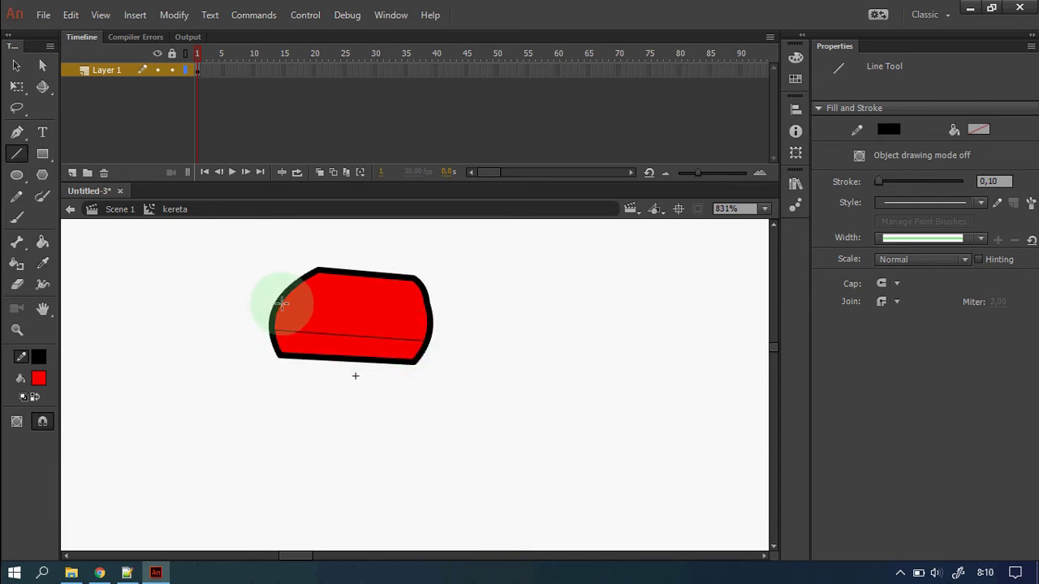
pyautogui.moveTo(282, 300); pyautogui.dragTo(423, 297)
pyautogui.click(17, 65)
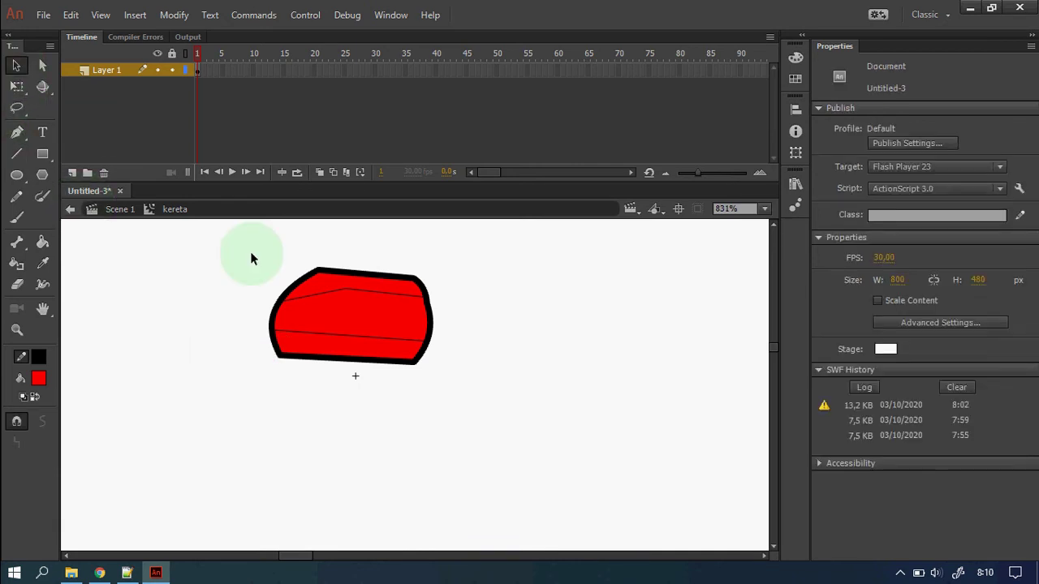
# Bend the lower dividing line downward and the left section of the upper line upward into smooth curves
pyautogui.press('z')
pyautogui.moveTo(227, 239); pyautogui.dragTo(457, 406)
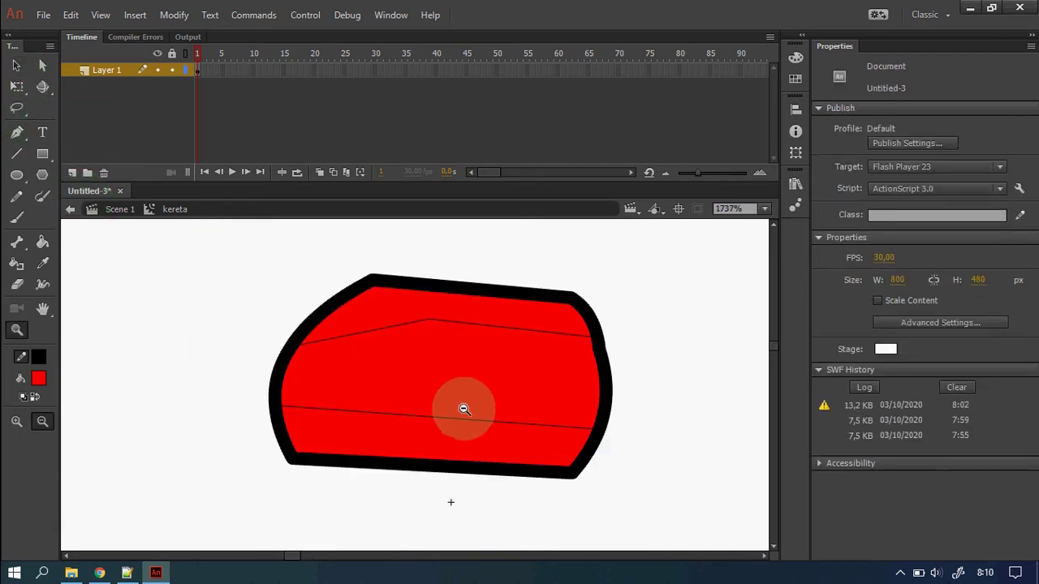
pyautogui.click(18, 67)
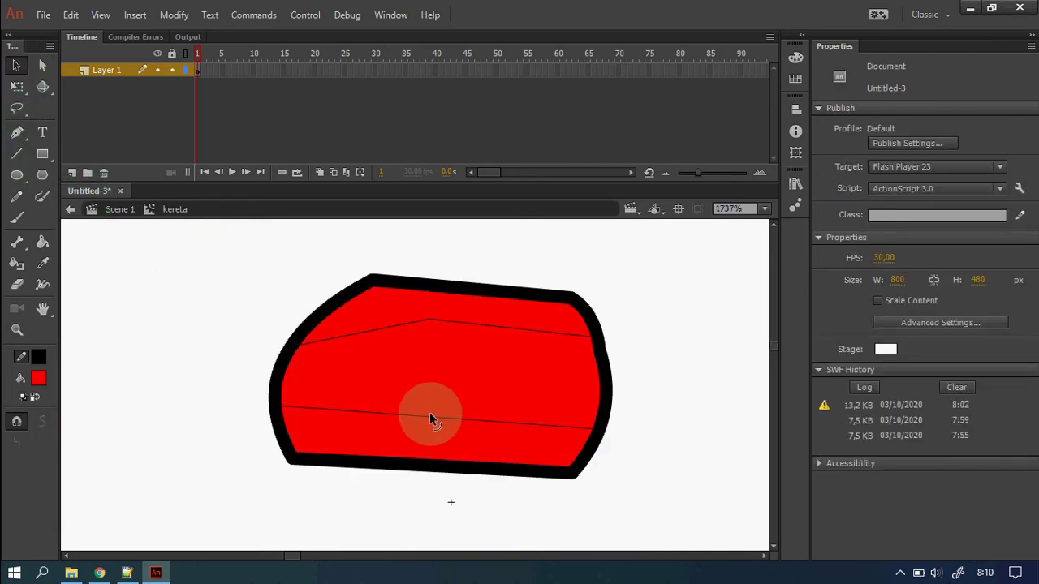
pyautogui.moveTo(426, 425); pyautogui.dragTo(423, 428)
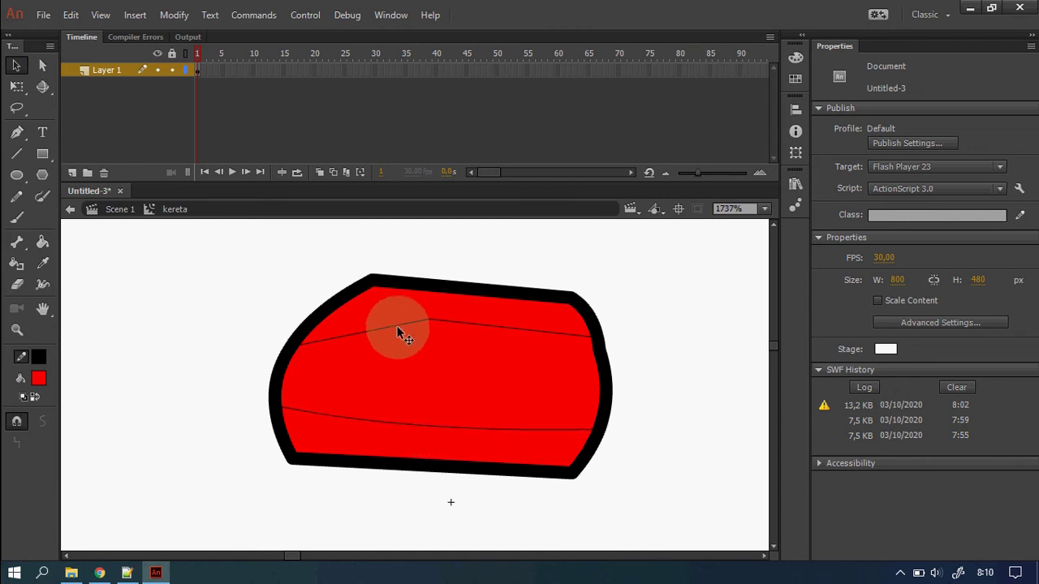
pyautogui.moveTo(392, 320); pyautogui.dragTo(392, 320)
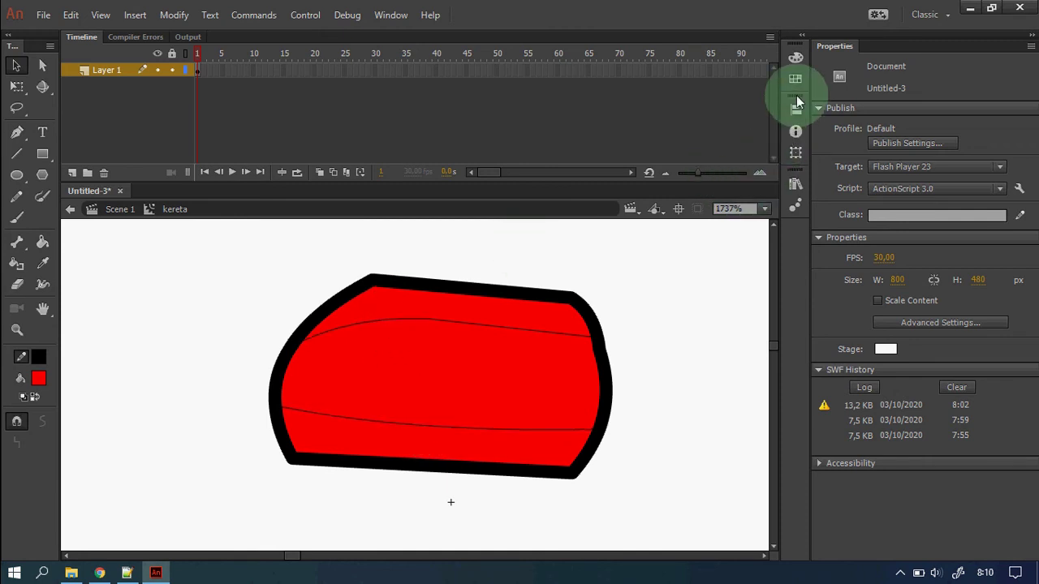
# Fill the bottom band of the car body with blue 0033FF
pyautogui.click(796, 63)
pyautogui.moveTo(614, 158)
pyautogui.mouseDown()
pyautogui.moveTo(614, 169)
pyautogui.moveTo(614, 148)
pyautogui.mouseUp()
pyautogui.click(42, 242)
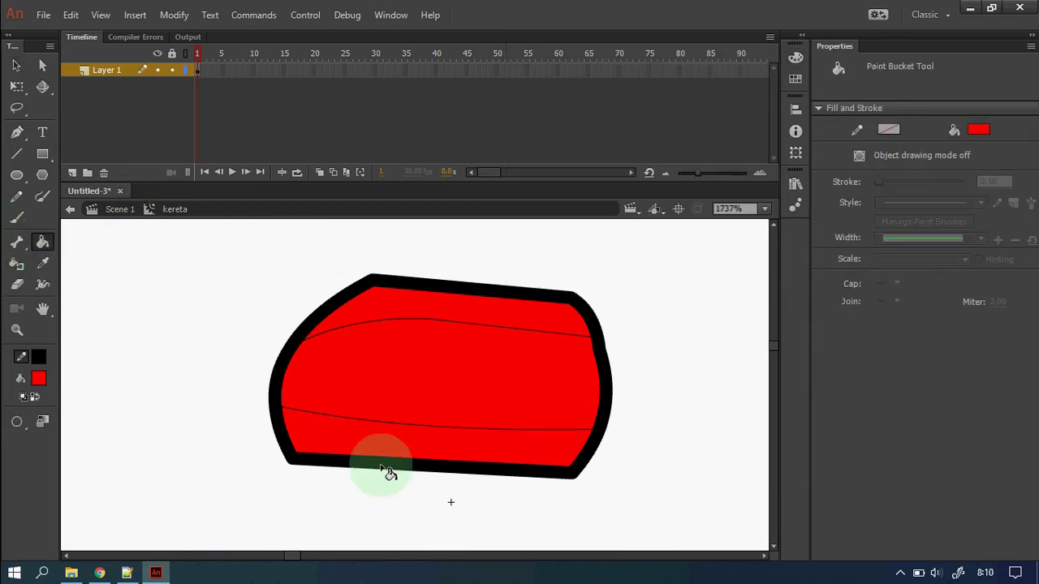
pyautogui.click(391, 440)
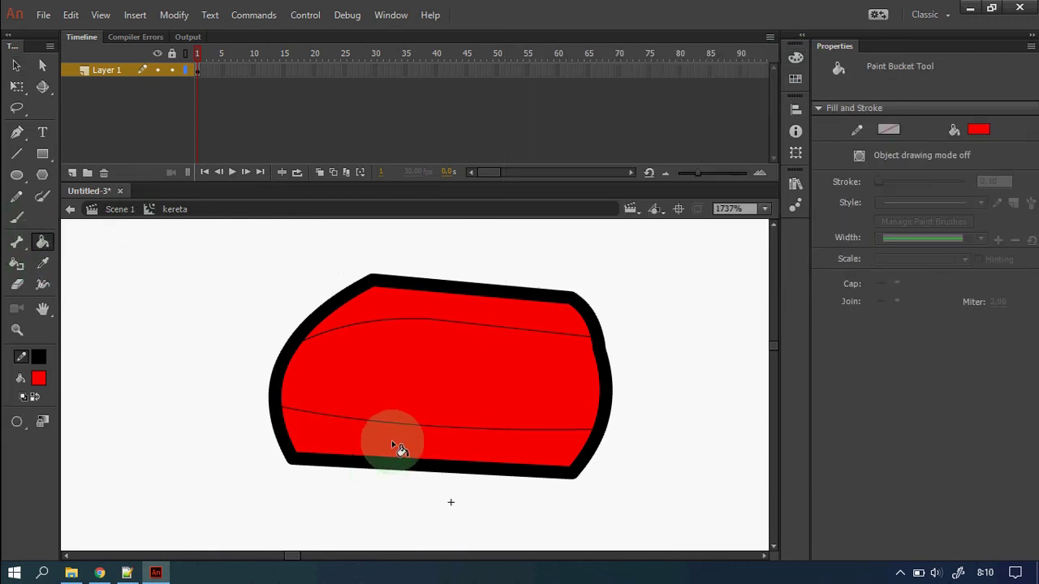
pyautogui.click(37, 379)
pyautogui.click(137, 276)
pyautogui.click(325, 456)
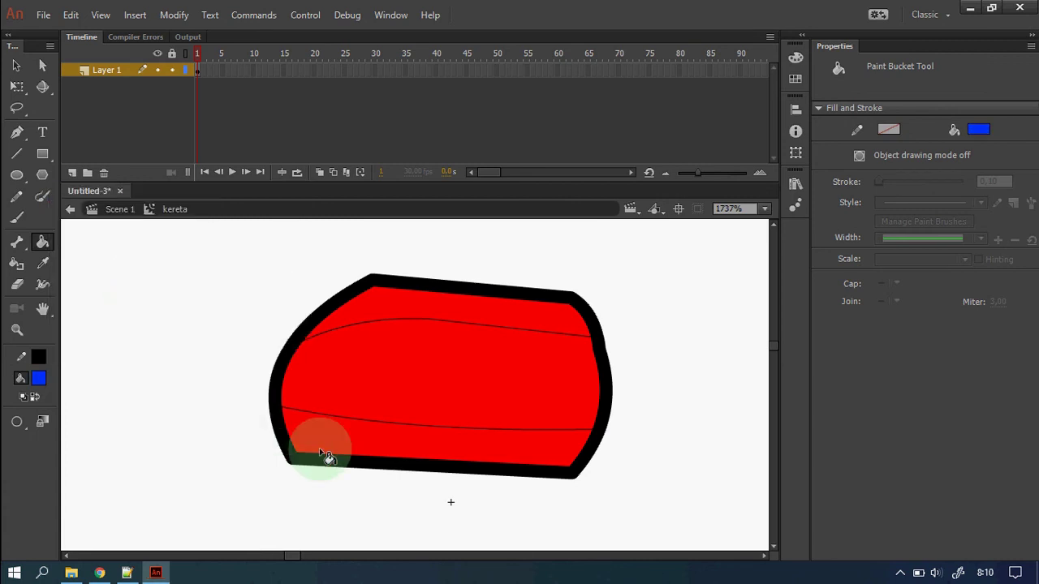
# Fill the top band of the car body with light red F54141 and delete the dividing line beneath it
pyautogui.click(796, 59)
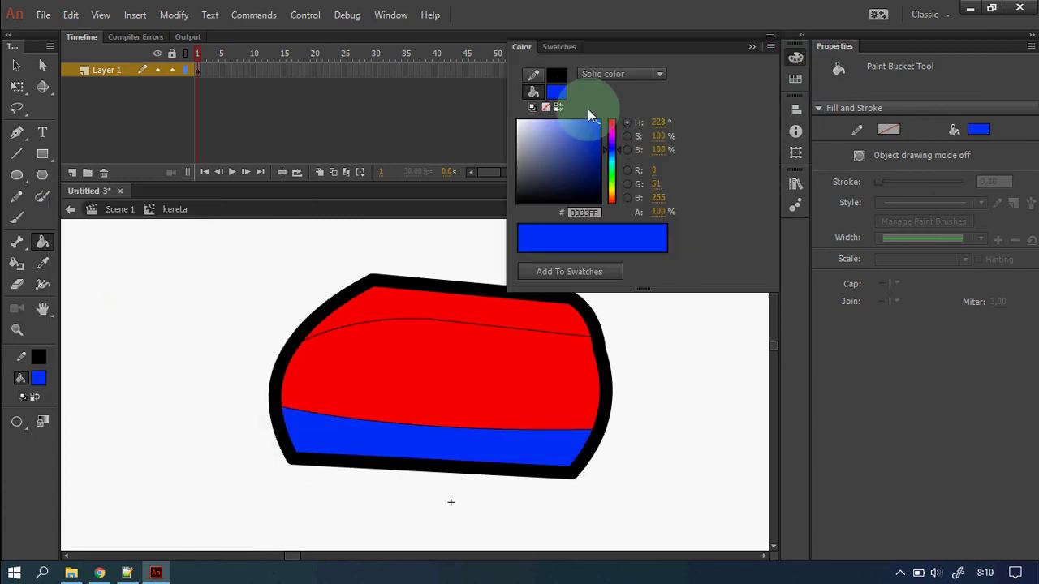
pyautogui.moveTo(611, 158); pyautogui.dragTo(611, 123)
pyautogui.click(565, 125)
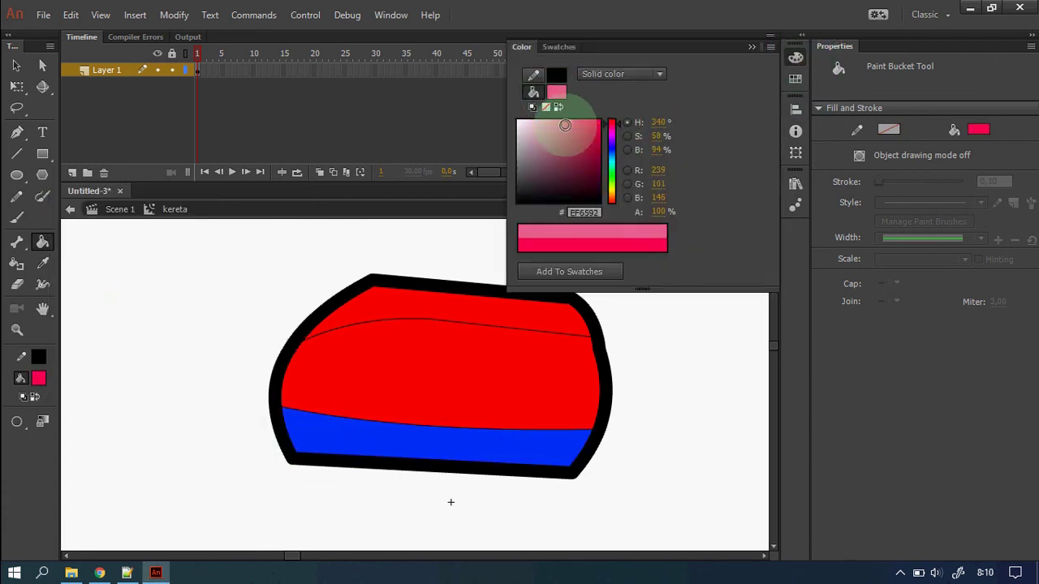
pyautogui.moveTo(612, 163); pyautogui.dragTo(577, 122)
pyautogui.click(403, 308)
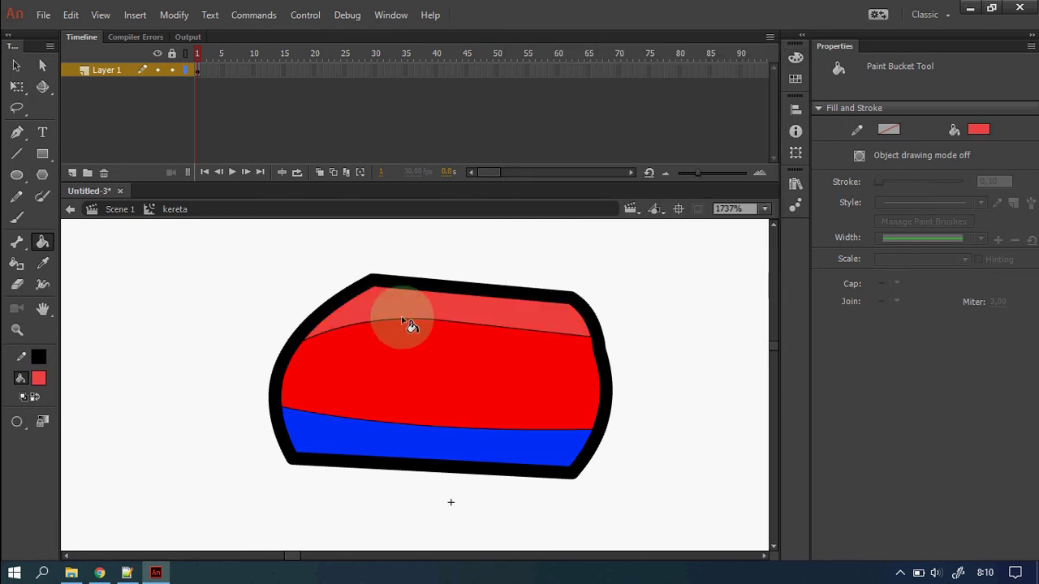
pyautogui.click(16, 65)
pyautogui.click(575, 333)
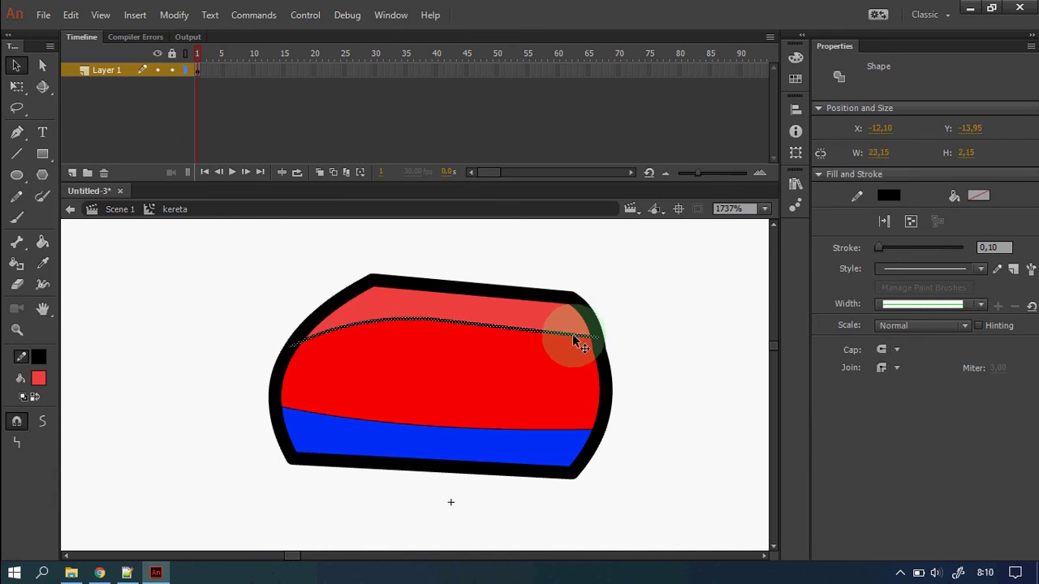
pyautogui.press('Delete')
# Draw a pointed, notched stripe outline across the car's red middle section using connected 0.10 black lines
pyautogui.click(16, 153)
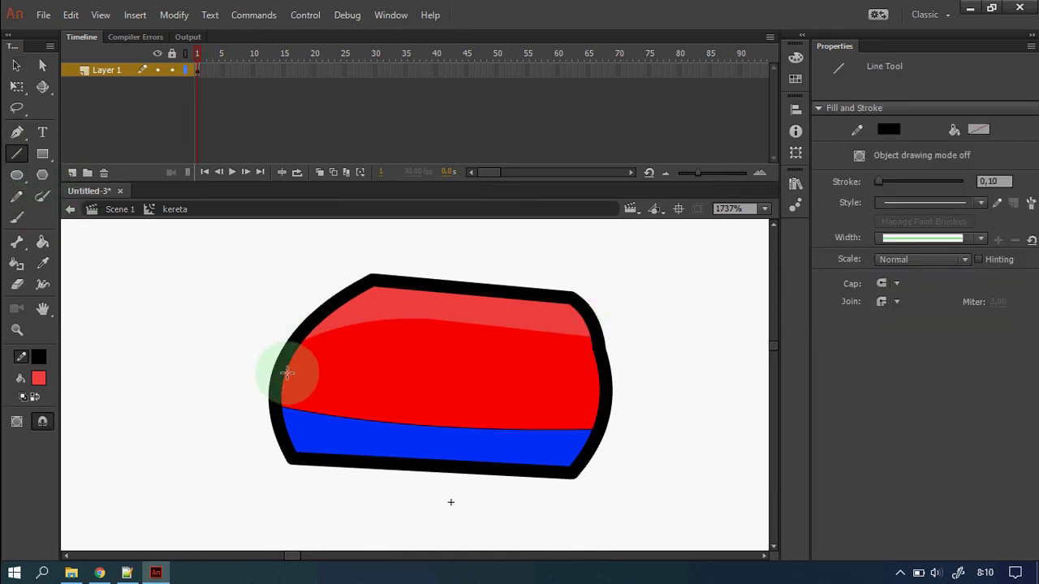
pyautogui.moveTo(288, 373); pyautogui.dragTo(473, 385)
pyautogui.moveTo(473, 384); pyautogui.dragTo(512, 391)
pyautogui.moveTo(512, 391); pyautogui.dragTo(277, 390)
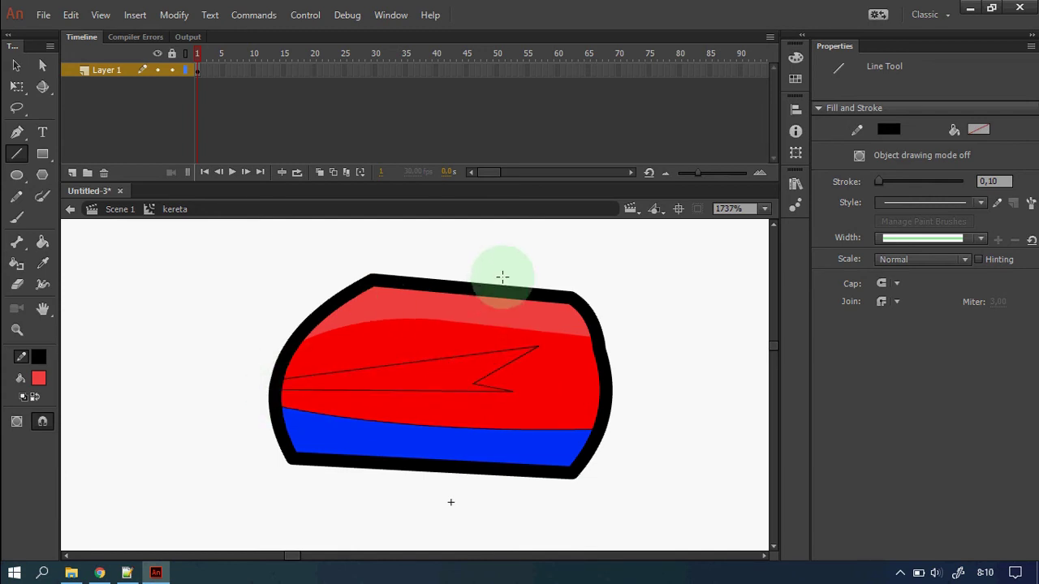
# Fill the pointed stripe on the car's side with bright green
pyautogui.click(795, 58)
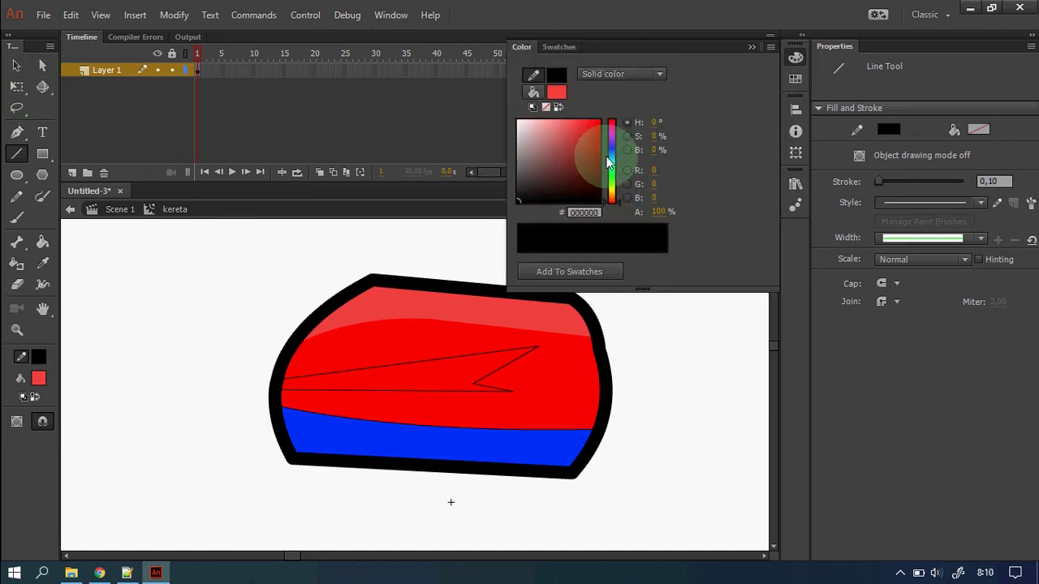
pyautogui.moveTo(615, 158); pyautogui.dragTo(614, 186)
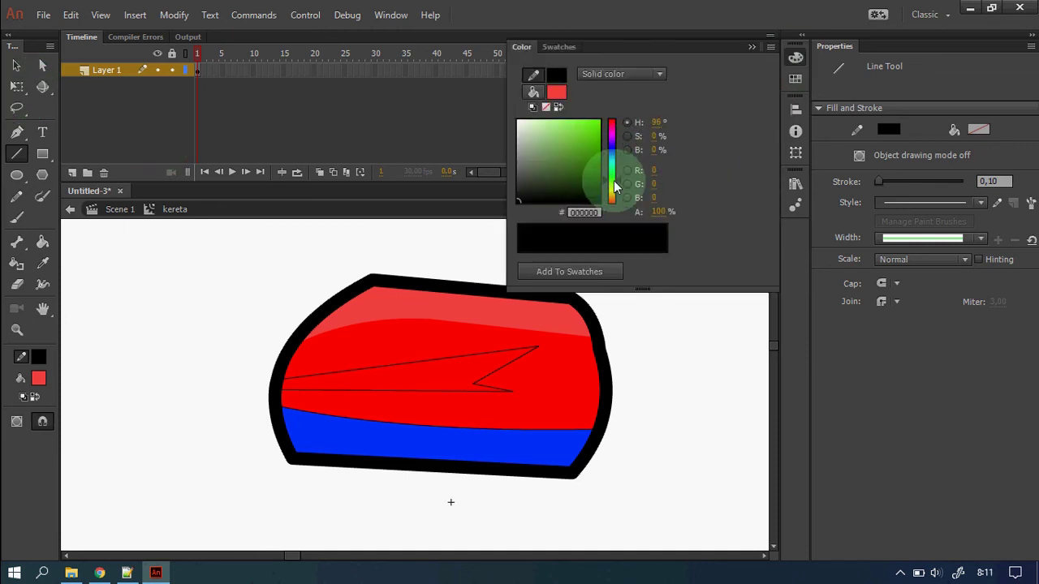
pyautogui.click(42, 242)
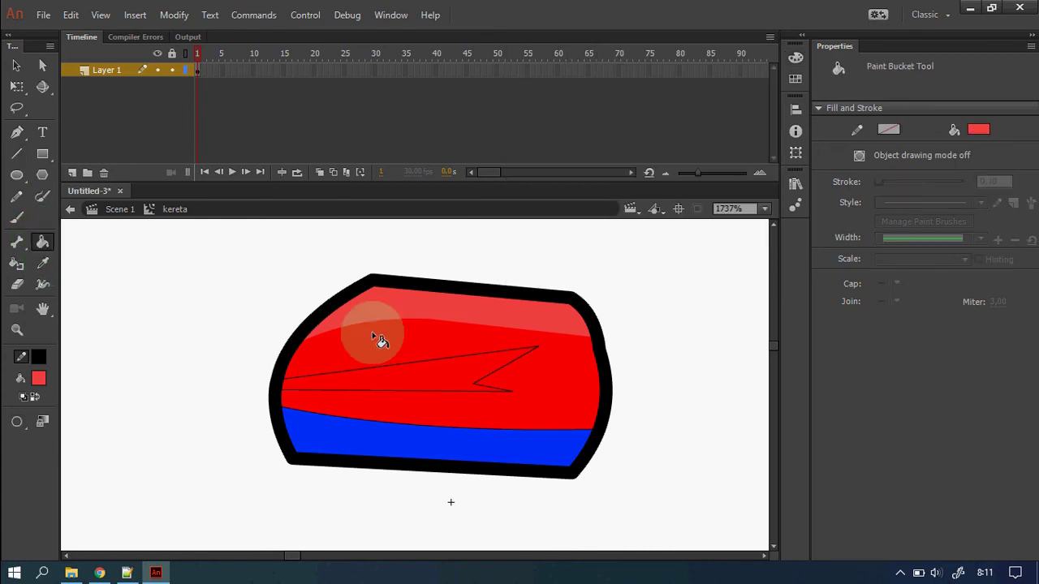
pyautogui.click(469, 381)
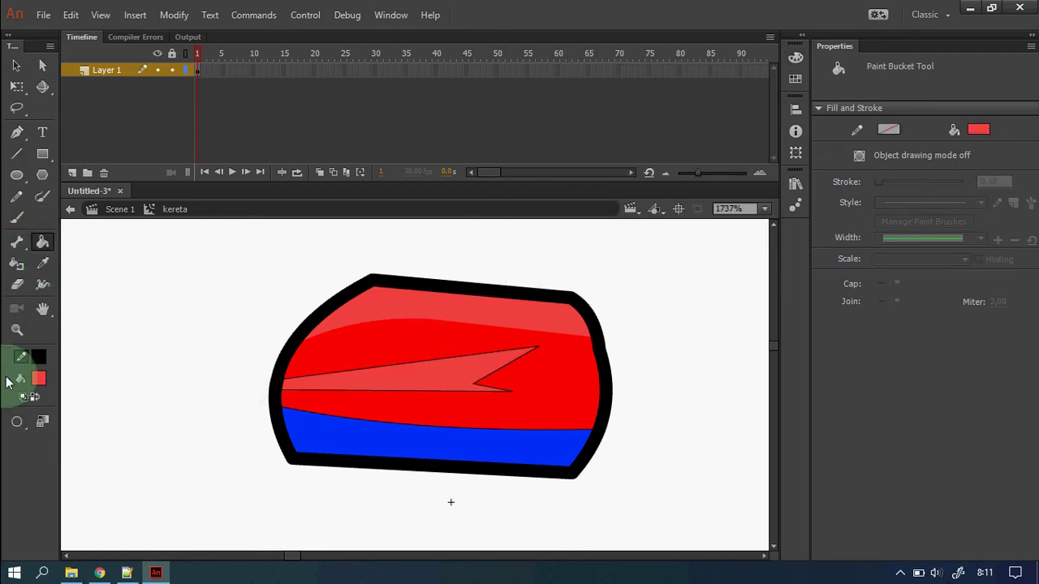
pyautogui.click(796, 57)
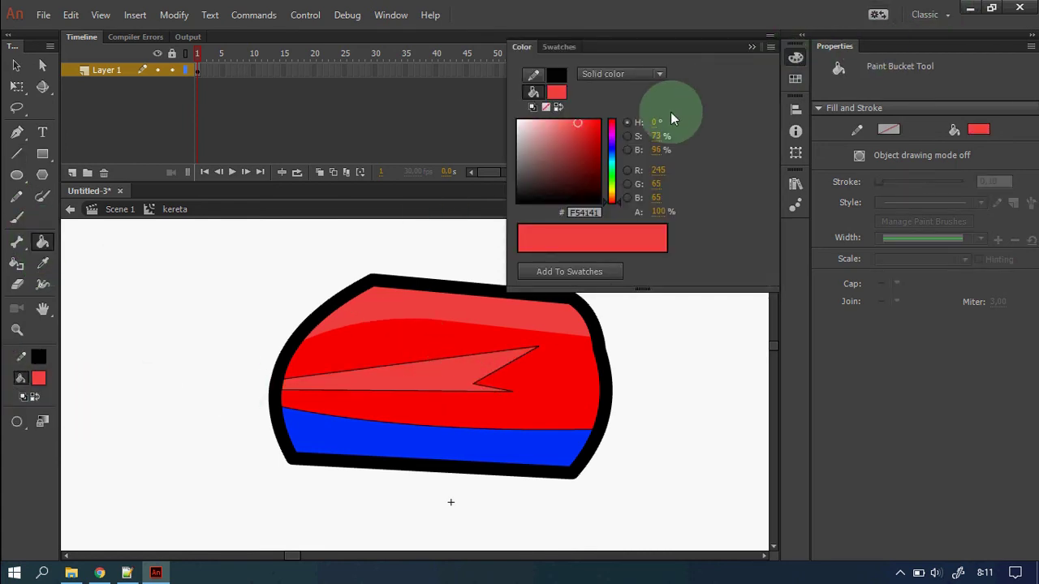
pyautogui.click(610, 174)
pyautogui.click(474, 384)
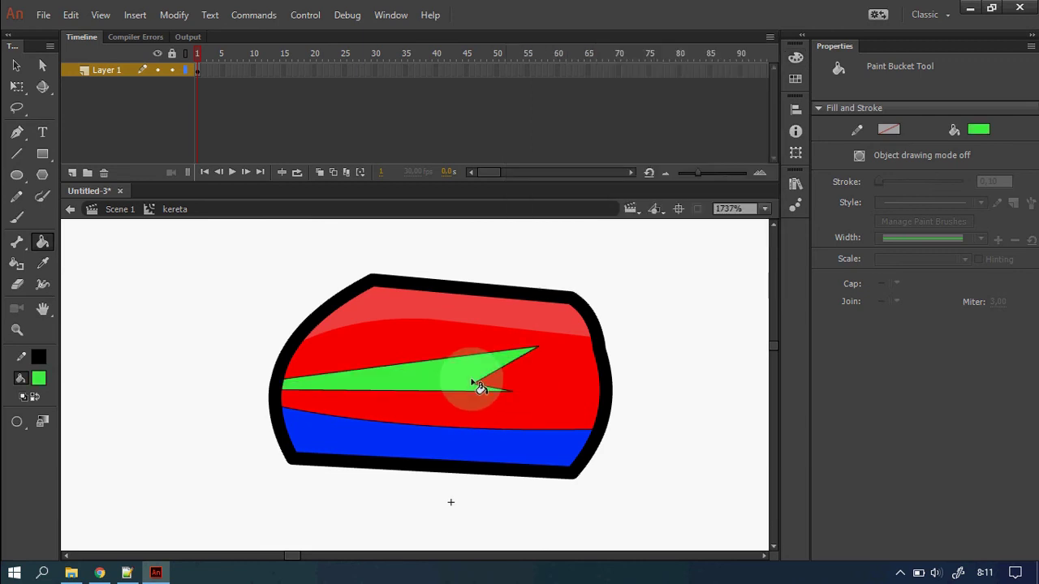
# Delete the green stripe's thin black outline and the dividing line above the blue band
pyautogui.press('v')
pyautogui.click(484, 385)
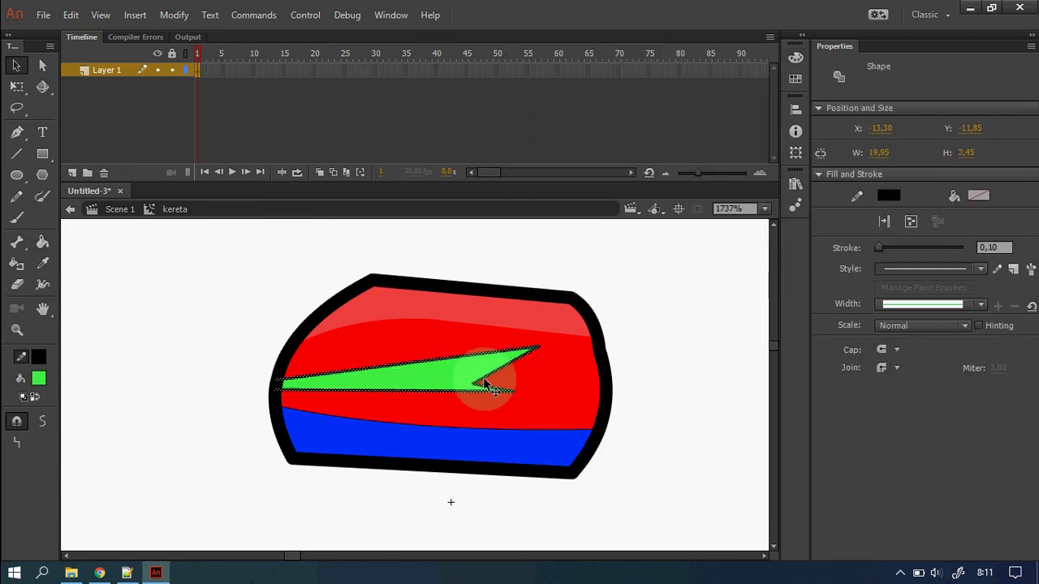
pyautogui.scroll(-2, 447, 376)
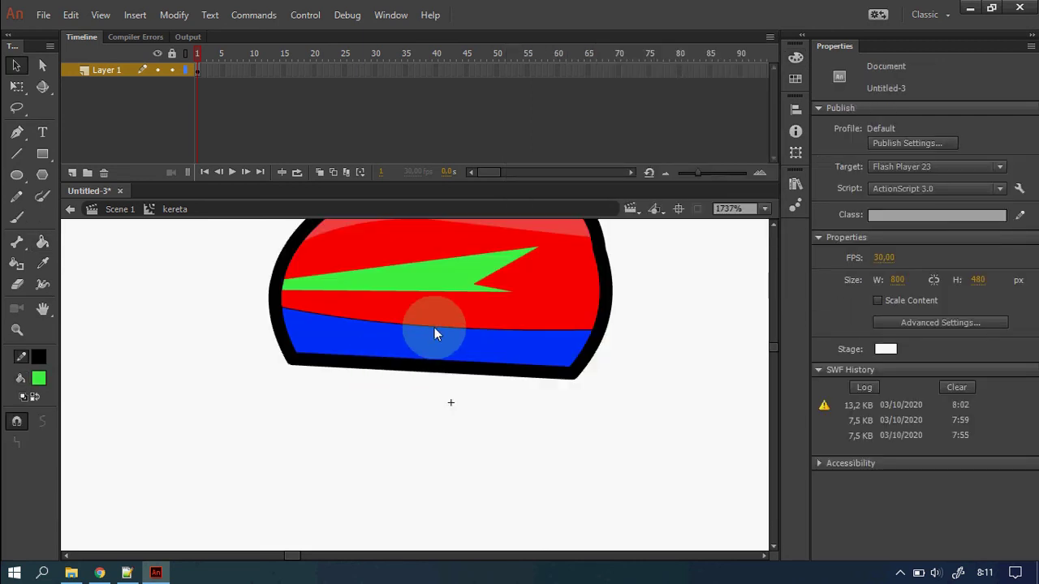
pyautogui.click(434, 327)
pyautogui.press('Delete')
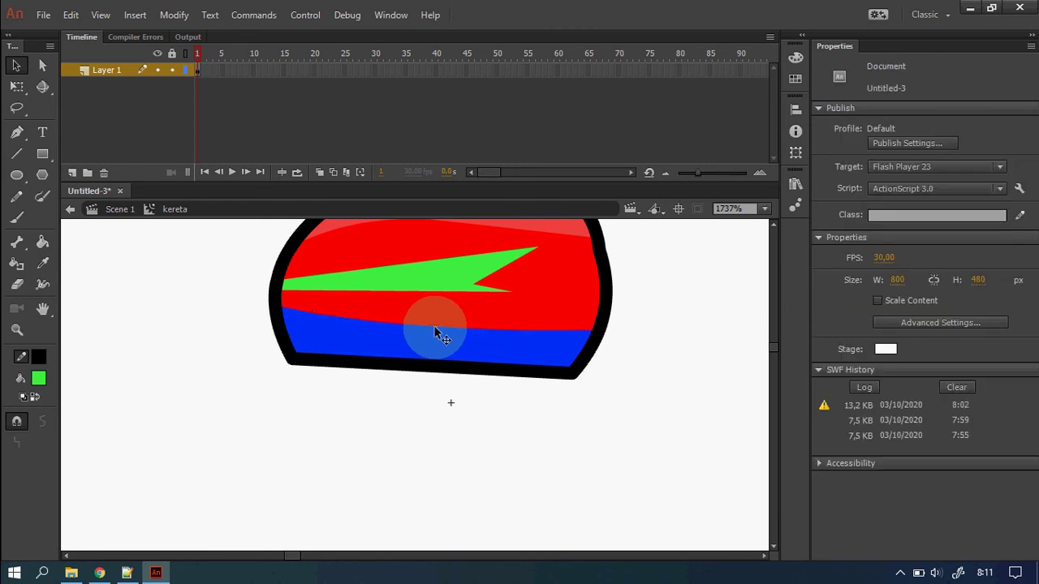
# Draw an unfilled circle about 3.5 px wide and place two copies along the car's bottom edge as wheels
pyautogui.click(16, 175)
pyautogui.moveTo(133, 399); pyautogui.dragTo(180, 445)
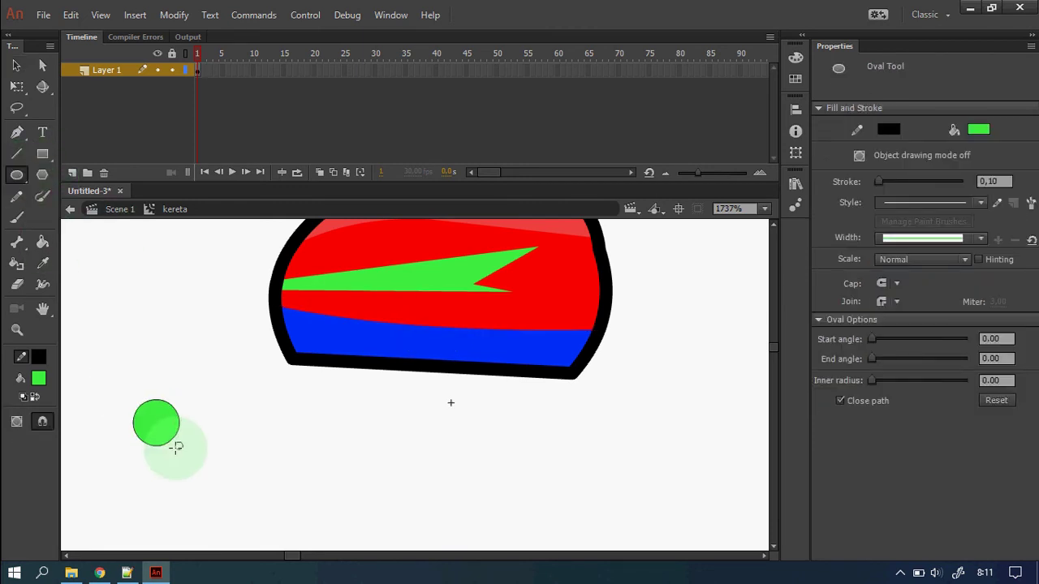
pyautogui.click(16, 65)
pyautogui.click(161, 429)
pyautogui.press('Delete')
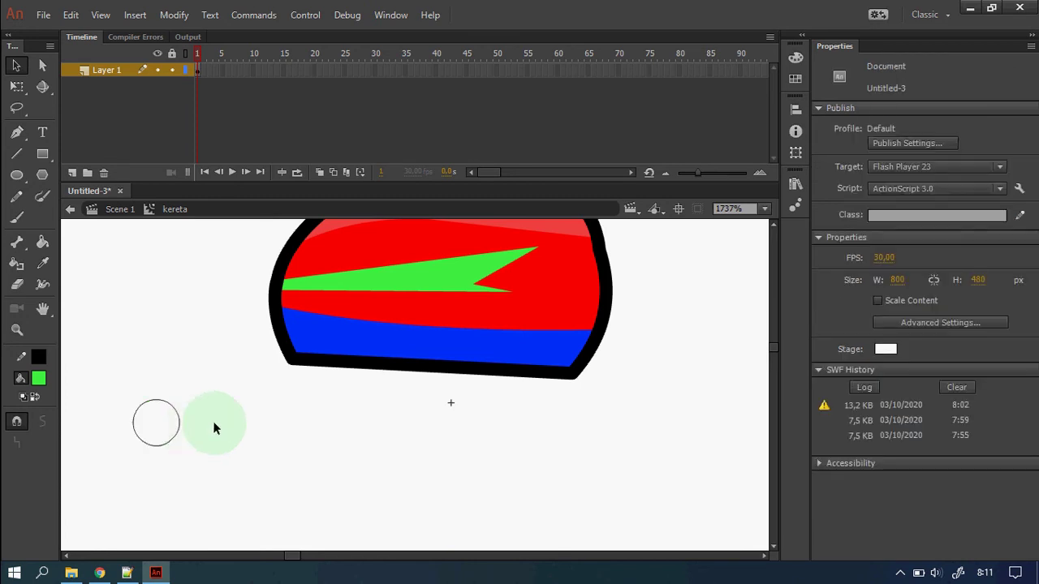
pyautogui.moveTo(180, 430); pyautogui.dragTo(388, 377)
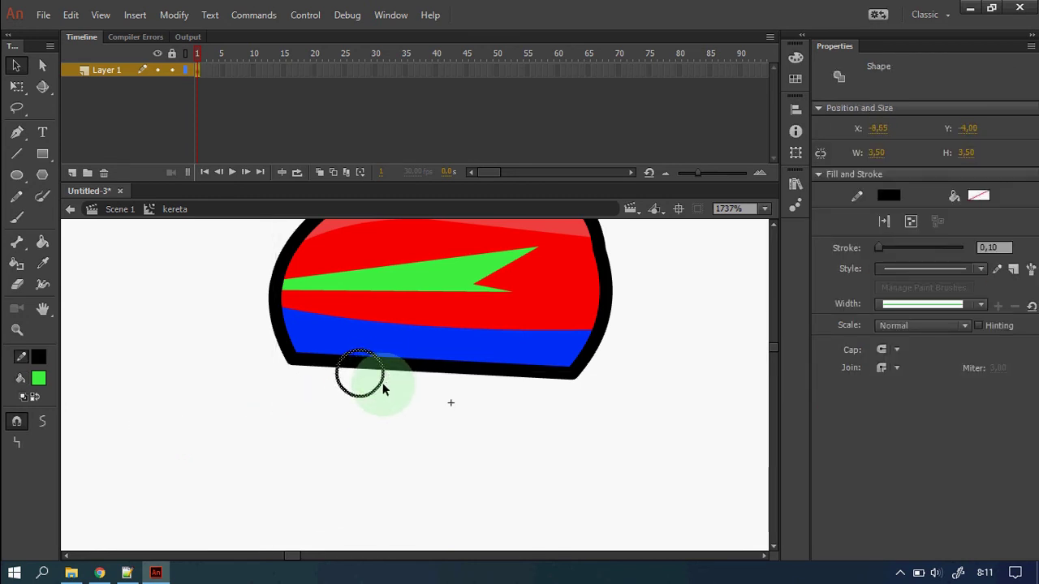
pyautogui.moveTo(385, 388); pyautogui.dragTo(538, 408)
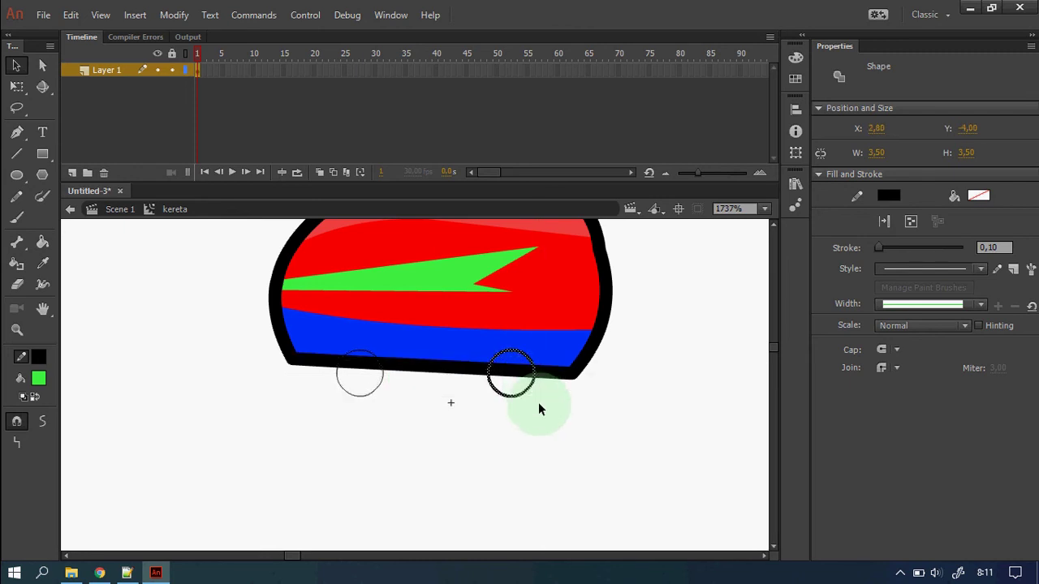
pyautogui.click(544, 437)
# Fill both wheels with black and remove their thin outlines overlapping the blue band
pyautogui.click(44, 244)
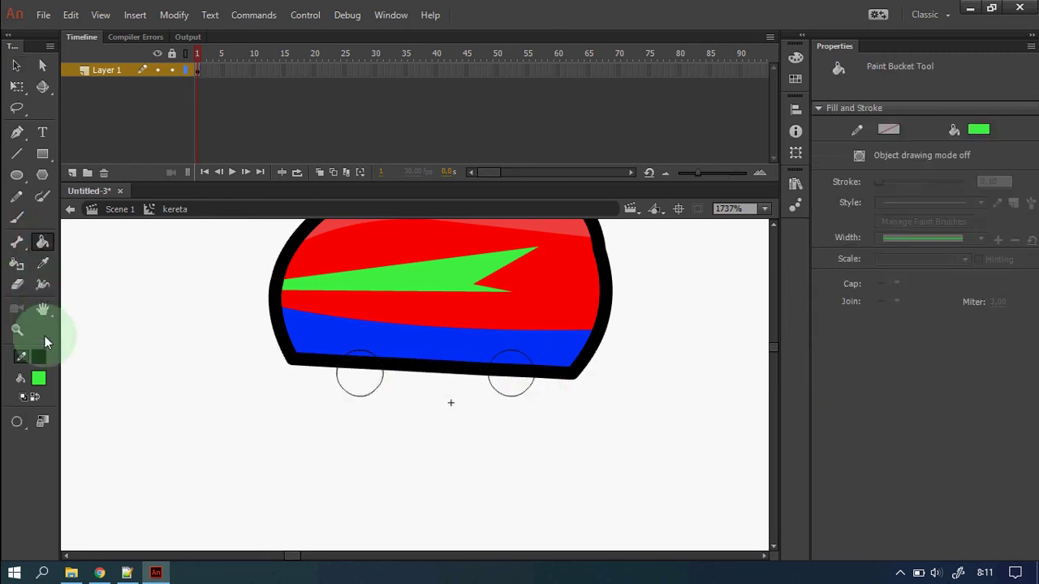
pyautogui.click(357, 383)
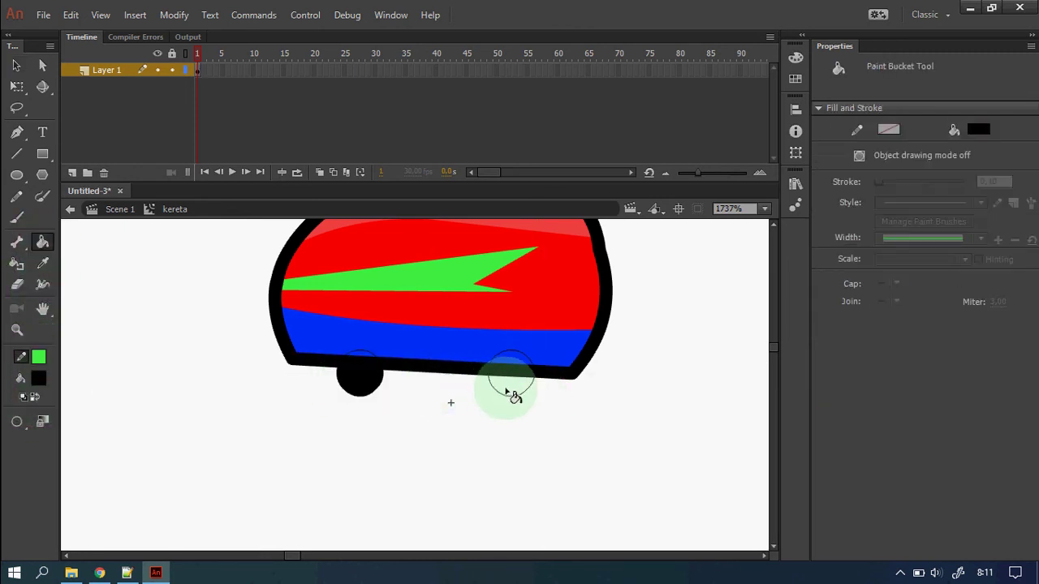
pyautogui.click(507, 386)
pyautogui.click(17, 66)
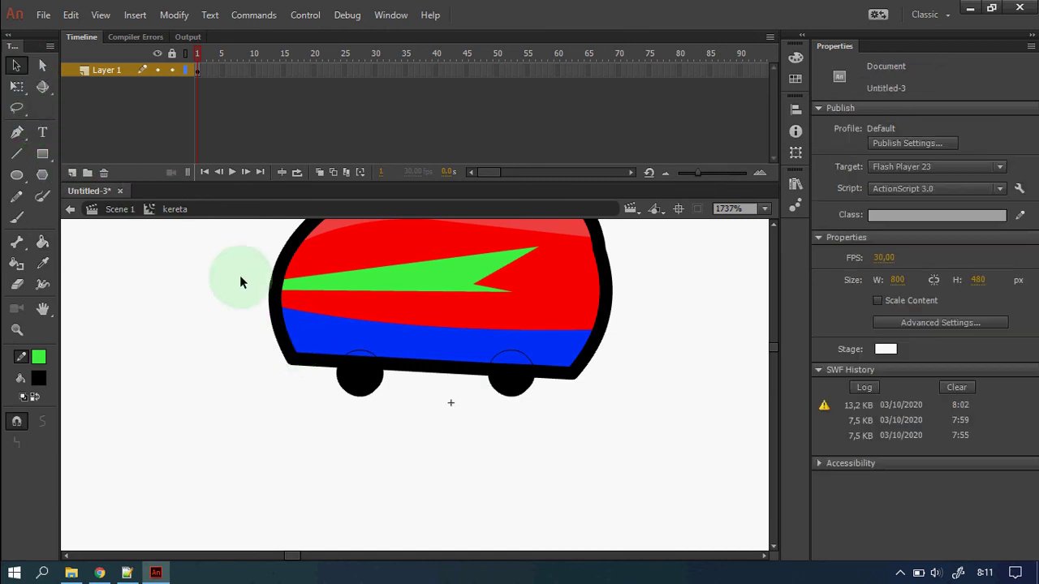
pyautogui.click(375, 360)
pyautogui.press('Escape')
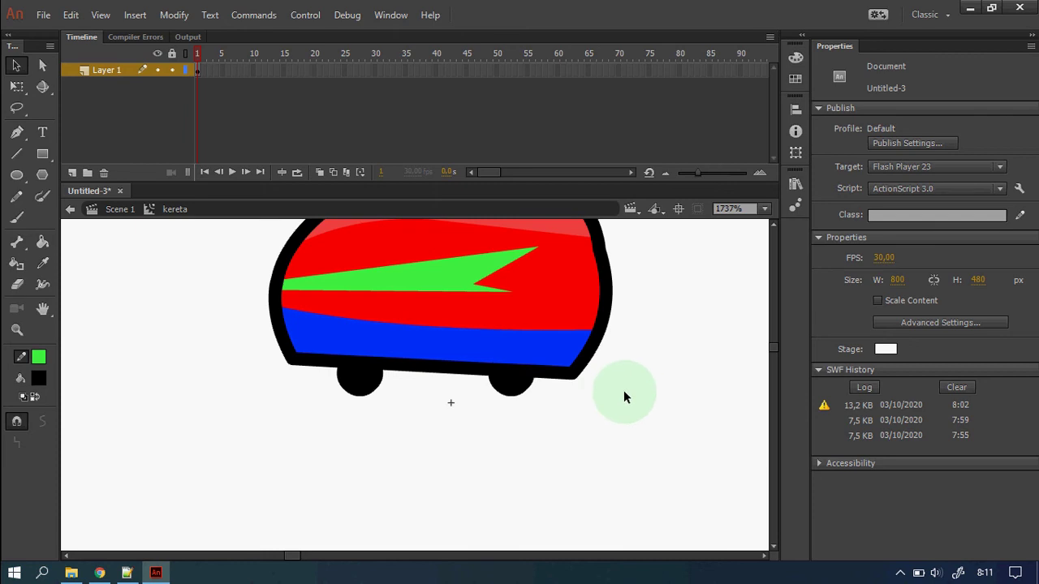
# Check the finished car at different magnifications, test the movie to preview the redrawn train, and close the preview
pyautogui.hotkey('ctrl', '1')
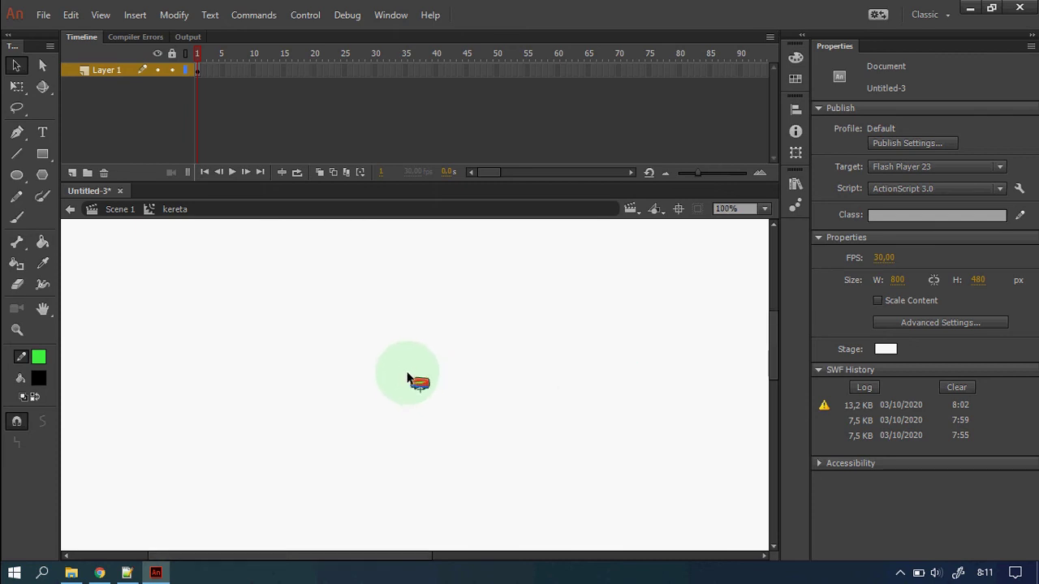
pyautogui.press('z')
pyautogui.moveTo(401, 367); pyautogui.dragTo(436, 394)
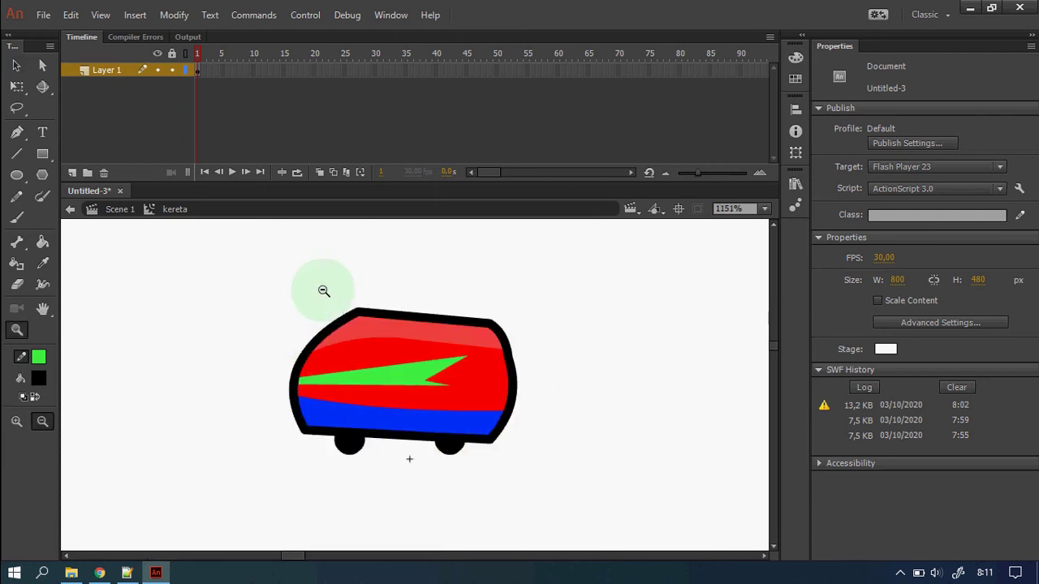
pyautogui.moveTo(220, 281); pyautogui.dragTo(645, 498)
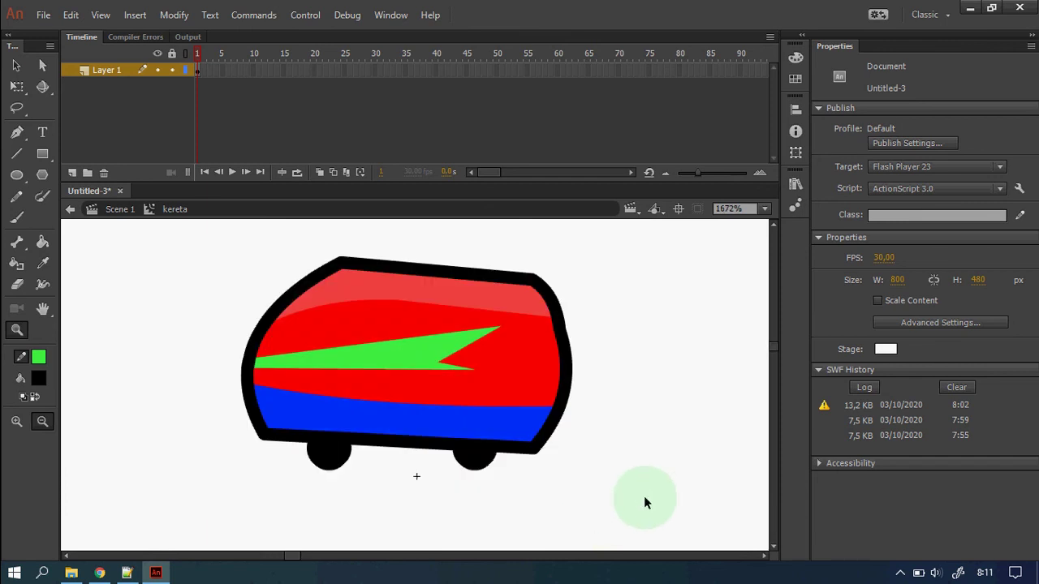
pyautogui.hotkey('ctrl', 'Return')
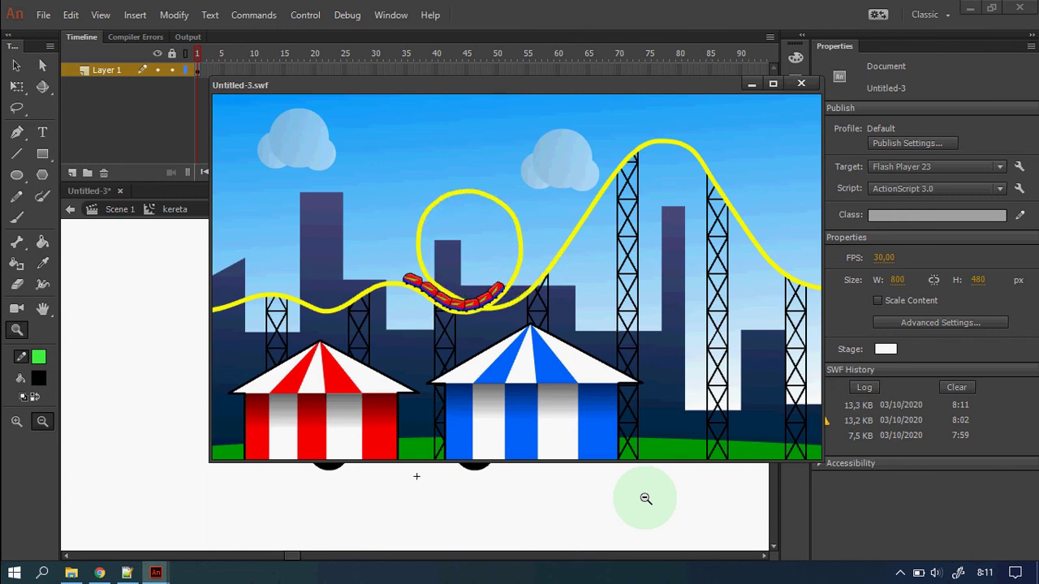
pyautogui.click(801, 83)
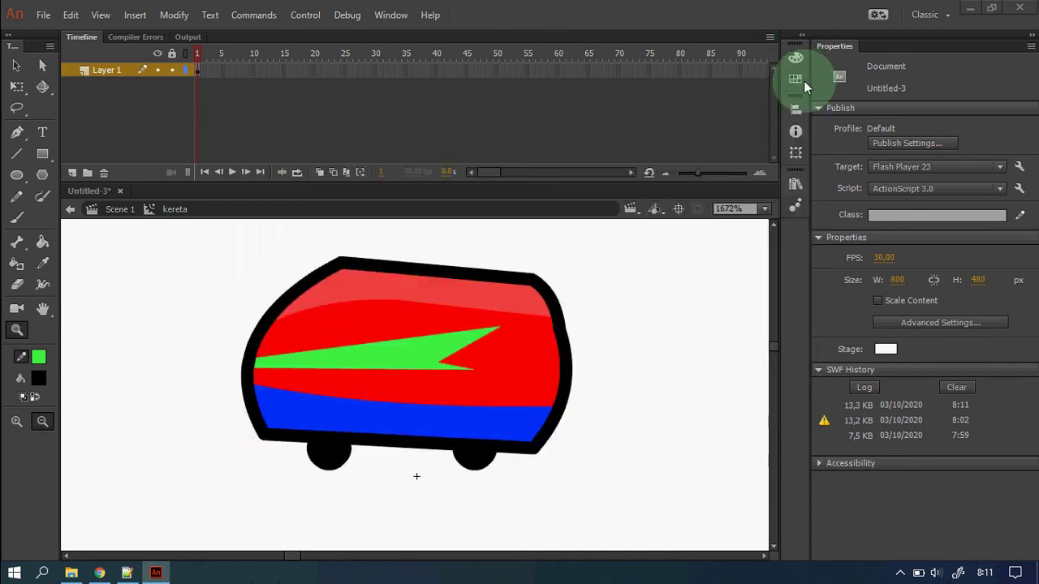
# Add a new layer in the kereta symbol, place it beneath Layer 1, and lock Layer 1
pyautogui.scroll(2, 512, 348)
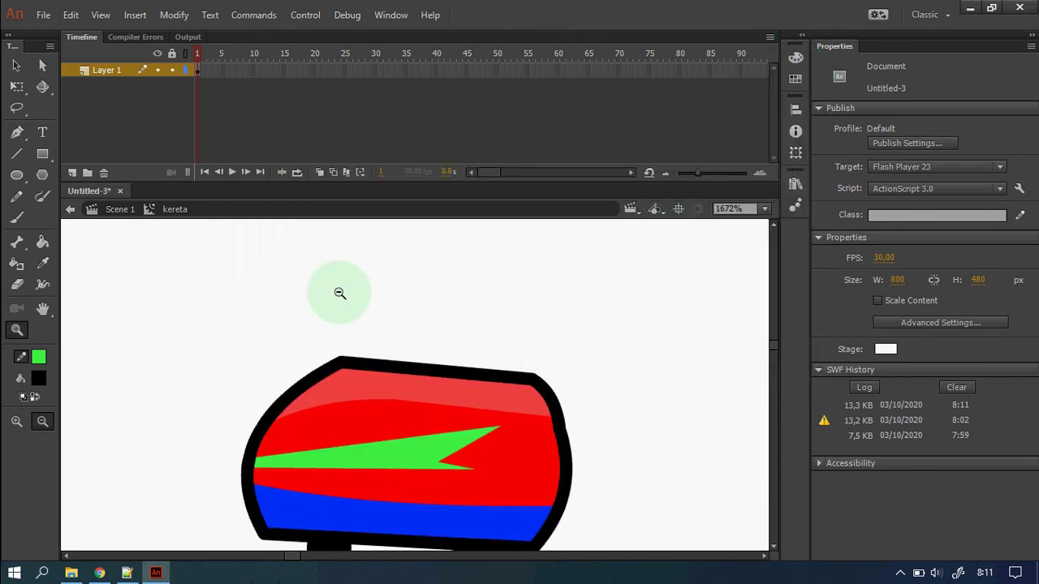
pyautogui.click(72, 173)
pyautogui.moveTo(113, 76); pyautogui.dragTo(114, 89)
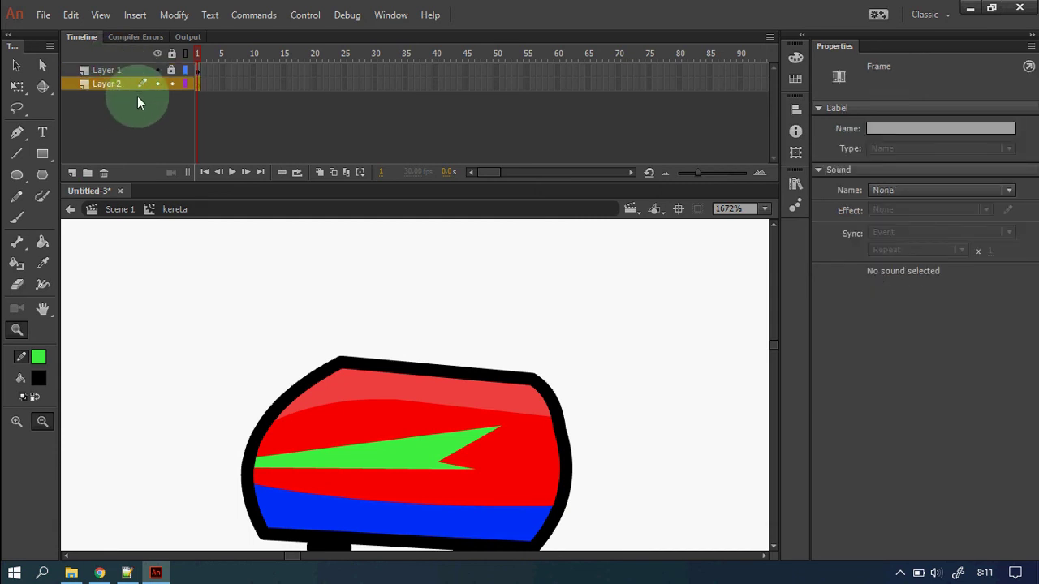
# Switch to Chrome and examine how the passengers sit in the picture of three red coaster cars
pyautogui.click(452, 409)
pyautogui.moveTo(332, 288); pyautogui.dragTo(484, 422)
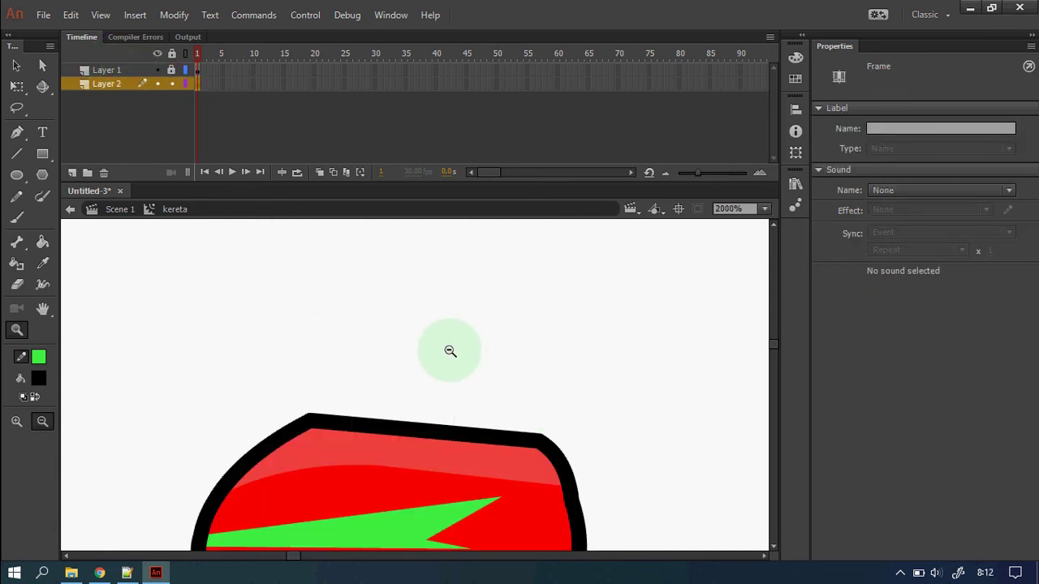
pyautogui.click(99, 573)
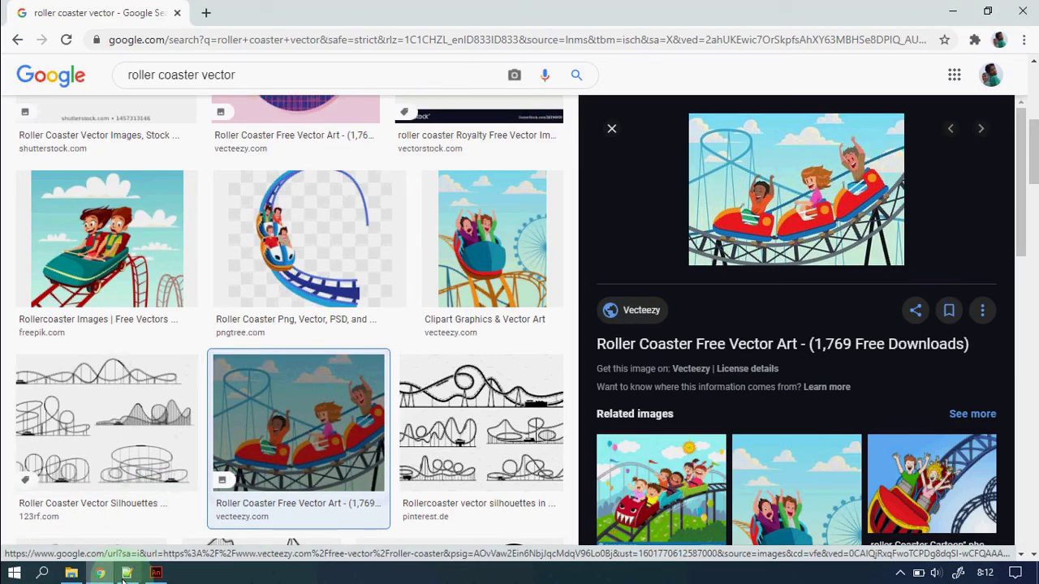
# Switch to Adobe Animate and draw a black circle with a thin green outline above the car on Layer 2
pyautogui.click(156, 573)
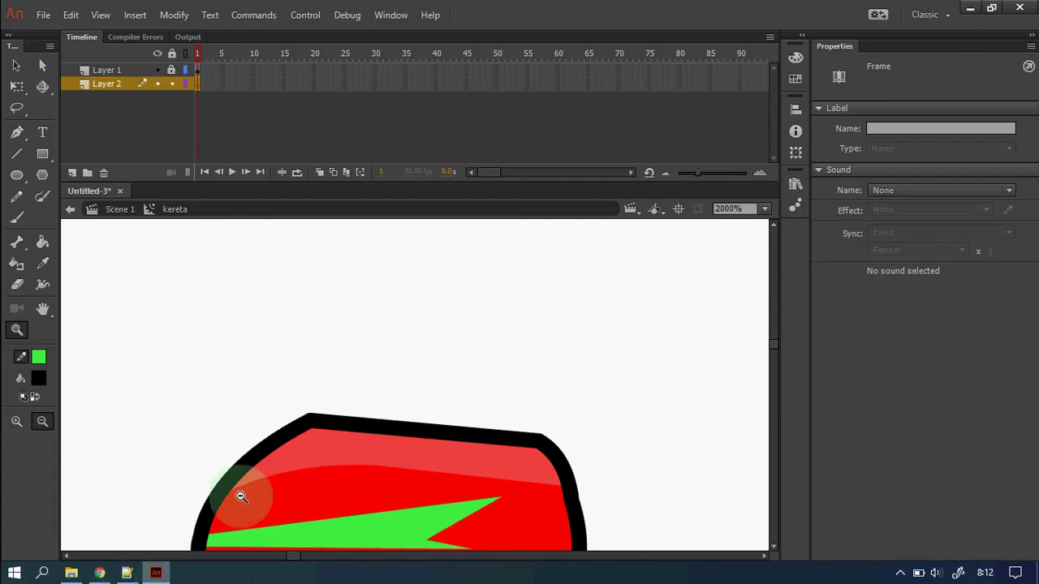
pyautogui.click(16, 175)
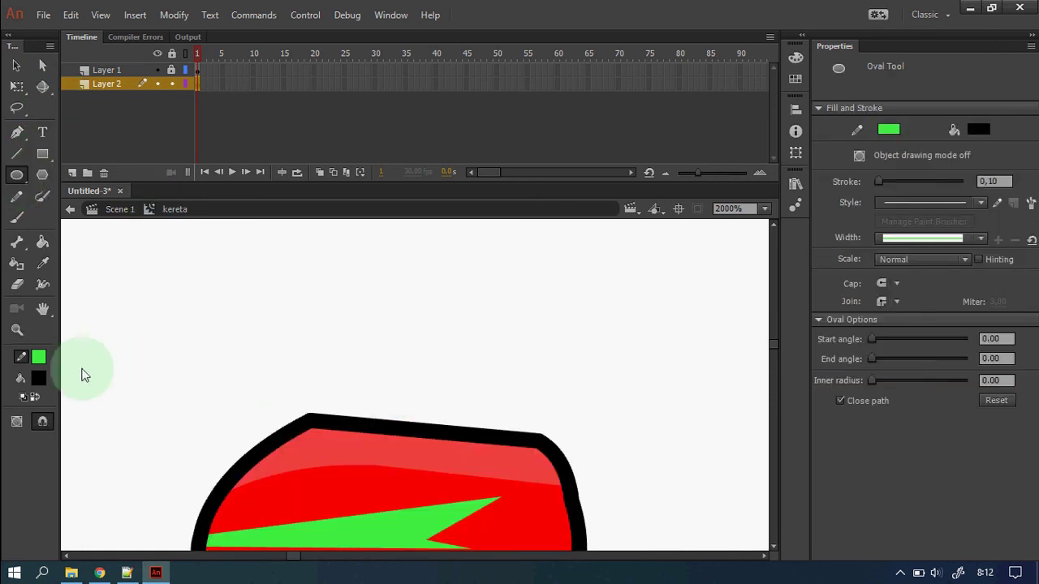
pyautogui.moveTo(446, 257)
pyautogui.mouseDown()
pyautogui.moveTo(525, 370)
pyautogui.moveTo(544, 357)
pyautogui.mouseUp()
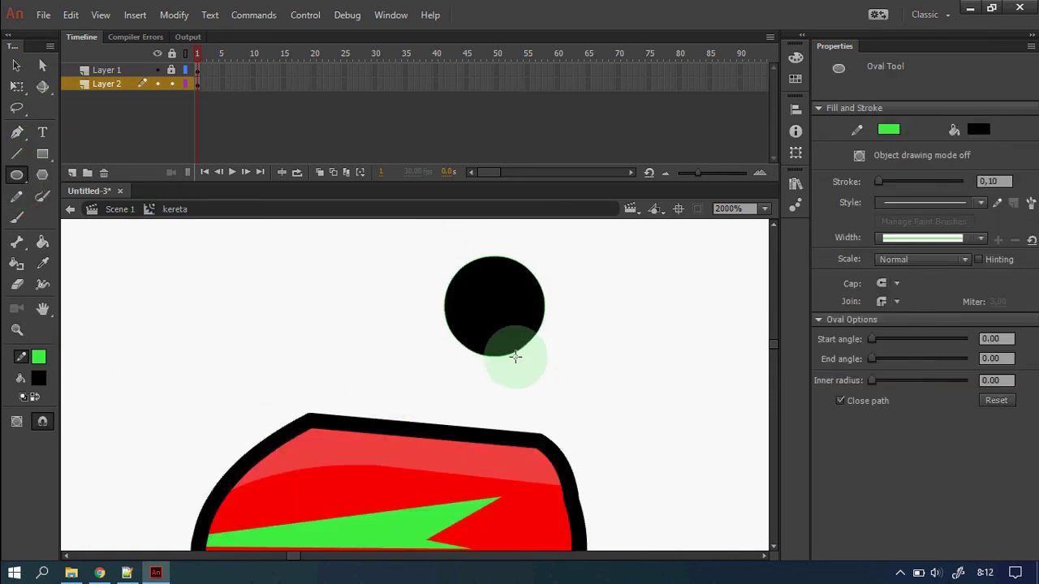
# Draw an upright black rectangle beside the circle and curve two of its sides outward into a torso about 4.2 × 6.8 px
pyautogui.click(42, 155)
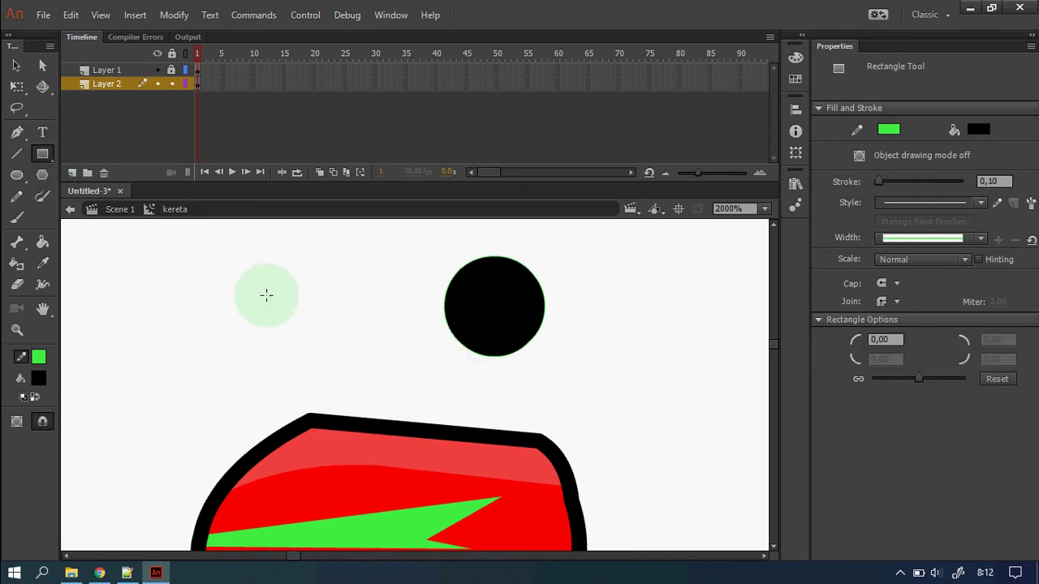
pyautogui.moveTo(267, 294); pyautogui.dragTo(317, 384)
pyautogui.click(17, 65)
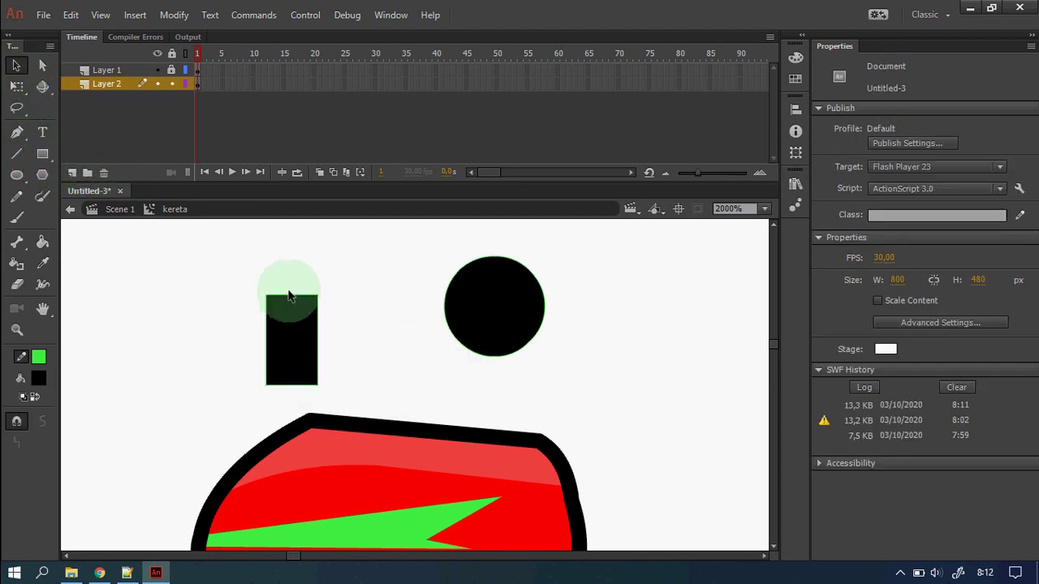
pyautogui.moveTo(298, 289); pyautogui.dragTo(297, 285)
pyautogui.moveTo(318, 331); pyautogui.dragTo(332, 327)
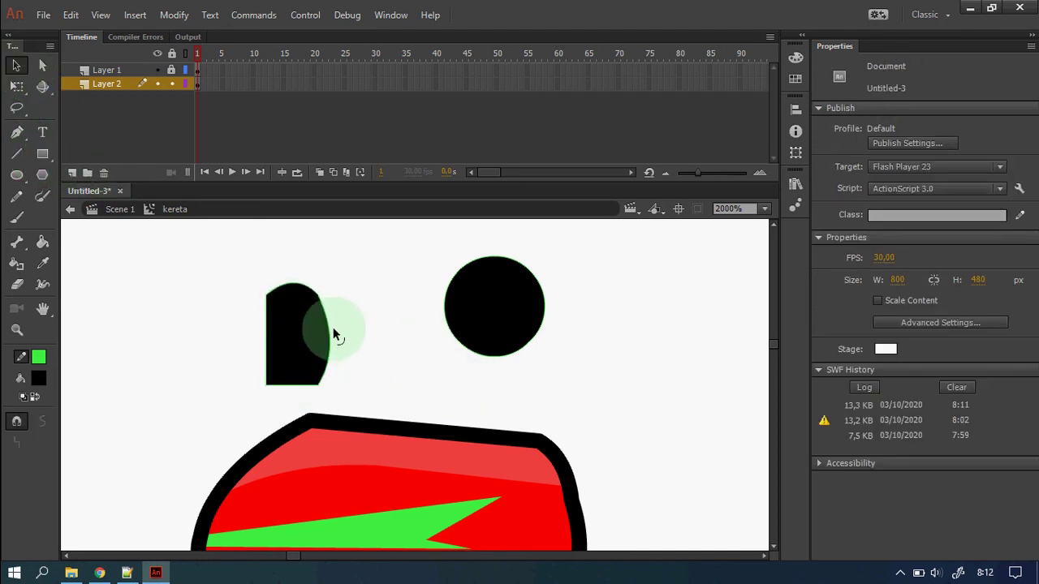
# Move the torso's fill off its green outline, and delete the outlines of both the torso and the circle
pyautogui.click(276, 331)
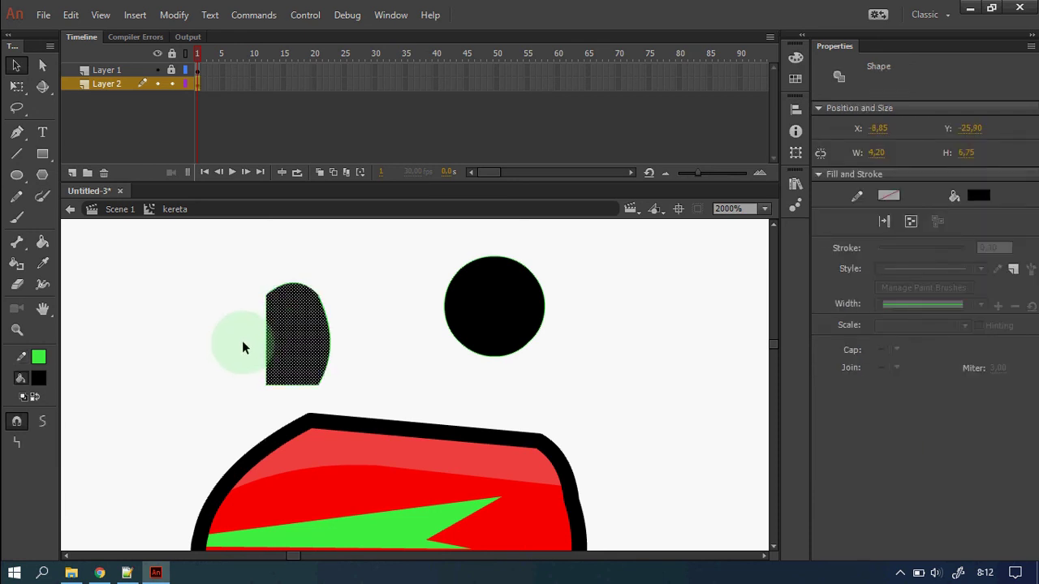
pyautogui.click(242, 347)
pyautogui.moveTo(272, 337); pyautogui.dragTo(377, 361)
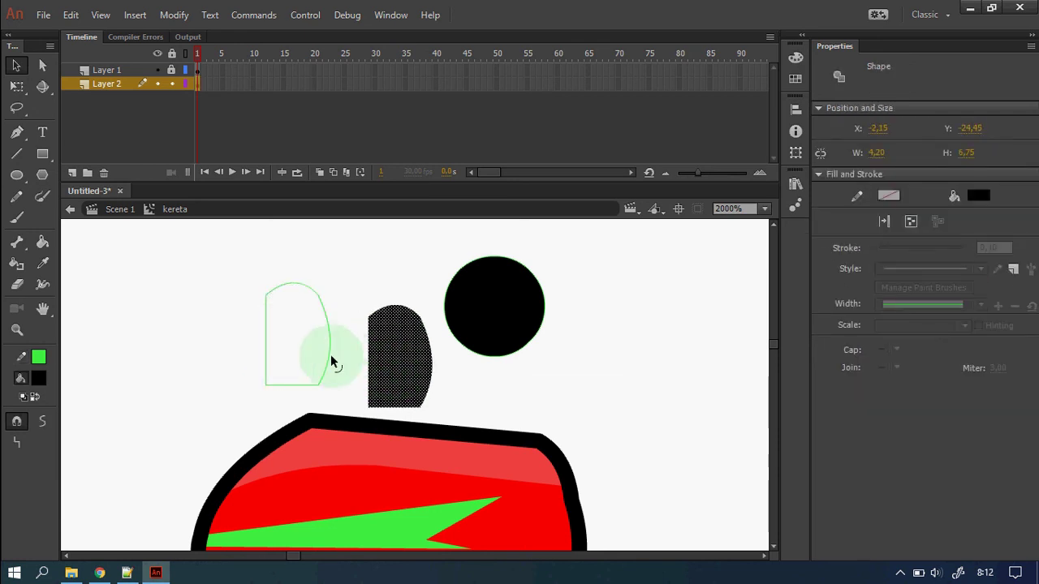
pyautogui.click(329, 359)
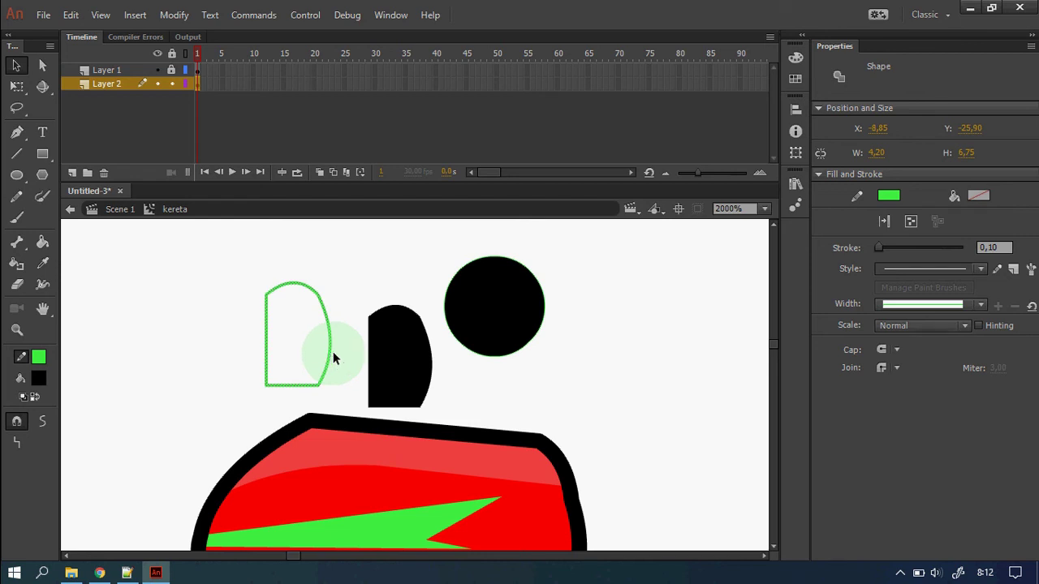
pyautogui.press('Delete')
pyautogui.click(520, 354)
pyautogui.press('Delete')
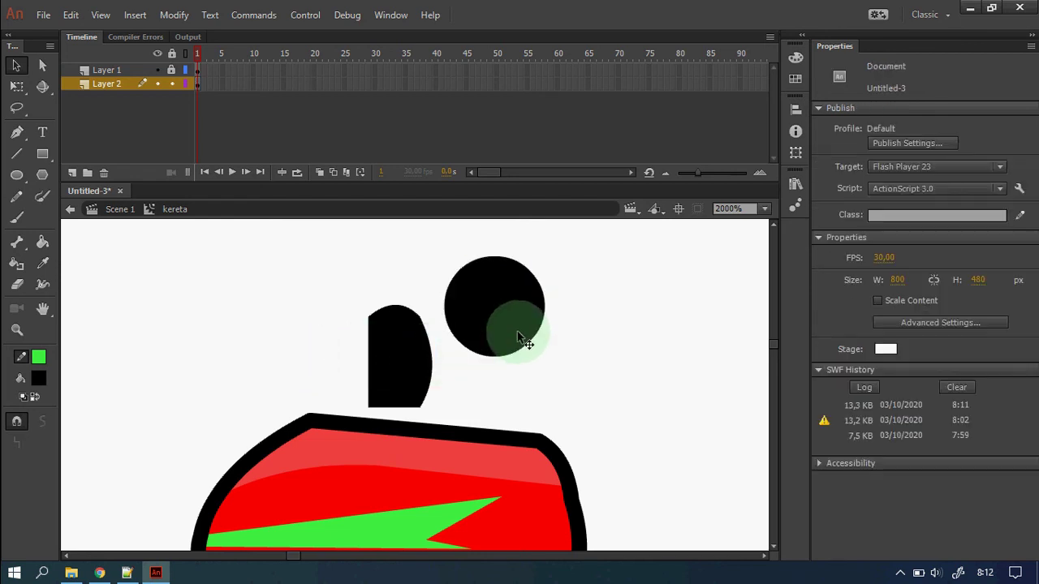
# Join the circle to the torso as its head, and place the figure behind the car's upper edge, tilted clockwise
pyautogui.moveTo(521, 340); pyautogui.dragTo(398, 307)
pyautogui.click(409, 351)
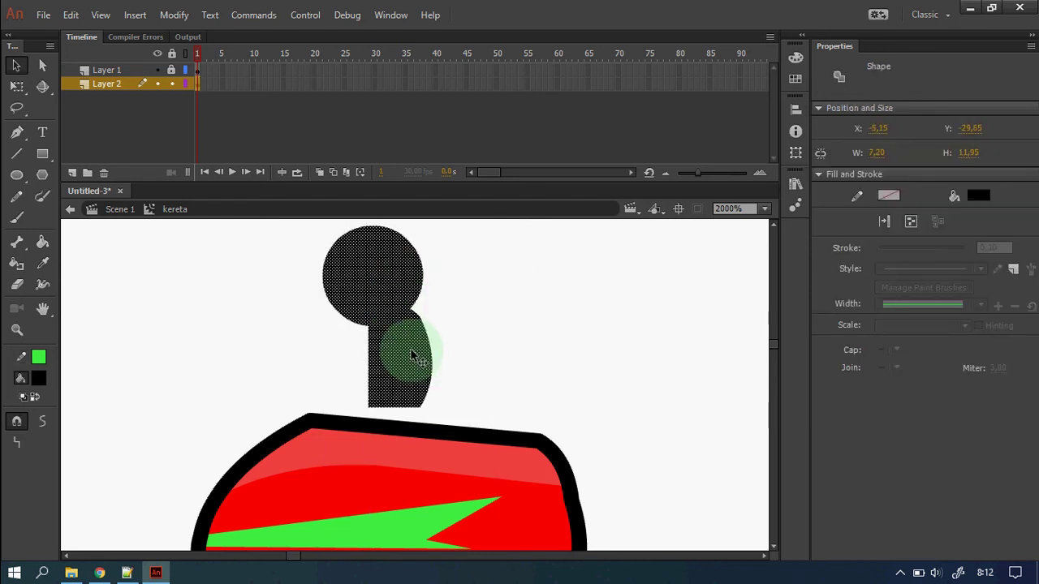
pyautogui.moveTo(412, 355); pyautogui.dragTo(448, 412)
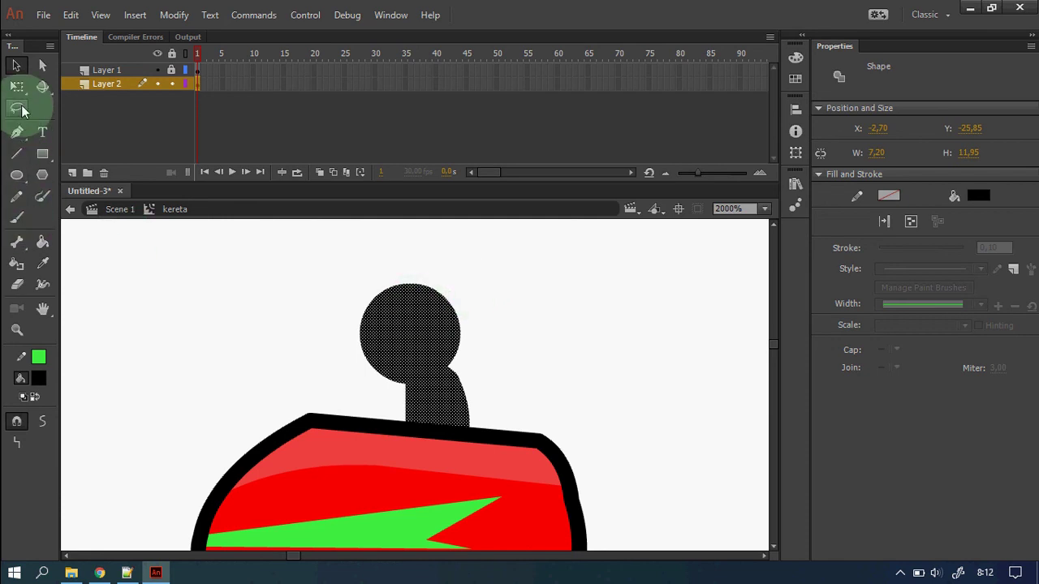
pyautogui.click(17, 86)
pyautogui.moveTo(479, 287); pyautogui.dragTo(501, 335)
pyautogui.click(437, 381)
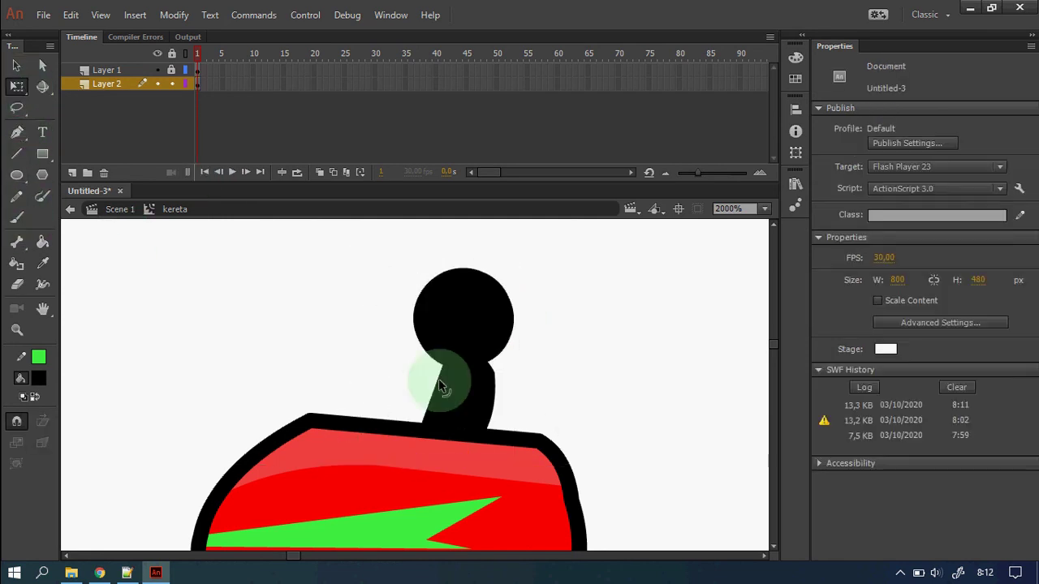
# Draw a line from the torso up beside the head and curve it into a raised arm about 5.4 × 7.4 px
pyautogui.click(18, 153)
pyautogui.moveTo(446, 398); pyautogui.dragTo(340, 304)
pyautogui.click(17, 64)
pyautogui.click(358, 334)
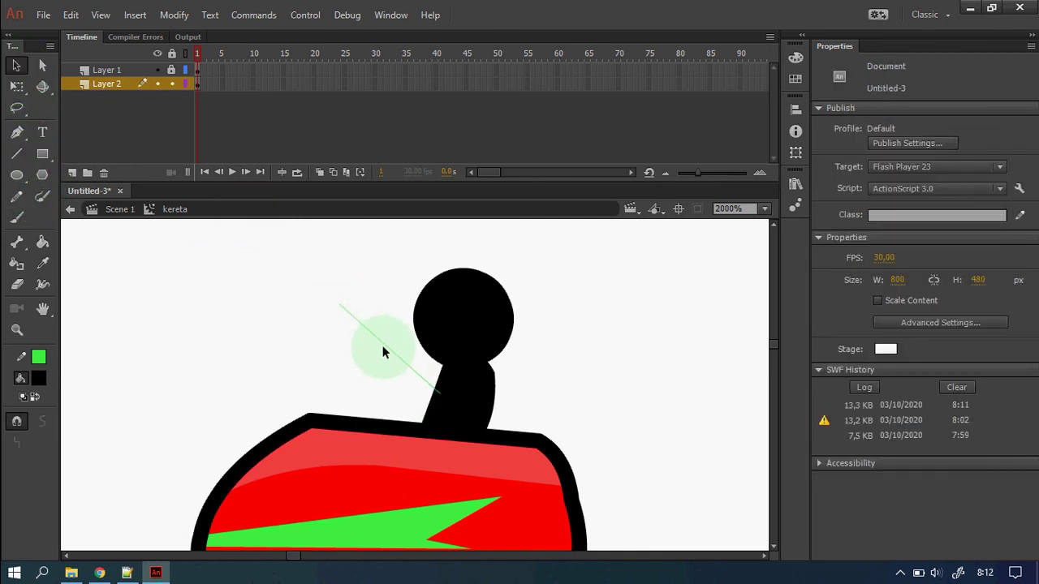
pyautogui.moveTo(367, 362); pyautogui.dragTo(364, 359)
pyautogui.moveTo(339, 304); pyautogui.dragTo(360, 284)
# Make the arm's line black with a stroke of 2
pyautogui.click(359, 284)
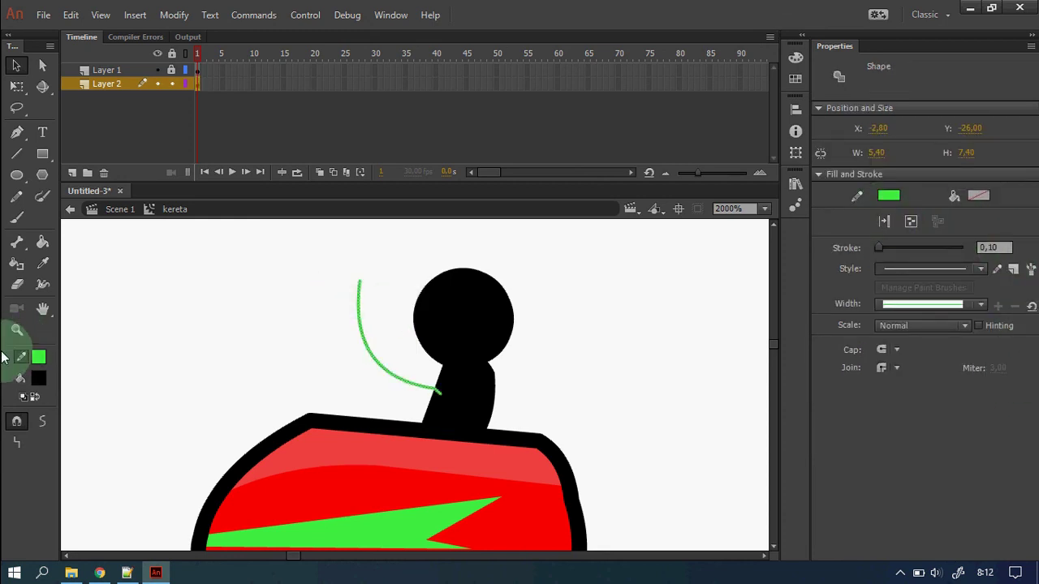
pyautogui.click(37, 397)
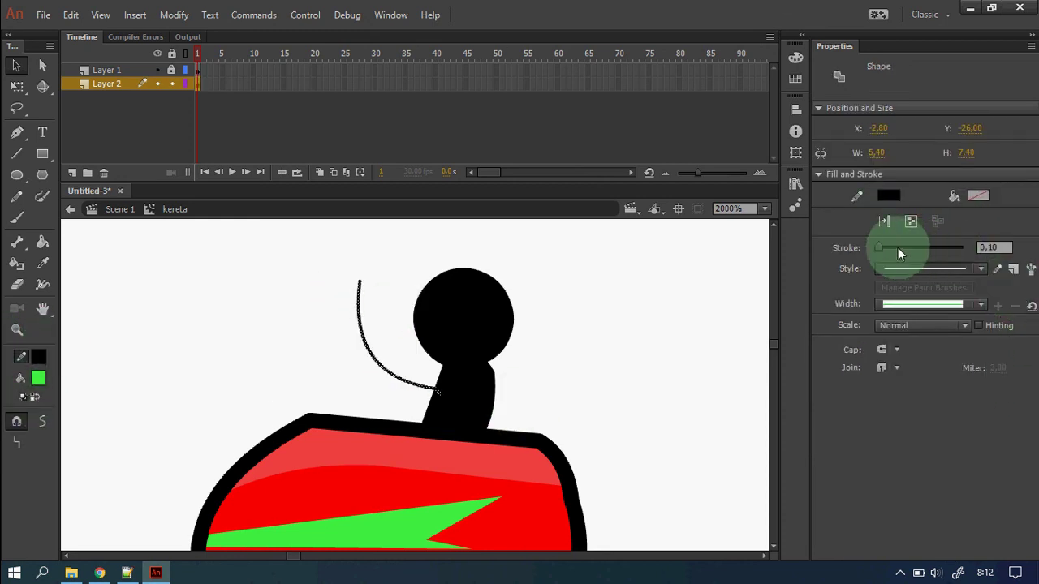
pyautogui.moveTo(882, 248); pyautogui.dragTo(877, 249)
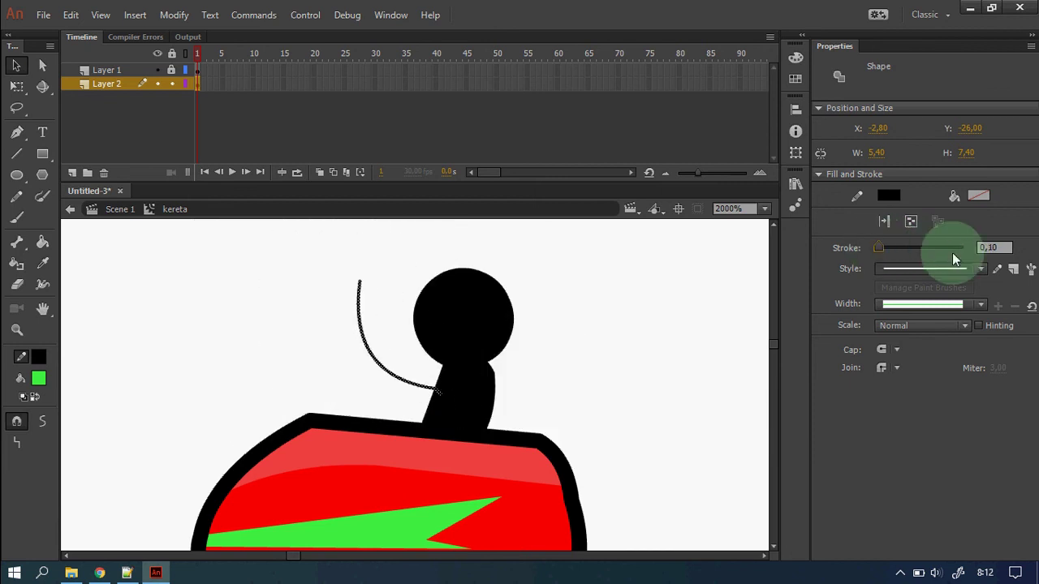
pyautogui.click(995, 248)
pyautogui.write('2')
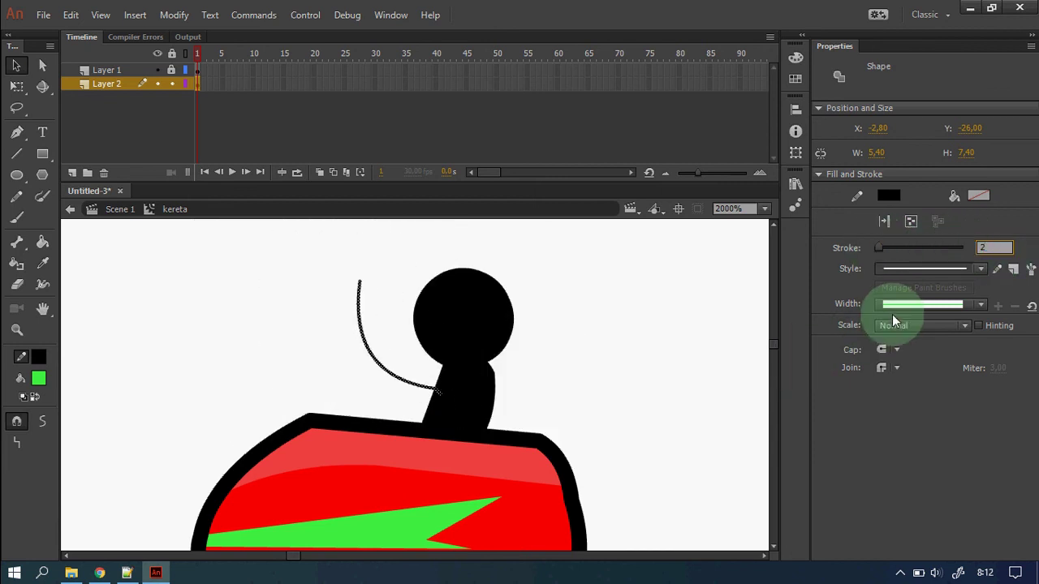
pyautogui.press('Return')
pyautogui.click(600, 372)
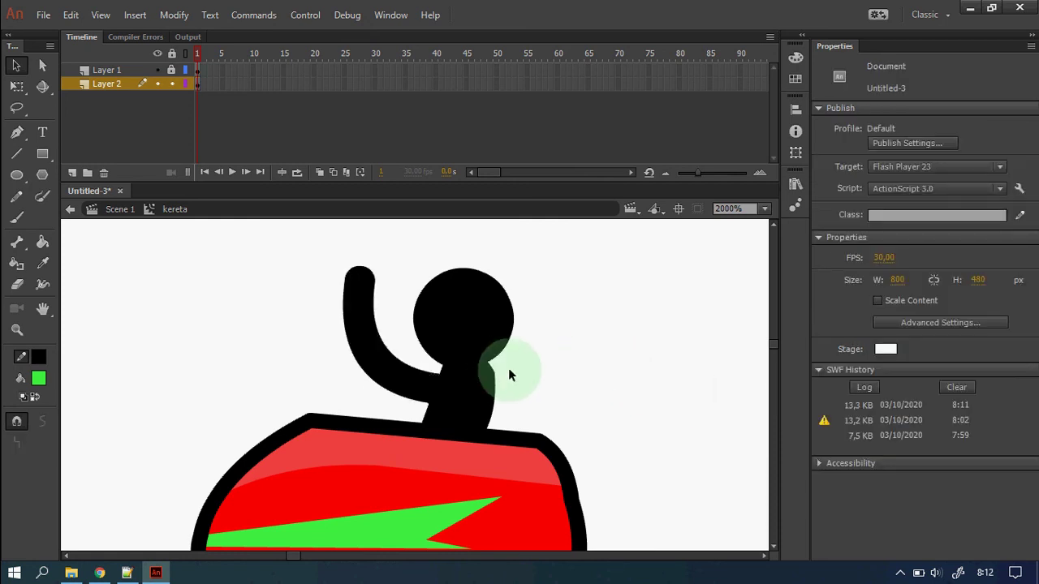
# Test the movie to preview the train with its passengers, and close the preview
pyautogui.hotkey('ctrl', 'Return')
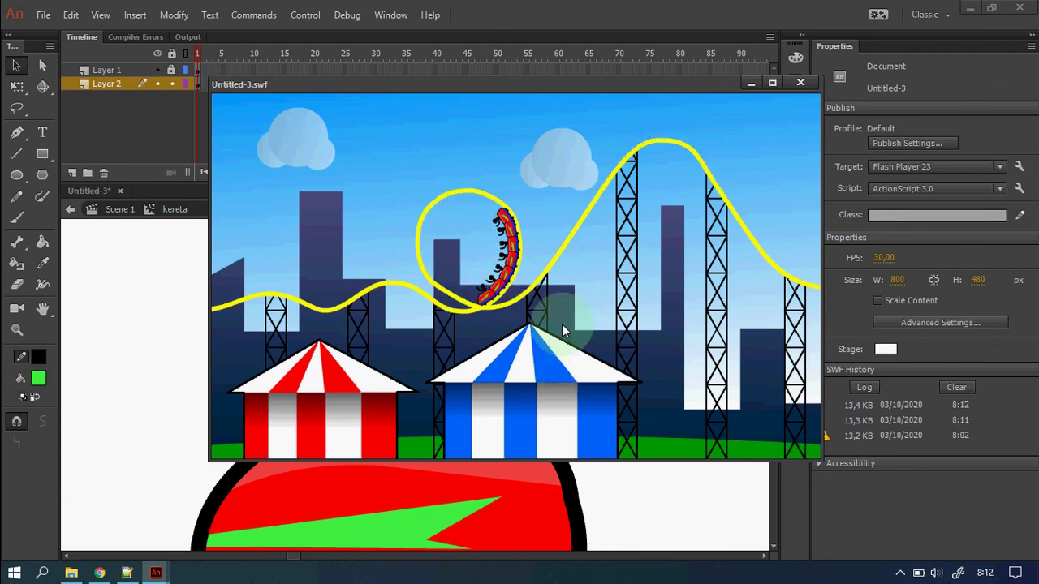
pyautogui.click(800, 82)
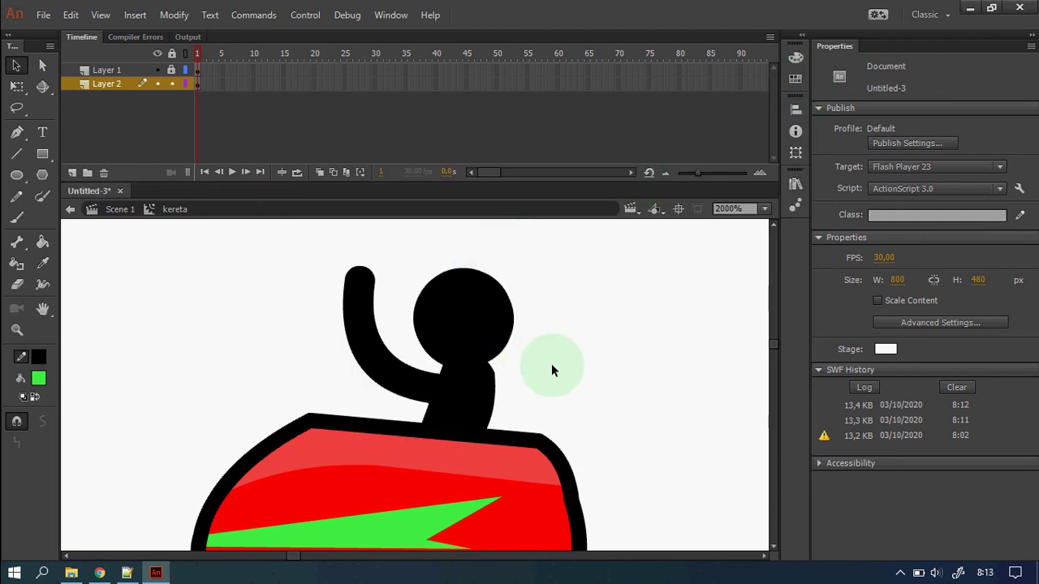
pyautogui.press('z')
pyautogui.keyDown('alt'); pyautogui.click(529, 376); pyautogui.keyUp('alt')
pyautogui.click(487, 424)
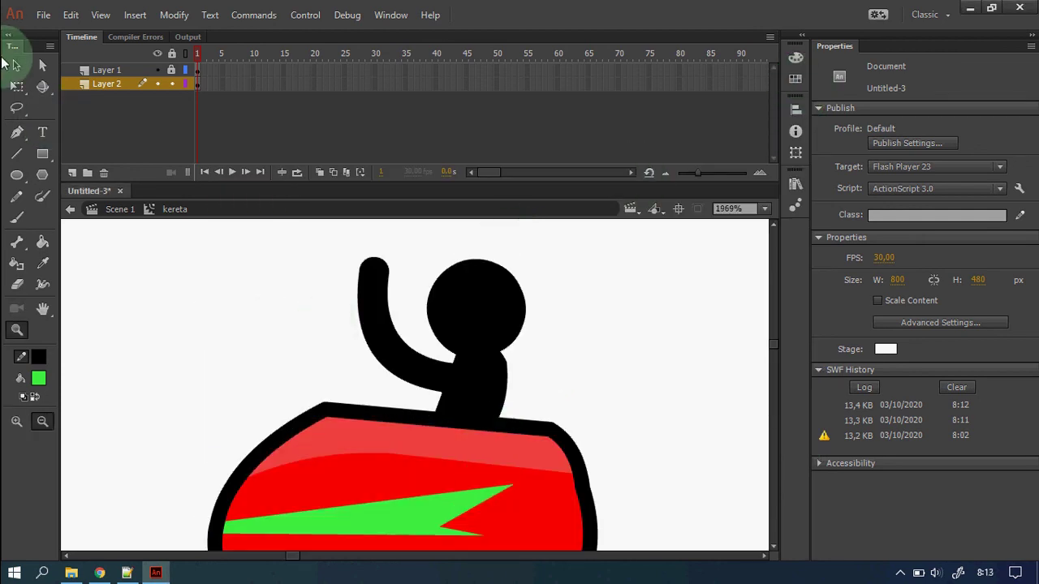
# Convert the whole passenger figure on Layer 2 to a movie clip symbol named "animasi orang"
pyautogui.click(17, 65)
pyautogui.click(203, 87)
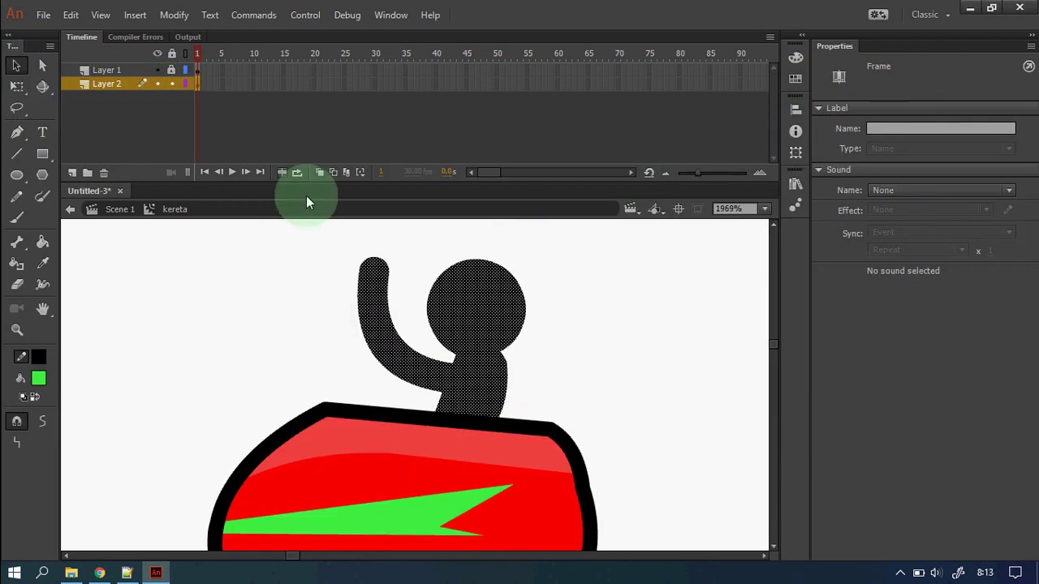
pyautogui.rightClick(470, 362)
pyautogui.click(537, 534)
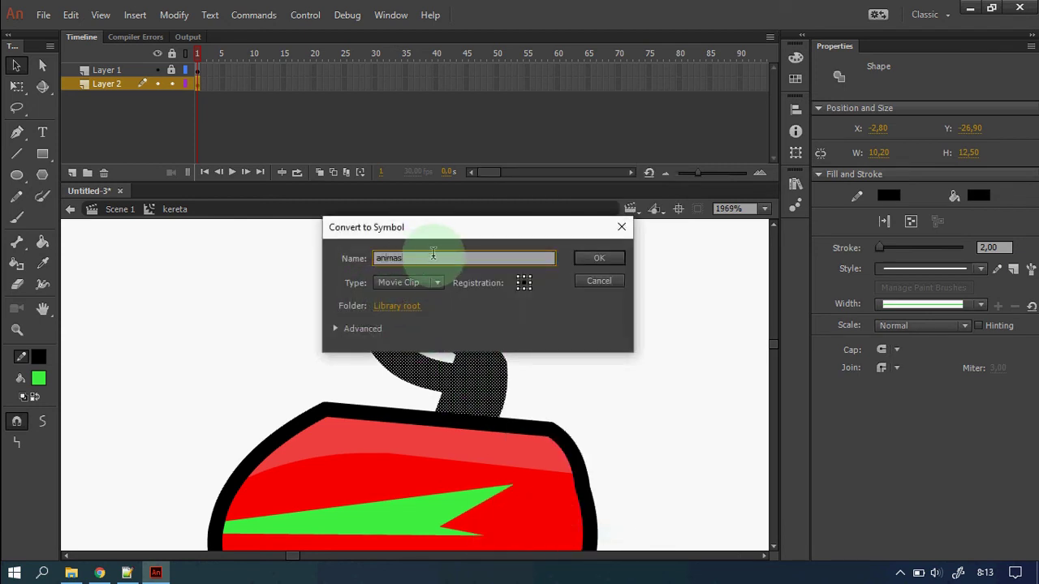
pyautogui.press('Return')
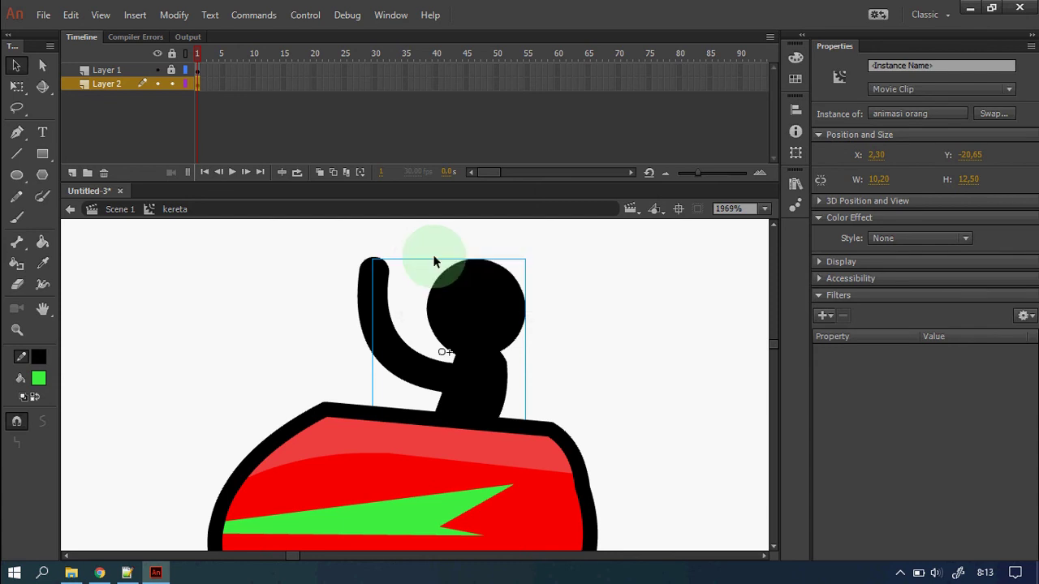
# Open the passenger symbol for editing and insert a keyframe at frame 7 of its layer
pyautogui.doubleClick(478, 326)
pyautogui.click(621, 333)
pyautogui.click(284, 109)
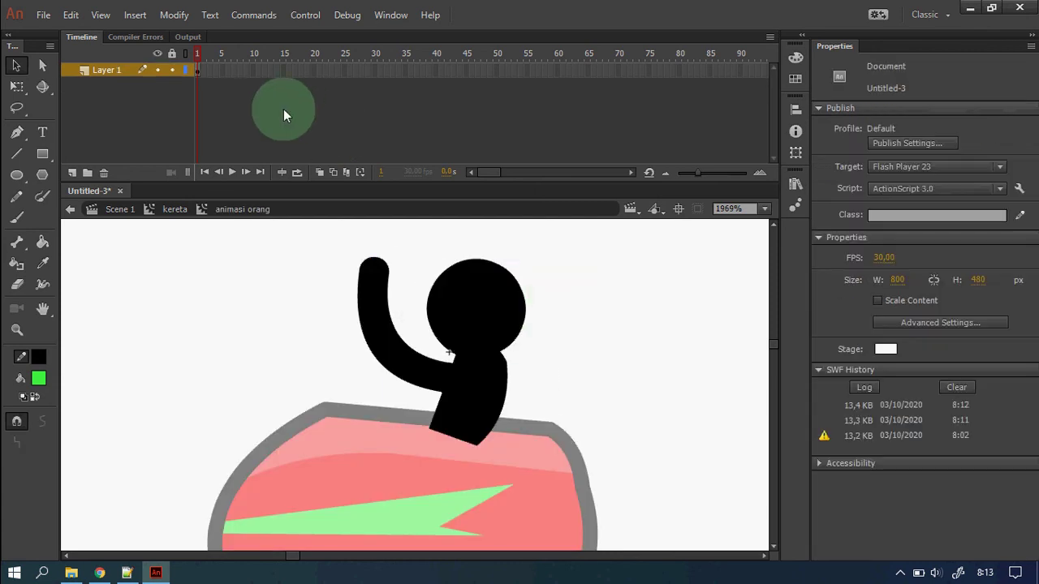
pyautogui.rightClick(232, 71)
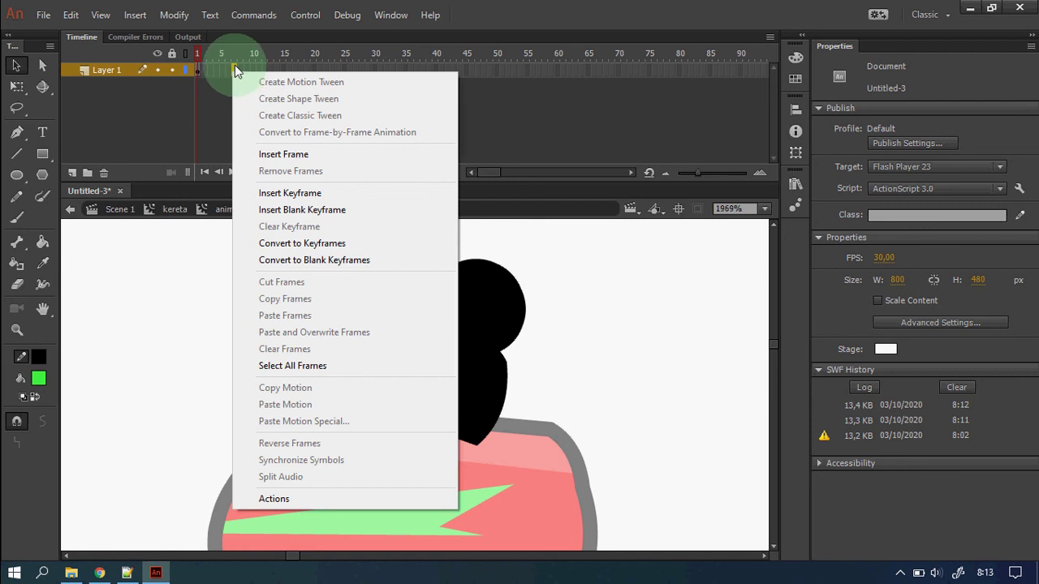
pyautogui.click(325, 194)
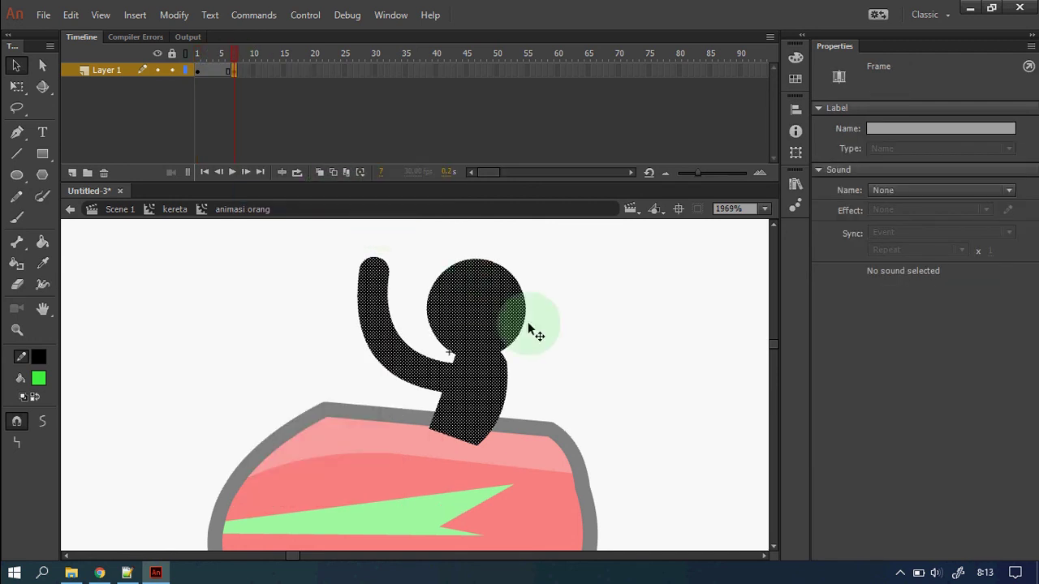
# Rotate the passenger's head and torso slightly clockwise at frame 7, leaving out the arm
pyautogui.click(512, 350)
pyautogui.click(525, 317)
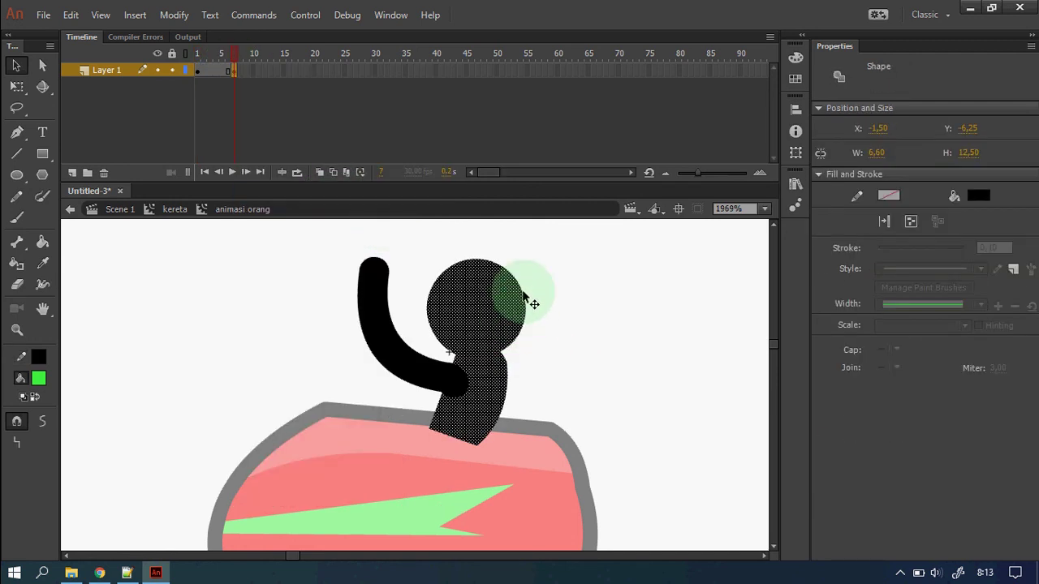
pyautogui.click(17, 86)
pyautogui.moveTo(538, 269); pyautogui.dragTo(544, 272)
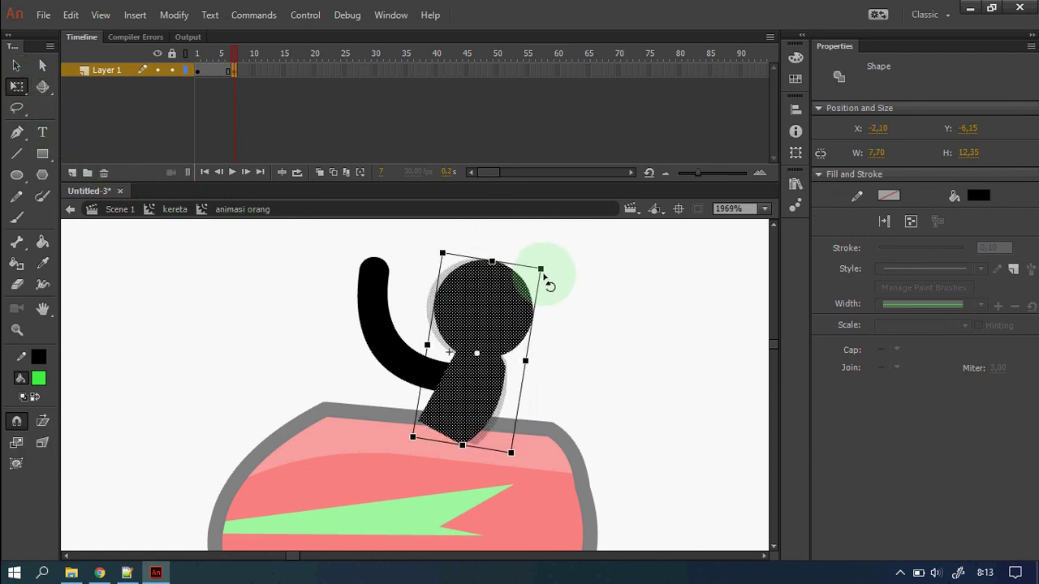
pyautogui.click(622, 348)
# Raise the arm slightly at frame 7, move its hand end toward the head, and adjust its bend
pyautogui.click(16, 65)
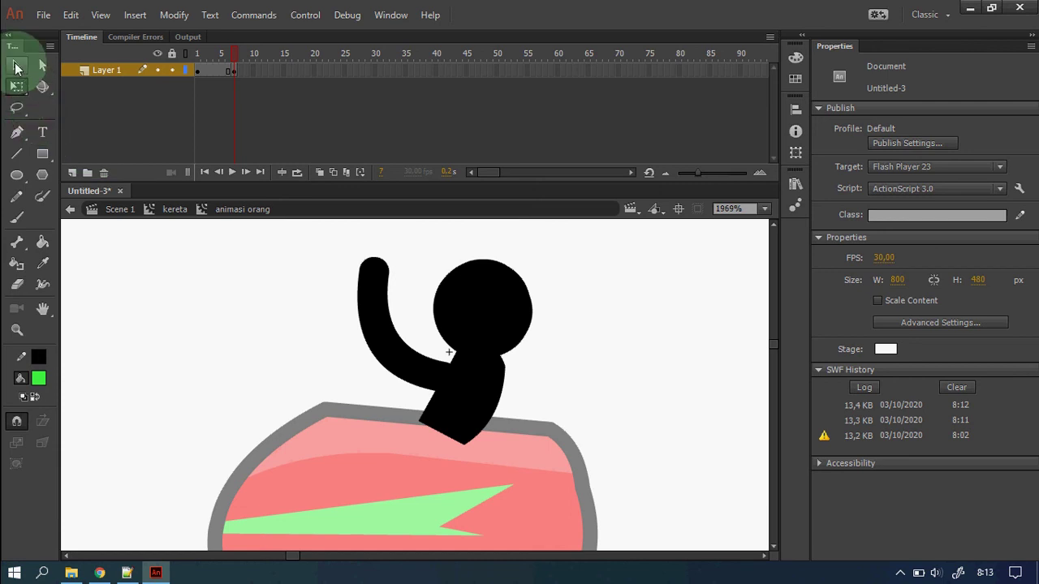
pyautogui.click(410, 372)
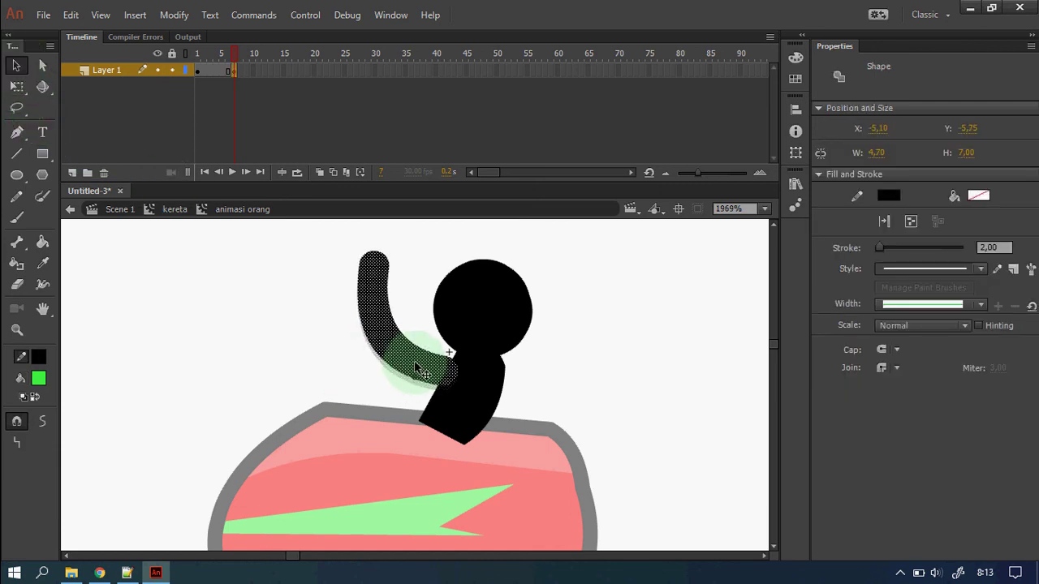
pyautogui.click(392, 272)
pyautogui.moveTo(376, 266); pyautogui.dragTo(422, 259)
pyautogui.moveTo(388, 350); pyautogui.dragTo(403, 339)
pyautogui.click(300, 111)
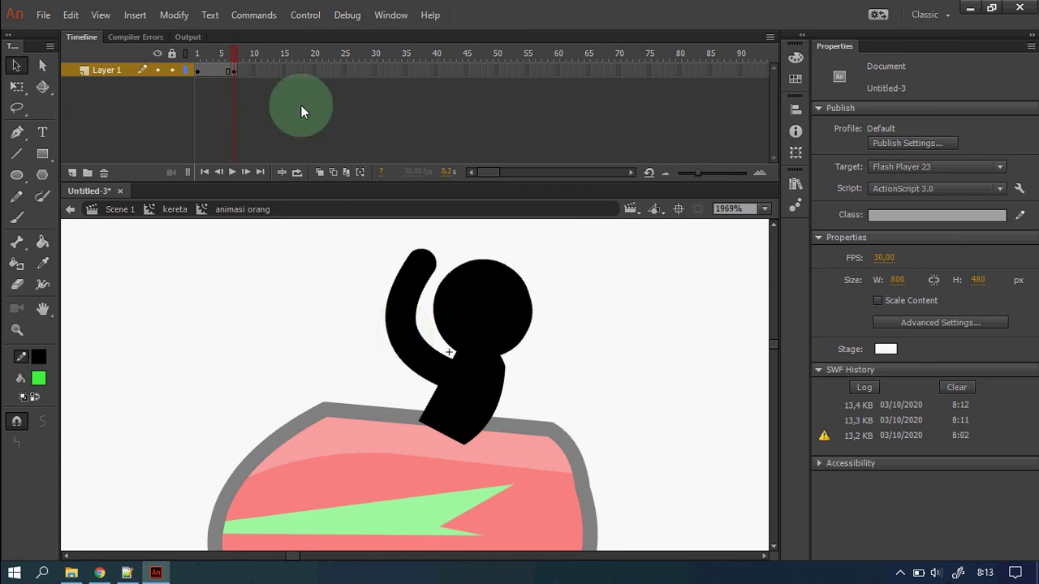
# Extend the passenger symbol's layer to frame 12, and preview the waving motion in the timeline and in a test movie
pyautogui.rightClick(261, 72)
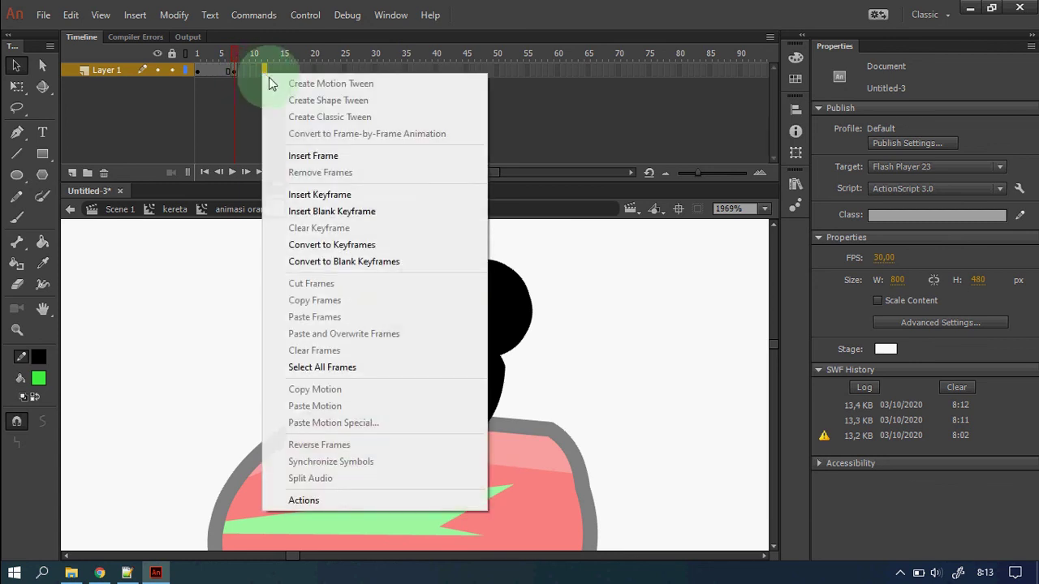
pyautogui.click(321, 160)
pyautogui.moveTo(265, 52); pyautogui.dragTo(233, 46)
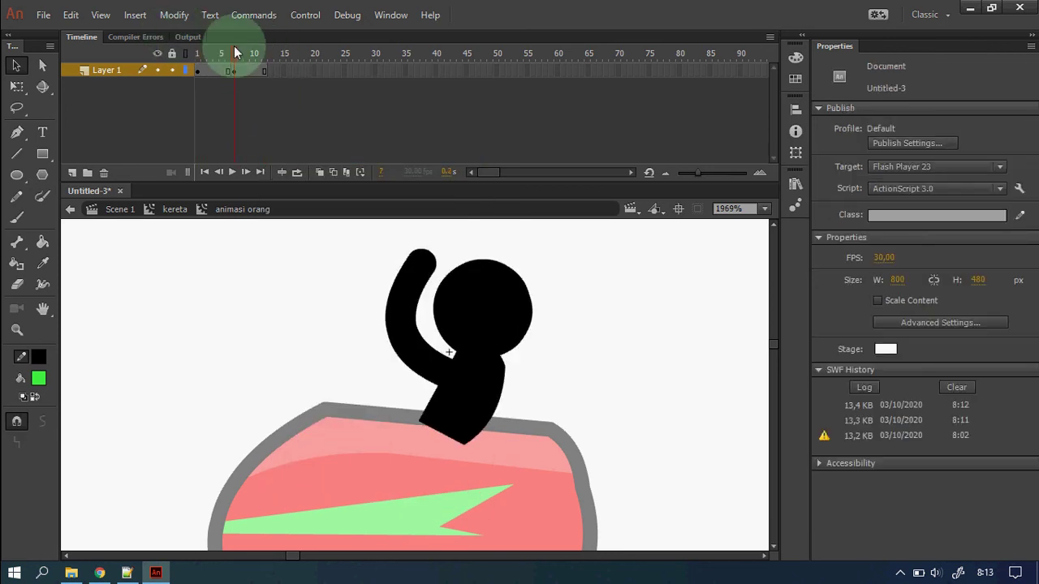
pyautogui.press('Return')
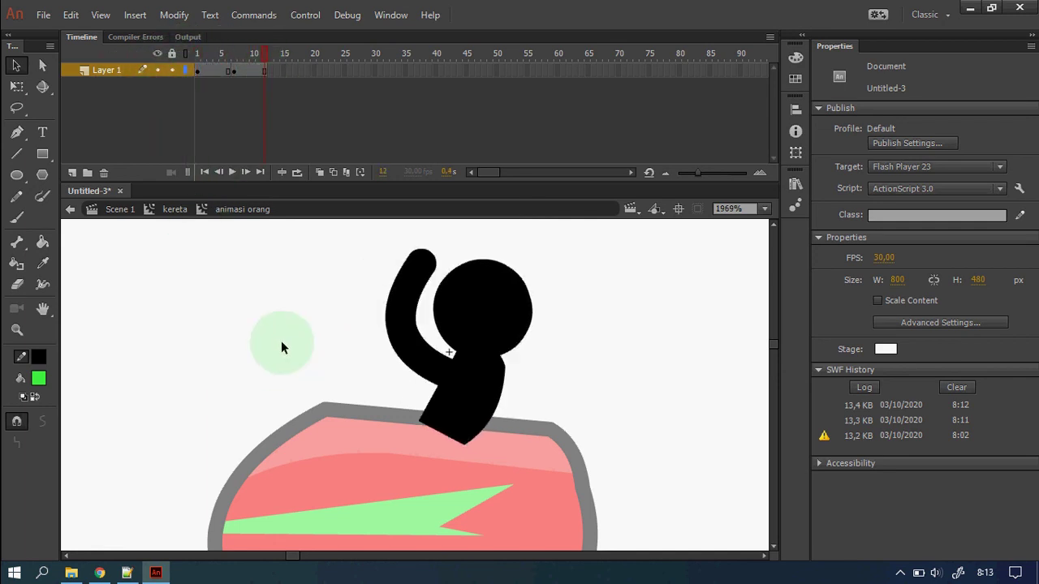
pyautogui.hotkey('ctrl', 'Return')
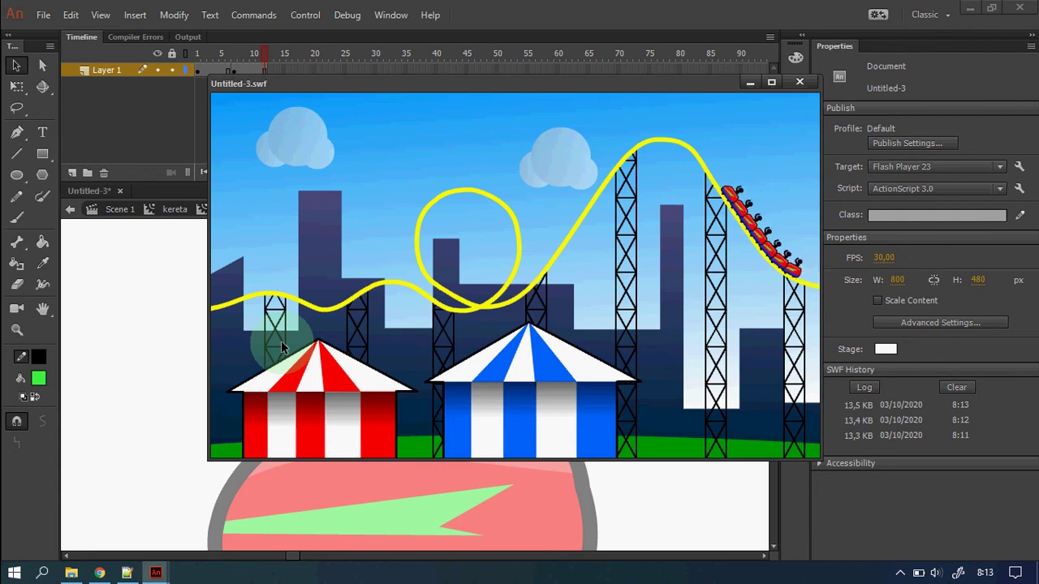